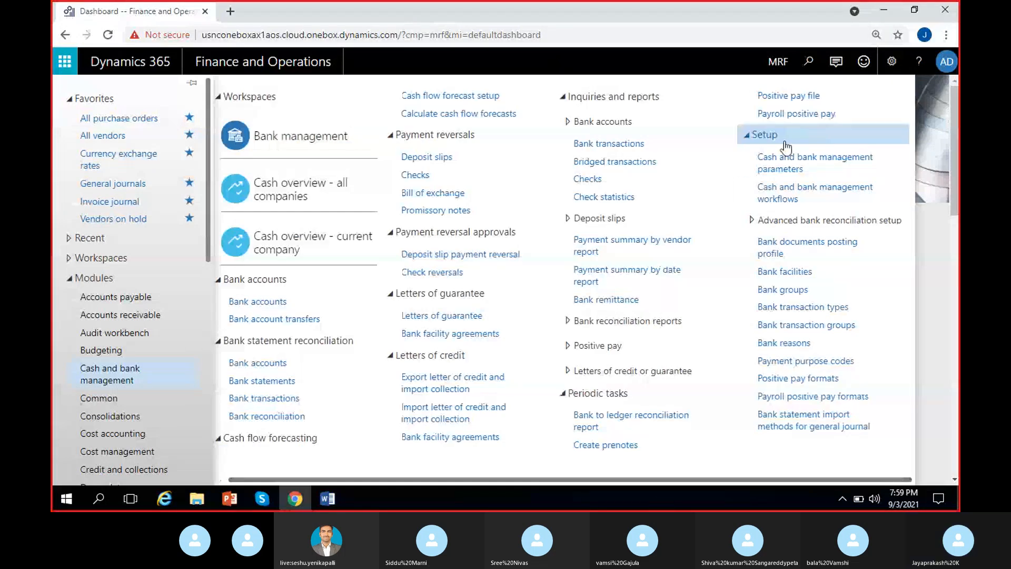
# Open the bank transaction types in edit mode and look up the main account assigned to Bank fee/Charges.
pyautogui.click(816, 311)
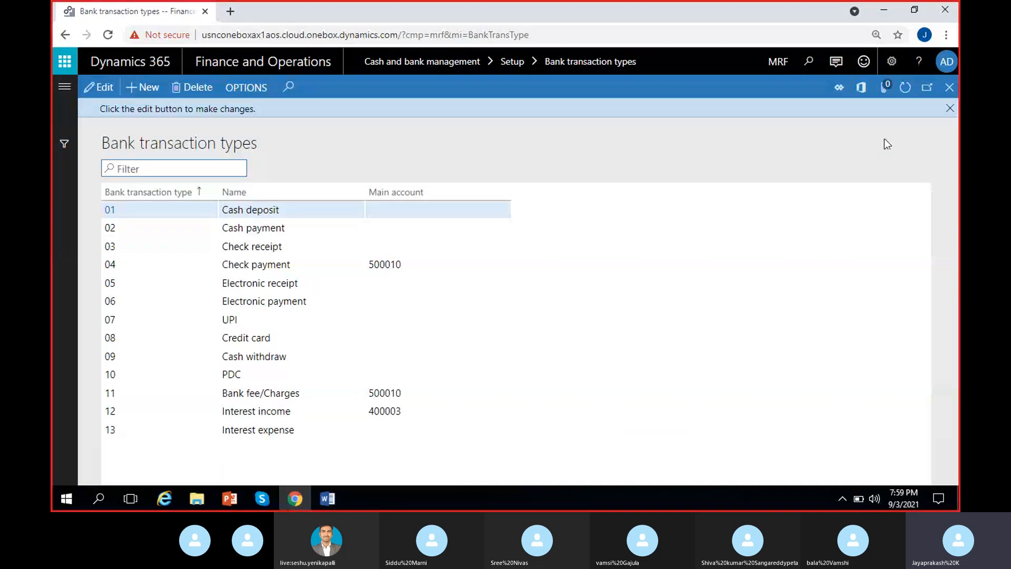
pyautogui.click(950, 108)
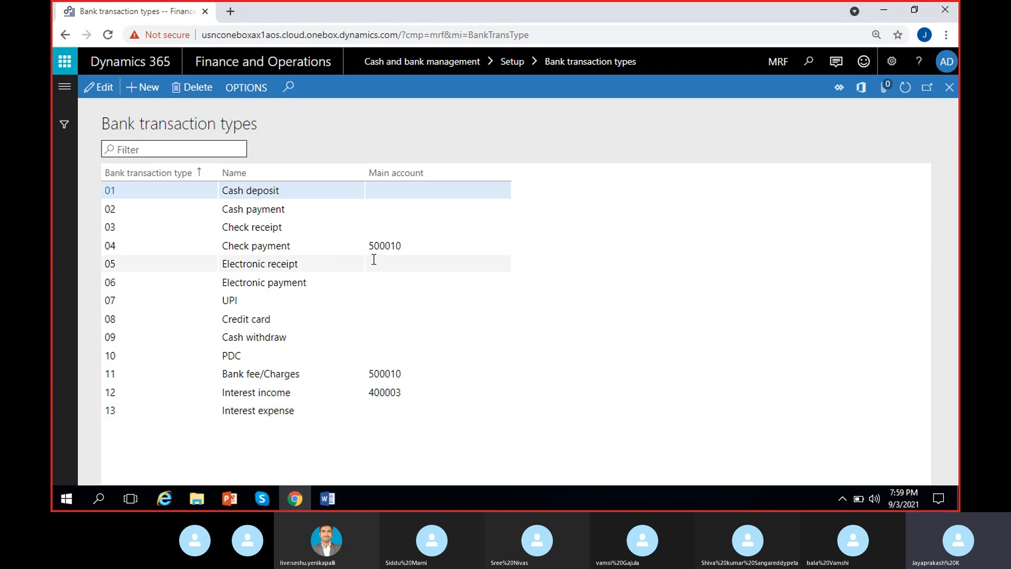
pyautogui.click(390, 246)
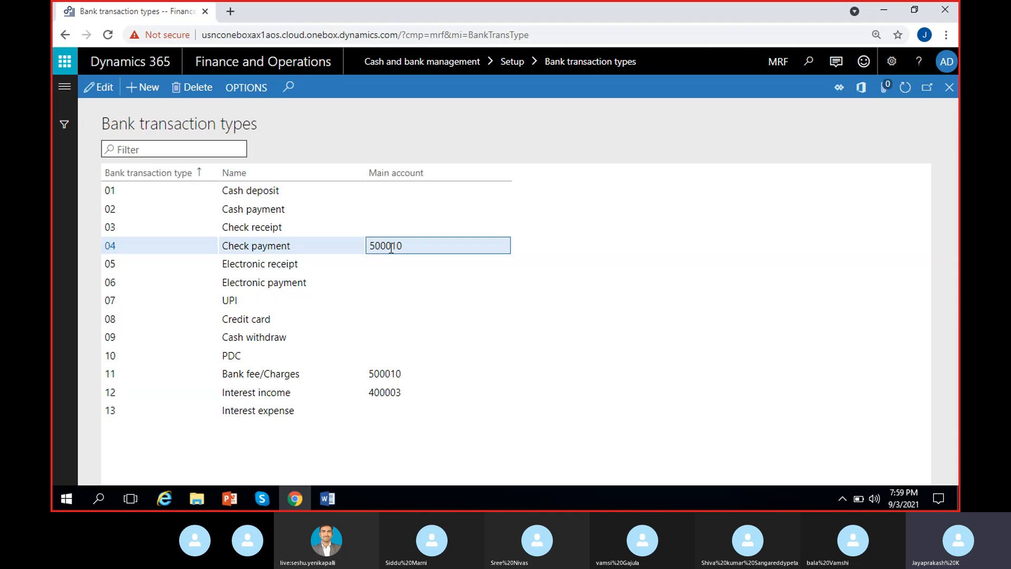
pyautogui.click(99, 89)
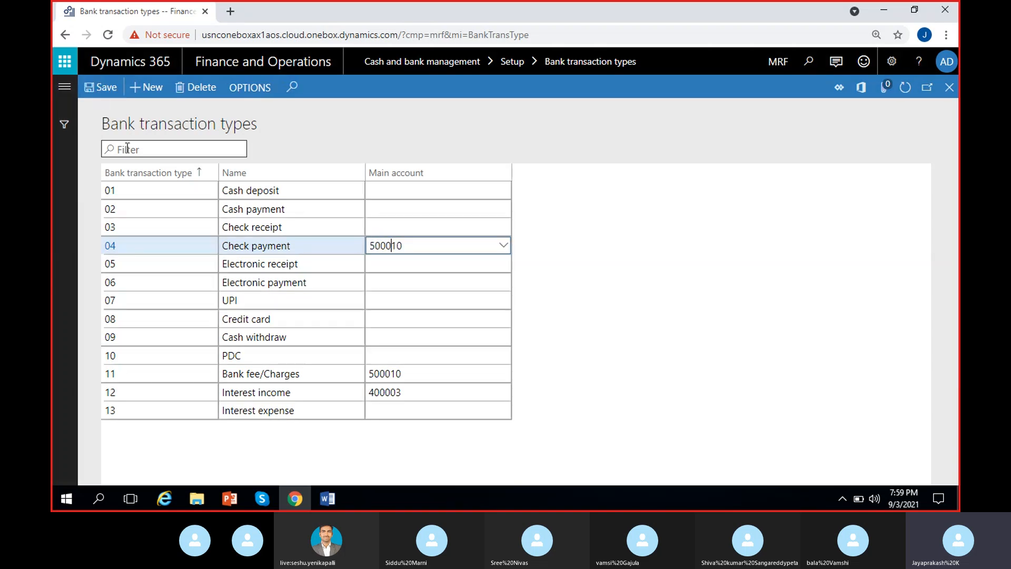
pyautogui.click(434, 374)
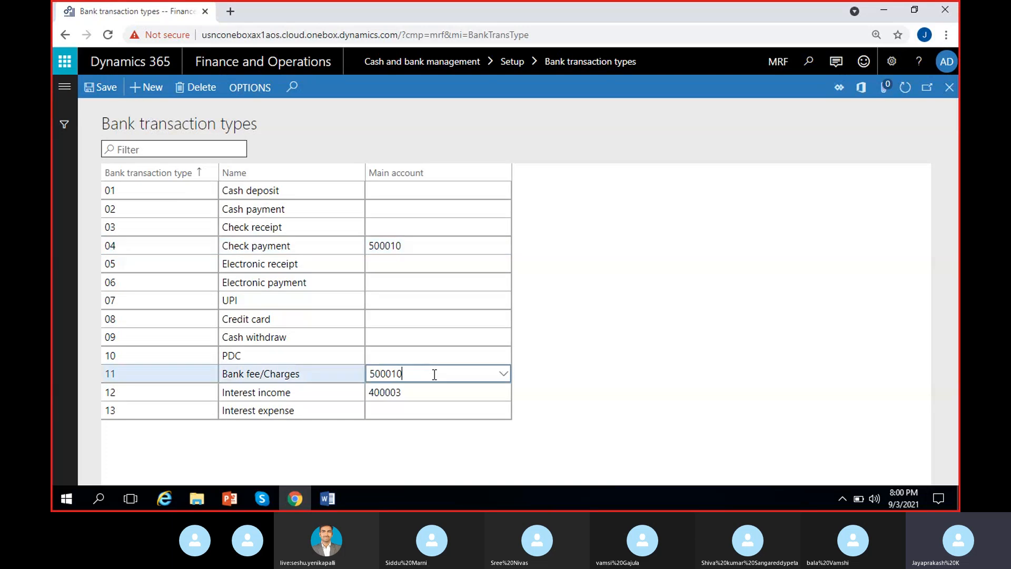
pyautogui.click(503, 375)
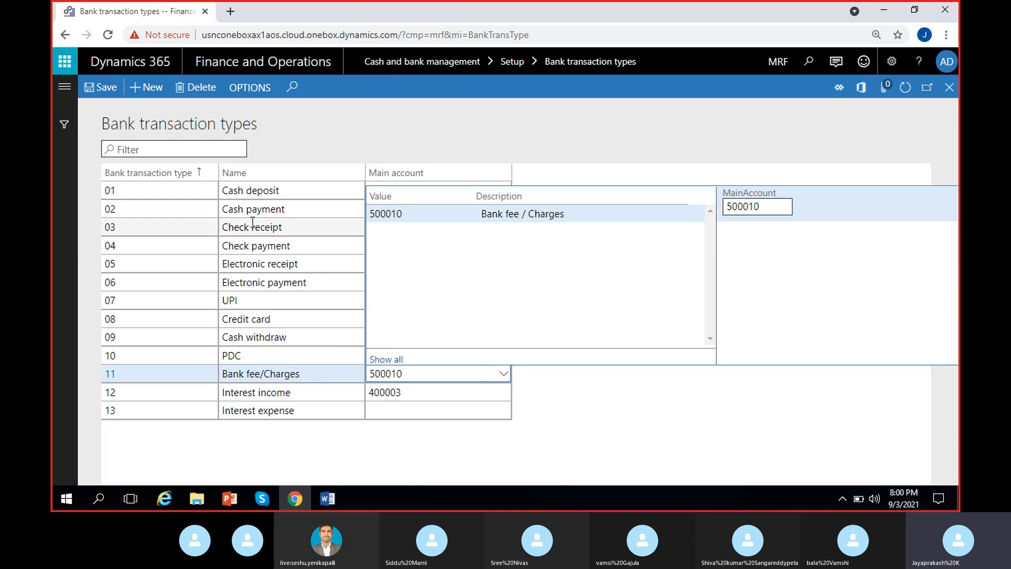
pyautogui.click(566, 396)
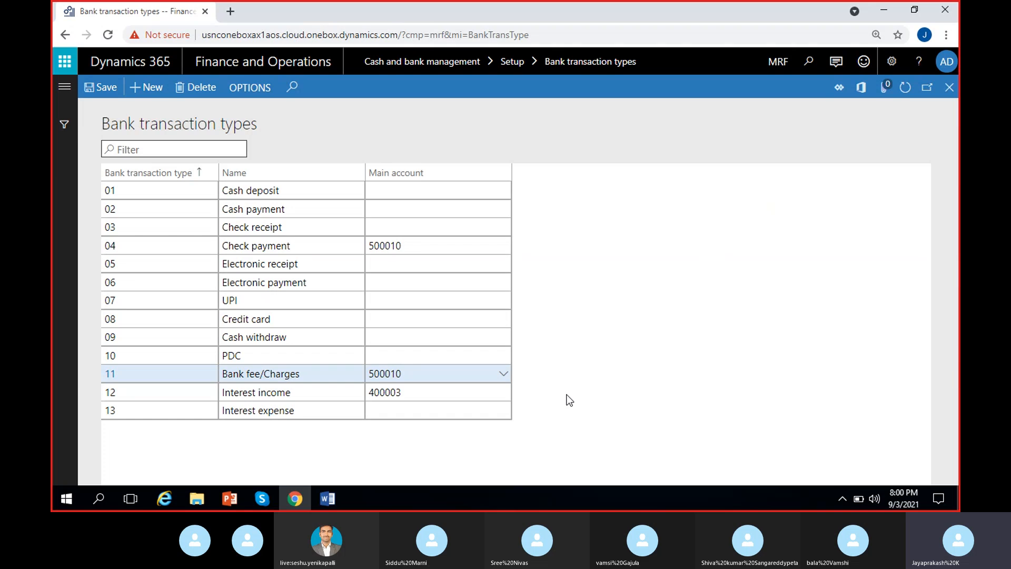
# Look up the main account assigned to the Interest income transaction type.
pyautogui.click(463, 392)
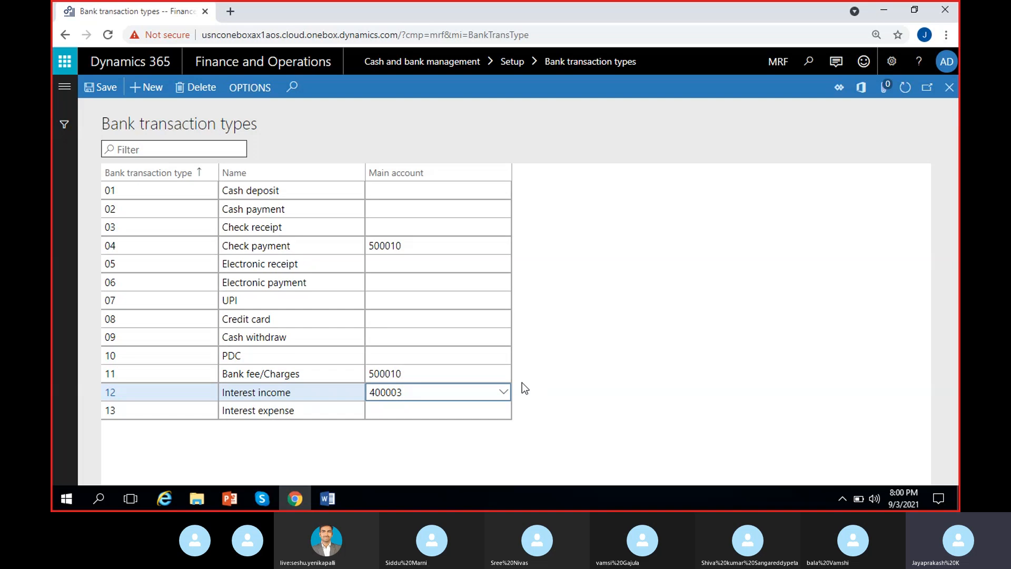
pyautogui.click(504, 392)
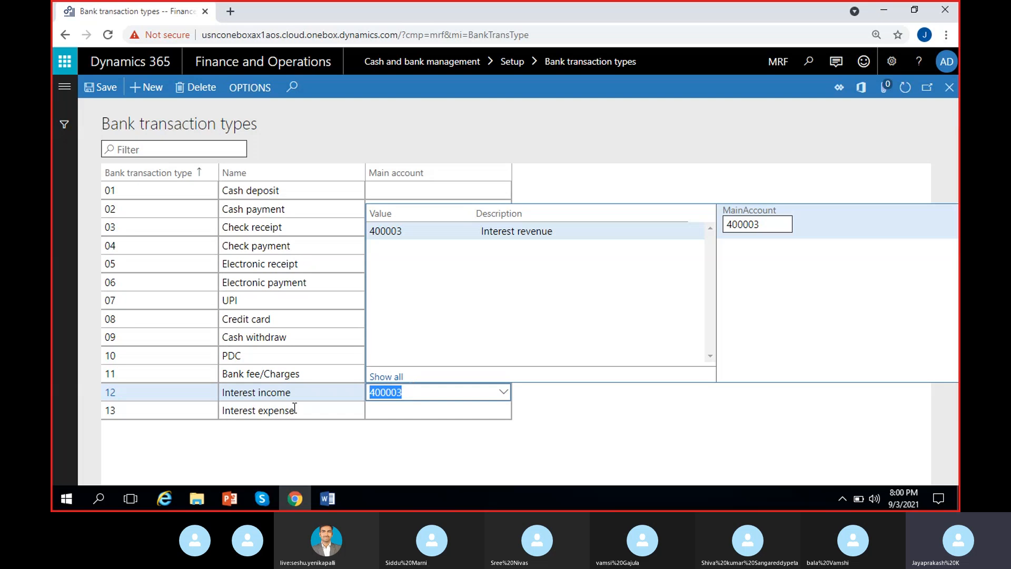
pyautogui.click(449, 397)
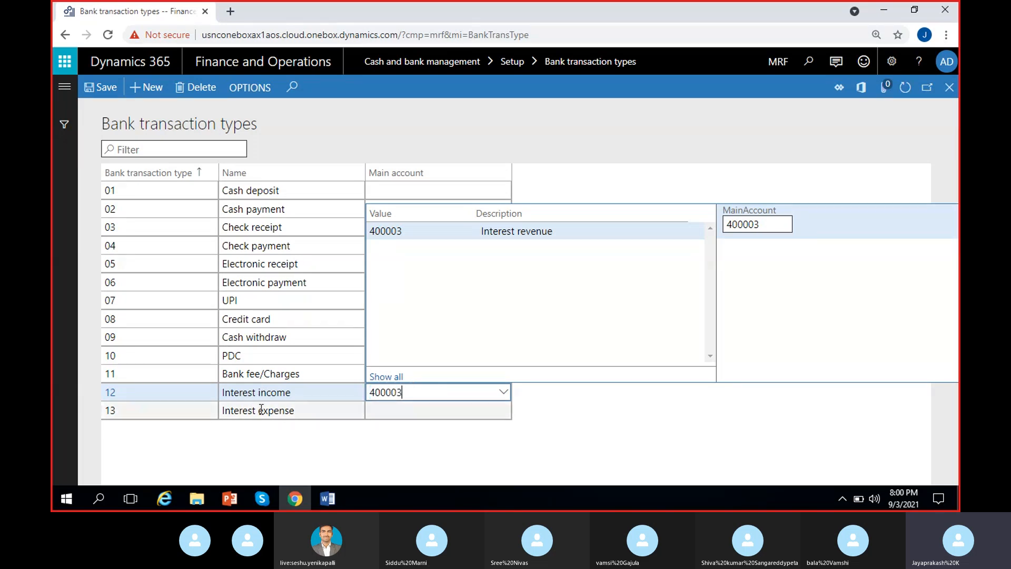
pyautogui.click(580, 403)
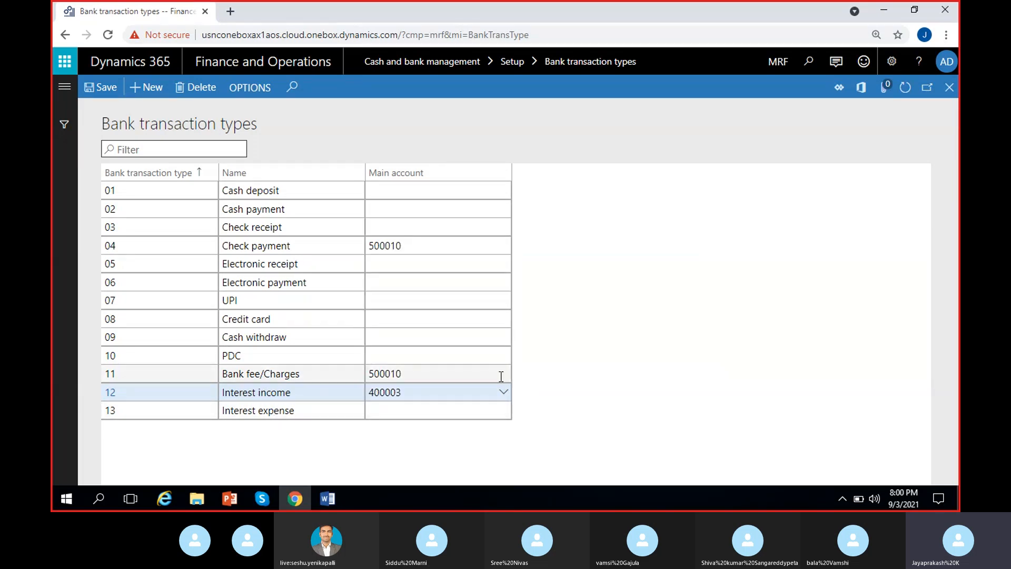
# Open the bank groups setup page and dismiss its edit notice.
pyautogui.click(64, 92)
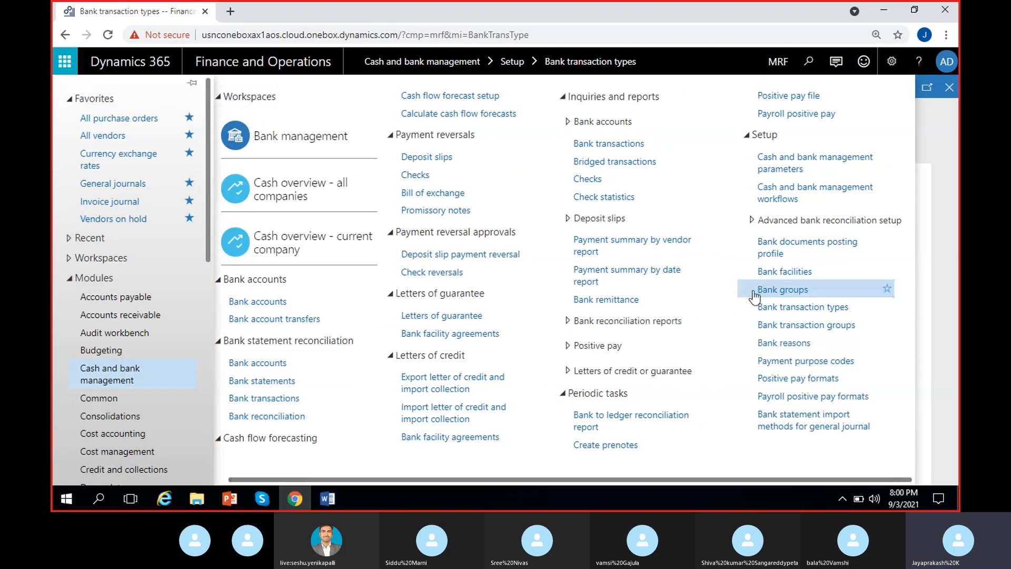
pyautogui.click(797, 293)
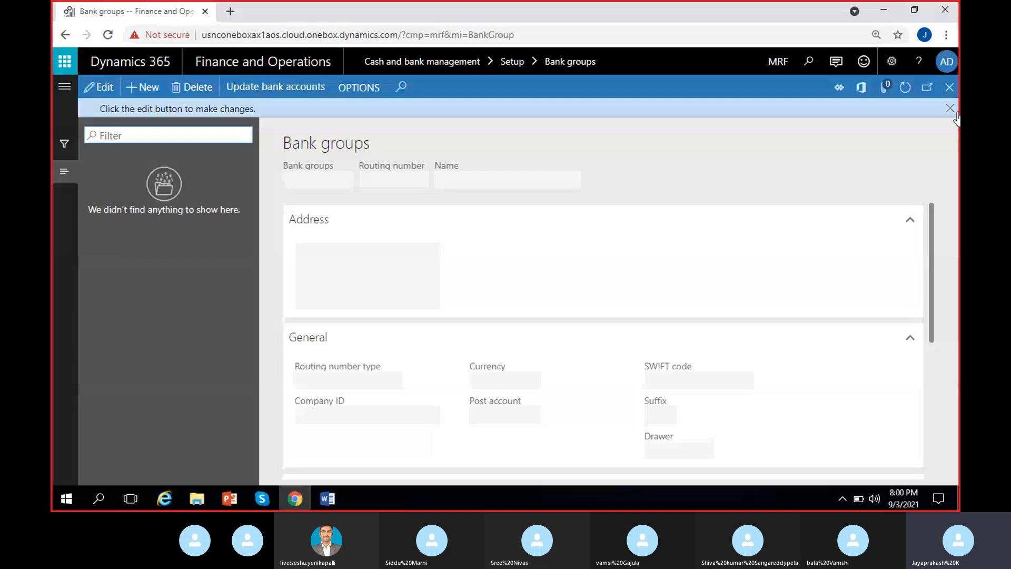
pyautogui.click(951, 109)
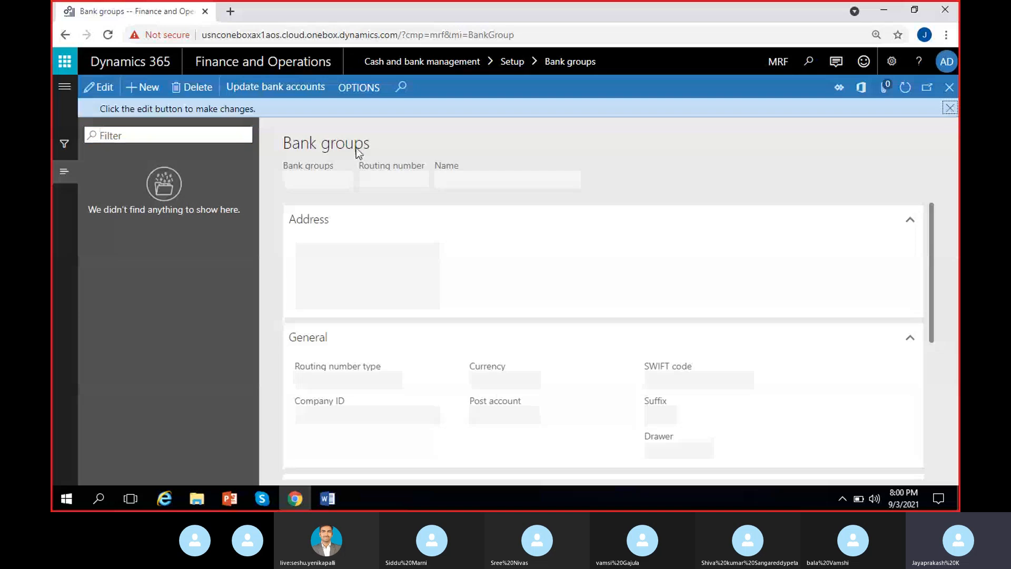
# Open the bank transaction groups and review the transaction types in the Cash, Check and Electronic groups.
pyautogui.click(64, 87)
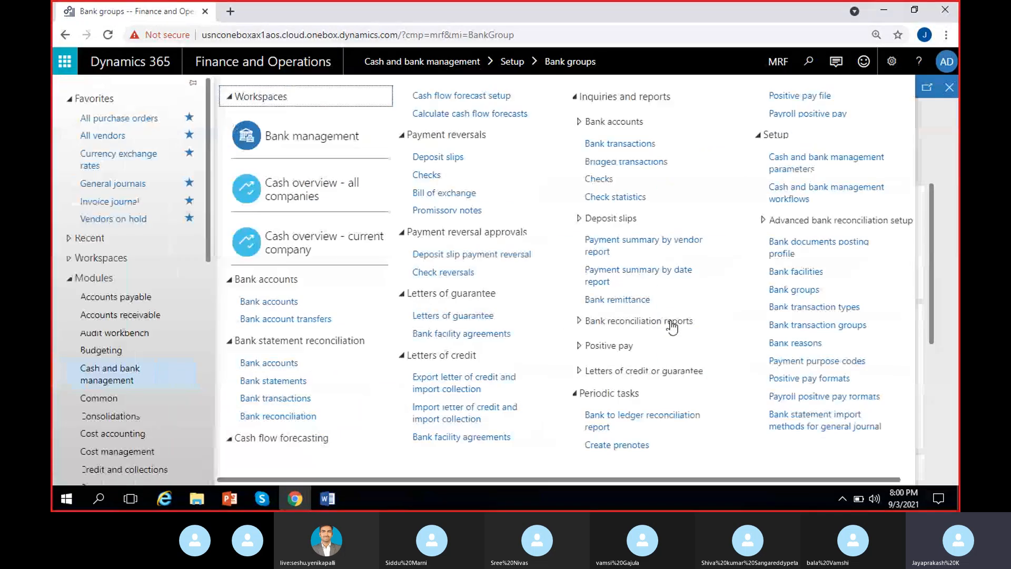
pyautogui.click(837, 325)
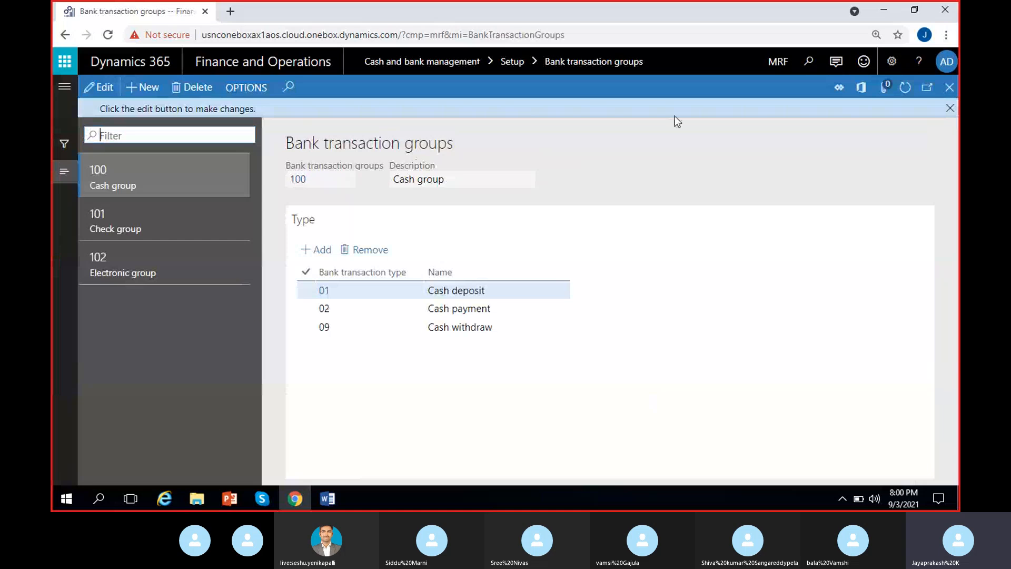
pyautogui.click(950, 108)
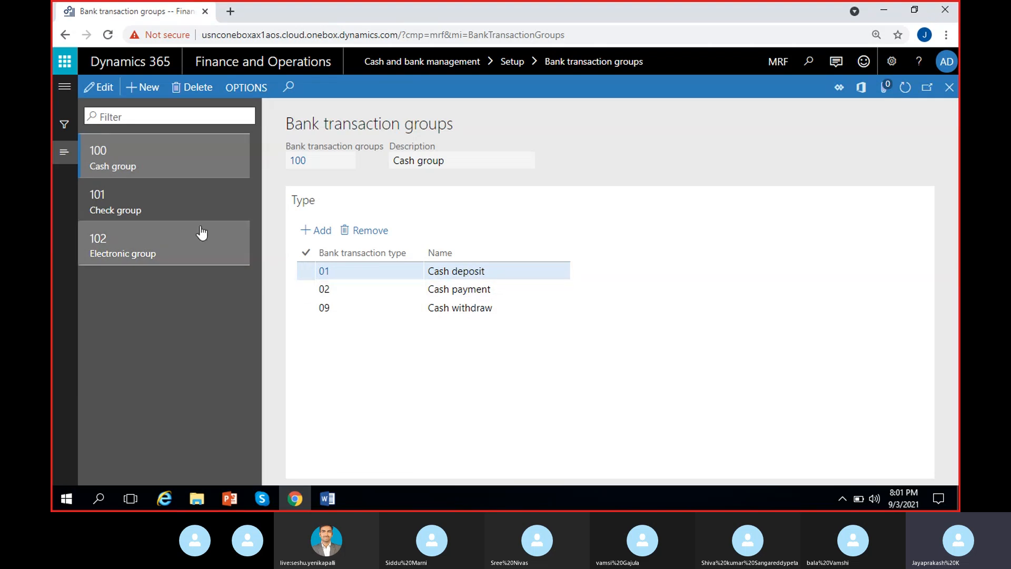
pyautogui.click(199, 207)
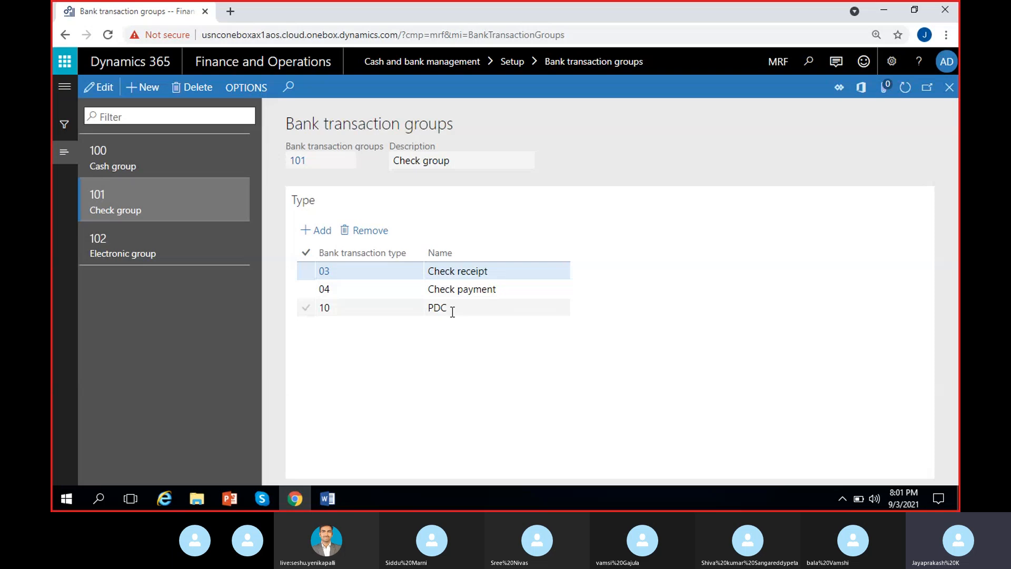
pyautogui.click(174, 249)
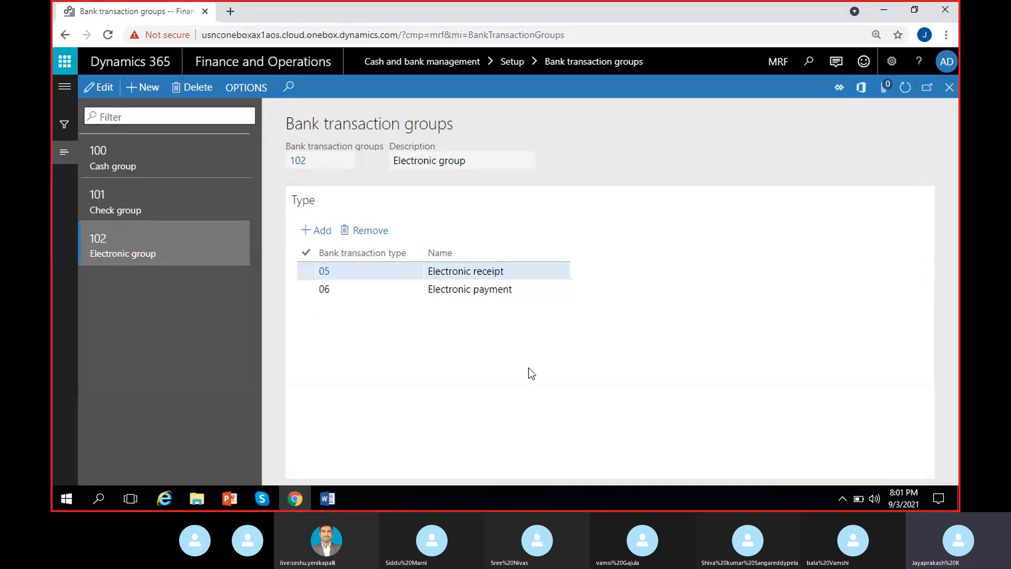
pyautogui.click(489, 291)
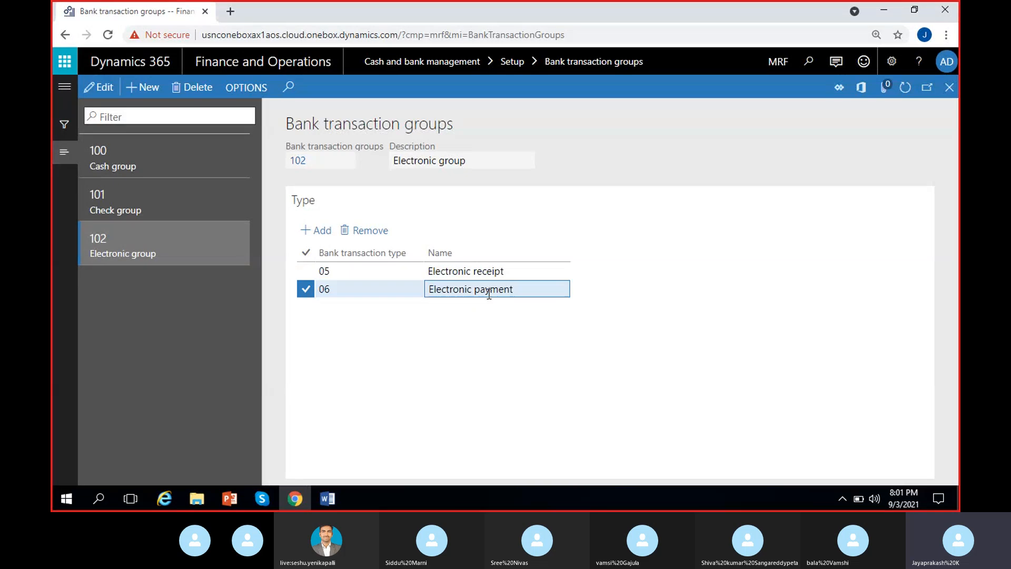
# Open the bank reasons setup and review the reason codes and their bank and cancellation flags.
pyautogui.click(64, 86)
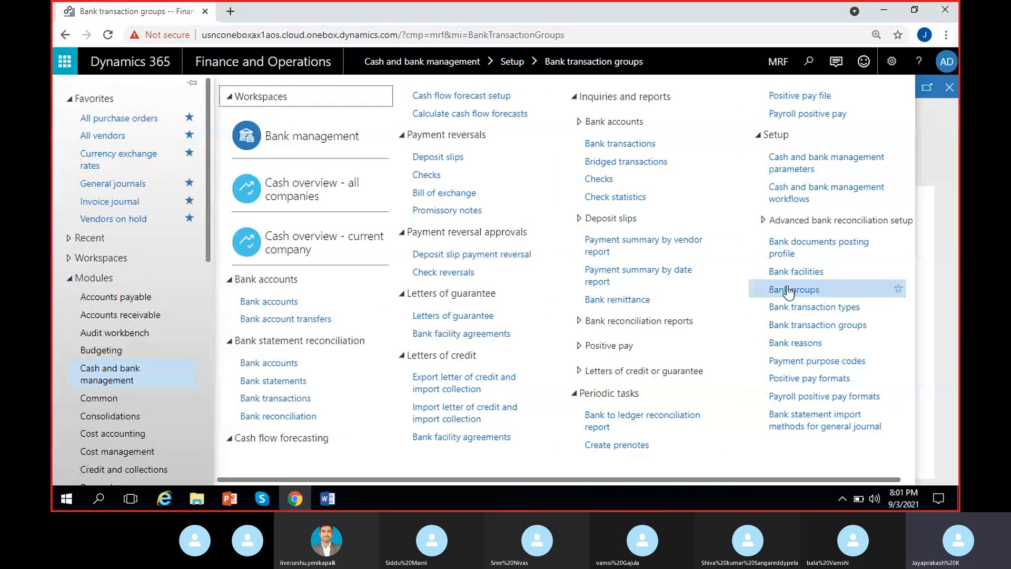
pyautogui.click(804, 343)
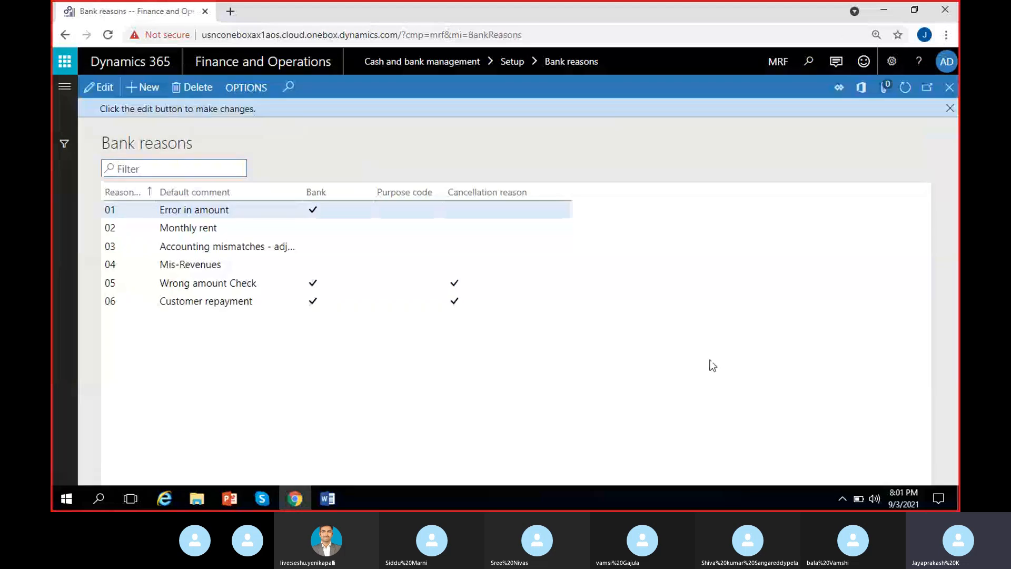
pyautogui.click(950, 109)
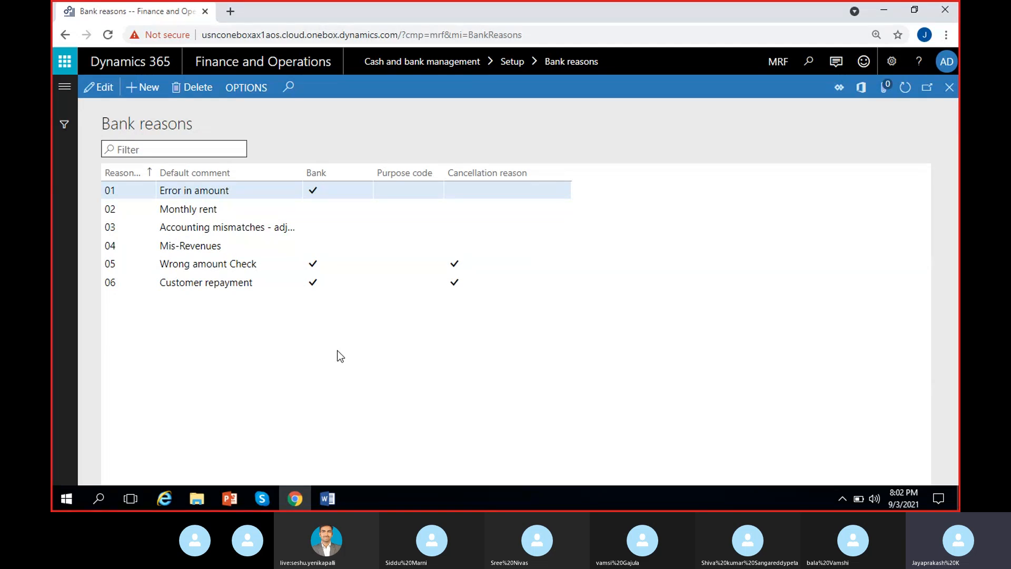
# Return to the bank groups page and examine its address, general, contact information and reconciliation fields.
pyautogui.click(65, 88)
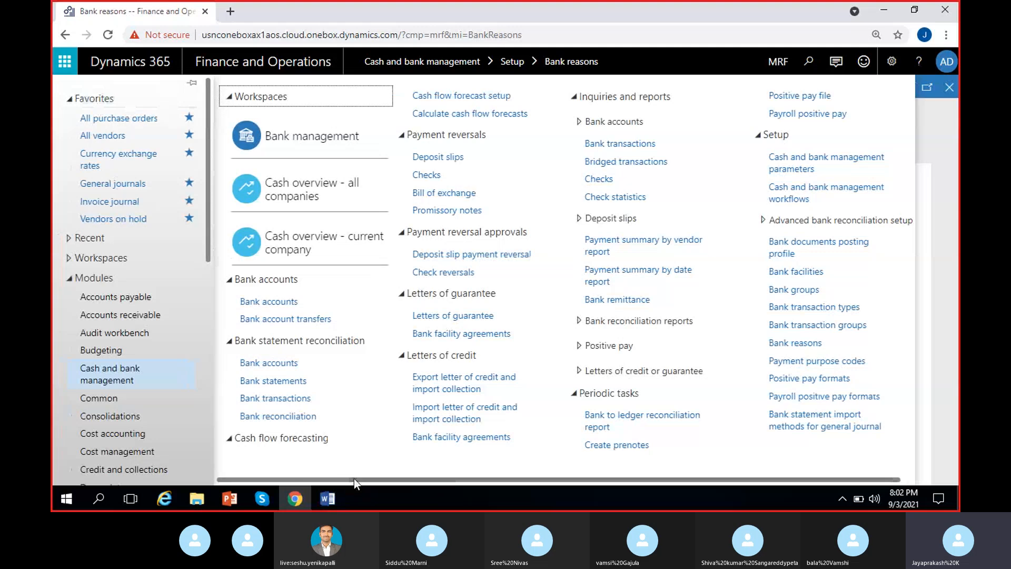
pyautogui.moveTo(358, 479); pyautogui.dragTo(434, 479)
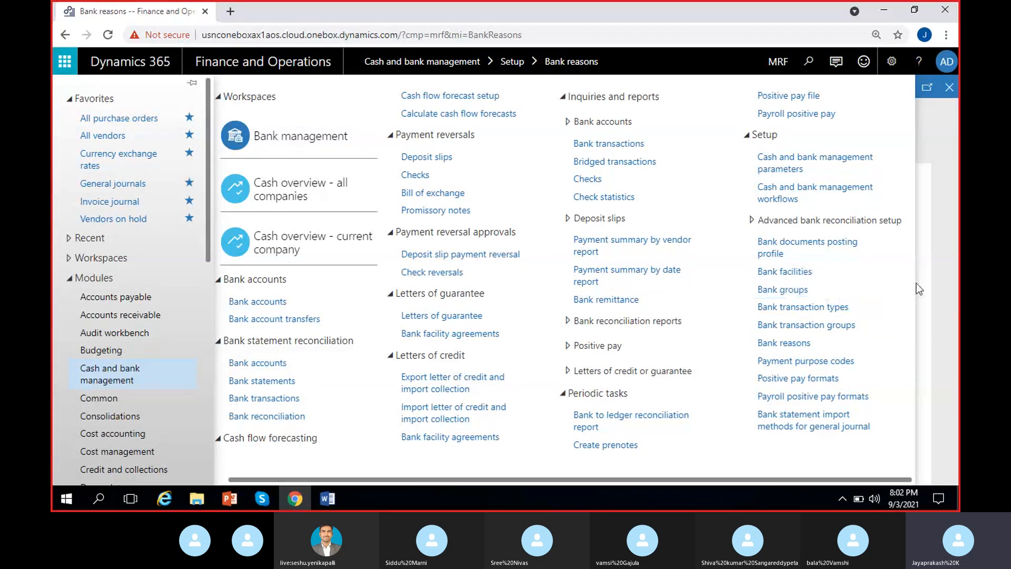
pyautogui.click(832, 290)
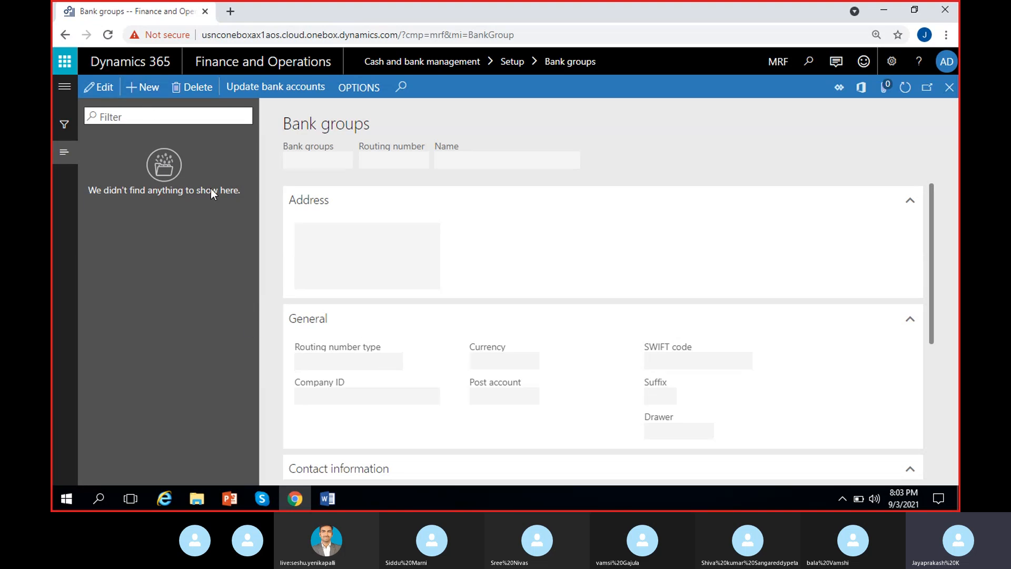
pyautogui.scroll(-5, 373, 334)
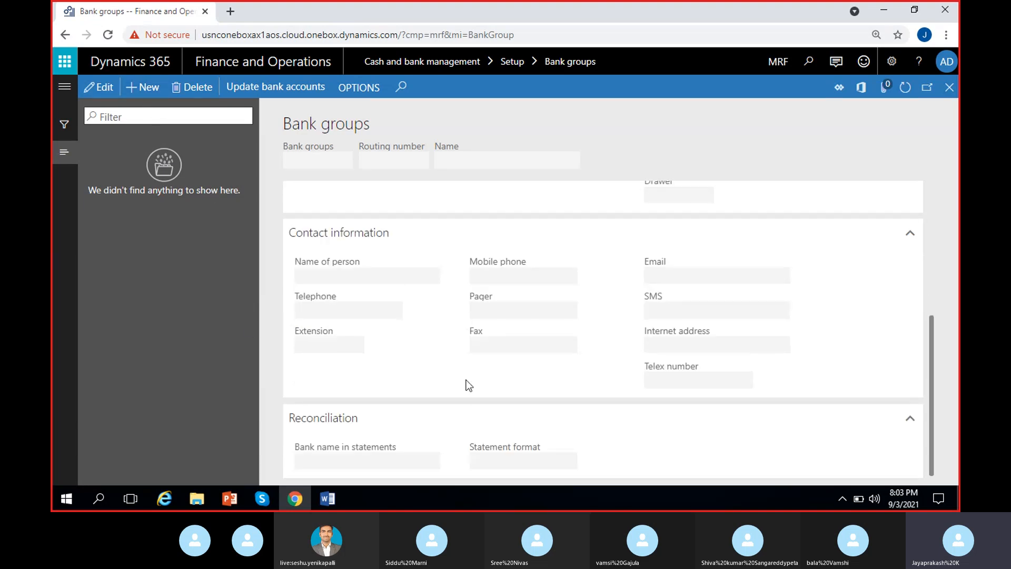
pyautogui.scroll(5, 421, 411)
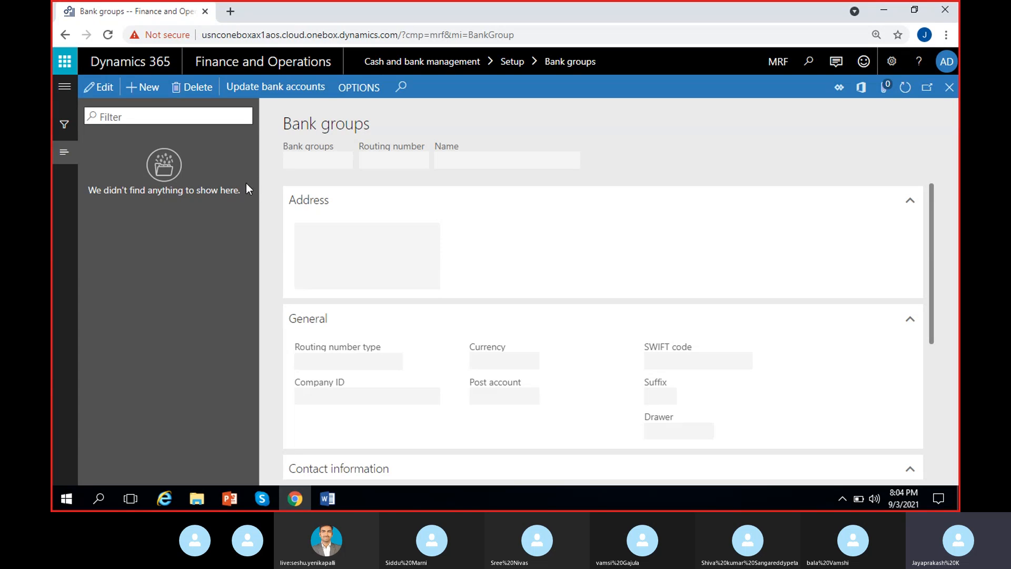
pyautogui.scroll(-3, 470, 340)
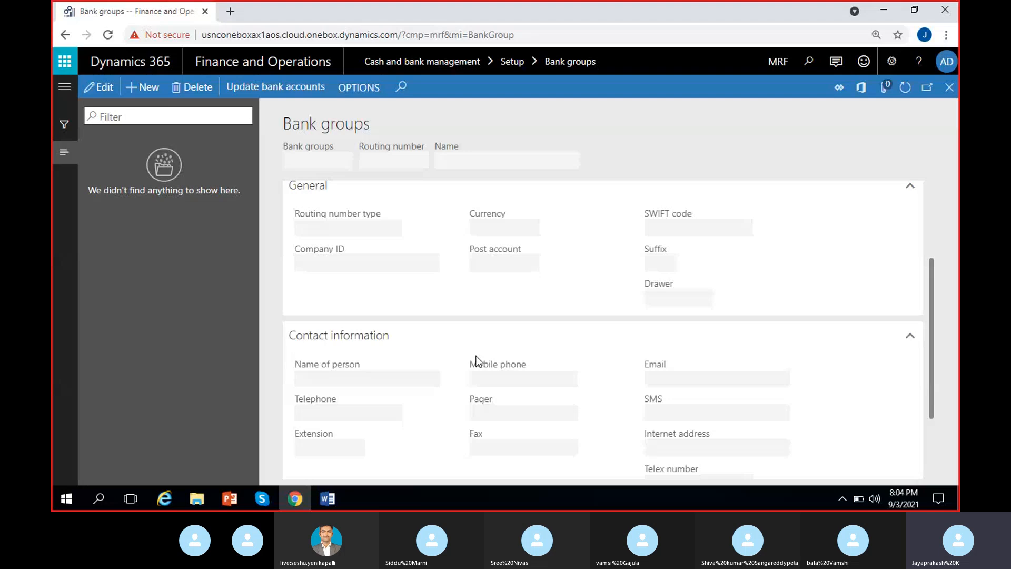
pyautogui.scroll(-1, 474, 363)
pyautogui.scroll(1, 479, 375)
pyautogui.scroll(1, 487, 374)
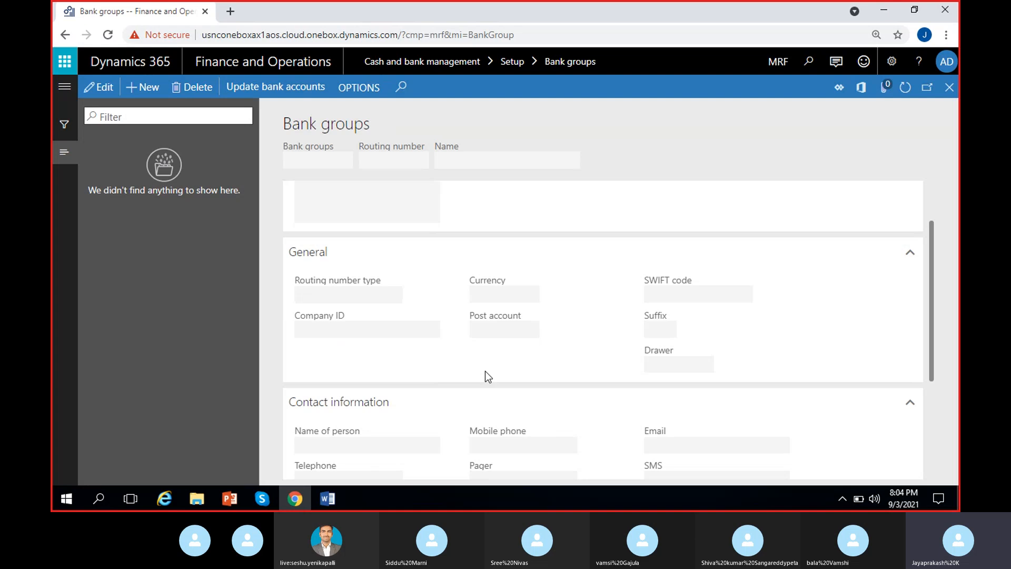
pyautogui.scroll(1, 485, 370)
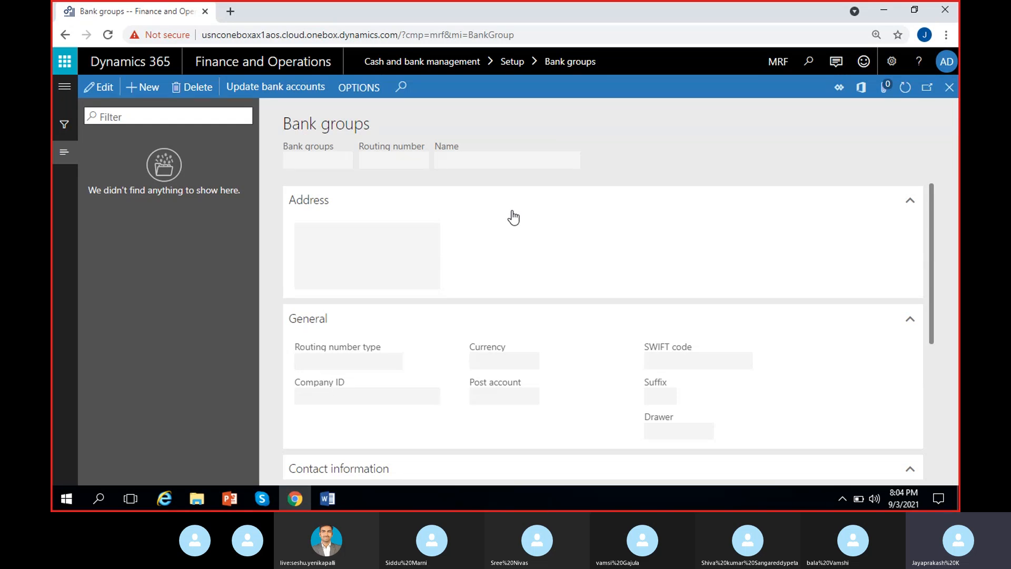
# Create a bank group ICICI with the name "ICICI group" and save it.
pyautogui.click(147, 89)
pyautogui.write('ICICI')
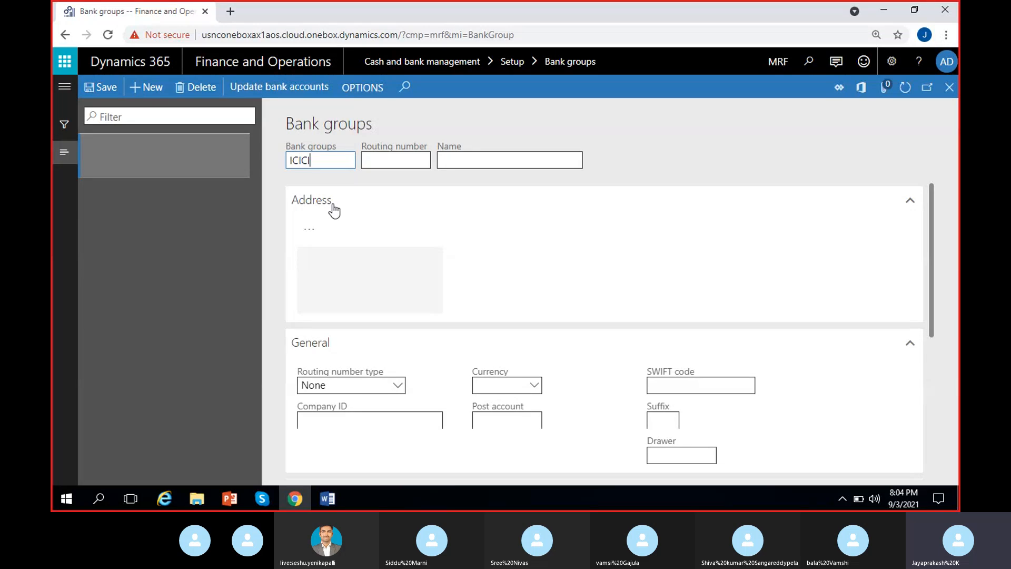
pyautogui.click(482, 159)
pyautogui.write('ICI')
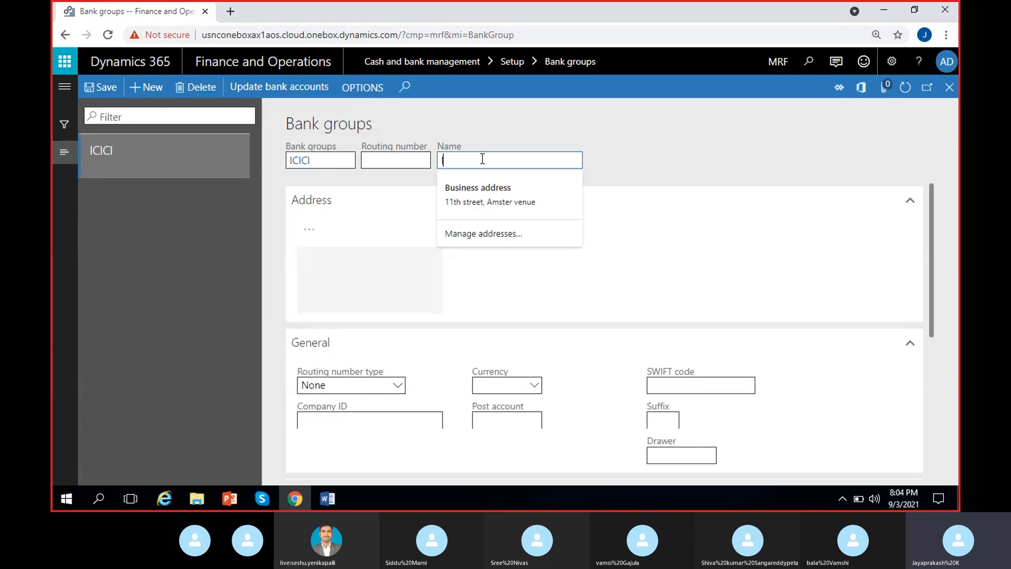
pyautogui.write('CI group')
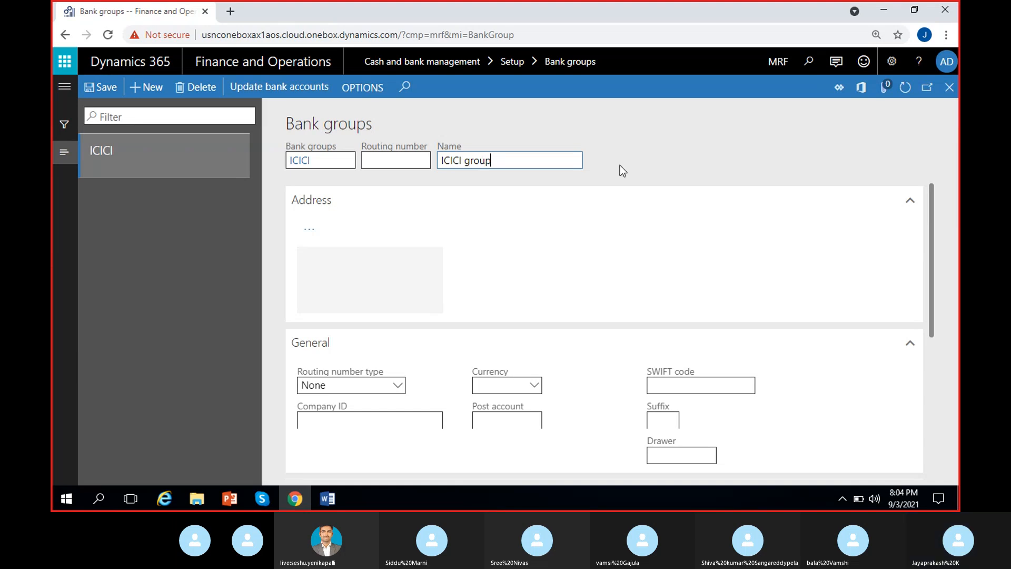
pyautogui.click(100, 87)
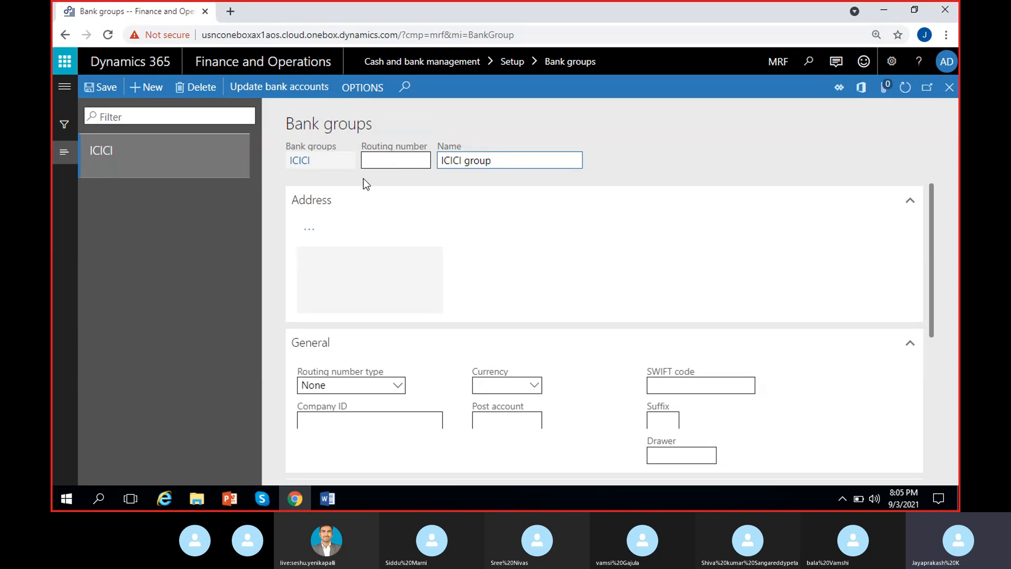
# Examine the routing number, address and general fields of the ICICI bank group, and collapse its address section.
pyautogui.click(426, 165)
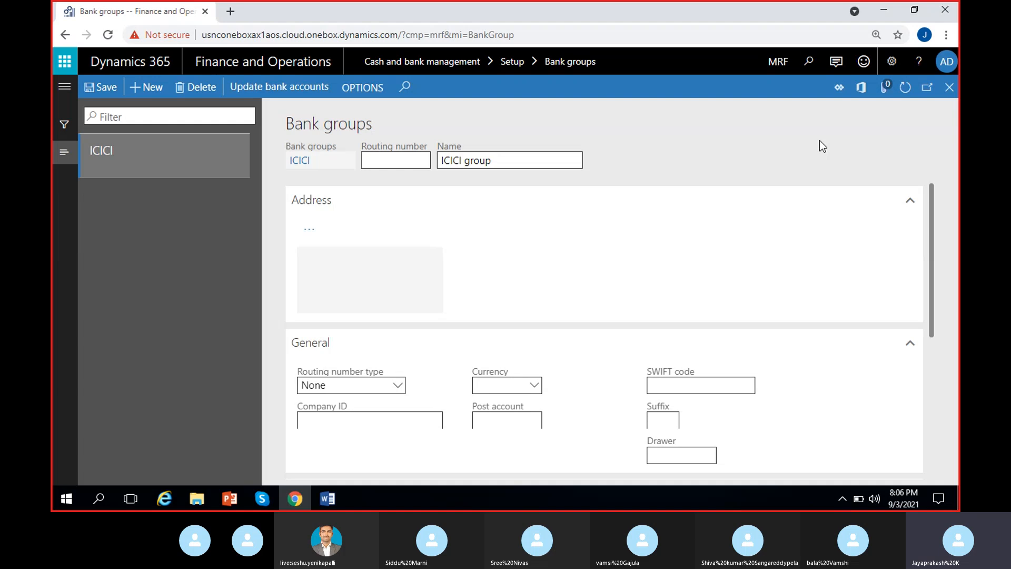
pyautogui.scroll(-2, 752, 345)
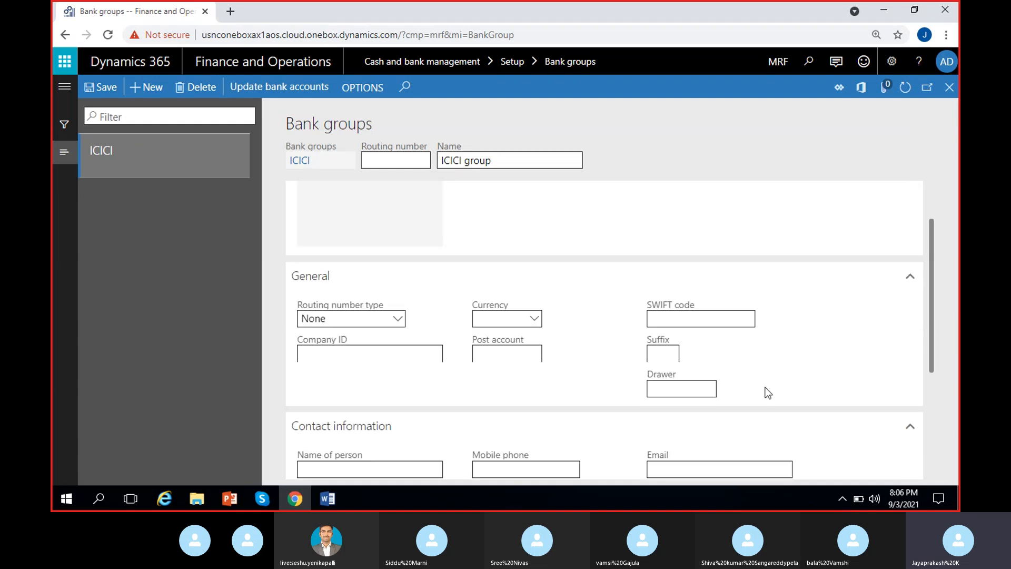
pyautogui.scroll(2, 767, 390)
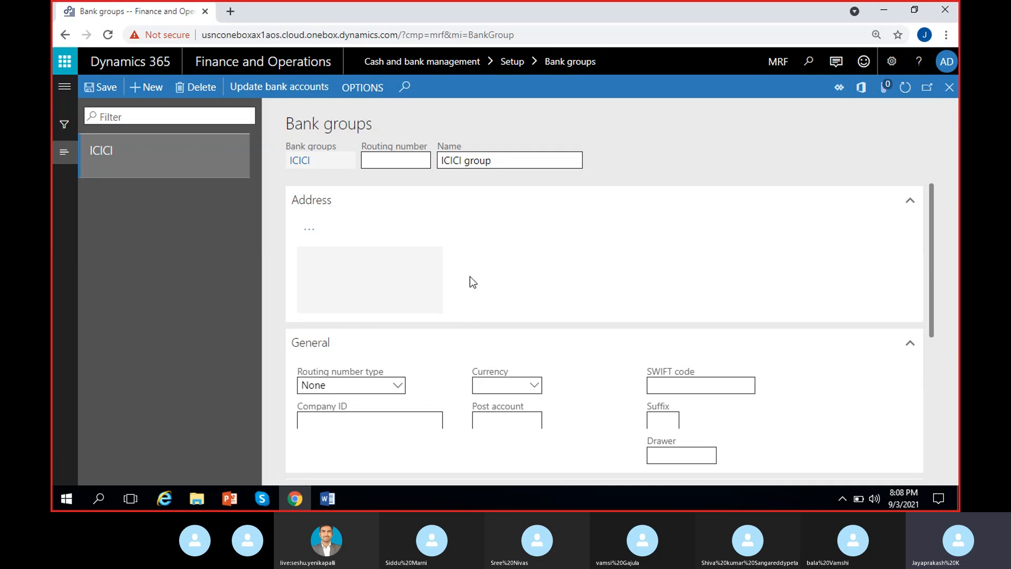
pyautogui.scroll(-1, 468, 277)
pyautogui.scroll(1, 467, 277)
pyautogui.scroll(-1, 474, 306)
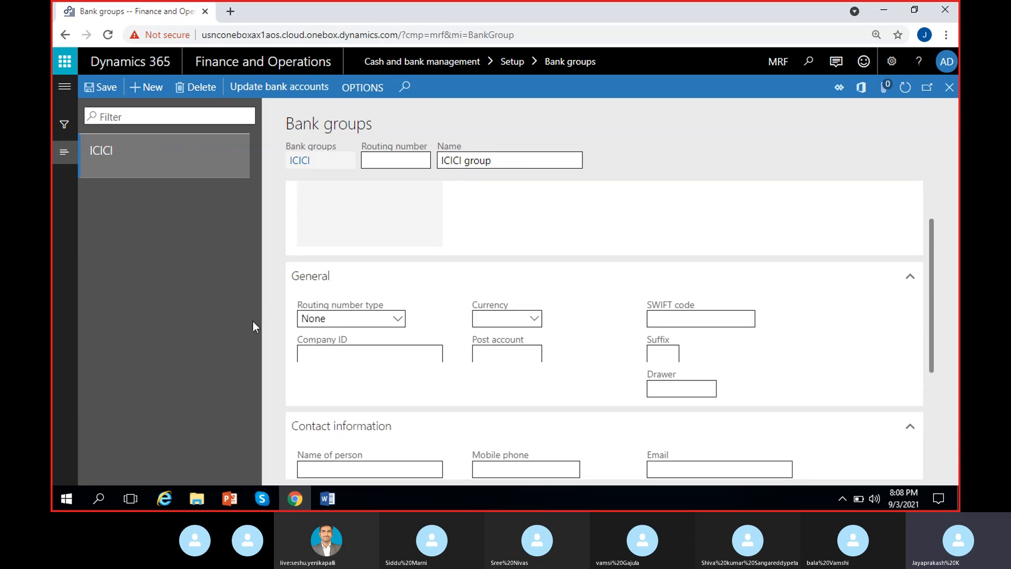
pyautogui.scroll(1, 369, 292)
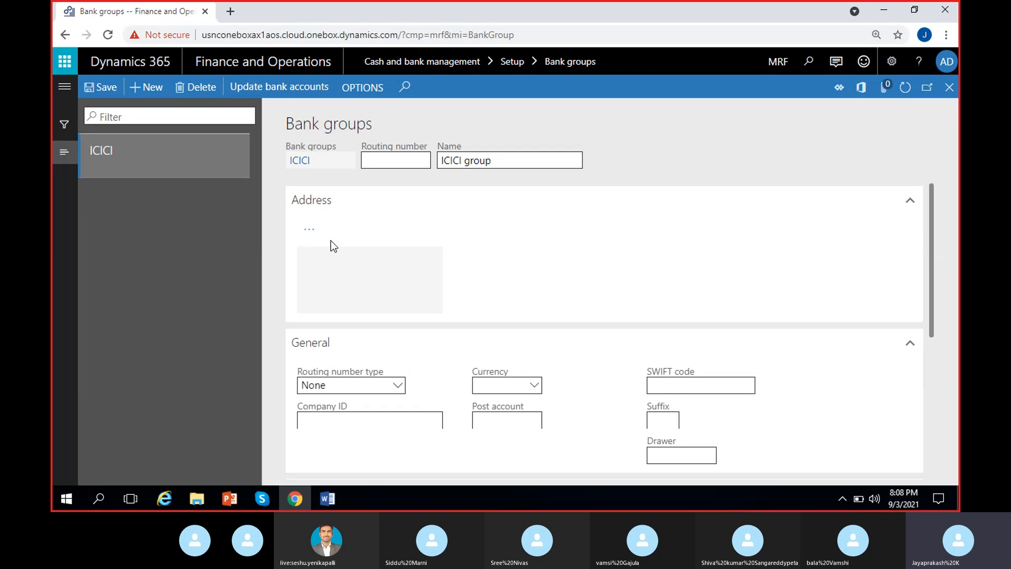
pyautogui.click(366, 210)
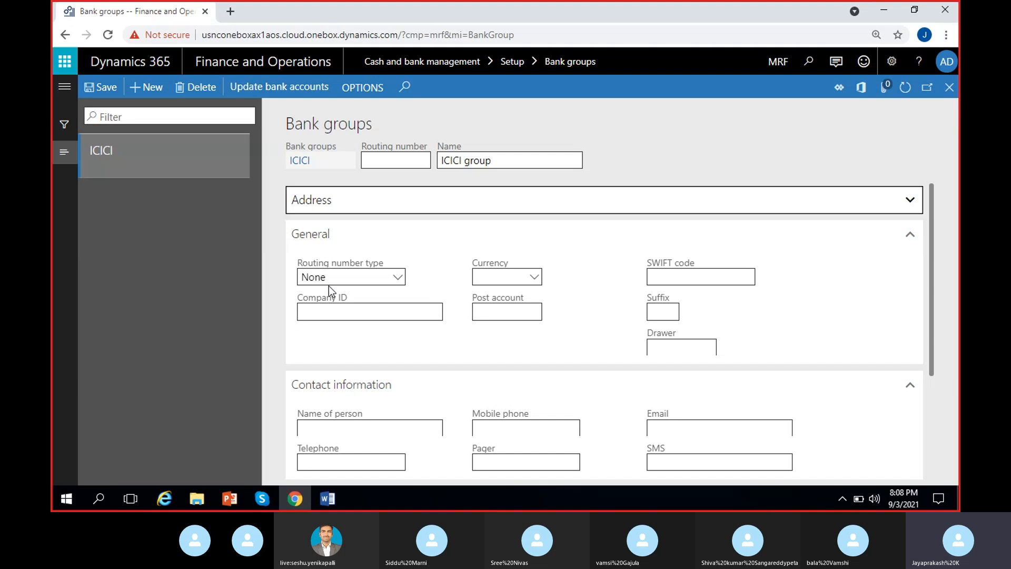
# Try the routing number type FW for the ICICI bank group and set it back to None.
pyautogui.click(397, 278)
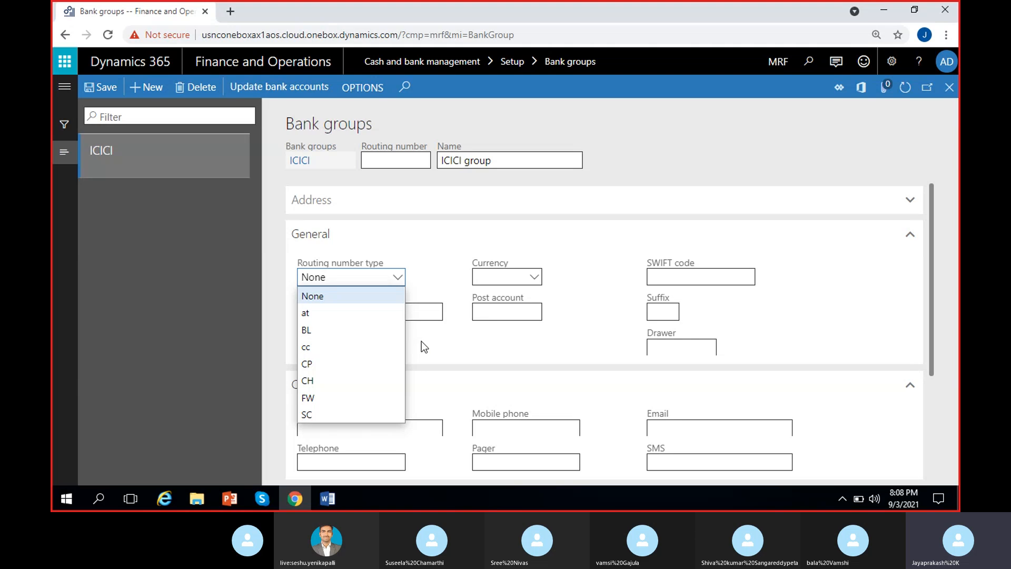
pyautogui.click(329, 403)
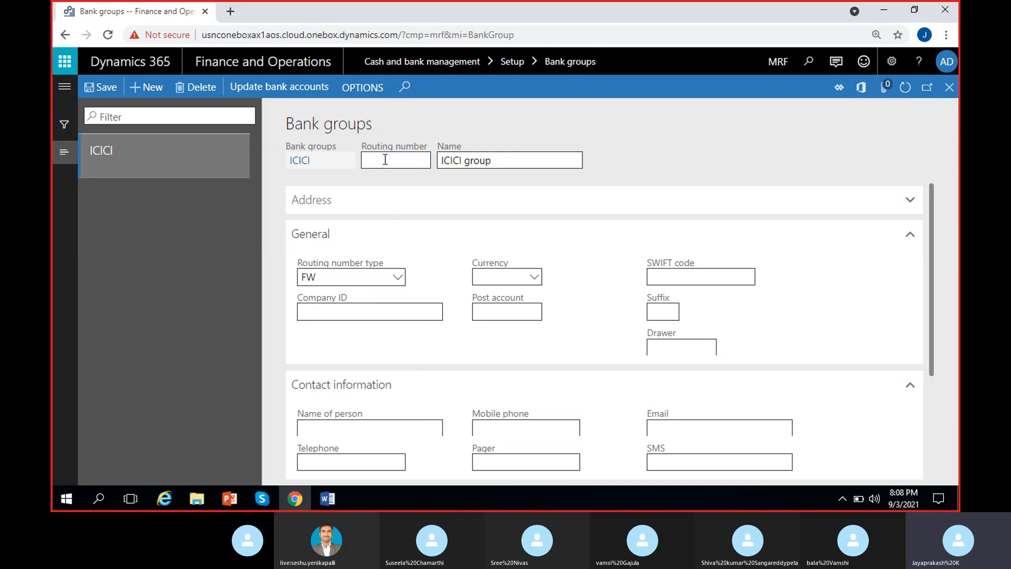
pyautogui.click(397, 277)
pyautogui.click(346, 296)
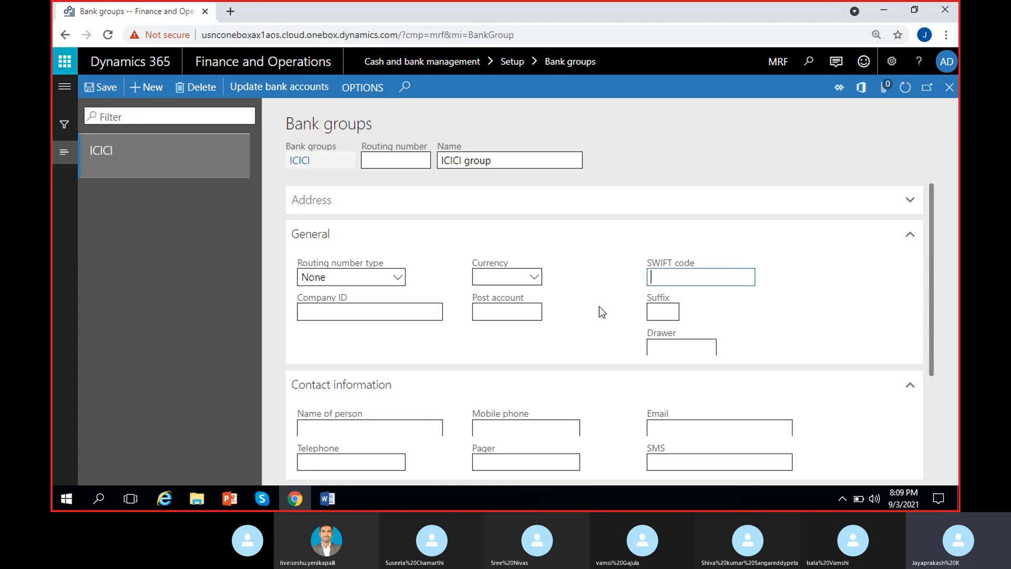
pyautogui.scroll(-3, 602, 312)
pyautogui.scroll(3, 602, 313)
pyautogui.click(341, 312)
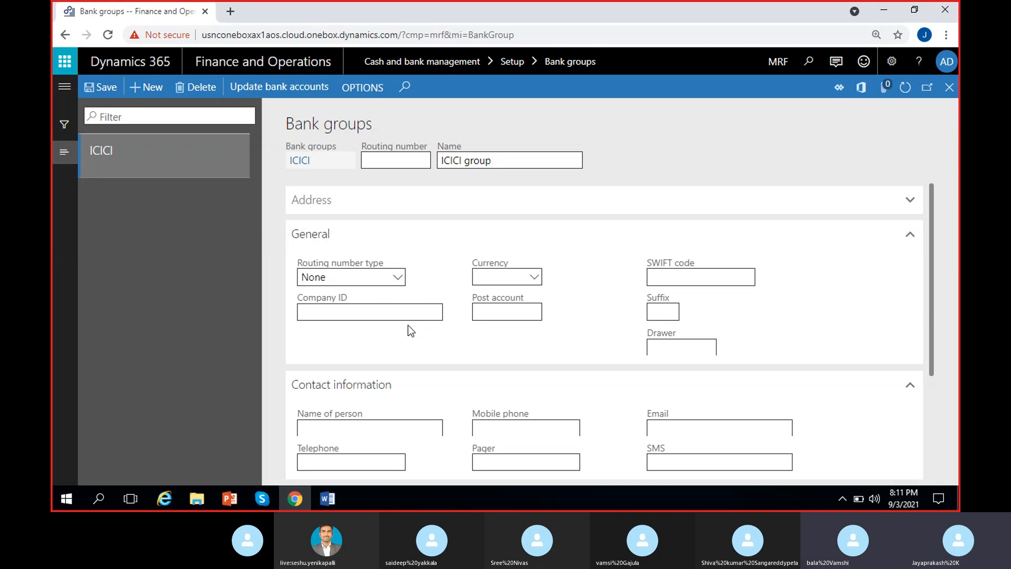
pyautogui.scroll(-1, 421, 351)
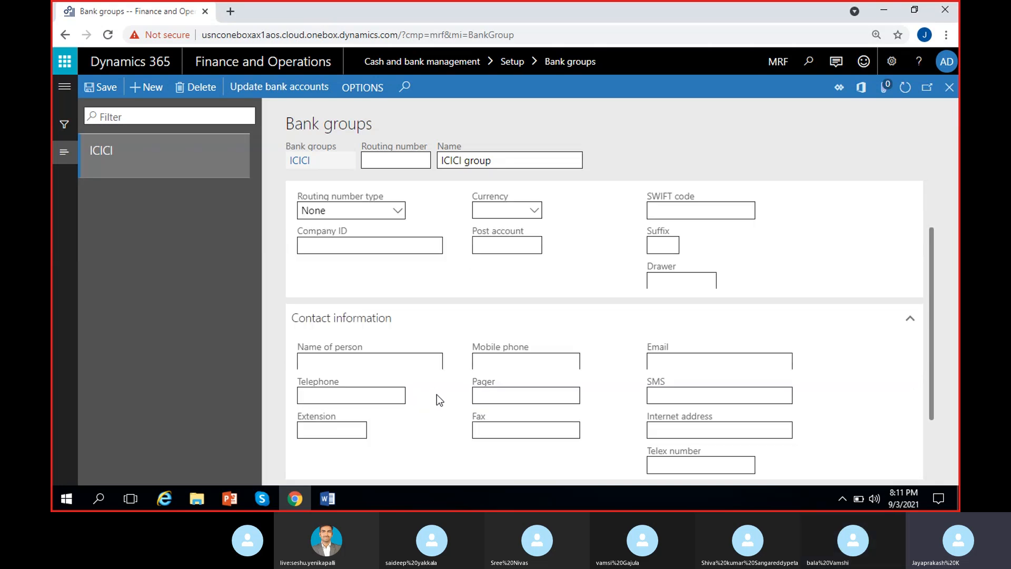
pyautogui.scroll(1, 435, 394)
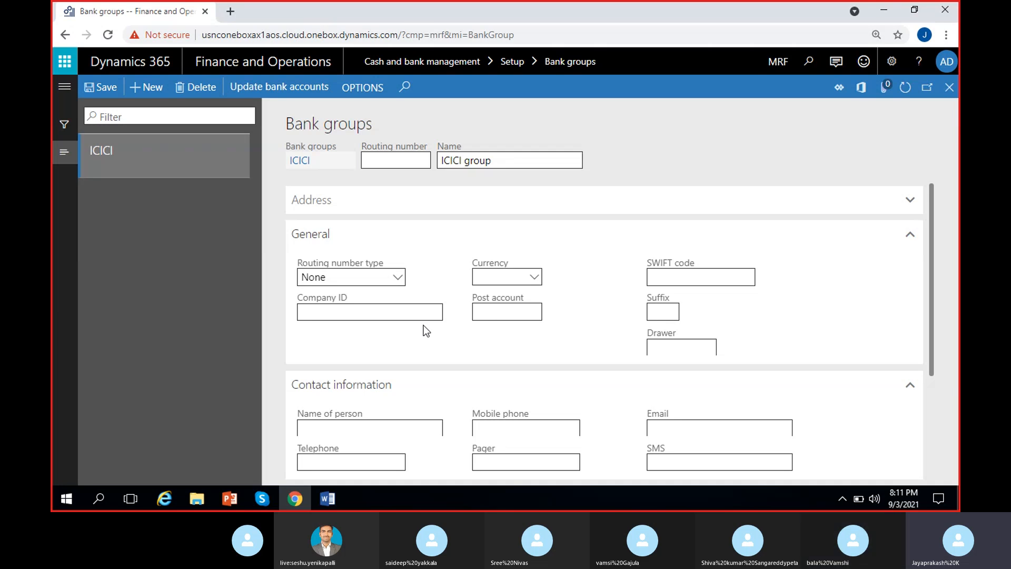
pyautogui.click(262, 498)
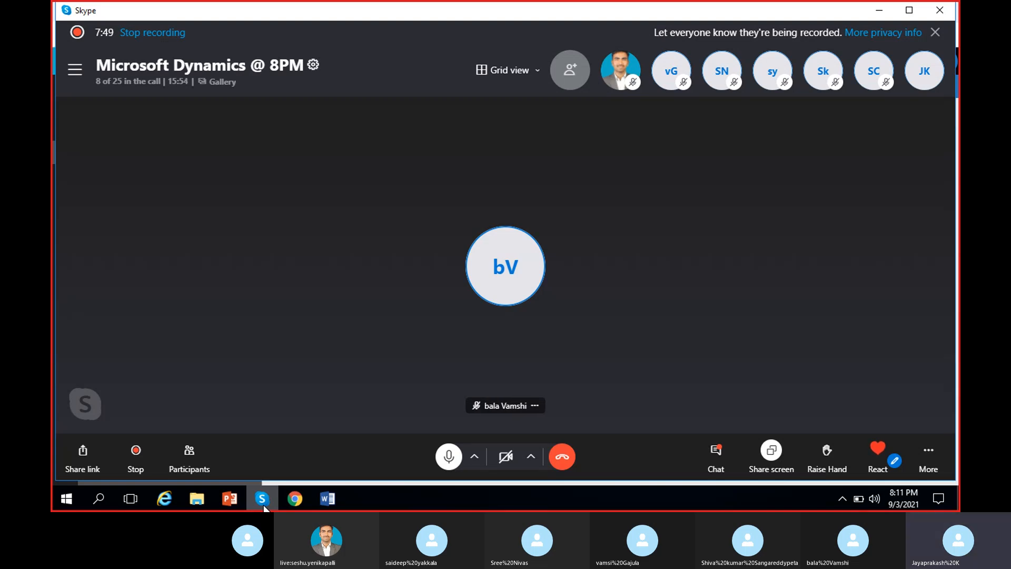
pyautogui.click(264, 504)
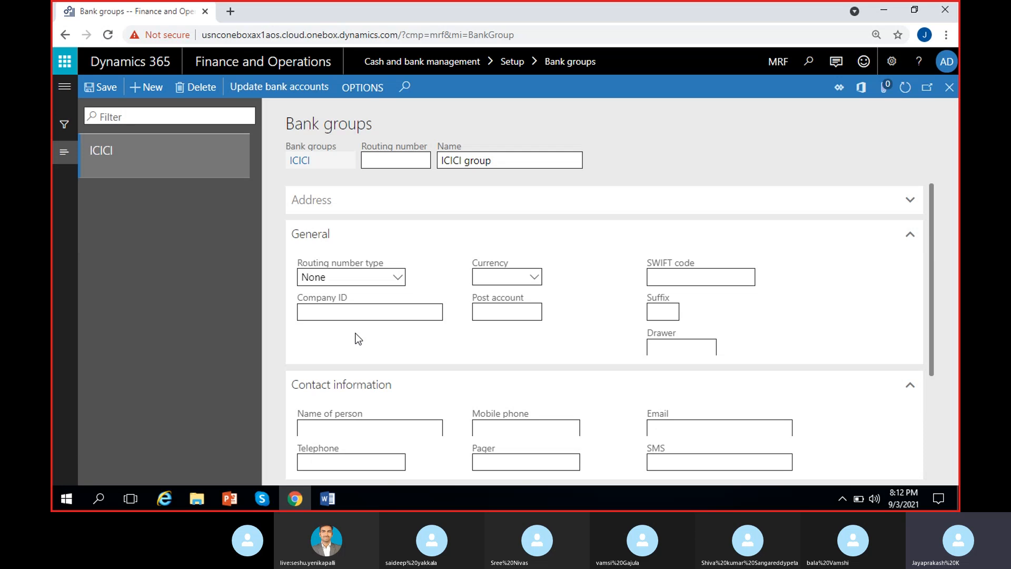
# Set the currency of the ICICI bank group to USD.
pyautogui.click(534, 278)
pyautogui.click(534, 277)
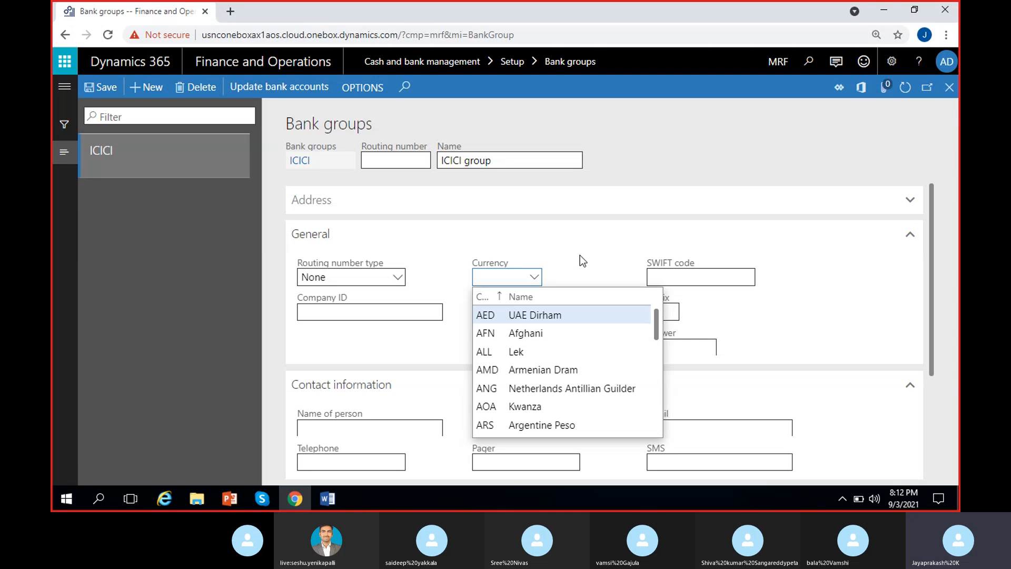
pyautogui.write('usd')
pyautogui.click(569, 315)
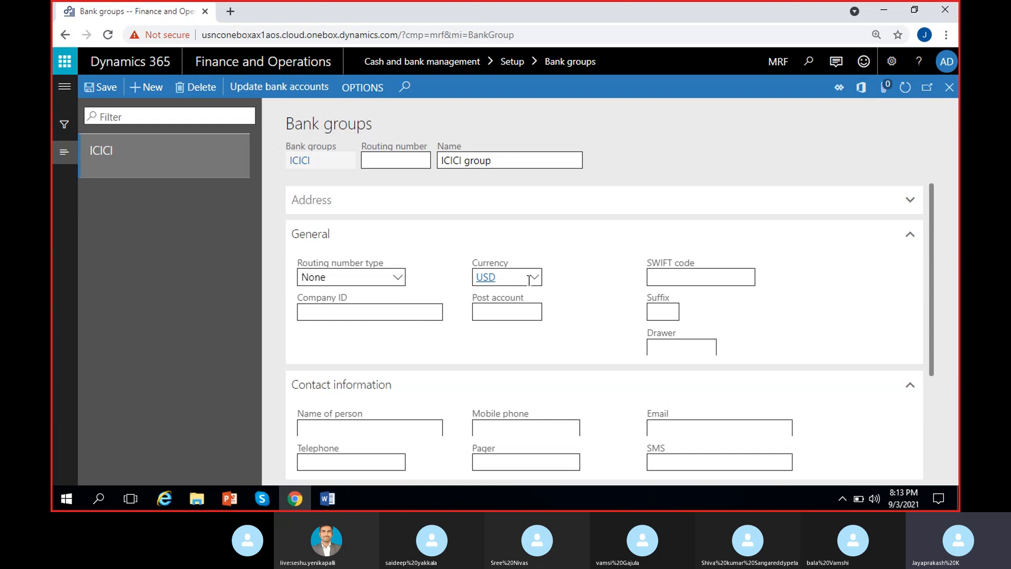
# Examine the SWIFT code and the other general fields of the ICICI bank group.
pyautogui.click(667, 278)
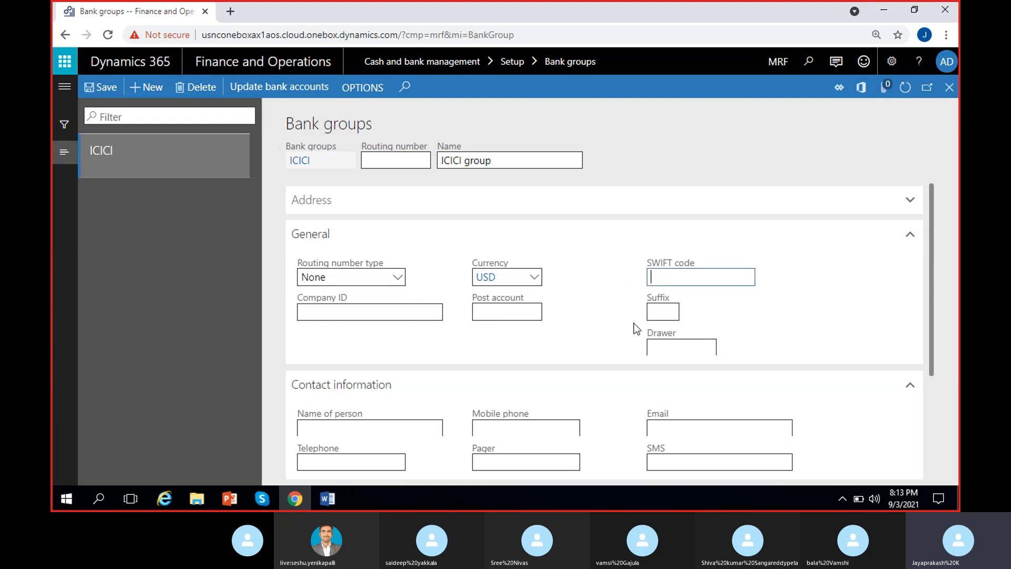
pyautogui.tripleClick(625, 291)
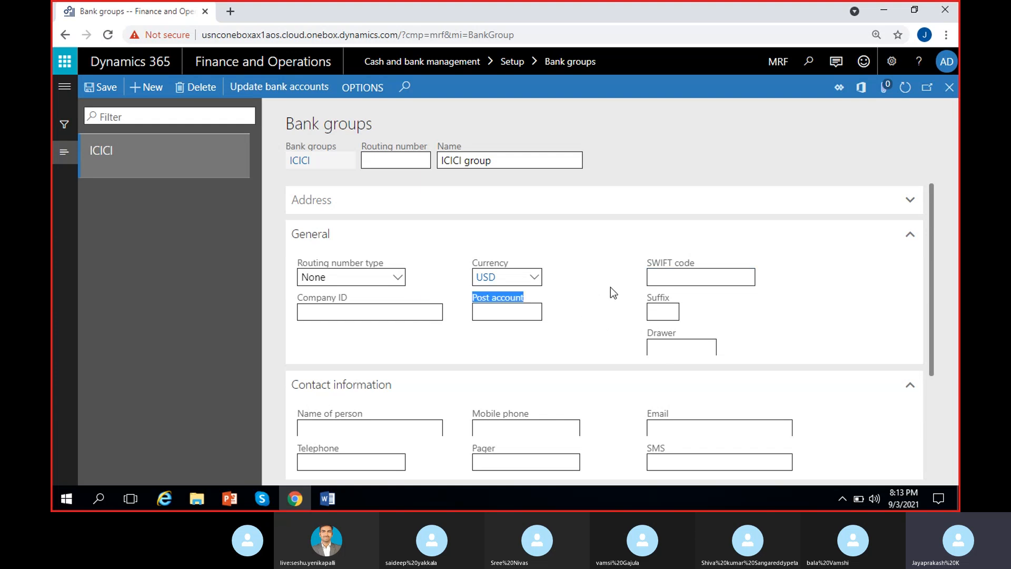
pyautogui.click(611, 286)
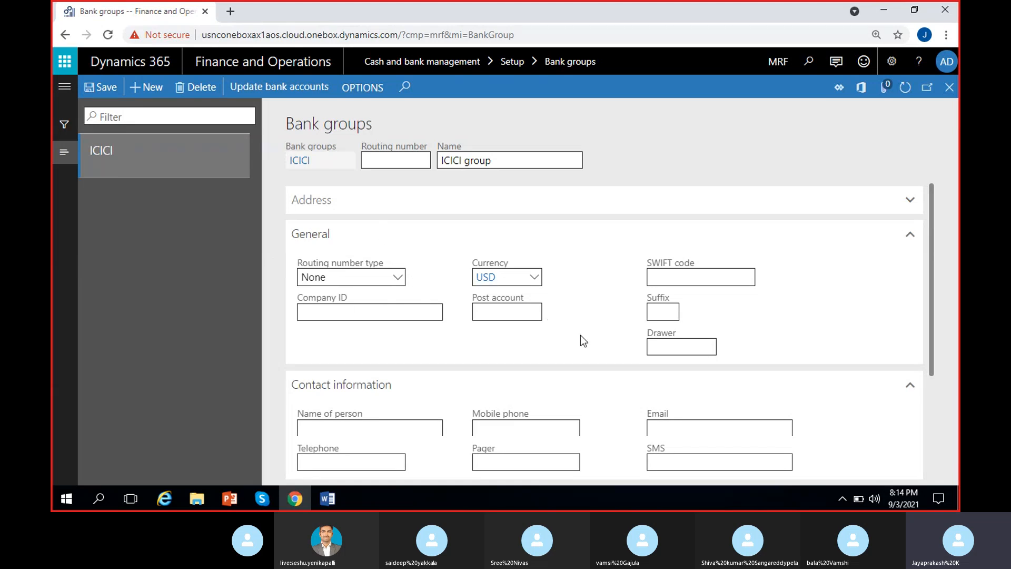
pyautogui.click(677, 281)
pyautogui.click(543, 326)
pyautogui.scroll(-2, 539, 344)
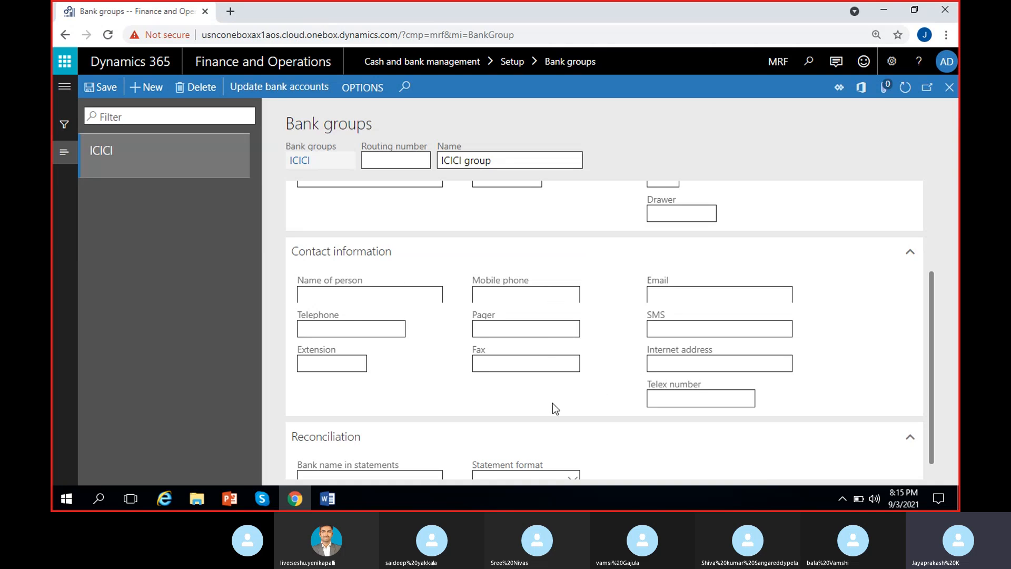
# Examine the contact information fields of the ICICI bank group, including person name, telephone, extension, mobile phone, fax, email, internet address and telex number.
pyautogui.click(388, 295)
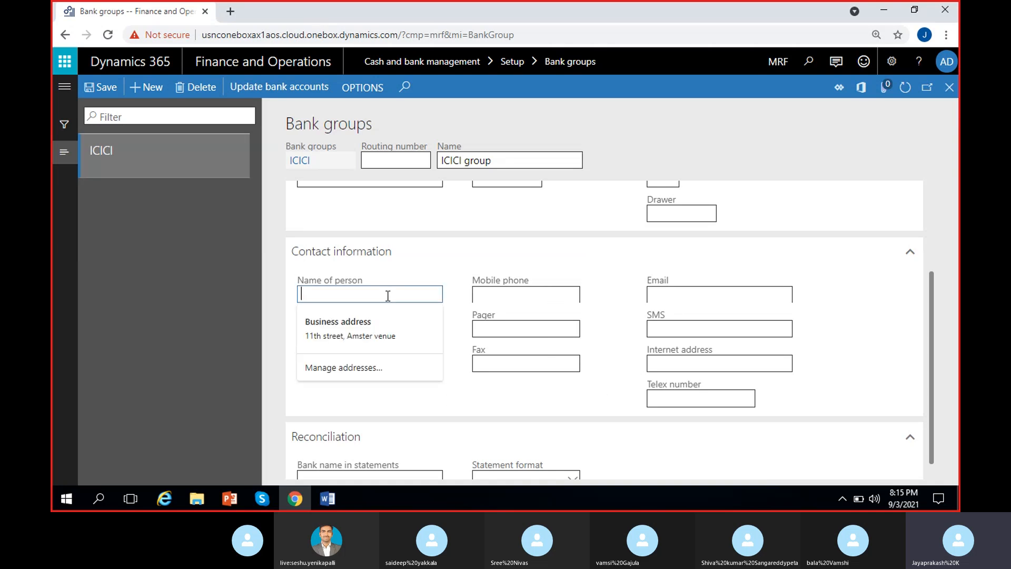
pyautogui.click(424, 308)
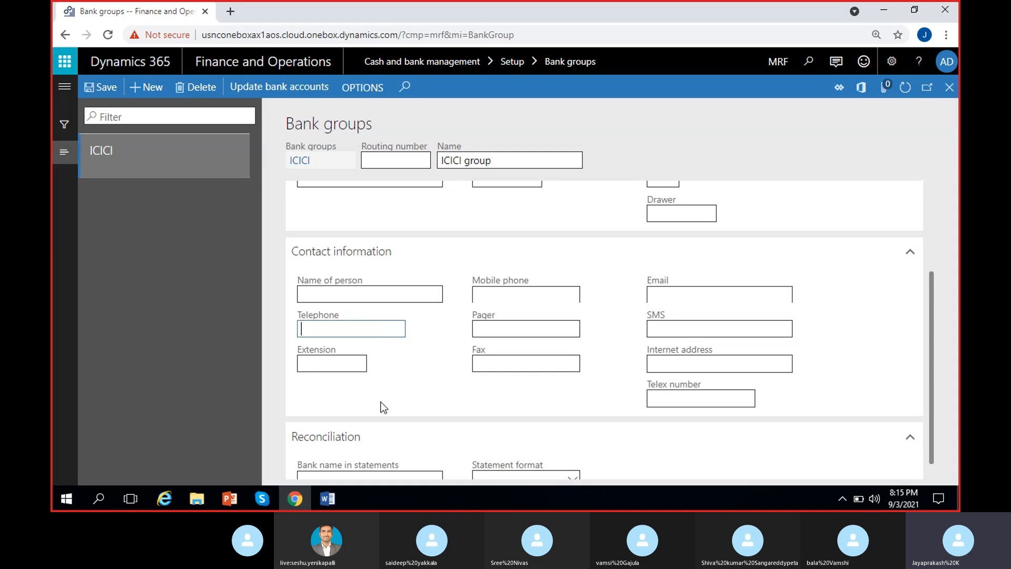
pyautogui.click(321, 363)
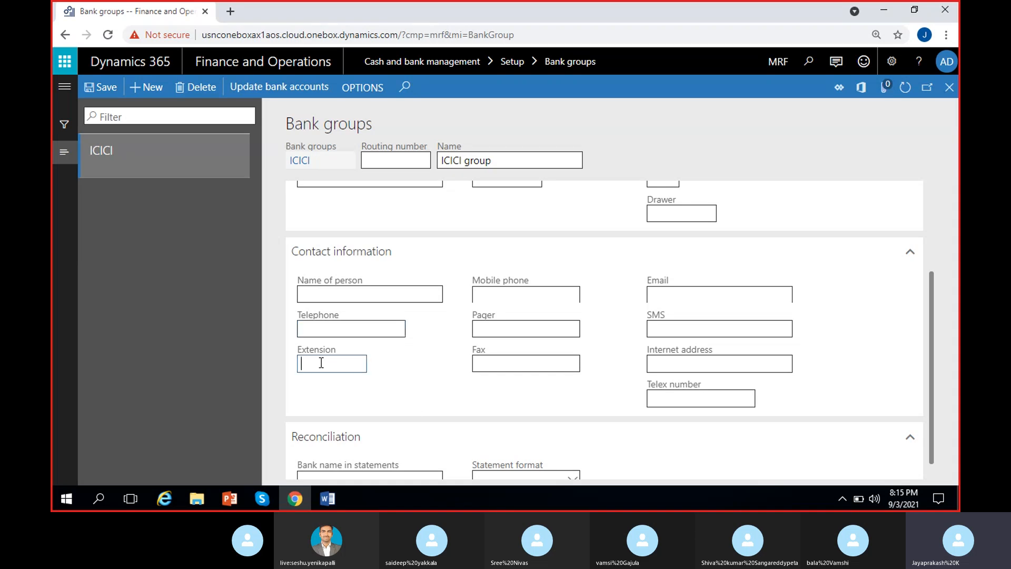
pyautogui.click(531, 293)
pyautogui.click(527, 362)
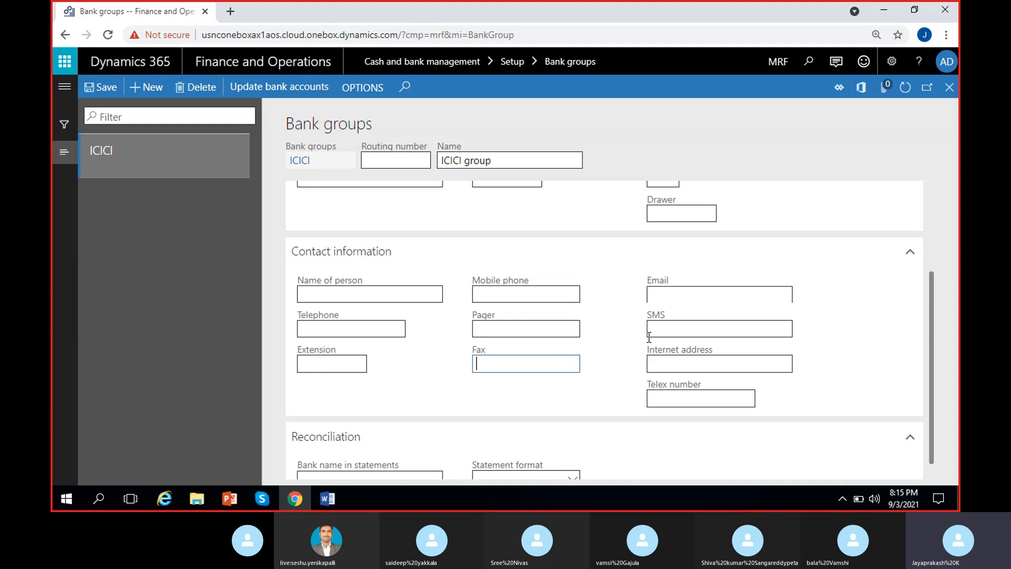
pyautogui.click(692, 292)
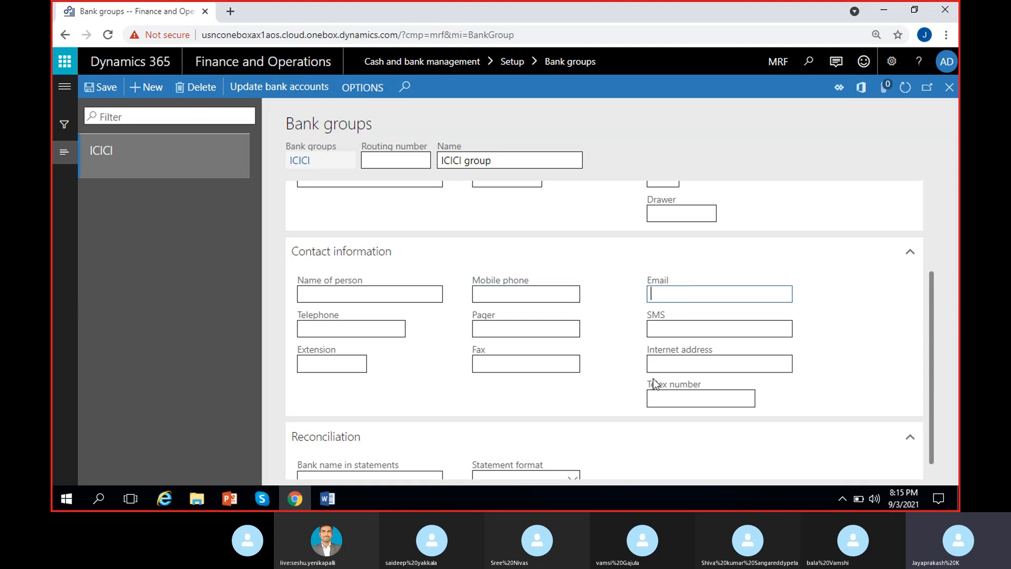
pyautogui.click(650, 365)
pyautogui.click(623, 356)
pyautogui.scroll(-1, 624, 356)
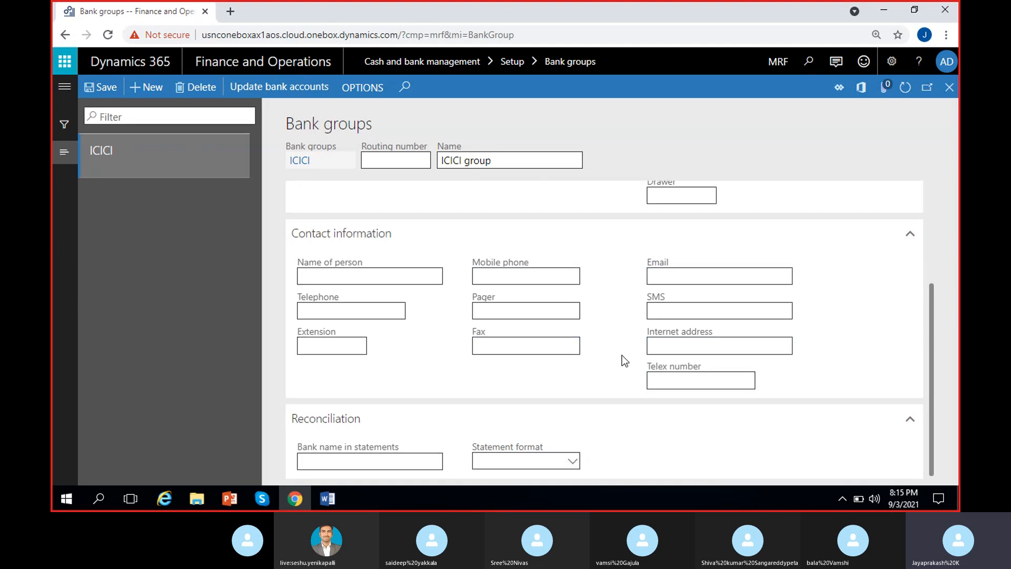
pyautogui.click(669, 378)
pyautogui.click(618, 362)
pyautogui.click(400, 276)
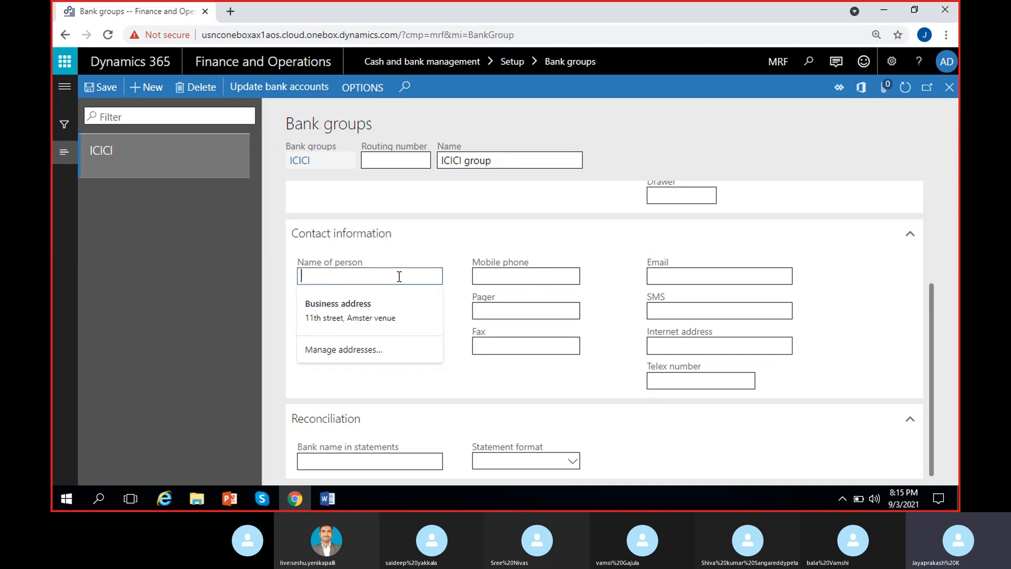
pyautogui.click(512, 371)
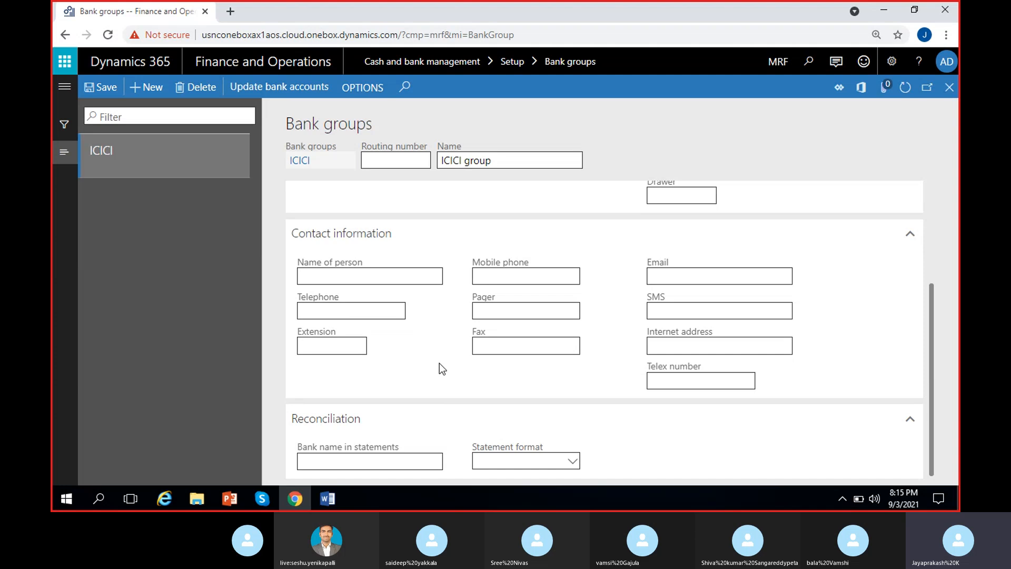
pyautogui.scroll(1, 440, 364)
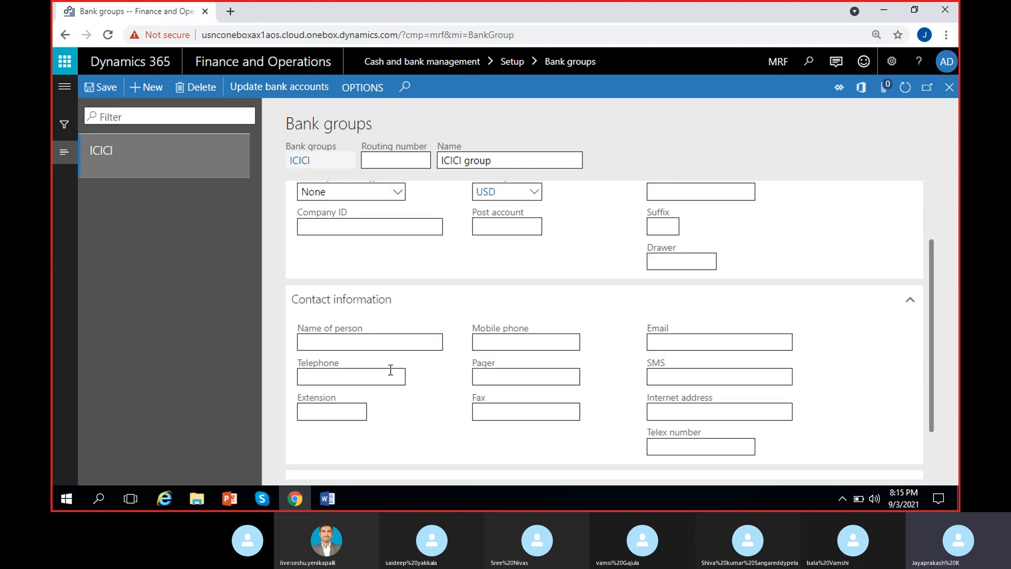
pyautogui.scroll(-1, 419, 395)
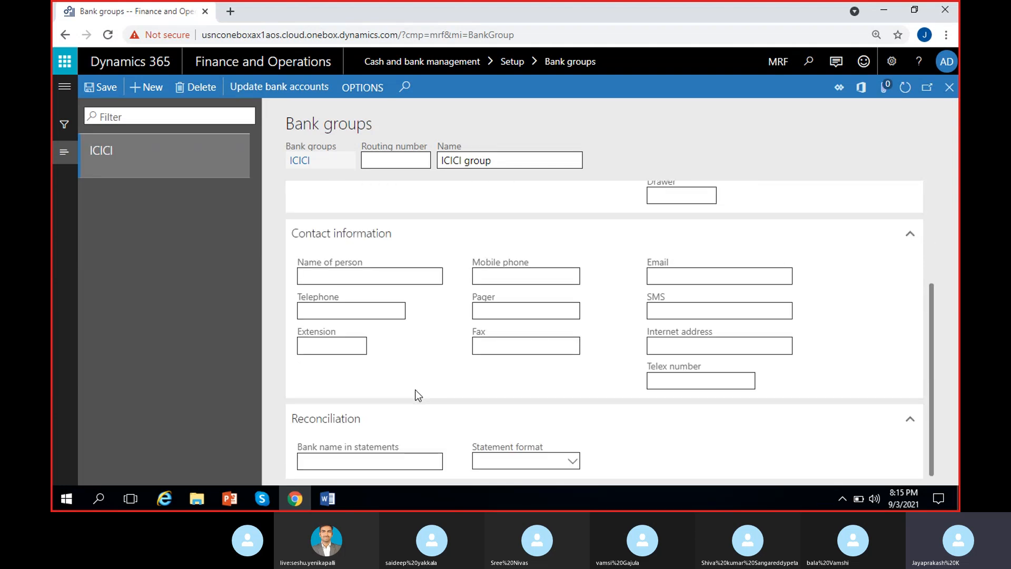
# Examine the reconciliation section of the ICICI bank group, focusing on the bank name in statements field.
pyautogui.click(359, 460)
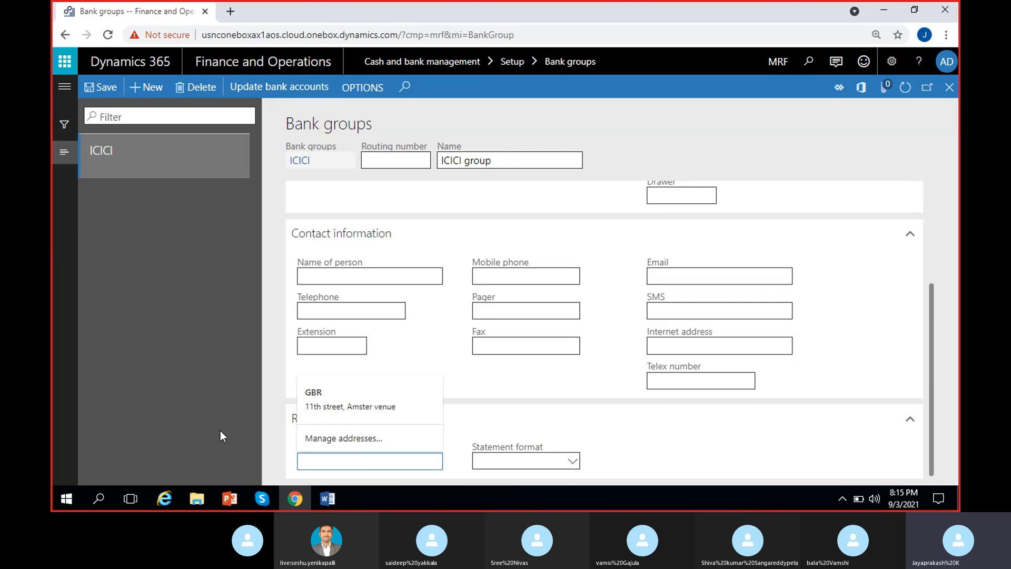
pyautogui.click(220, 431)
pyautogui.click(367, 460)
pyautogui.click(444, 472)
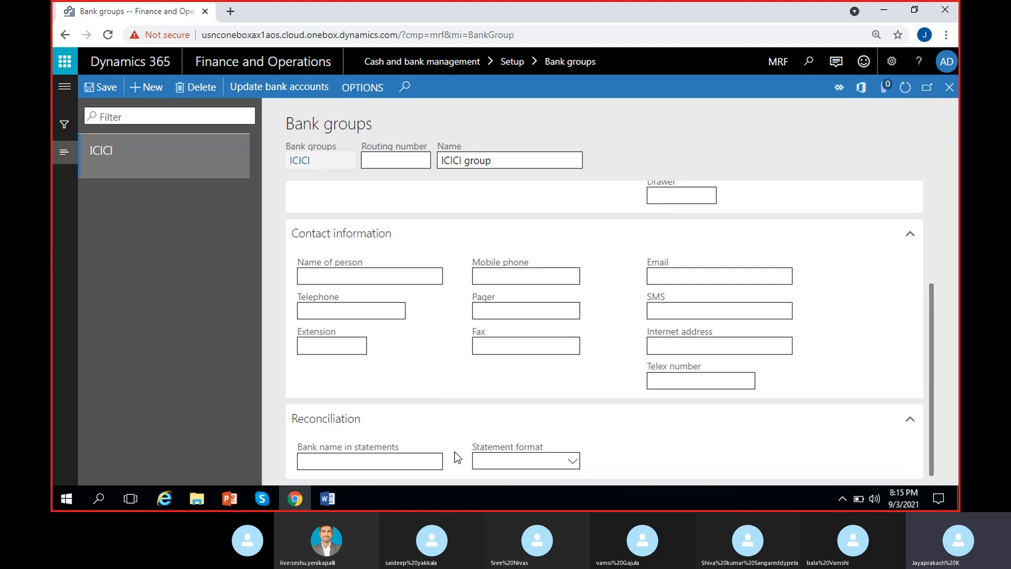
pyautogui.click(378, 465)
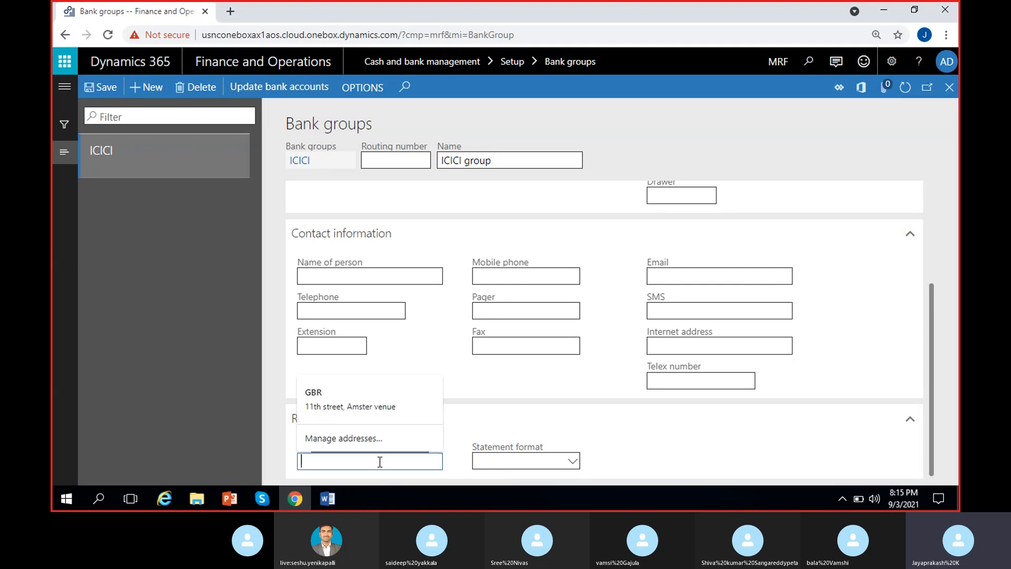
pyautogui.click(258, 456)
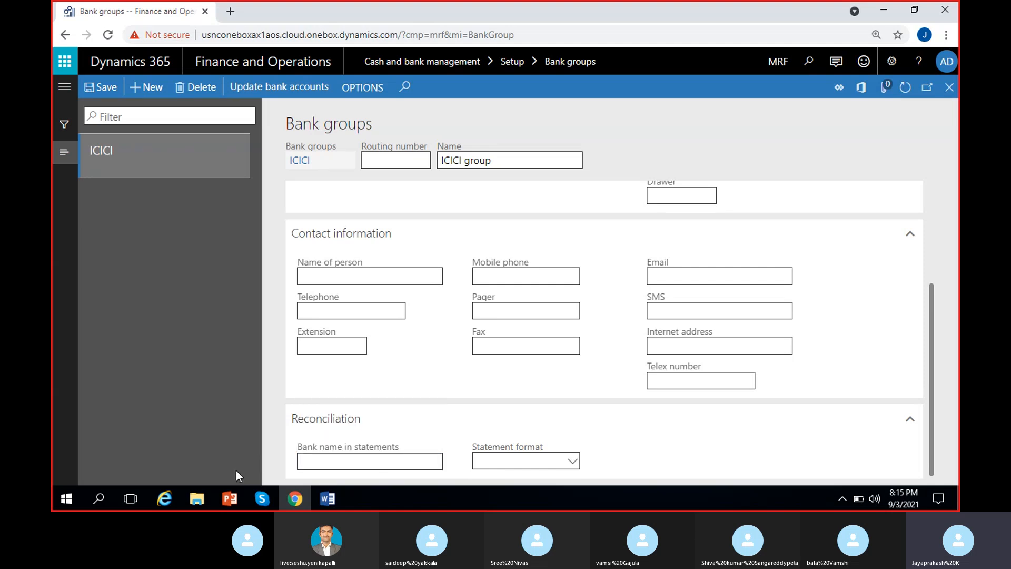
pyautogui.click(405, 464)
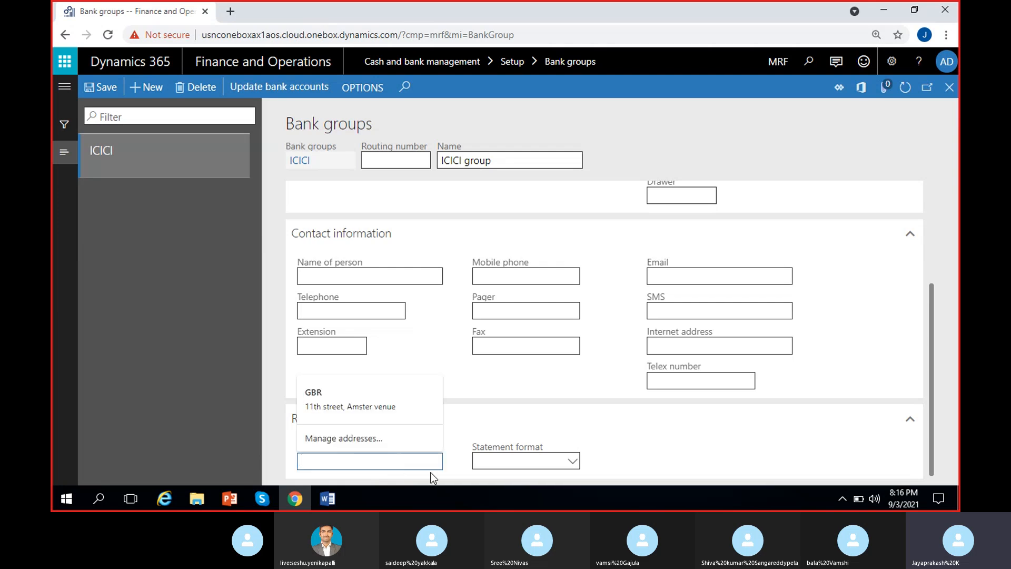
# Set the ICICI bank group's bank name in statements to ICICI Bank and check the available statement formats.
pyautogui.write('ICICI Bank')
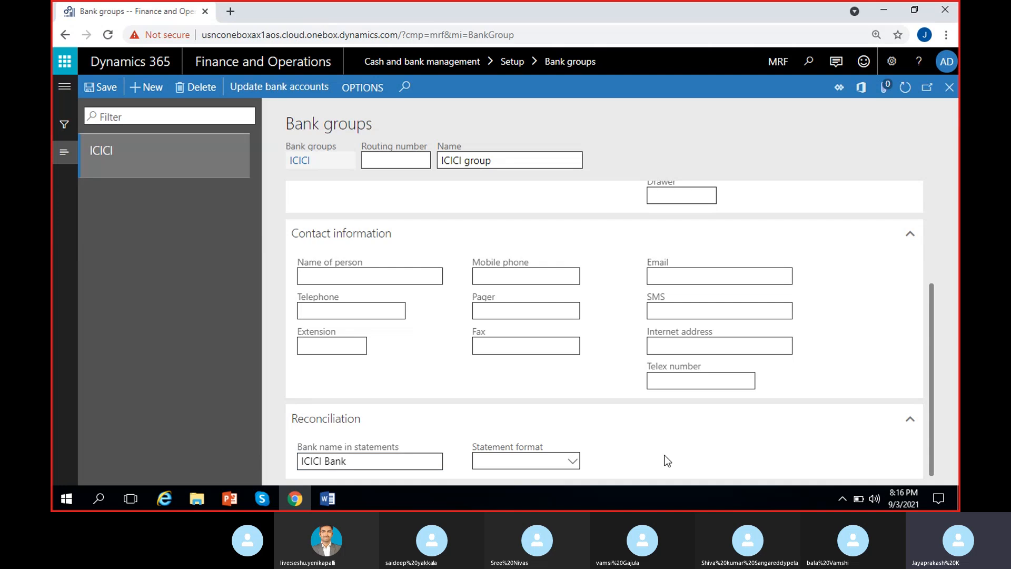
pyautogui.click(573, 463)
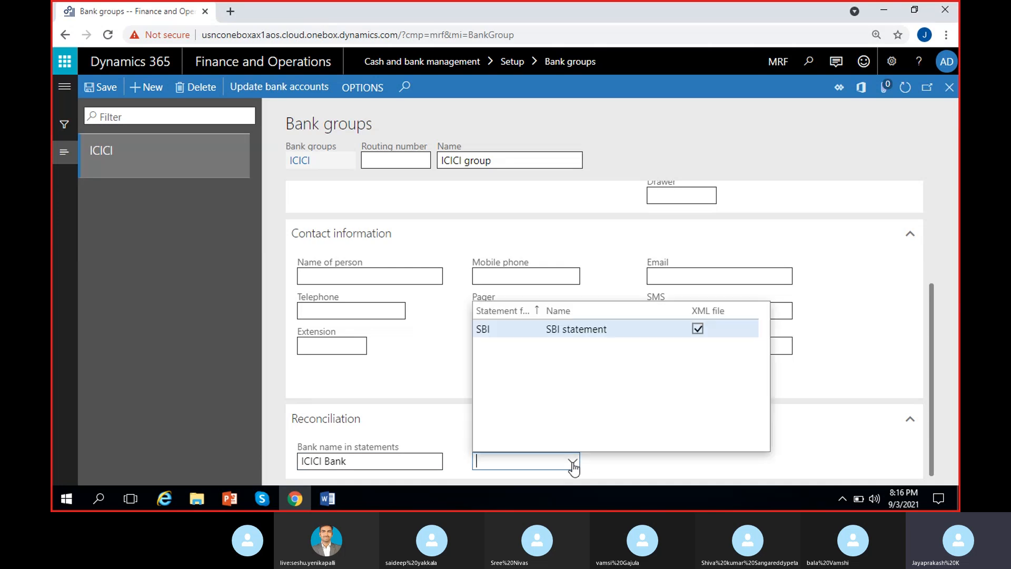
pyautogui.click(666, 469)
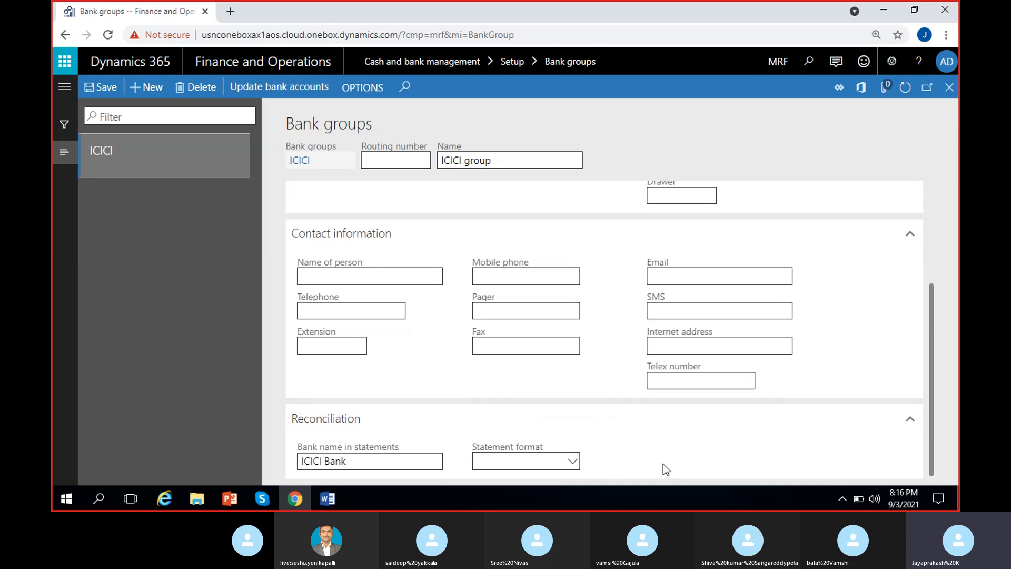
# View the bank statement format setup page from the ICICI bank group's statement format field and return to the bank group.
pyautogui.rightClick(573, 463)
pyautogui.click(648, 451)
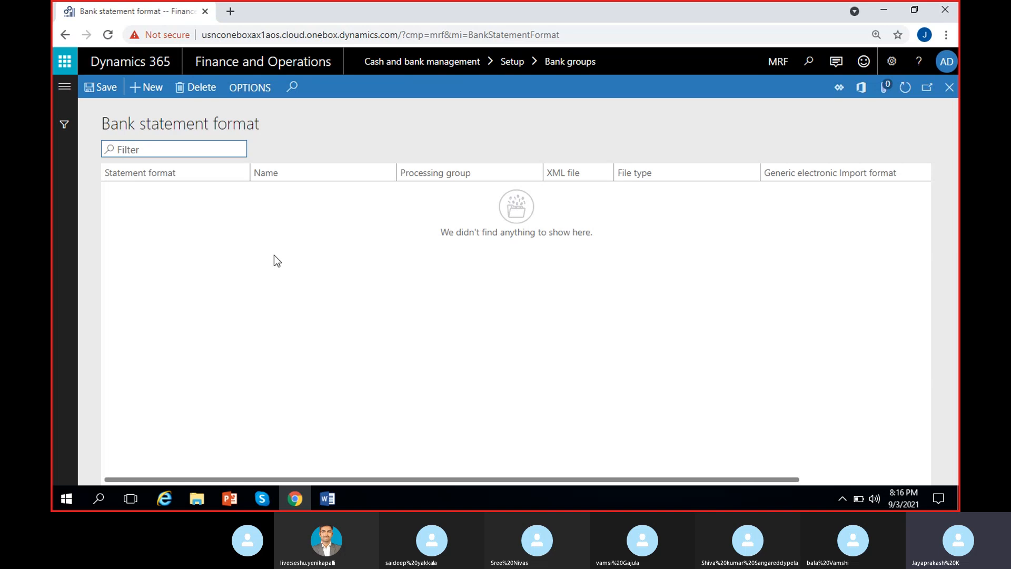
pyautogui.click(950, 87)
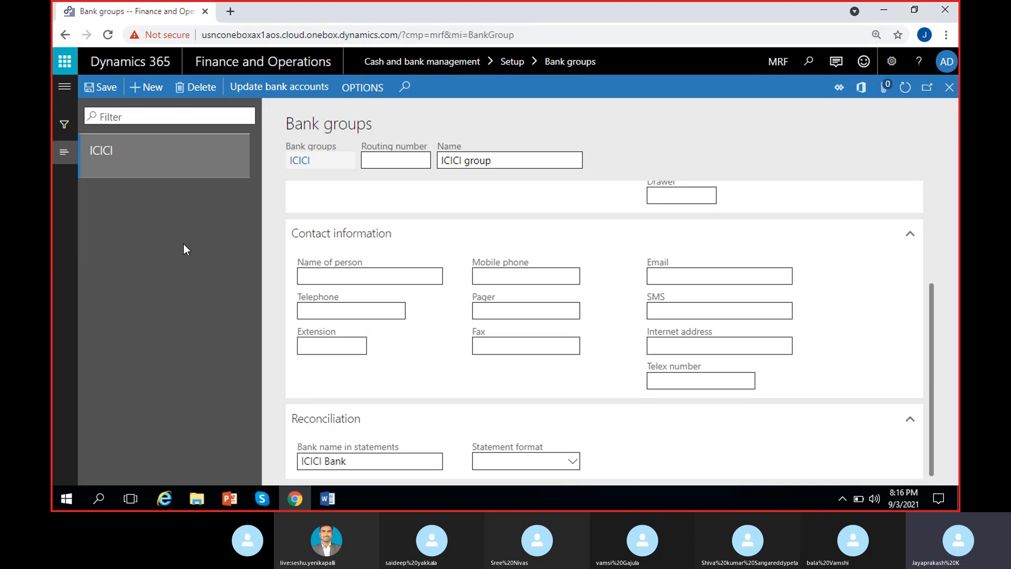
# Save the ICICI bank group and collapse its General, Contact information and Reconciliation sections.
pyautogui.click(102, 88)
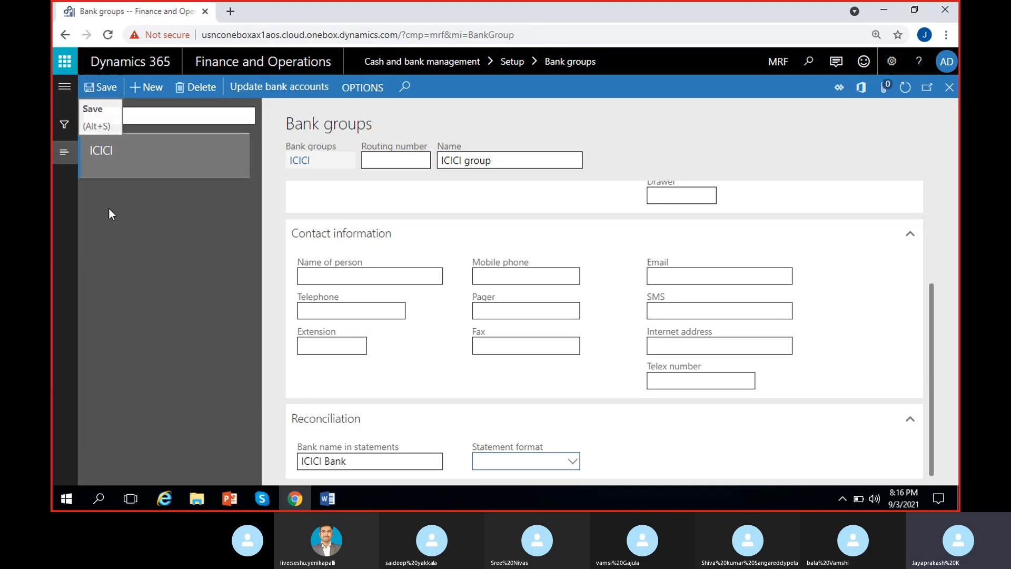
pyautogui.scroll(3, 422, 394)
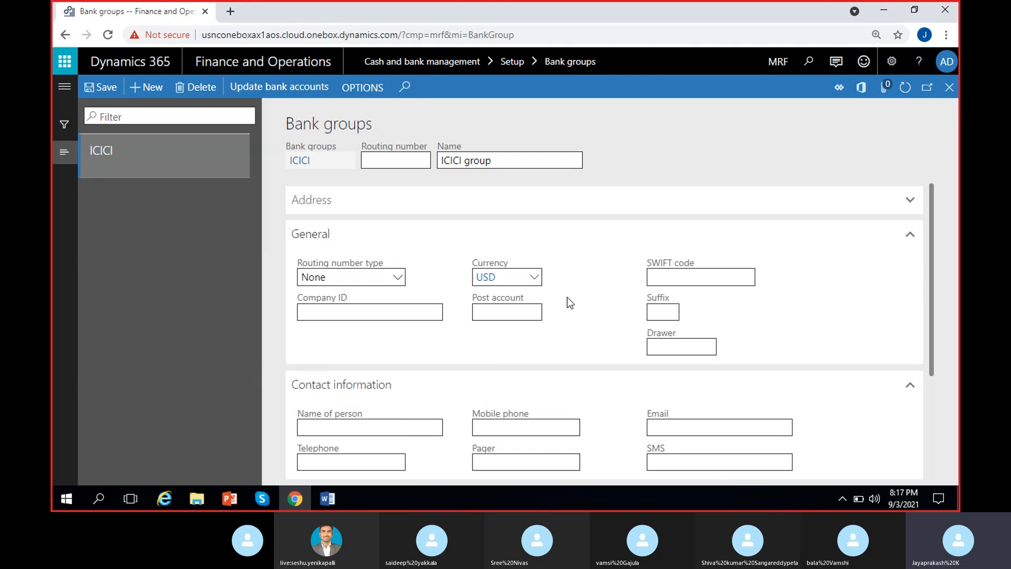
pyautogui.click(909, 236)
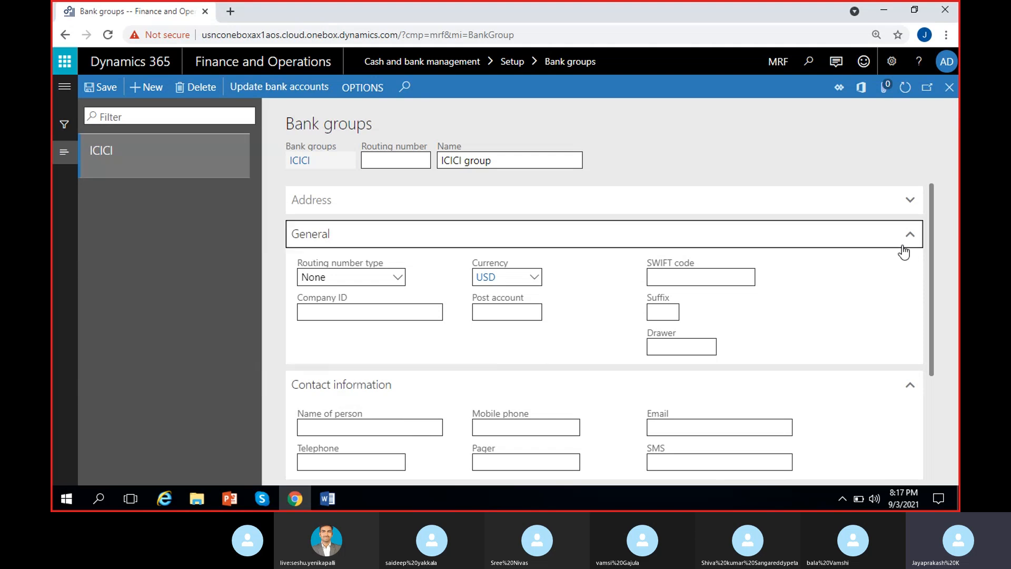
pyautogui.click(908, 271)
pyautogui.click(904, 302)
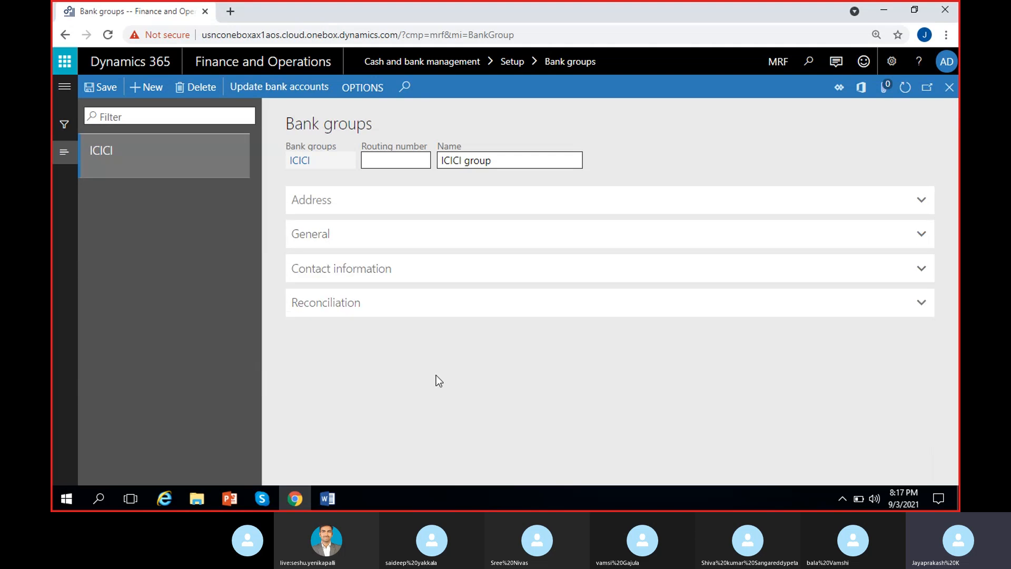
pyautogui.click(108, 91)
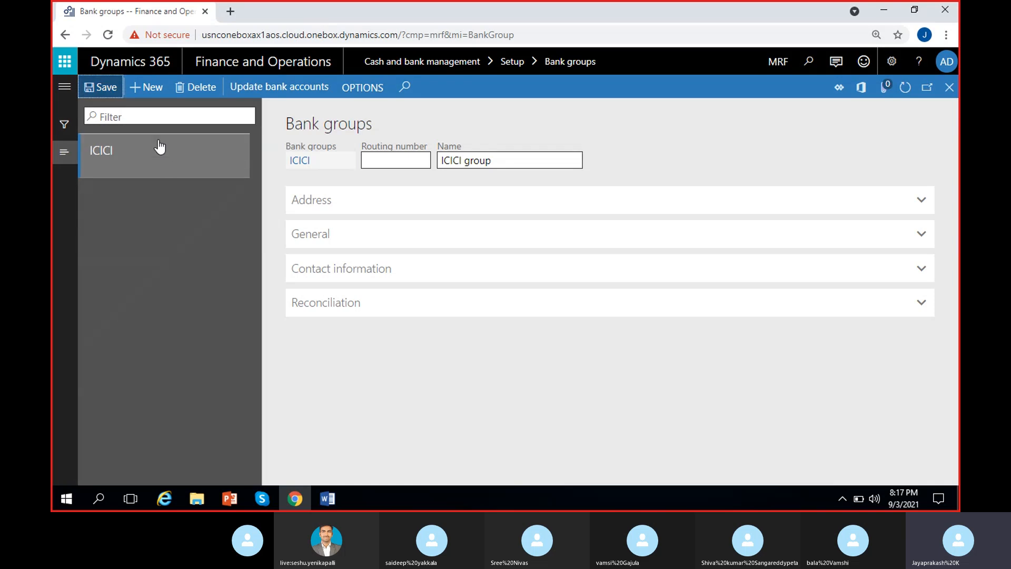
# Create a new bank group SBI with the name SBI Bank group and save it.
pyautogui.hotkey('alt', 'n')
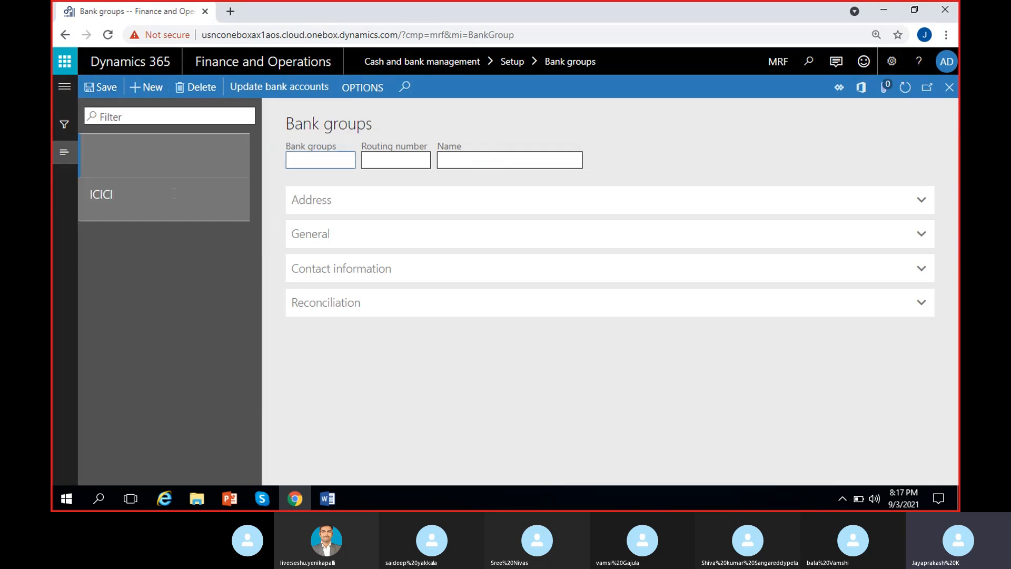
pyautogui.write('SBI')
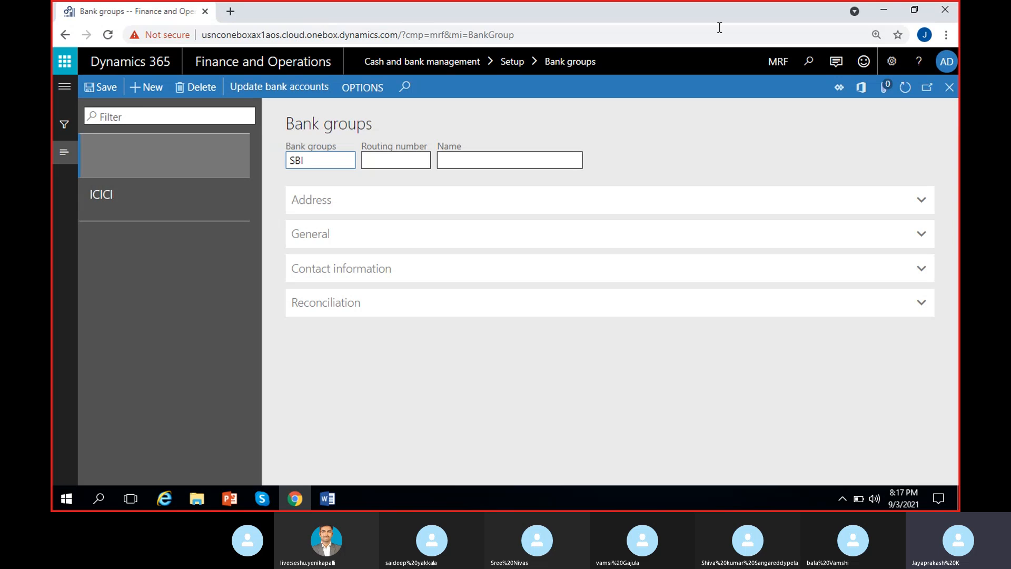
pyautogui.click(485, 158)
pyautogui.write('SB')
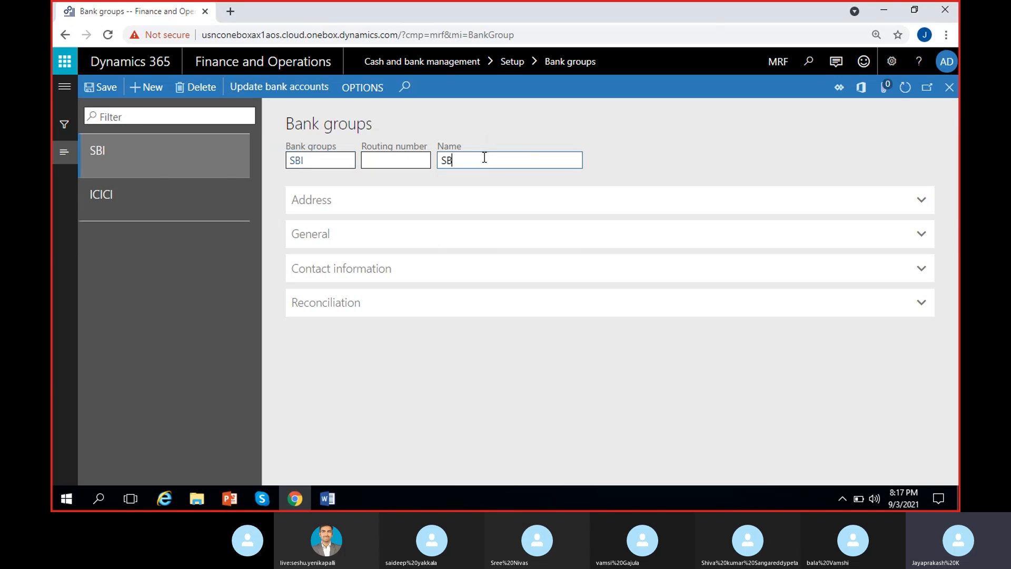
pyautogui.write('I Bankgroup')
pyautogui.click(484, 160)
pyautogui.click(98, 89)
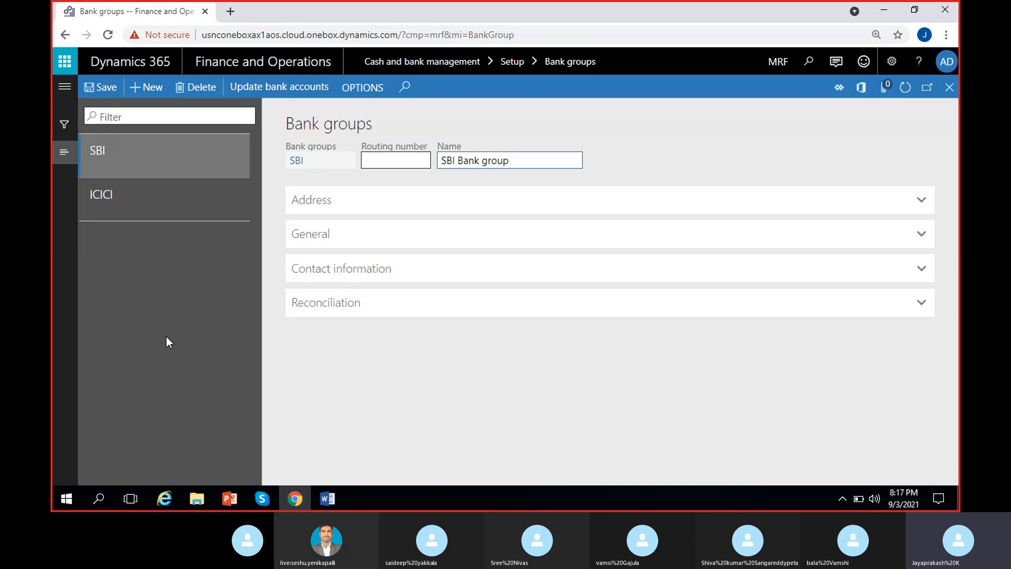
# Look over the Address and General sections of the SBI bank group, collapse them and save the record.
pyautogui.click(372, 209)
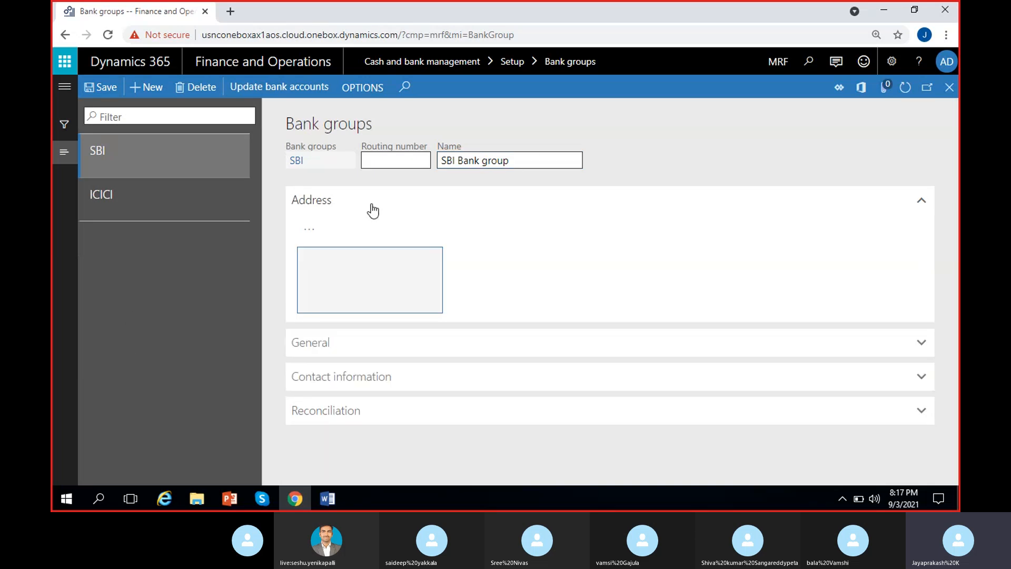
pyautogui.click(373, 343)
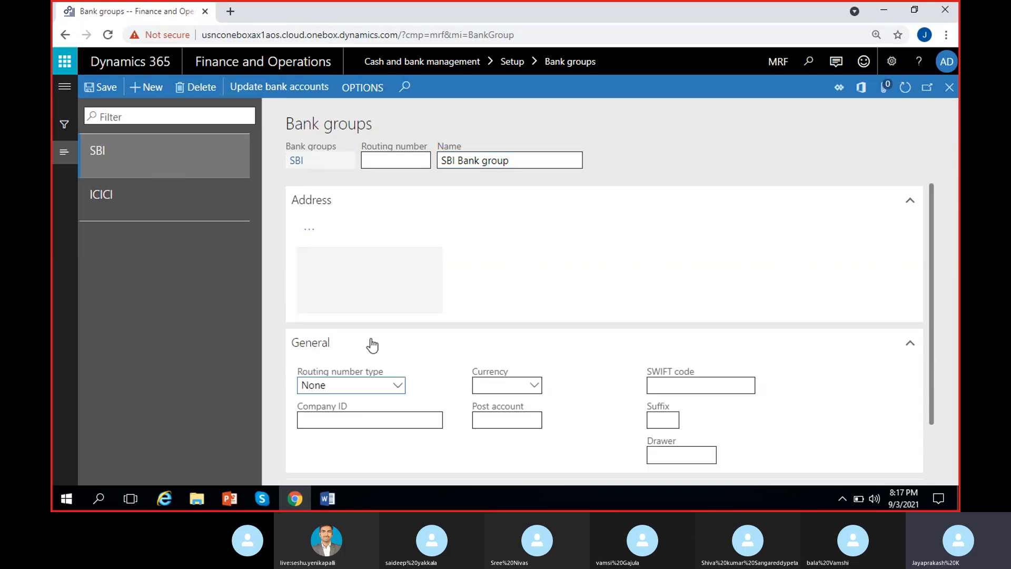
pyautogui.click(372, 343)
pyautogui.click(339, 206)
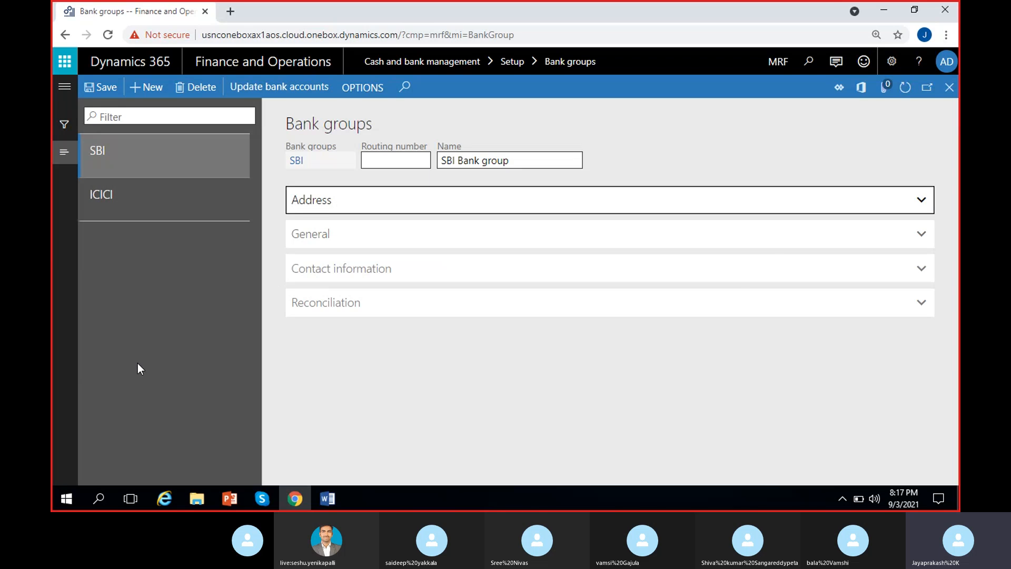
pyautogui.click(100, 88)
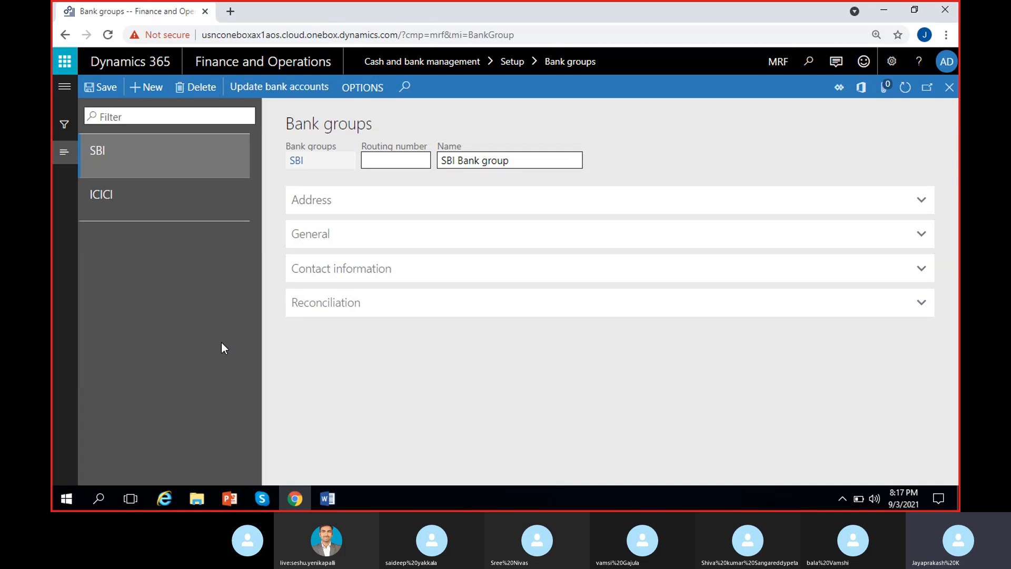
pyautogui.click(261, 501)
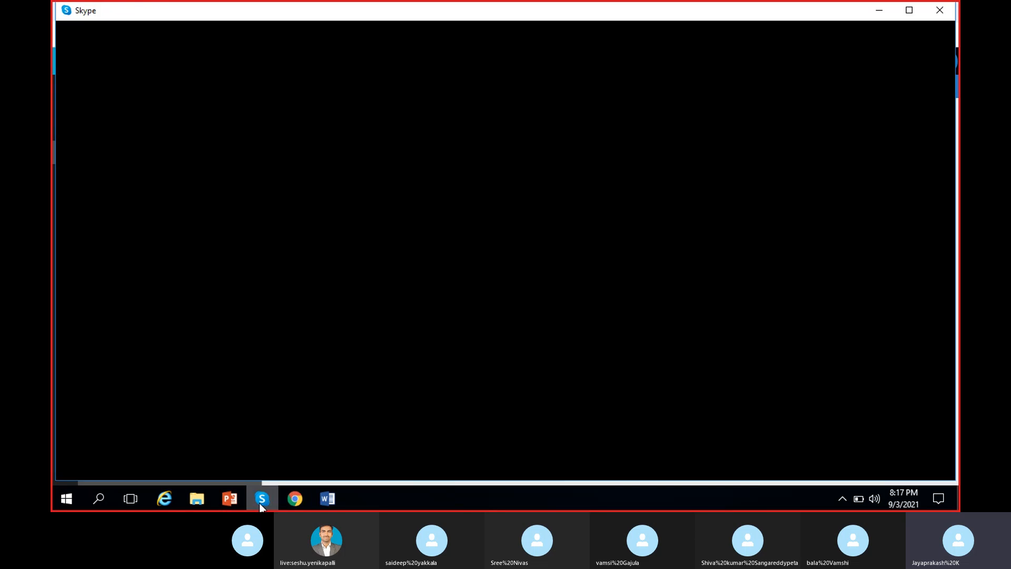
pyautogui.click(261, 501)
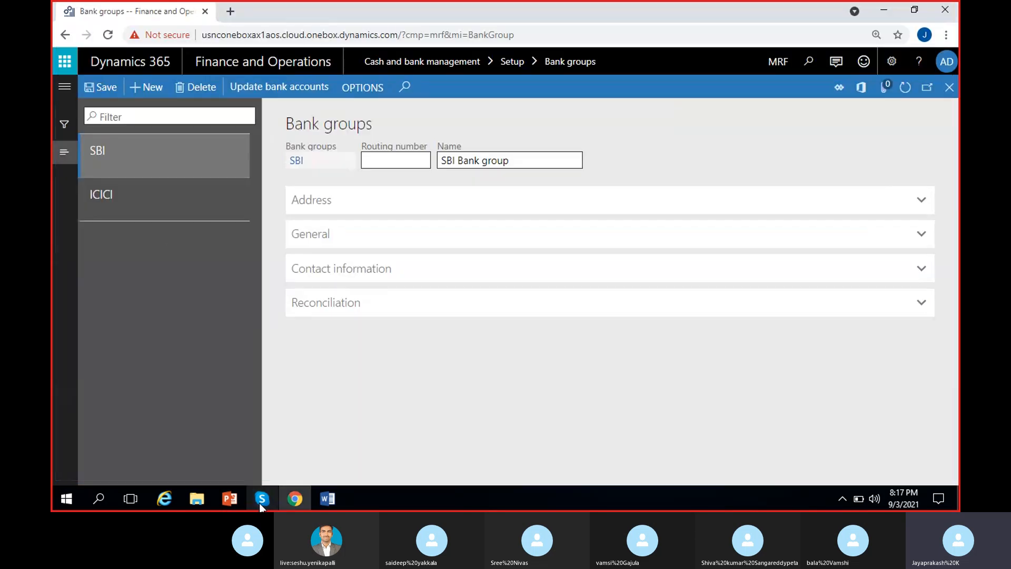
pyautogui.click(865, 99)
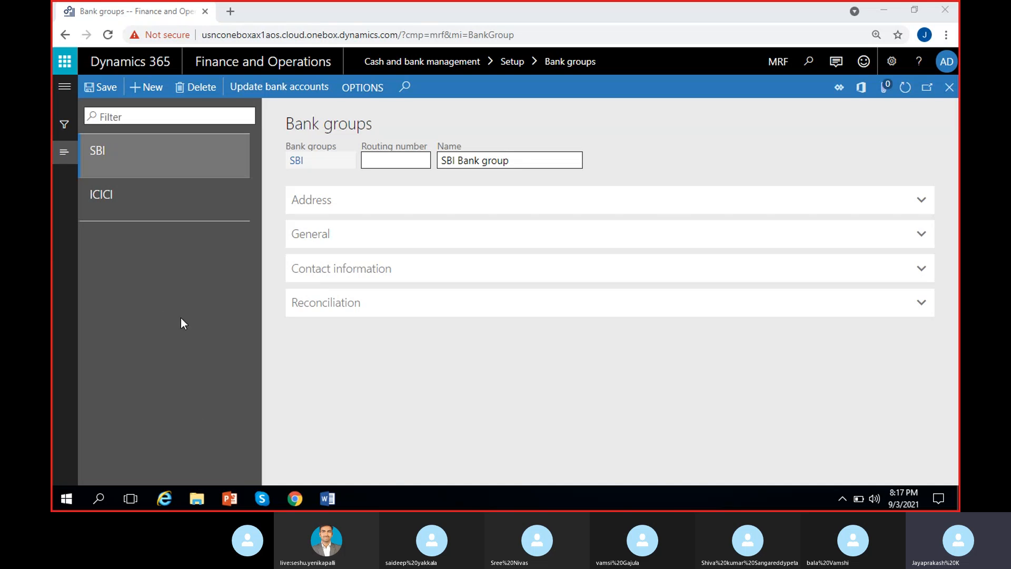
# Leave the bank groups and open the Bank accounts page of Cash and bank management.
pyautogui.click(951, 89)
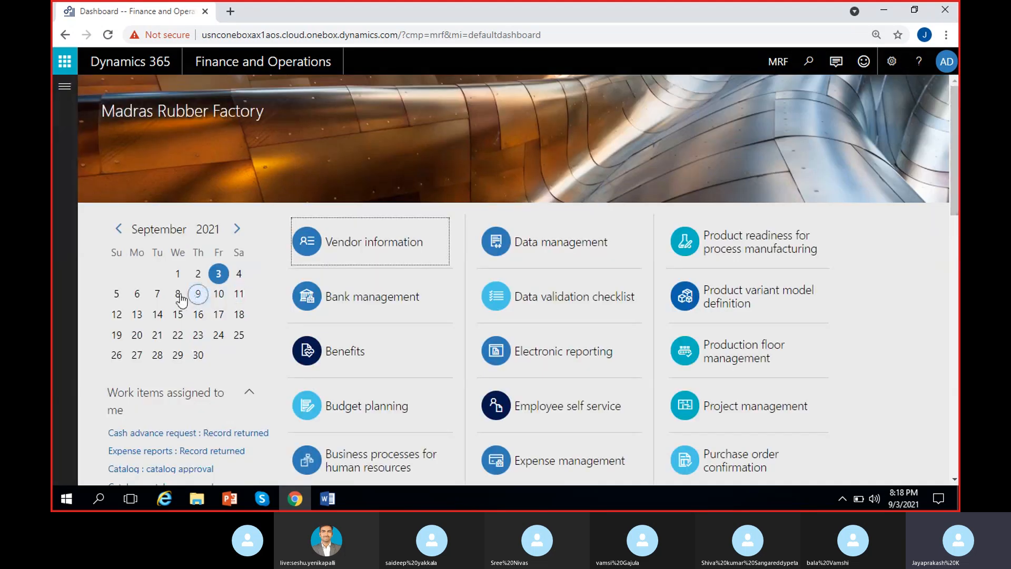
pyautogui.click(65, 86)
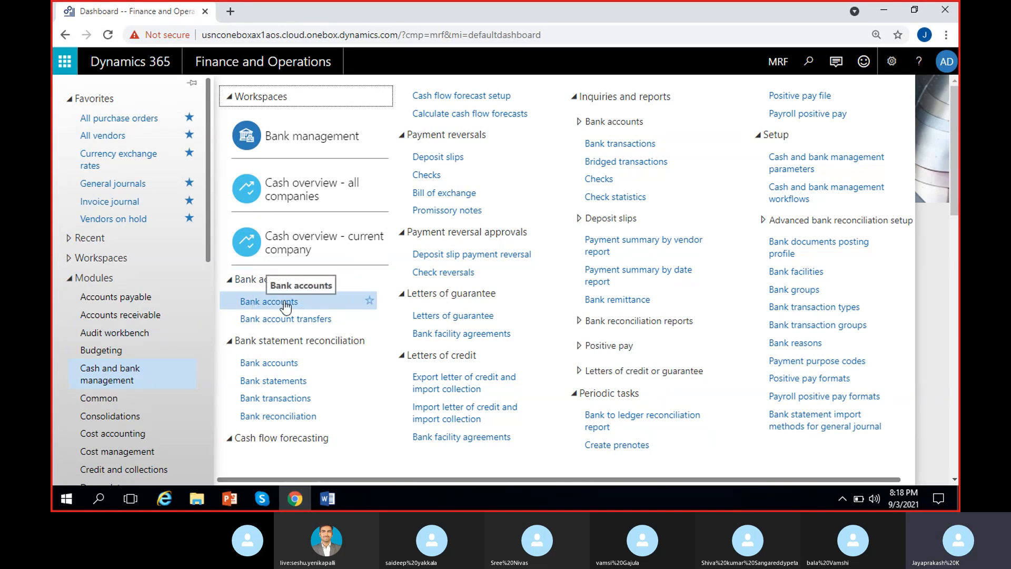
pyautogui.click(285, 303)
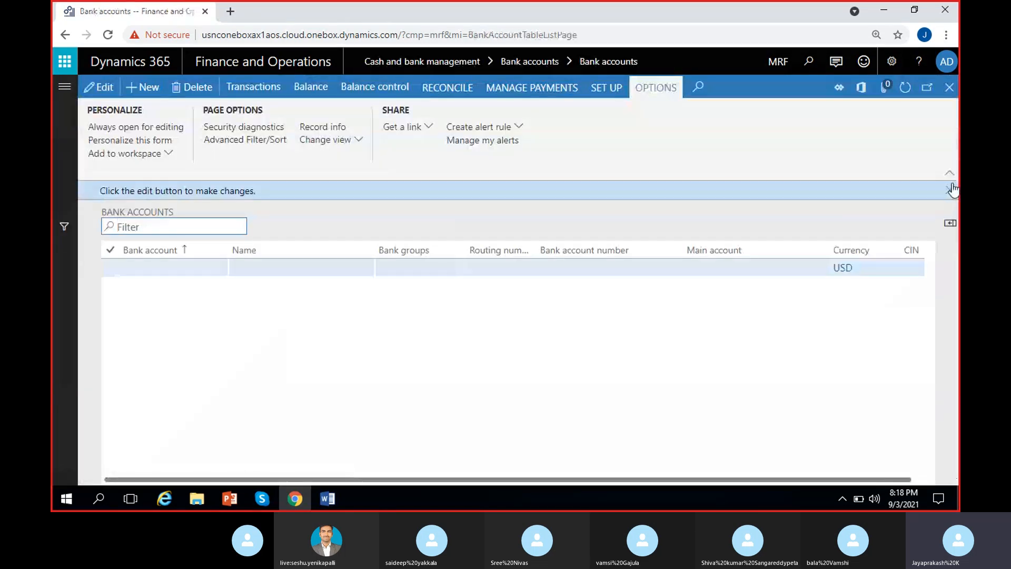
# Delete the blank bank account record from the bank accounts list.
pyautogui.click(951, 189)
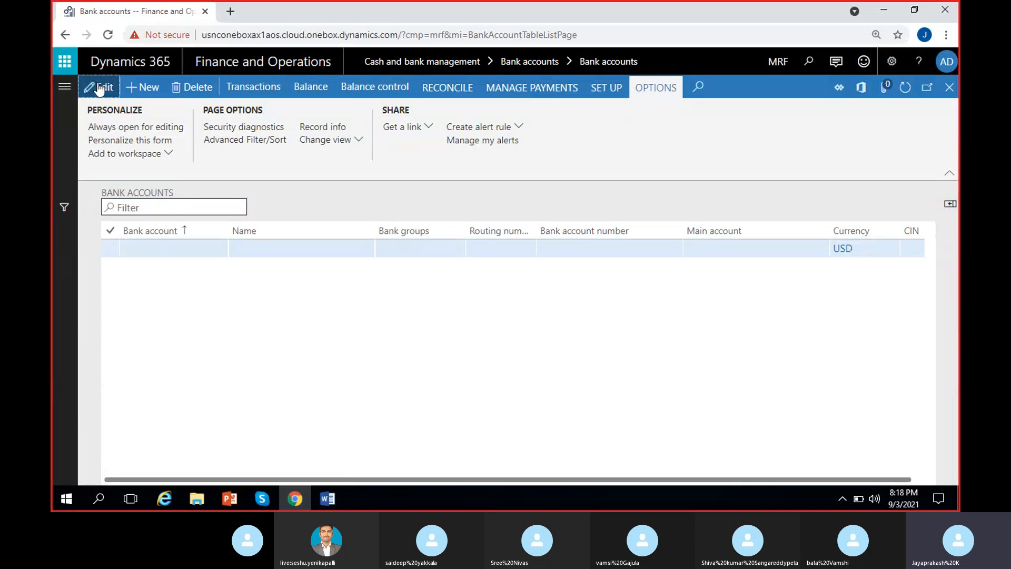
pyautogui.click(145, 256)
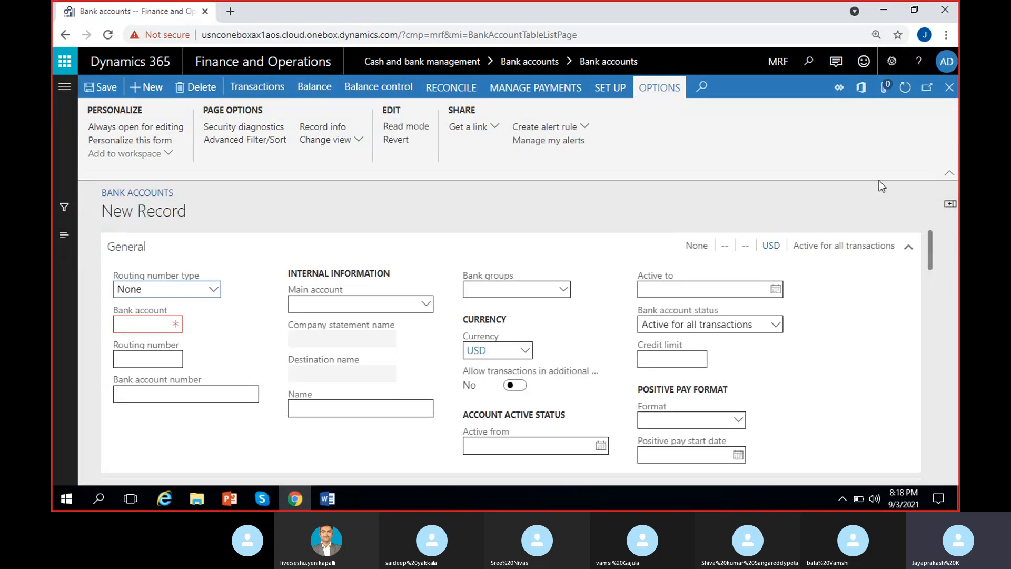
pyautogui.click(950, 90)
pyautogui.click(196, 88)
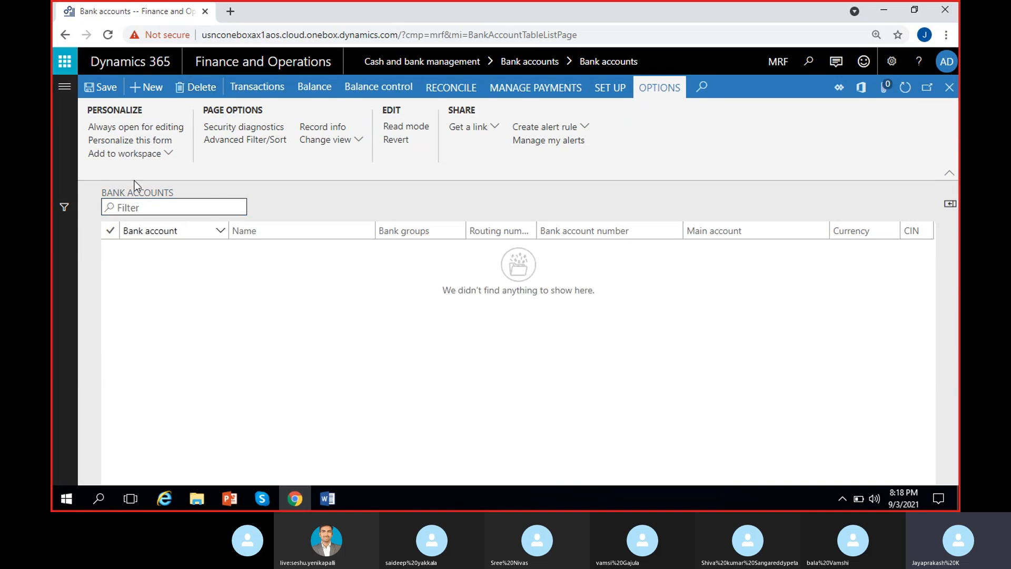
# Create a new bank account record with routing number type None and bank account ICICI-1.
pyautogui.click(148, 87)
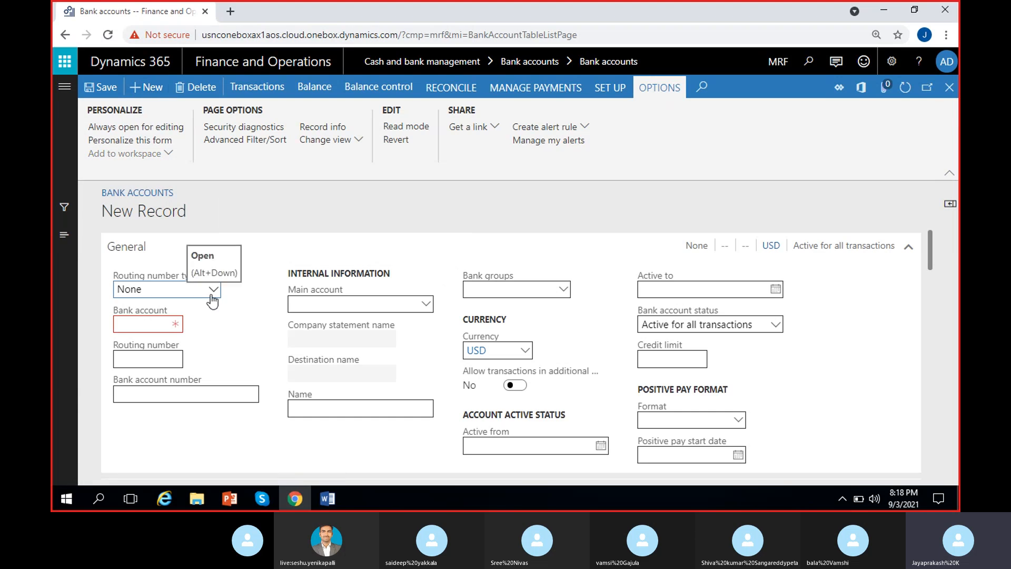
pyautogui.click(212, 290)
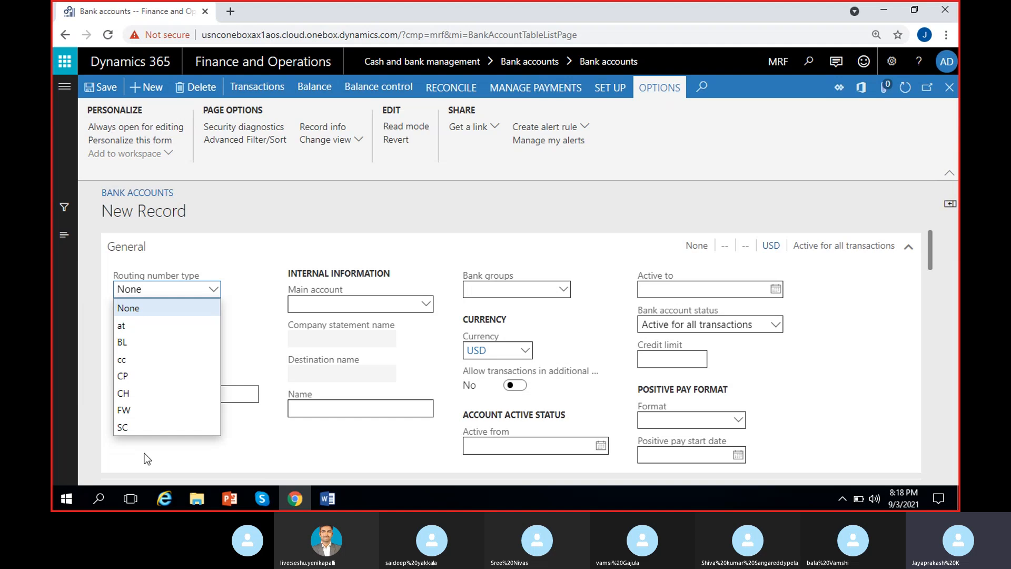
pyautogui.click(153, 310)
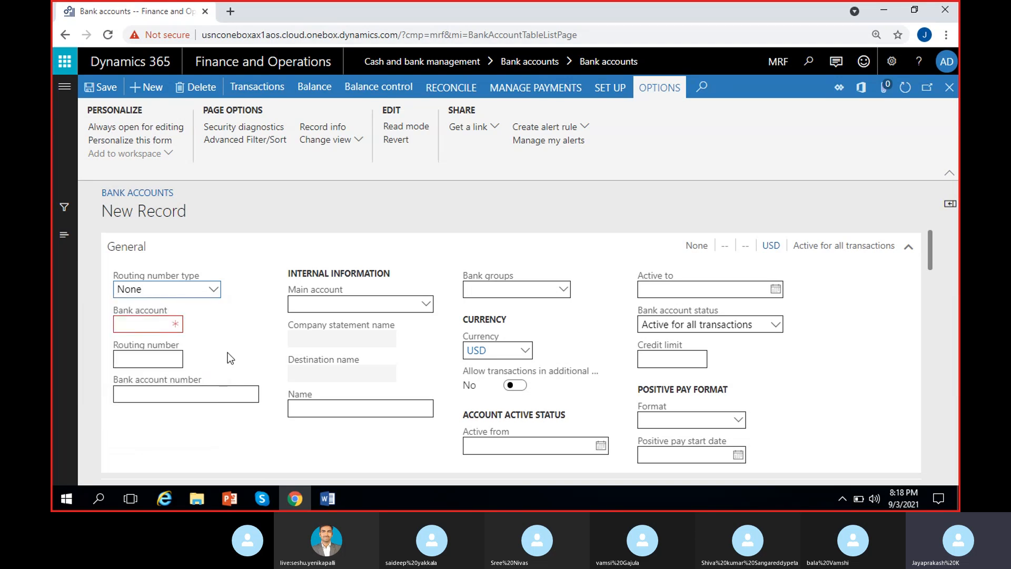
pyautogui.click(138, 322)
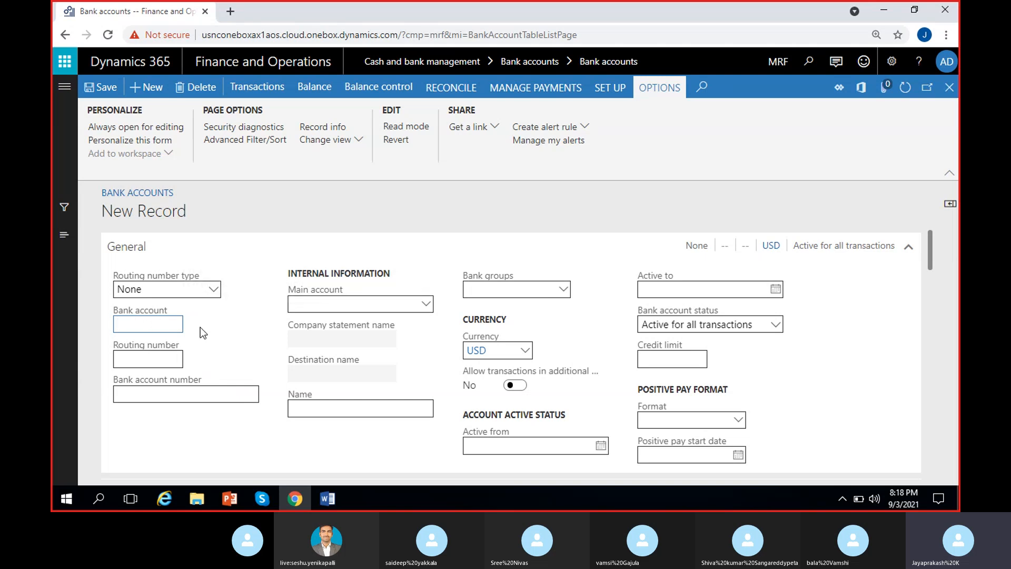
pyautogui.write('ICICI-1')
pyautogui.click(232, 335)
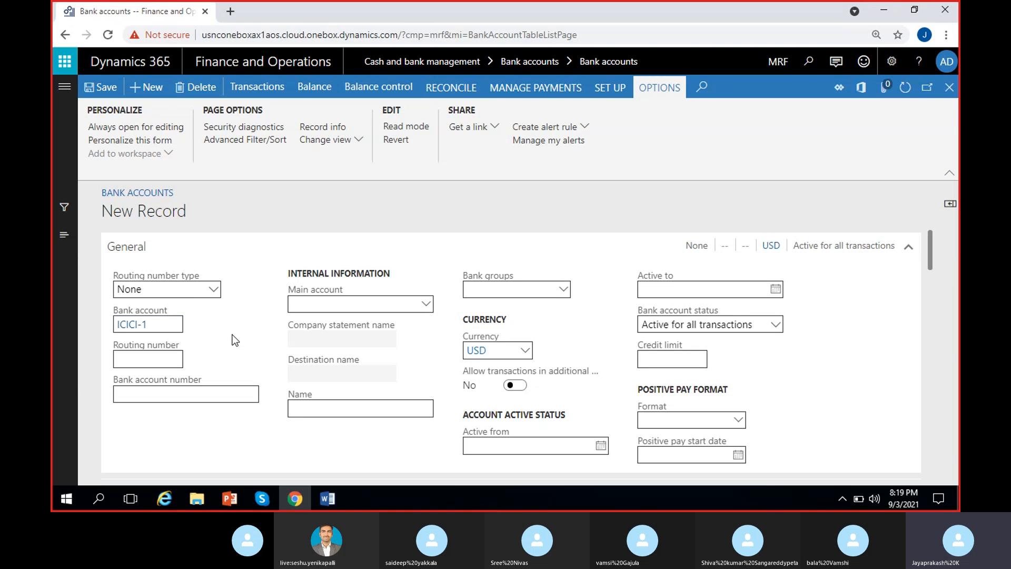
# Try other numeric suffixes for the new record's bank account ID, and restore it to ICICI-1.
pyautogui.click(166, 326)
pyautogui.press('BackSpace')
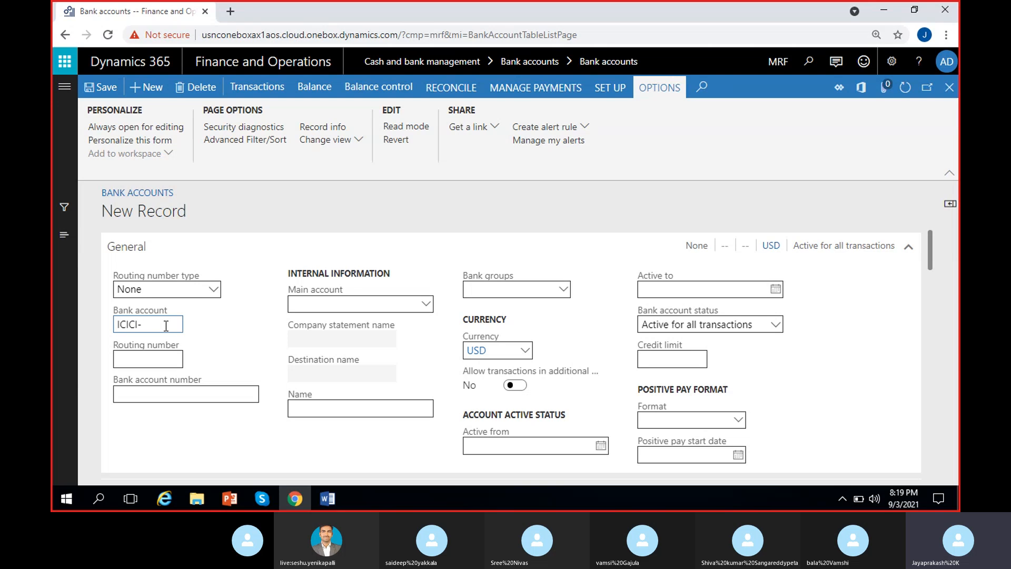
pyautogui.write('004')
pyautogui.press('BackSpace')
pyautogui.write('9')
pyautogui.press('BackSpace')
pyautogui.press('BackSpace')
pyautogui.write('563')
pyautogui.press('BackSpace')
pyautogui.press('BackSpace')
pyautogui.press('BackSpace')
pyautogui.press('BackSpace')
pyautogui.write('1')
pyautogui.click(236, 332)
# Review the routing number type options of the ICICI-1 bank account and examine its routing number field.
pyautogui.click(211, 289)
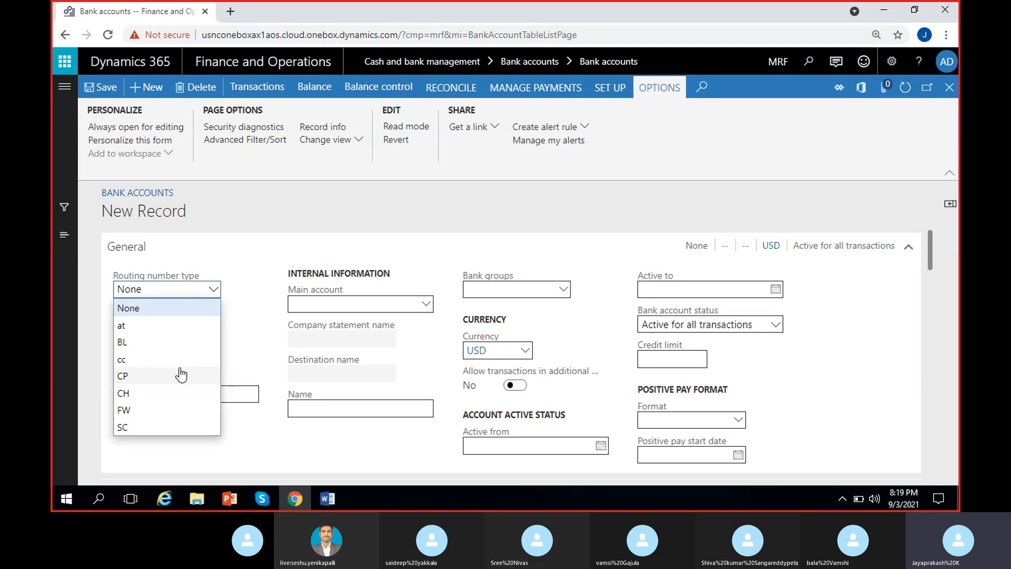
pyautogui.click(245, 336)
pyautogui.click(155, 360)
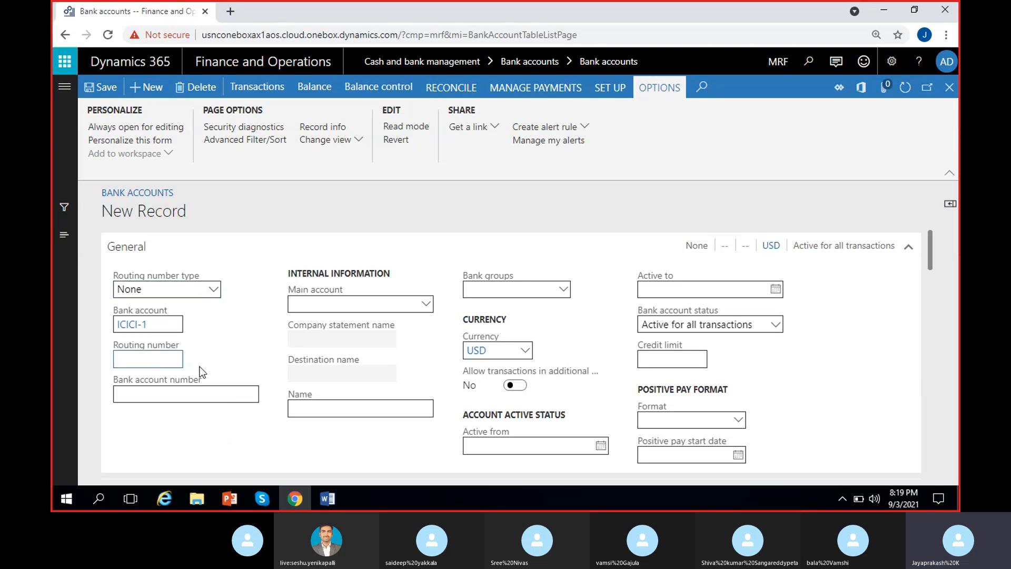
# Enter the bank account number for the new ICICI-1 bank account, leaving the routing number blank.
pyautogui.click(219, 356)
pyautogui.click(185, 394)
pyautogui.click(173, 394)
pyautogui.write('9')
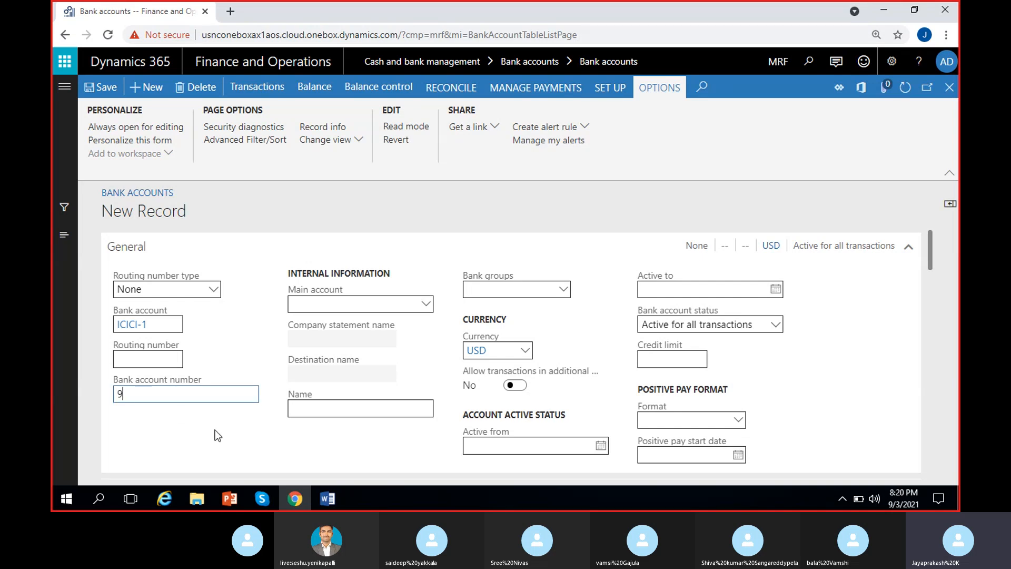
pyautogui.write('876543210')
pyautogui.click(215, 430)
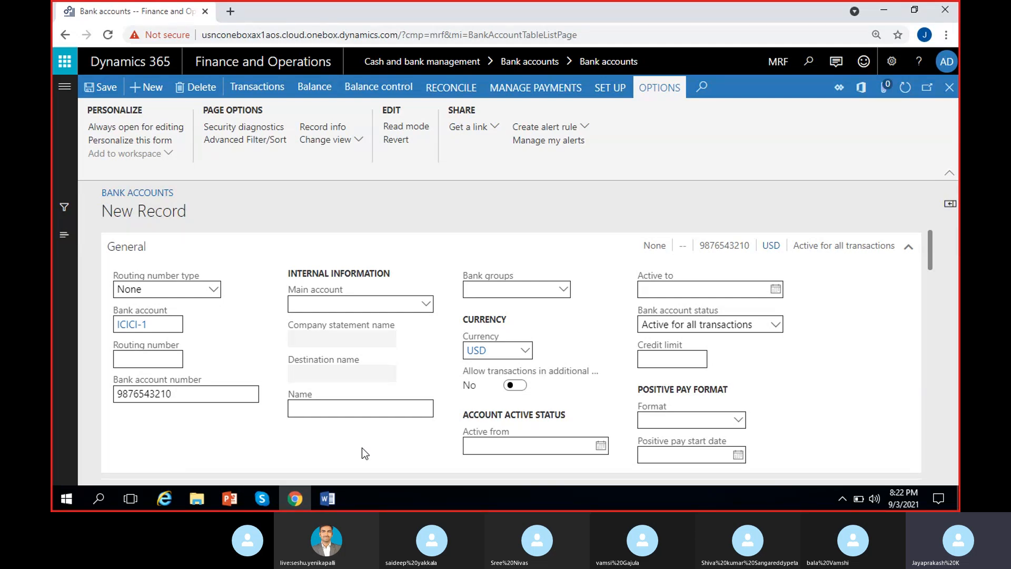
# Open the main accounts details of the MRF chart of accounts from the bank account's Main account field.
pyautogui.click(427, 306)
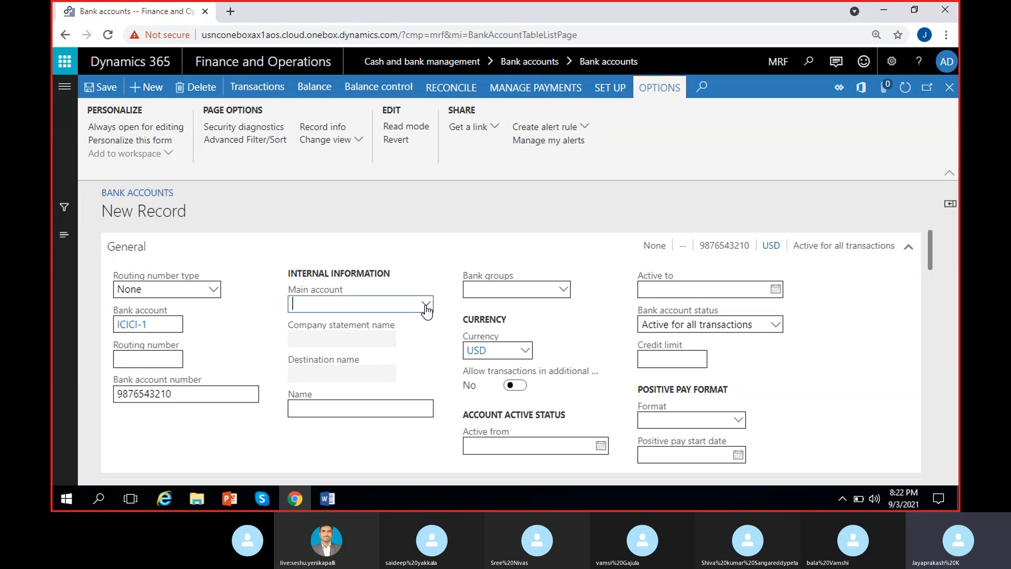
pyautogui.rightClick(426, 307)
pyautogui.click(452, 375)
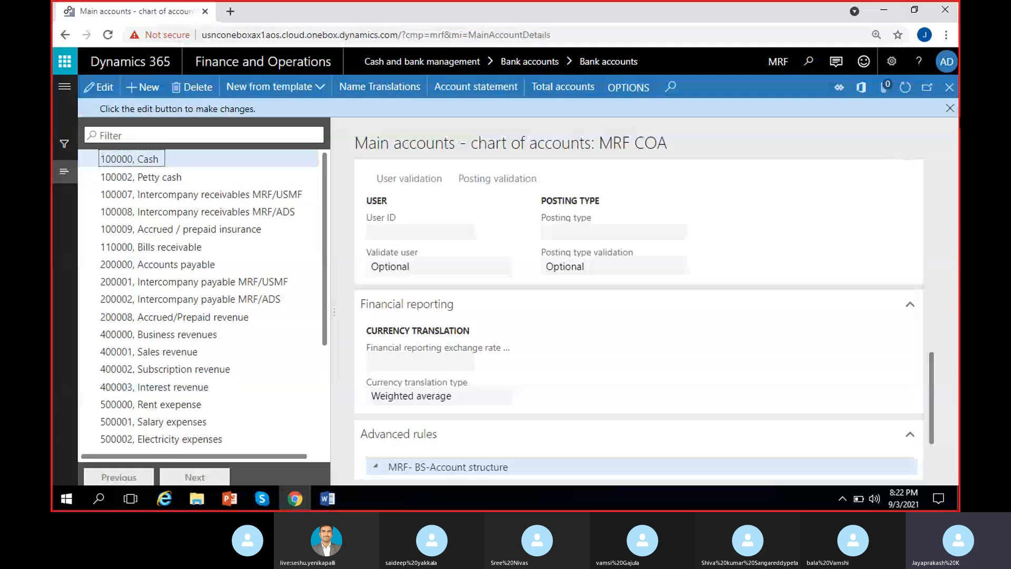
pyautogui.click(950, 108)
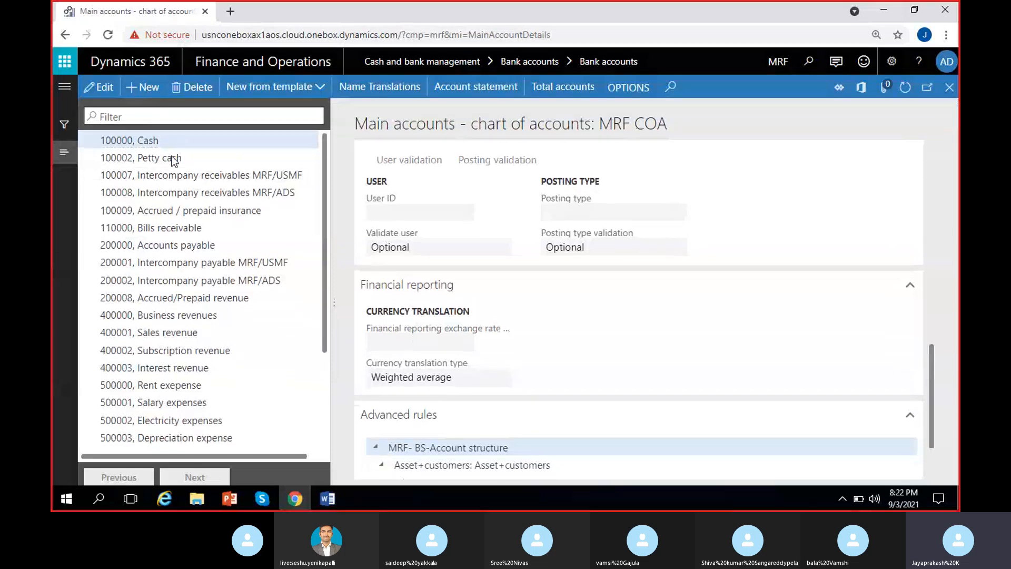
# Create main account 100003 with the name ICICI-1 Bank in the MRF chart of accounts.
pyautogui.hotkey('alt', 'n')
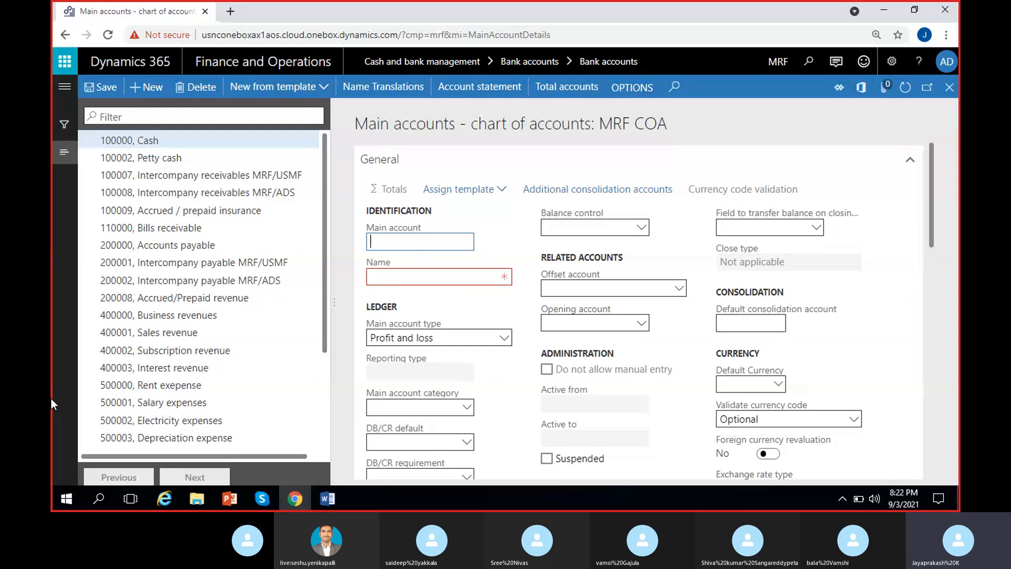
pyautogui.write('100003')
pyautogui.click(409, 276)
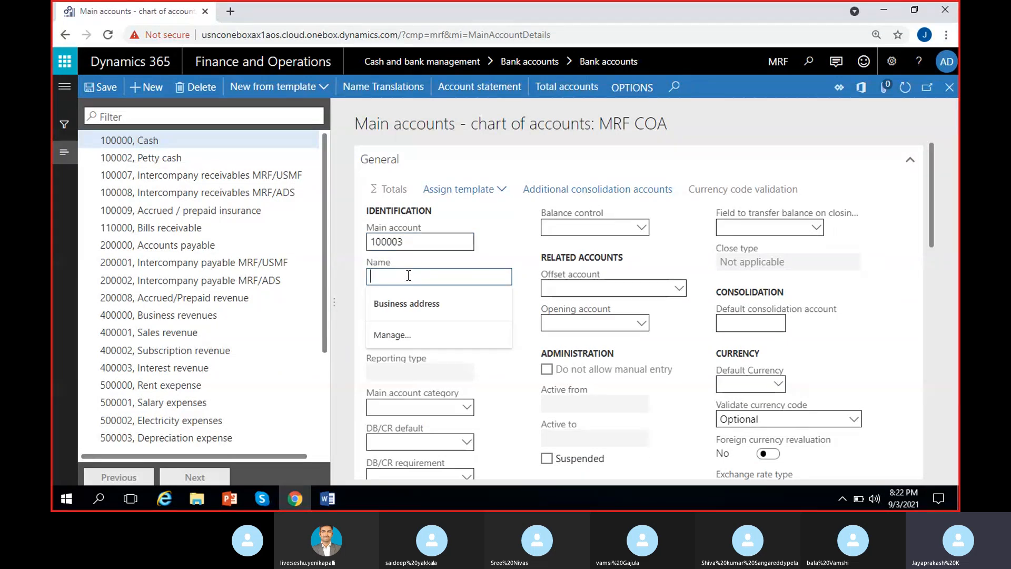
pyautogui.write('ICICI')
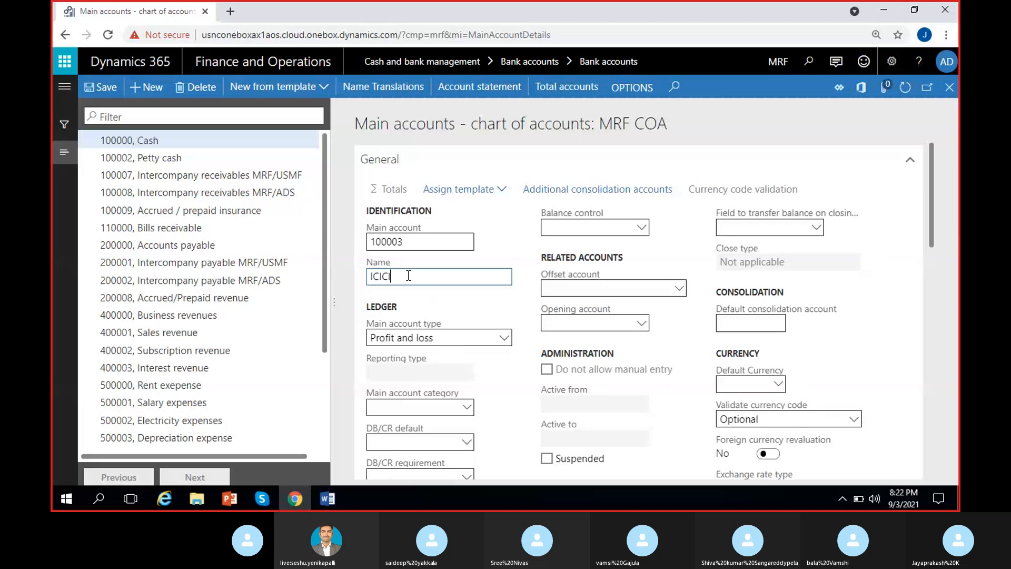
pyautogui.write('-1')
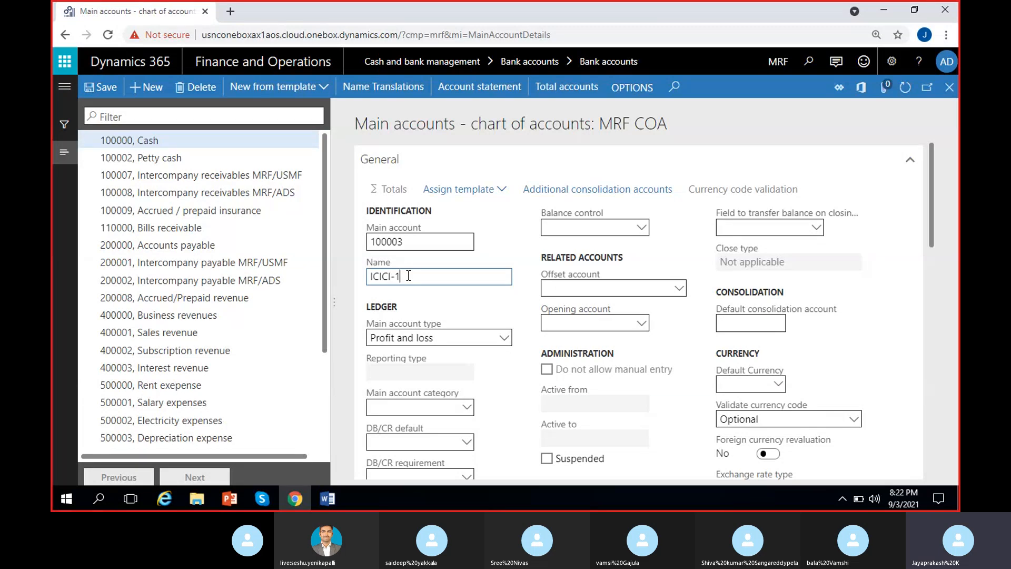
pyautogui.write('Bank')
pyautogui.click(498, 295)
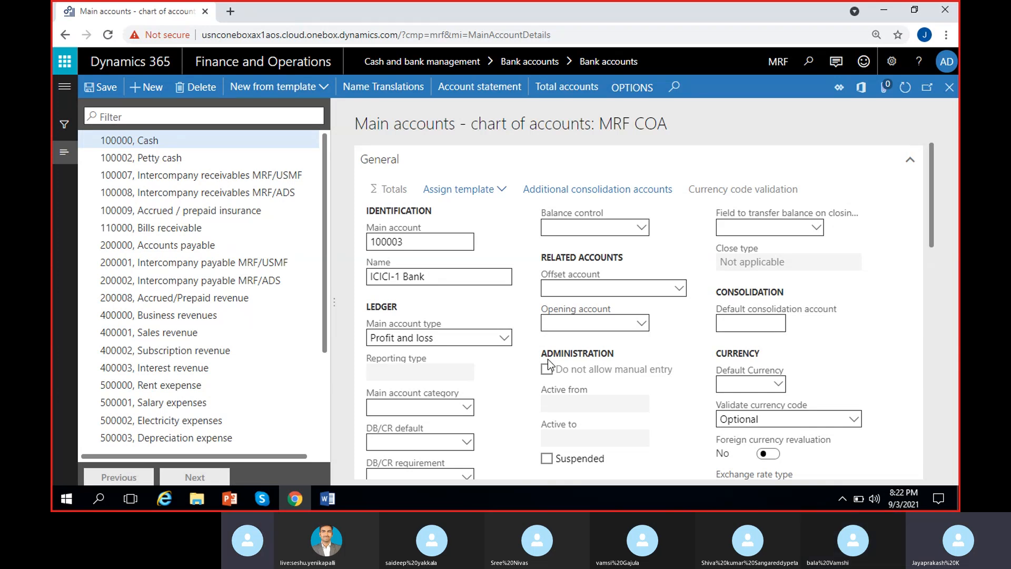
# Set the new main account's type to Asset and disallow manual entry.
pyautogui.click(474, 338)
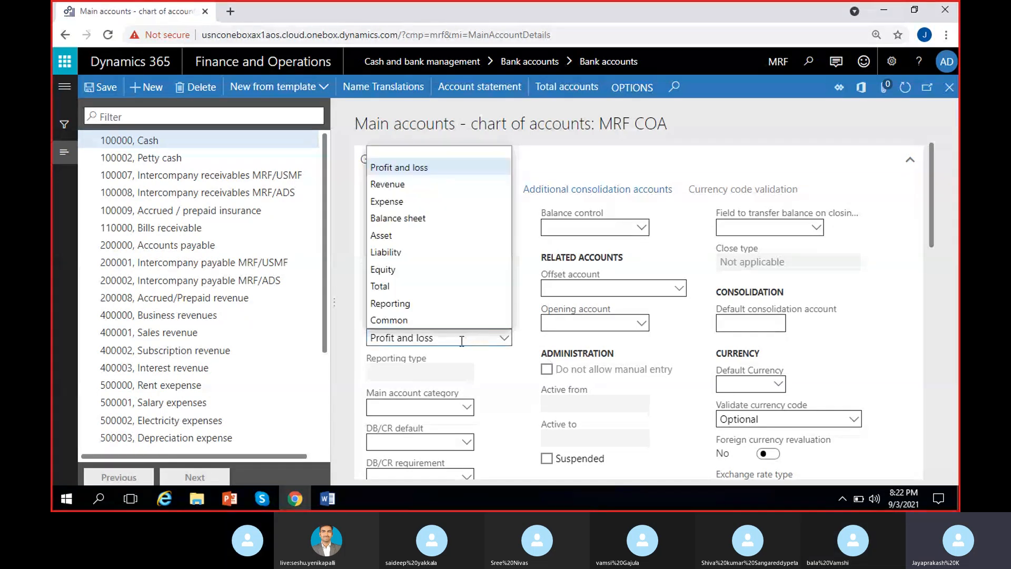
pyautogui.click(421, 235)
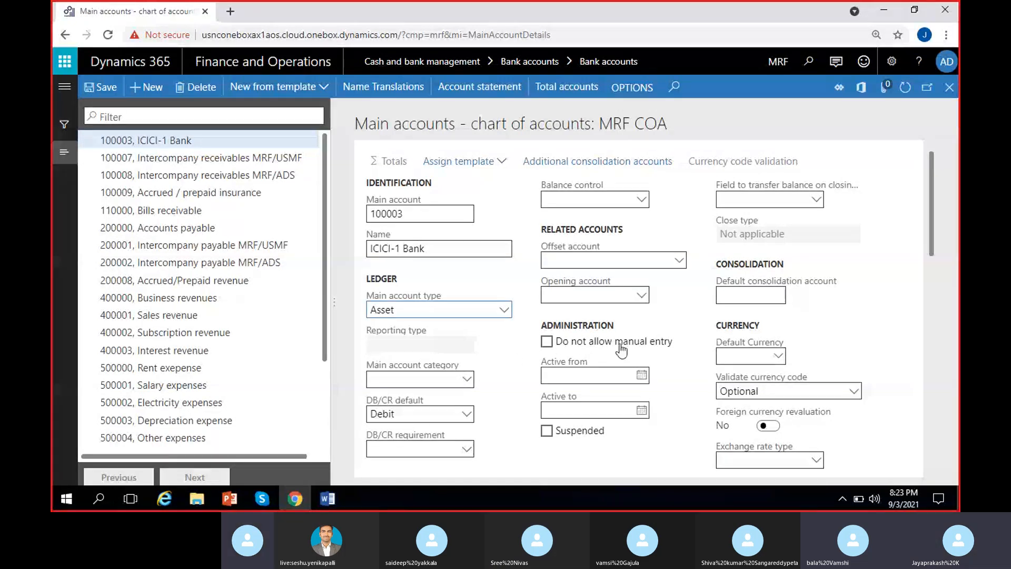
pyautogui.click(546, 345)
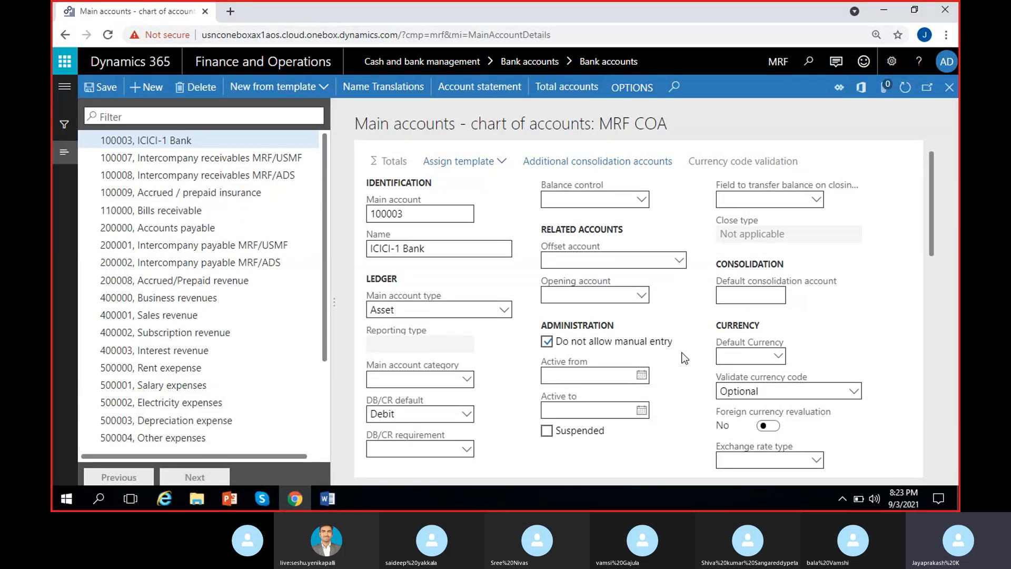
# Save the ICICI-1 Bank main account and return to the new bank account record.
pyautogui.click(89, 90)
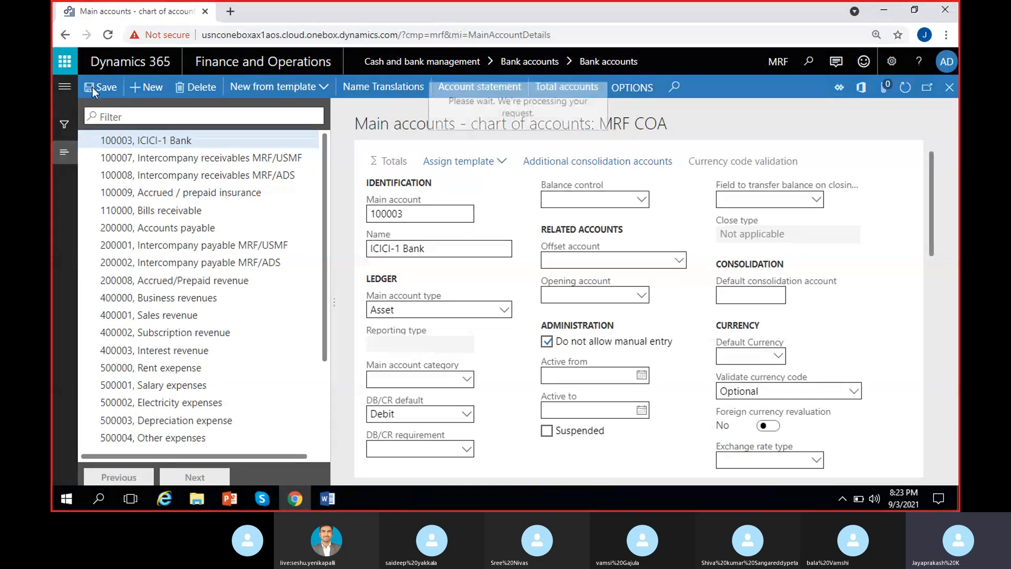
pyautogui.moveTo(138, 141); pyautogui.dragTo(192, 142)
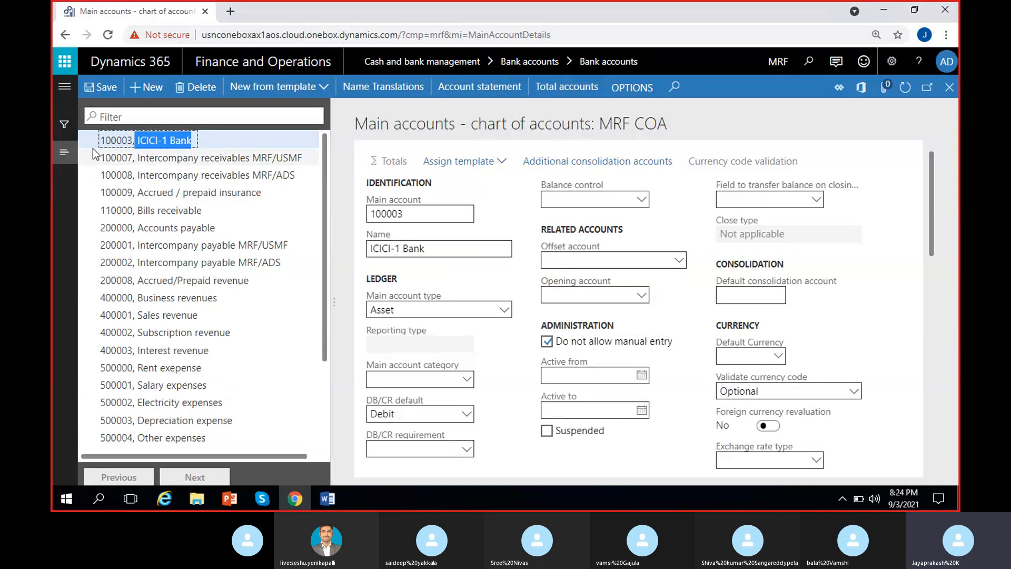
pyautogui.moveTo(100, 141); pyautogui.dragTo(134, 140)
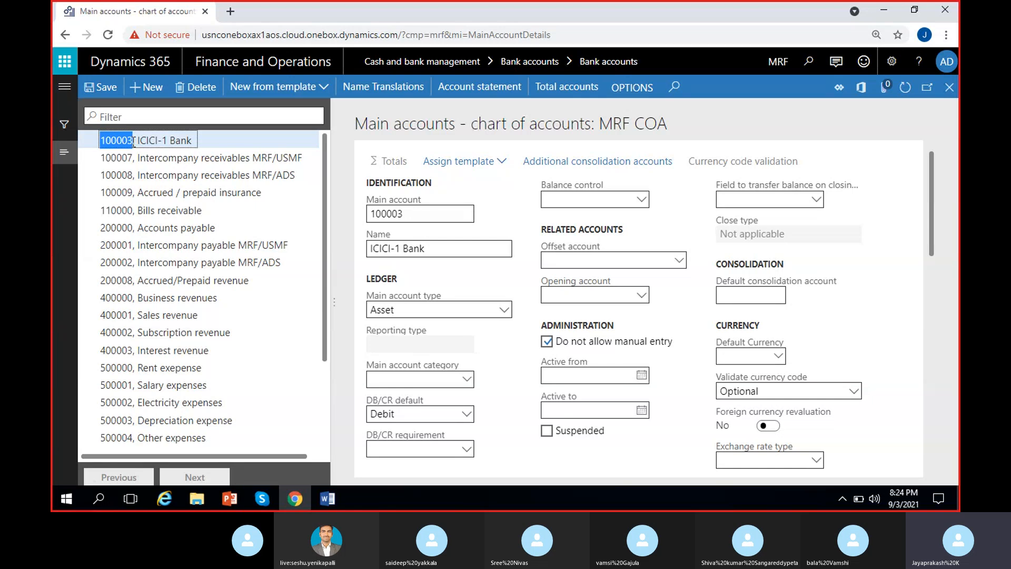
pyautogui.click(115, 137)
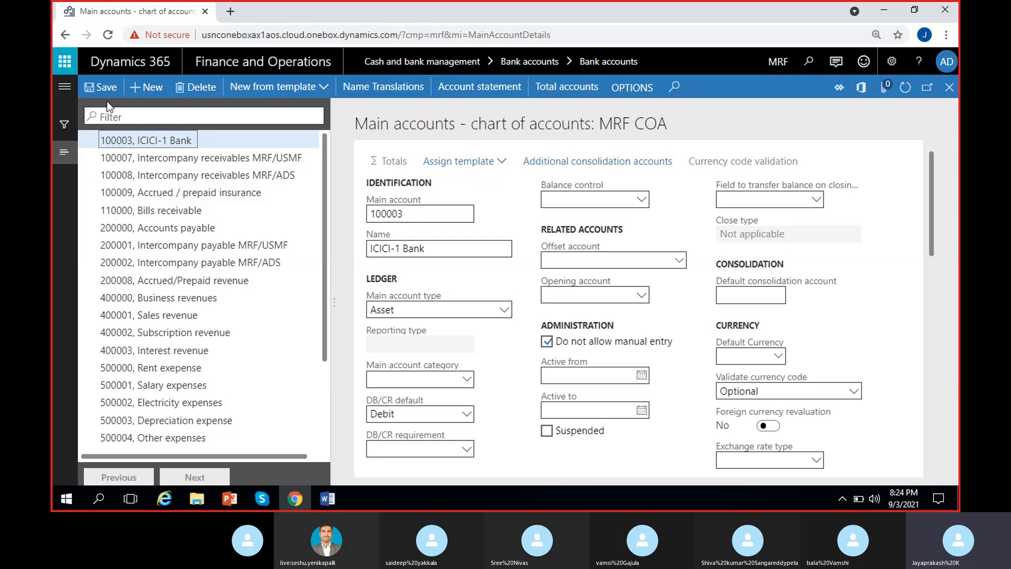
pyautogui.click(110, 88)
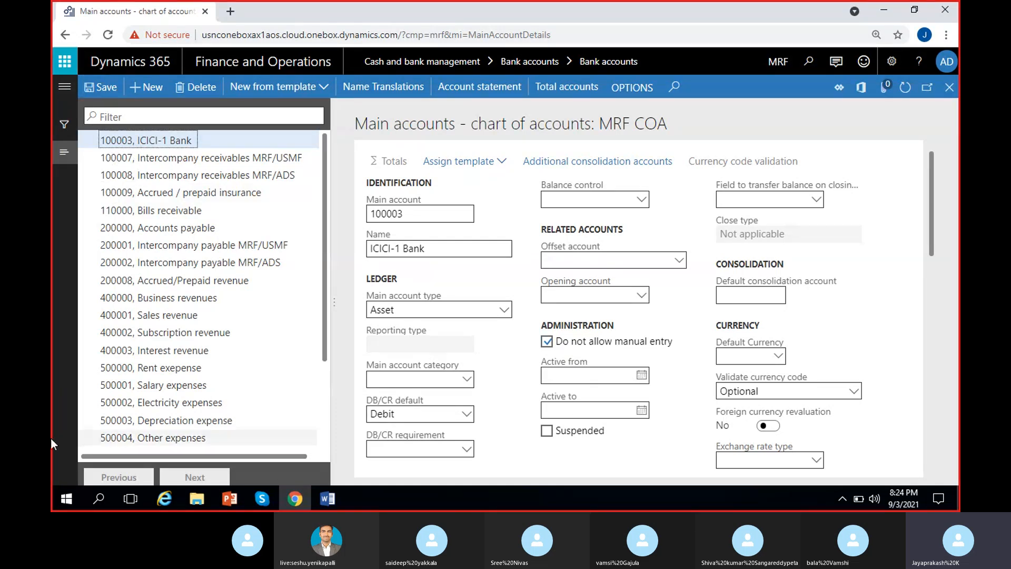
pyautogui.click(951, 89)
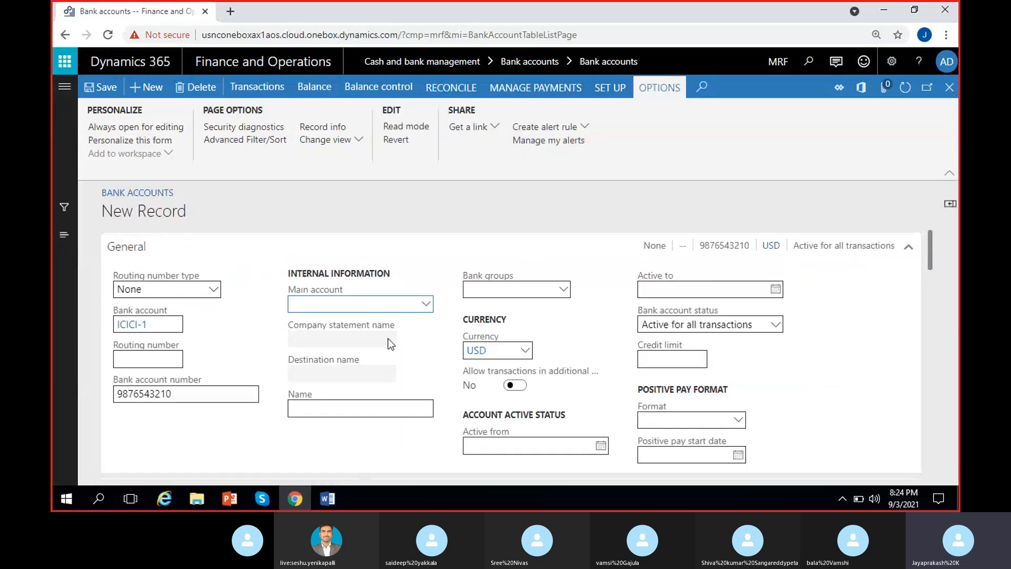
# Set the bank account's main account to 100003.
pyautogui.write('100003')
pyautogui.click(426, 304)
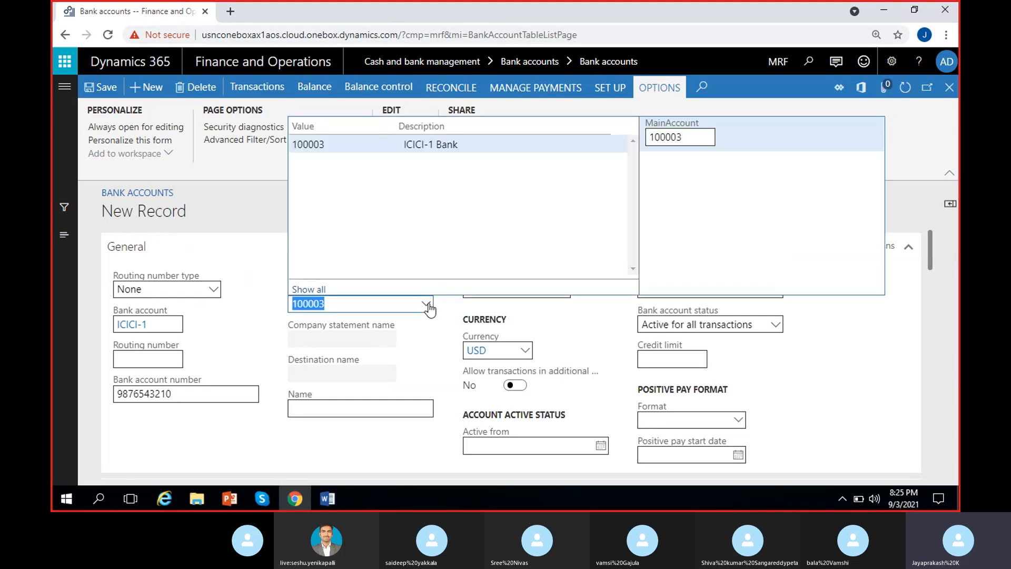
pyautogui.click(253, 301)
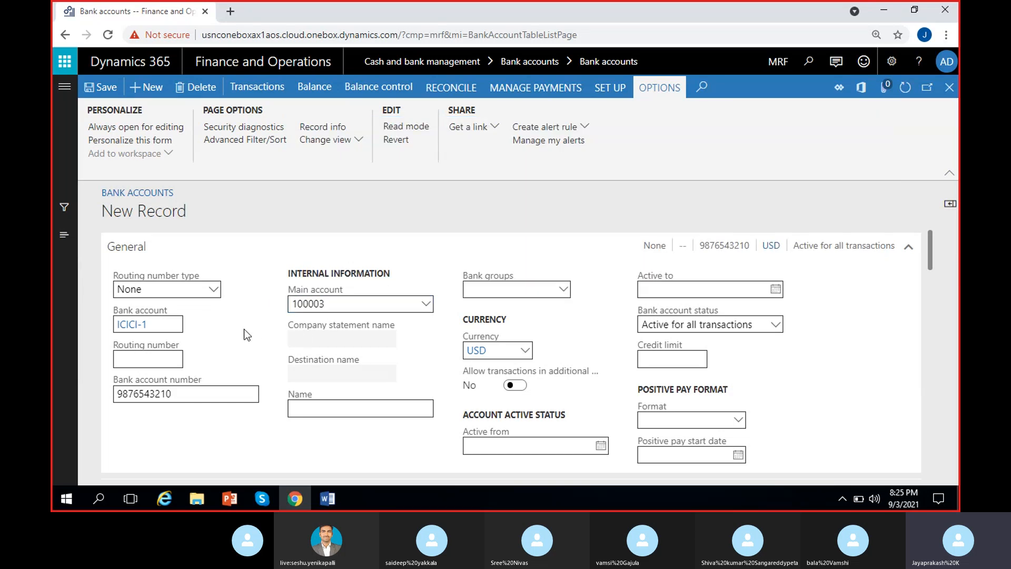
# Name the bank account ICICI - Hyderabad-210.
pyautogui.click(315, 409)
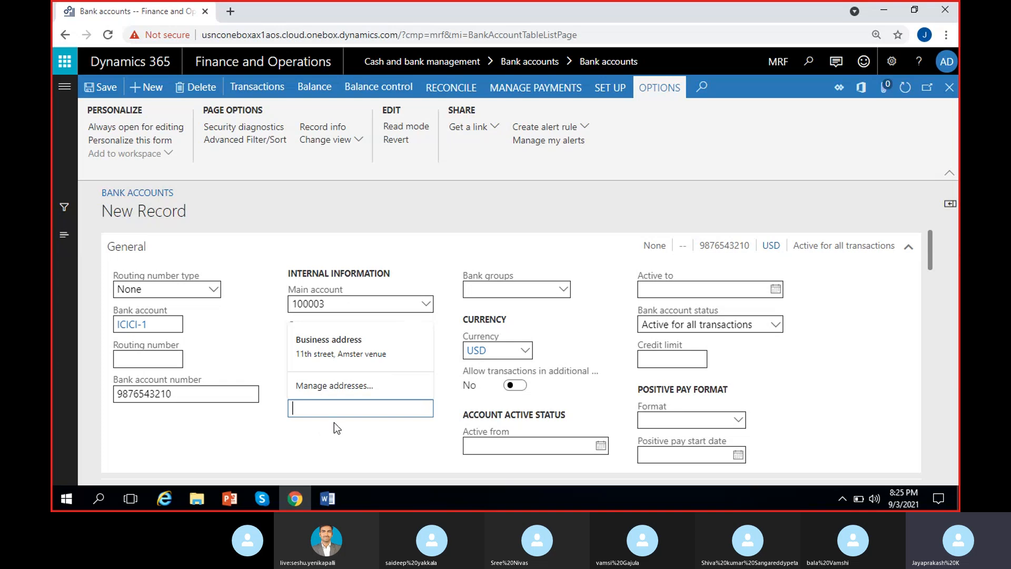
pyautogui.click(295, 423)
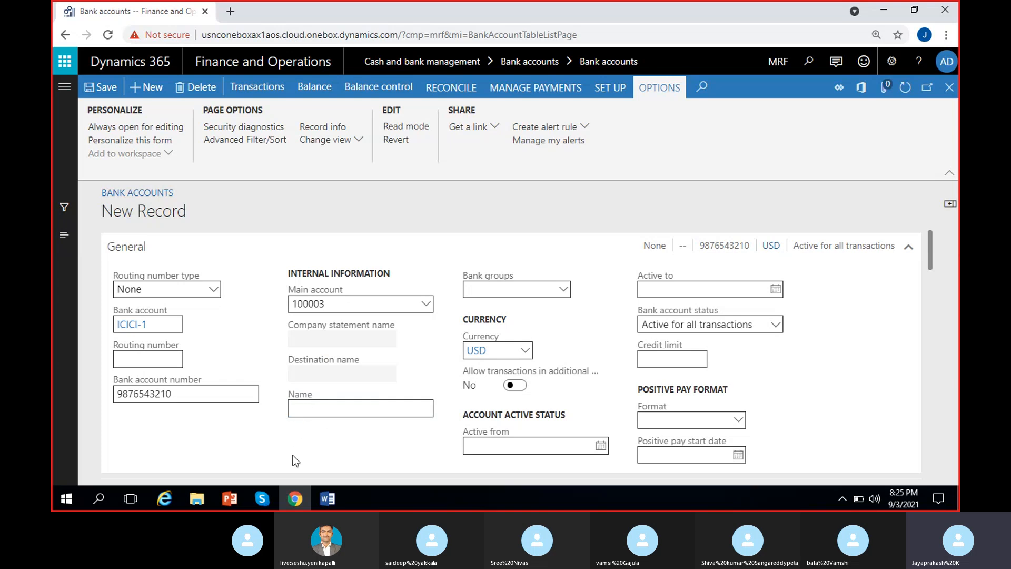
pyautogui.click(334, 408)
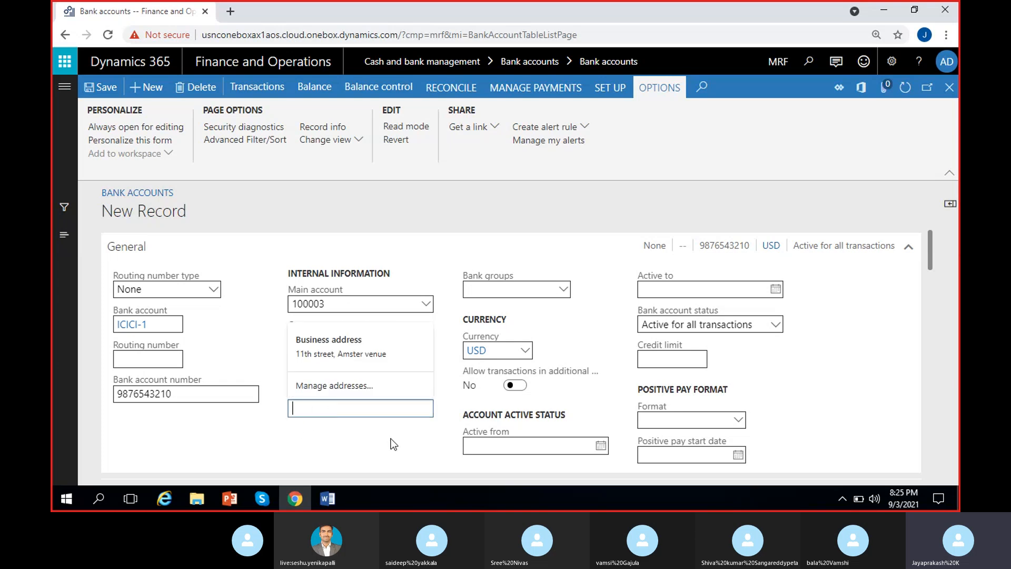
pyautogui.write('I')
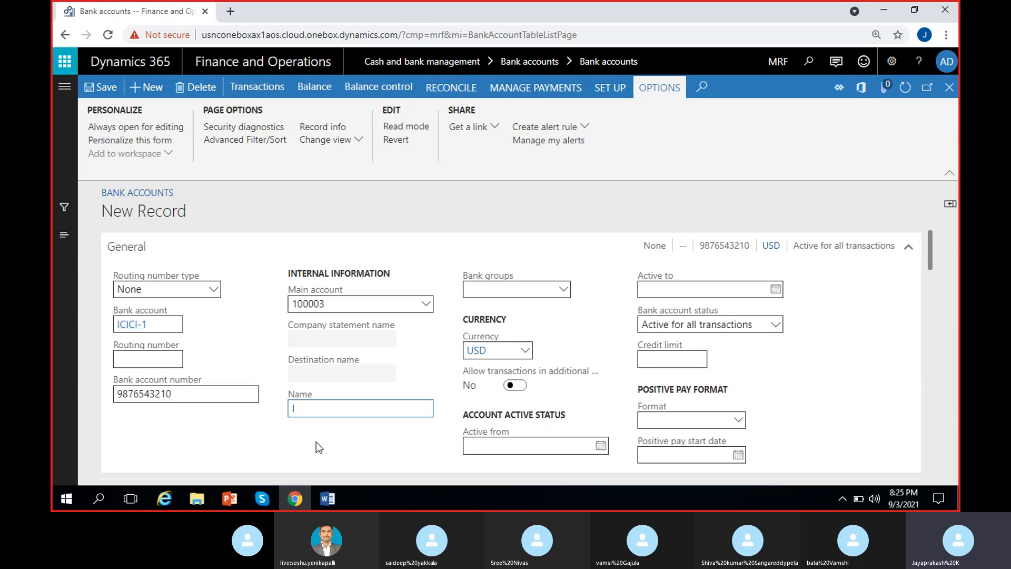
pyautogui.write('CICI - Hyderabad-210')
pyautogui.click(356, 453)
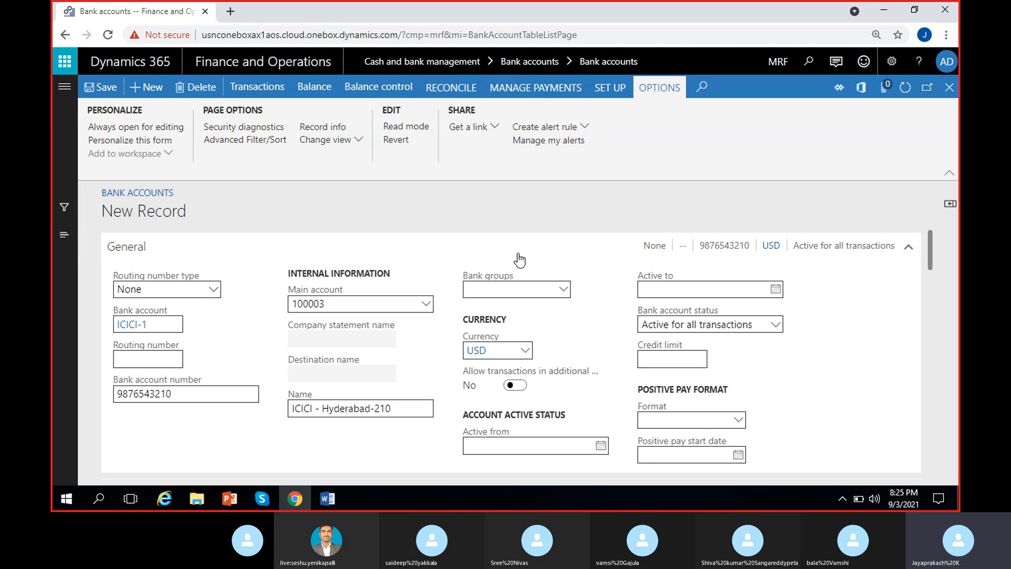
# Save the new ICICI-1 bank account record and check its title.
pyautogui.click(563, 291)
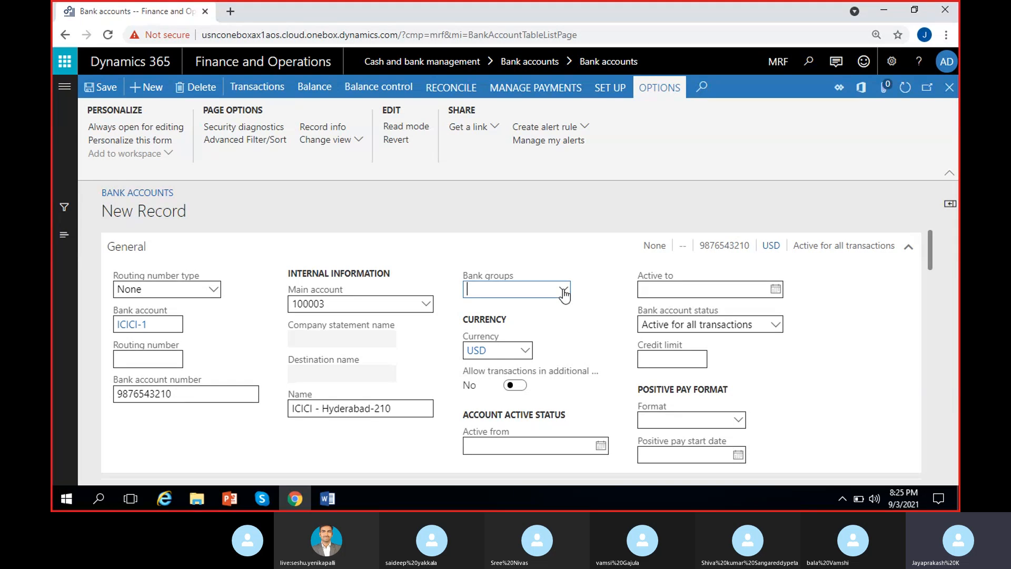
pyautogui.click(599, 285)
pyautogui.click(103, 91)
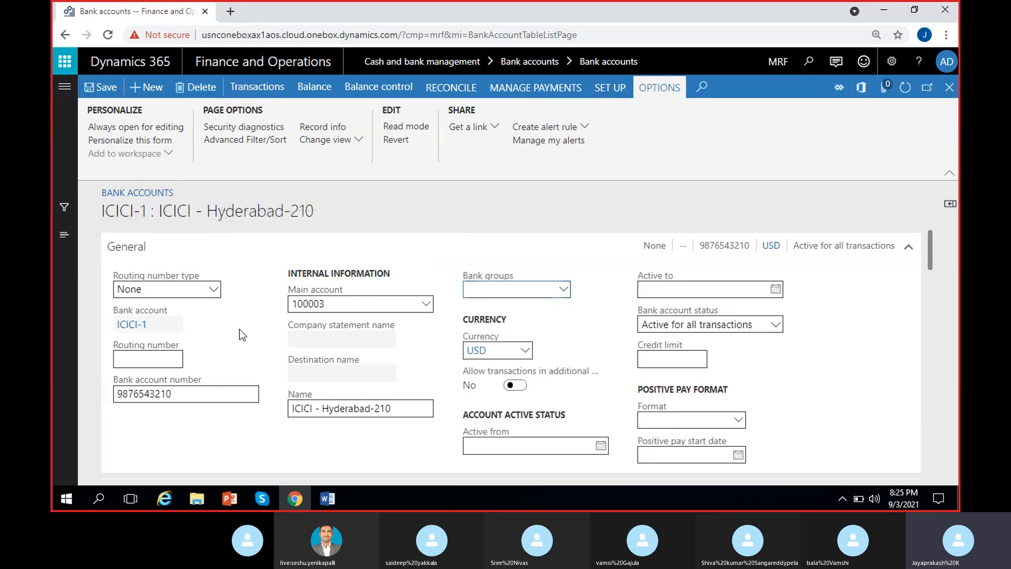
pyautogui.tripleClick(118, 211)
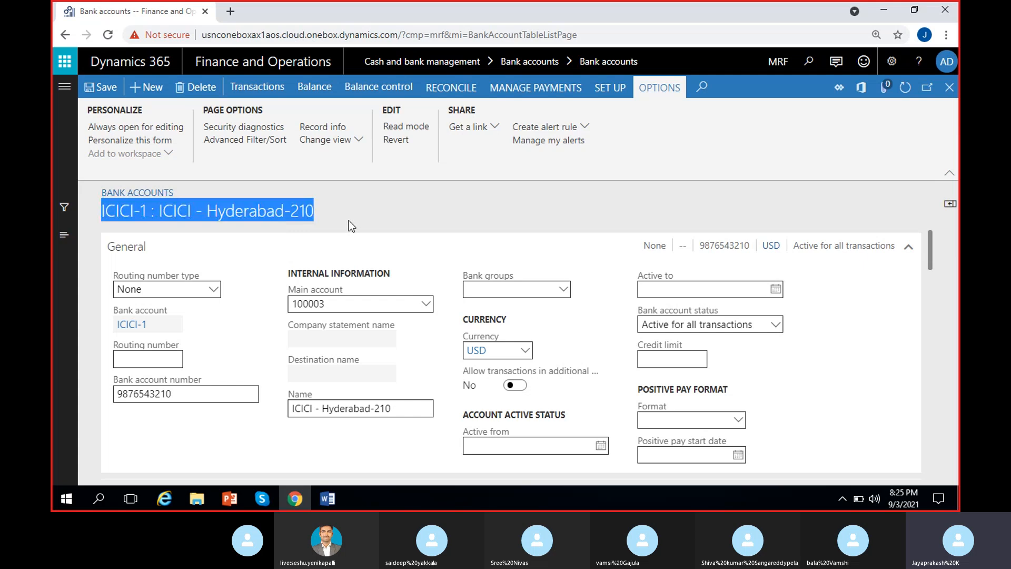
pyautogui.click(327, 214)
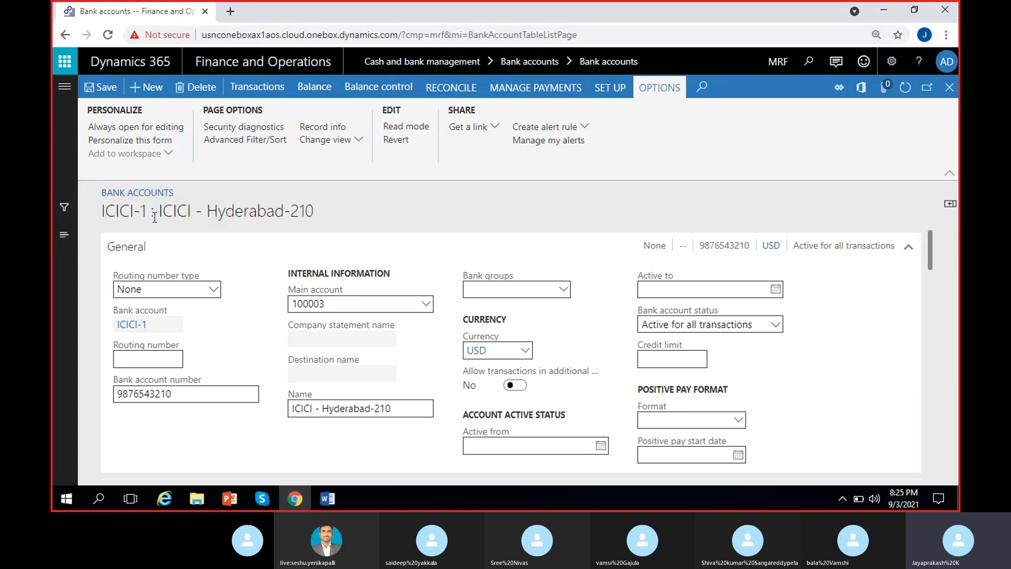
# Assign the ICICI bank group to the ICICI-1 bank account and save the record.
pyautogui.click(564, 293)
pyautogui.click(564, 293)
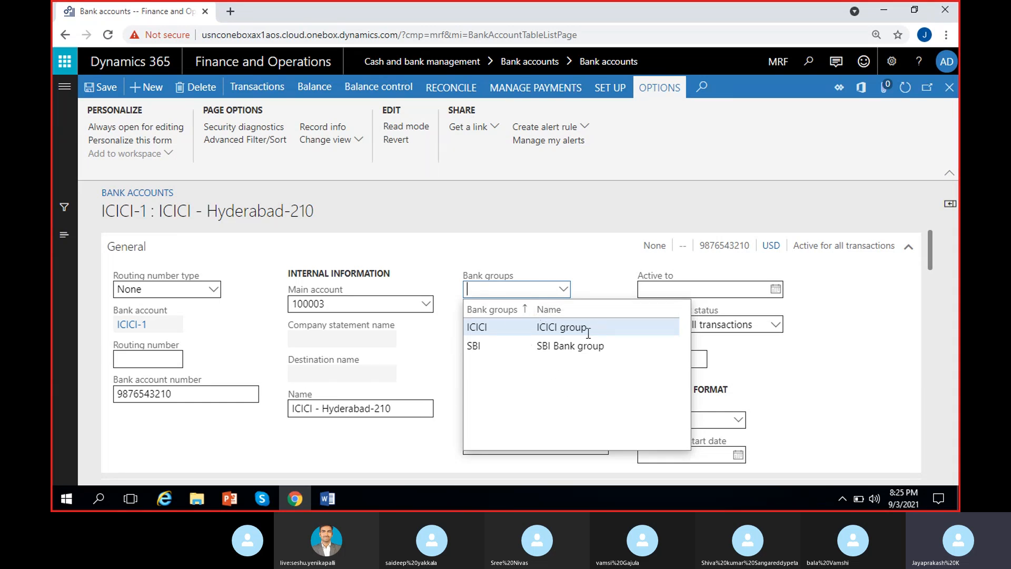
pyautogui.click(543, 329)
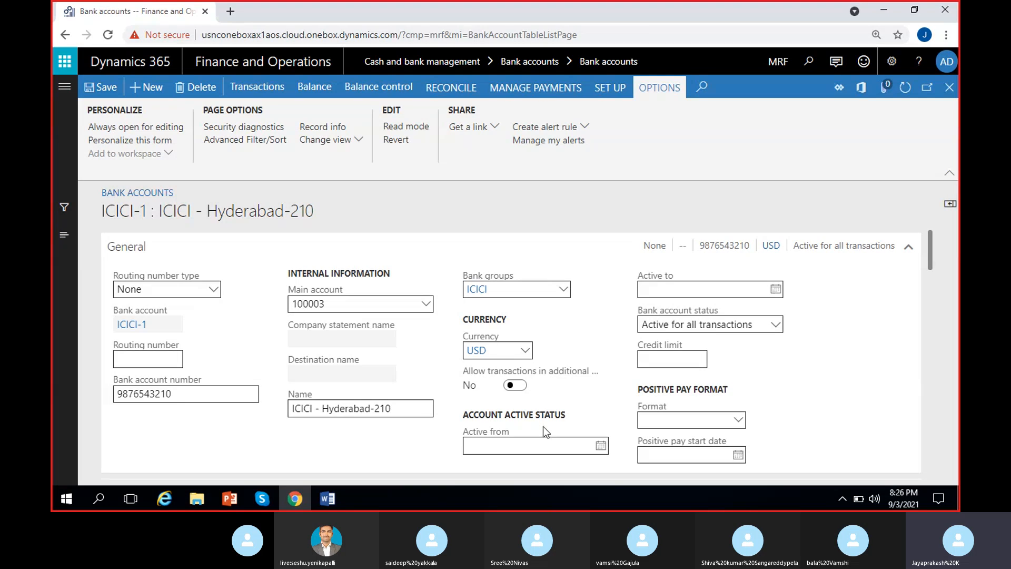
pyautogui.click(101, 88)
# Allow transactions in additional currencies for the ICICI-1 bank account and set its Active to date to 9/30/2021.
pyautogui.click(517, 386)
pyautogui.click(601, 445)
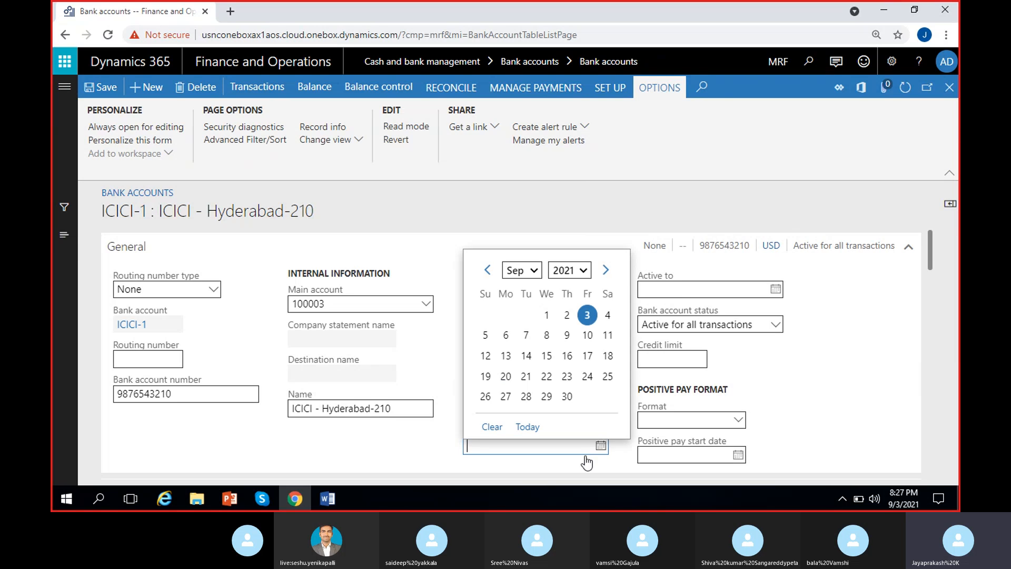
pyautogui.click(778, 293)
pyautogui.click(776, 290)
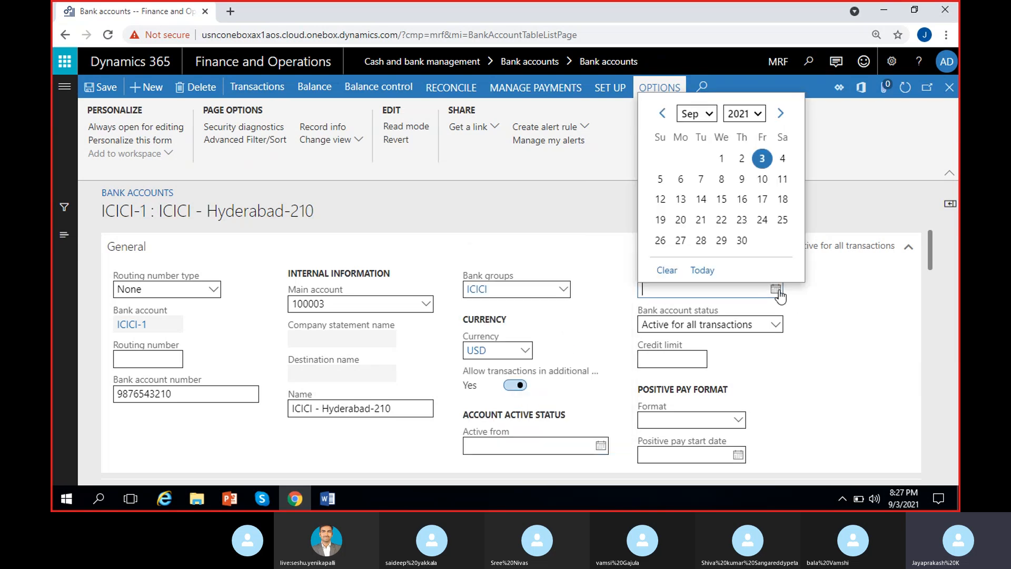
pyautogui.click(754, 253)
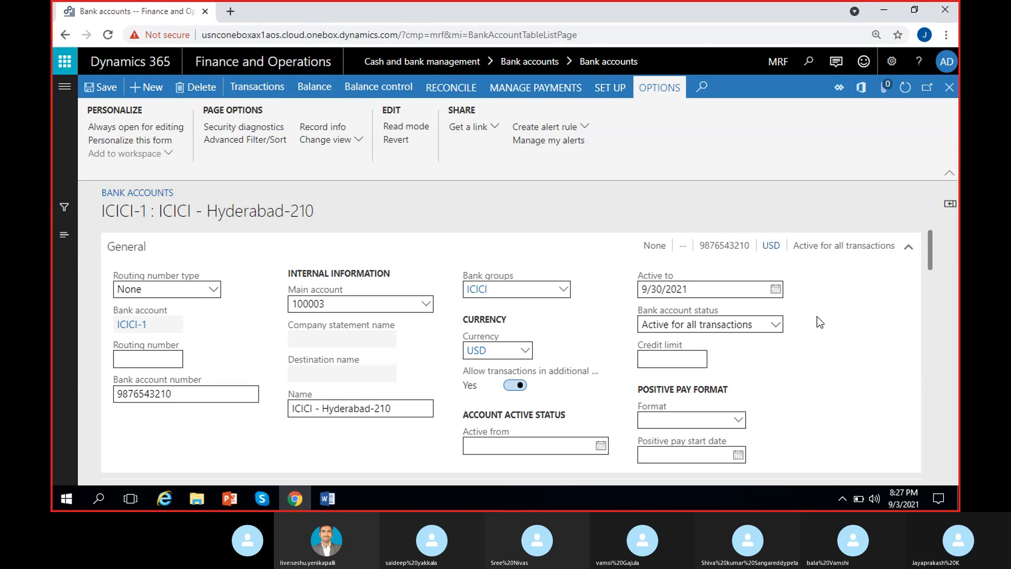
# Clear the Active to date of the ICICI-1 bank account.
pyautogui.click(708, 289)
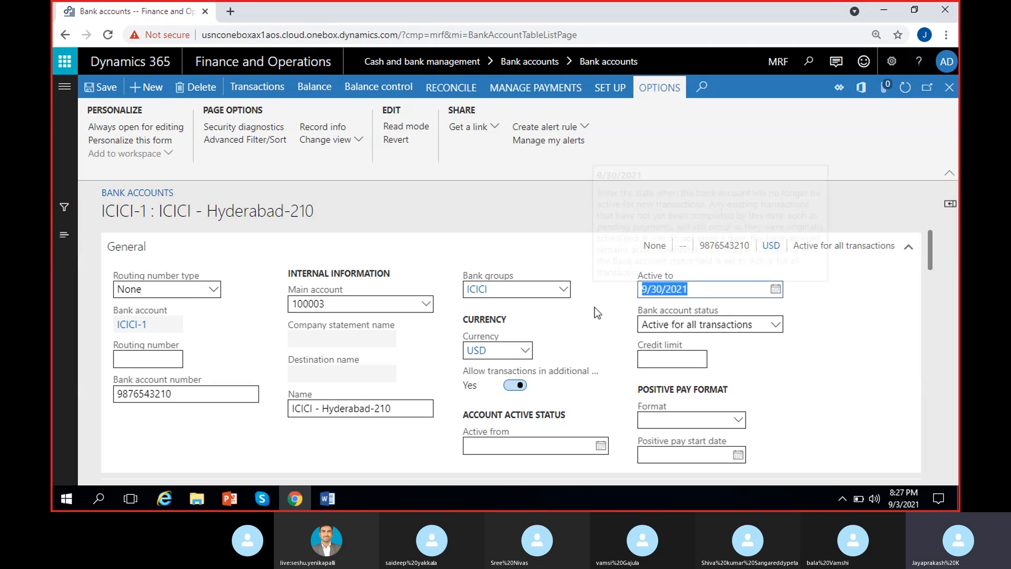
pyautogui.press('BackSpace')
pyautogui.click(600, 409)
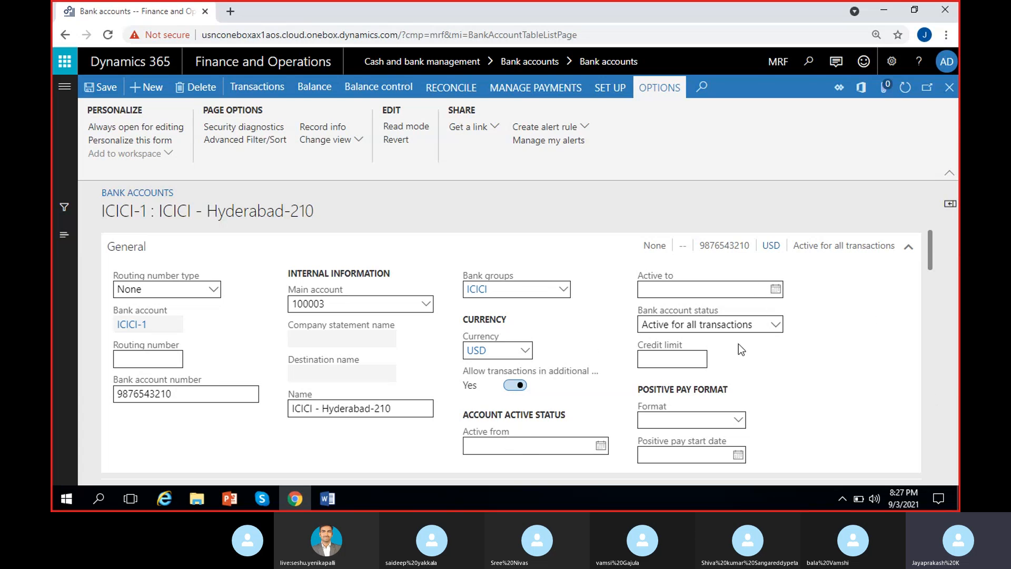
pyautogui.scroll(-1, 554, 473)
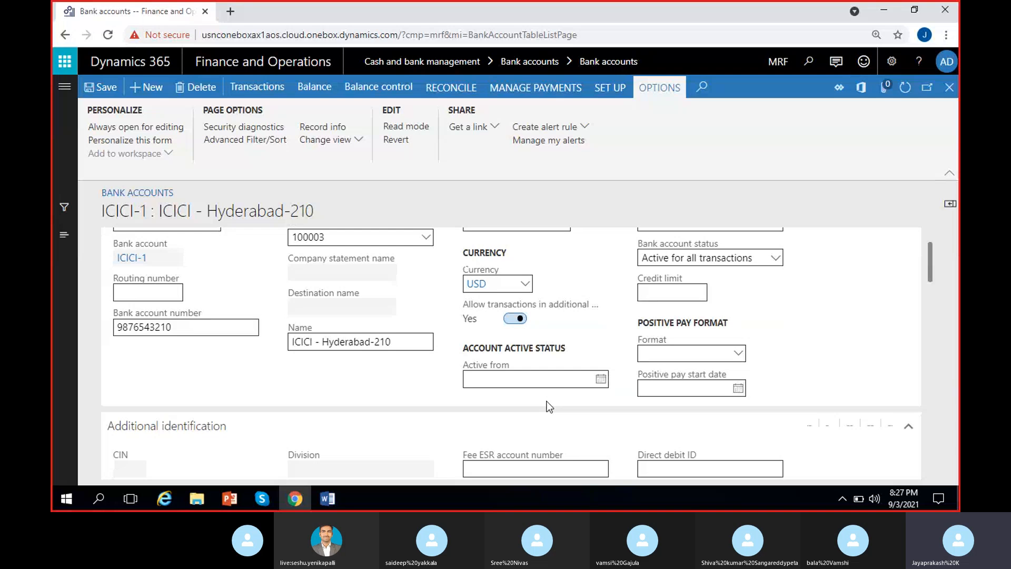
pyautogui.scroll(1, 576, 384)
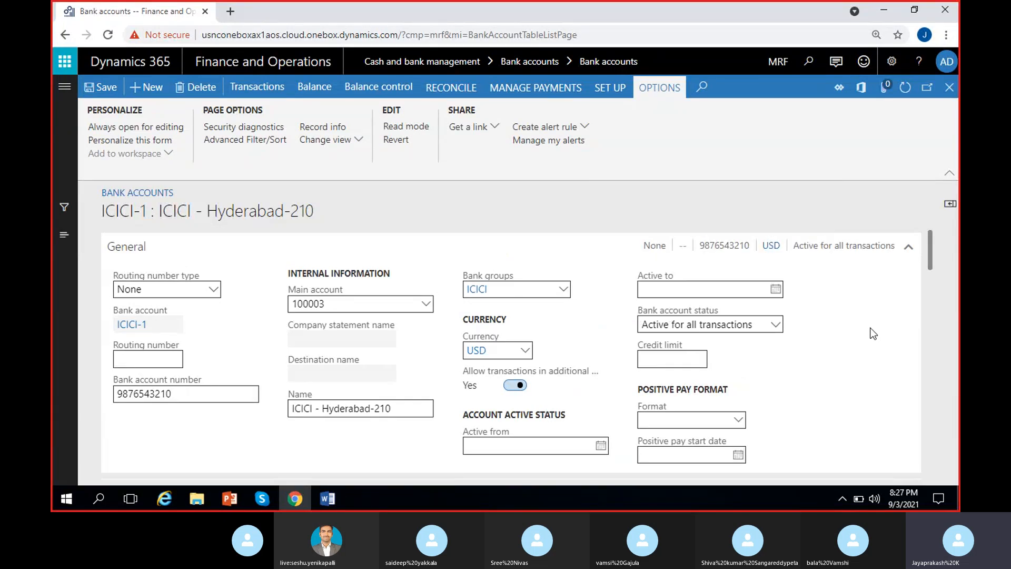
# Try the Inactive for all transactions status on the ICICI-1 bank account and restore Active for all transactions.
pyautogui.click(777, 329)
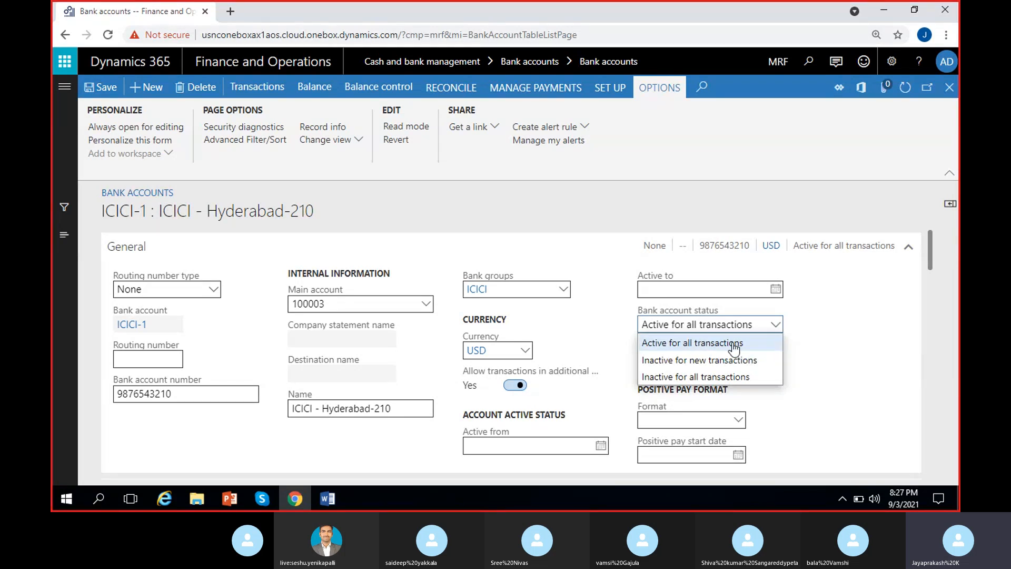
pyautogui.click(707, 347)
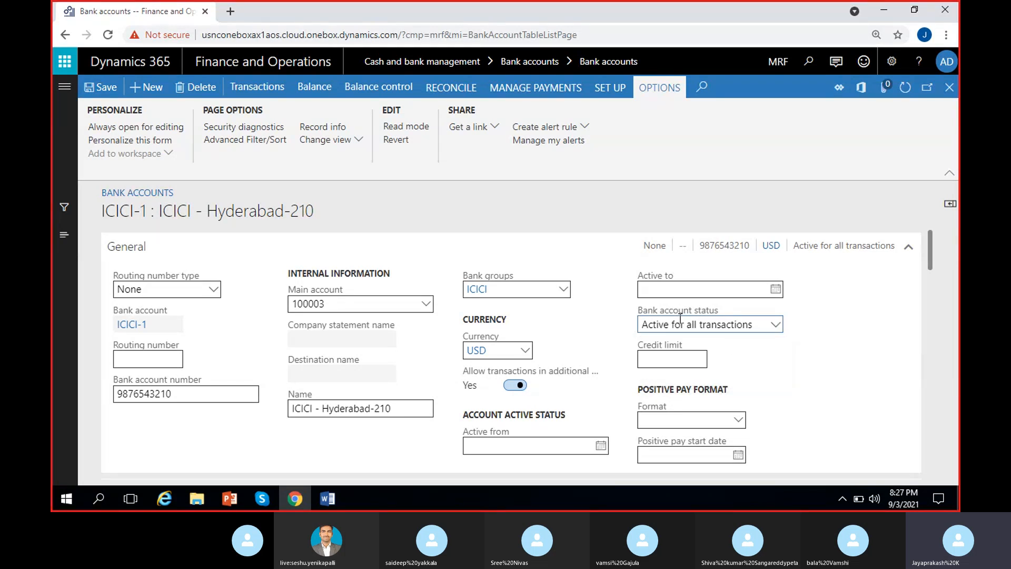
pyautogui.click(775, 325)
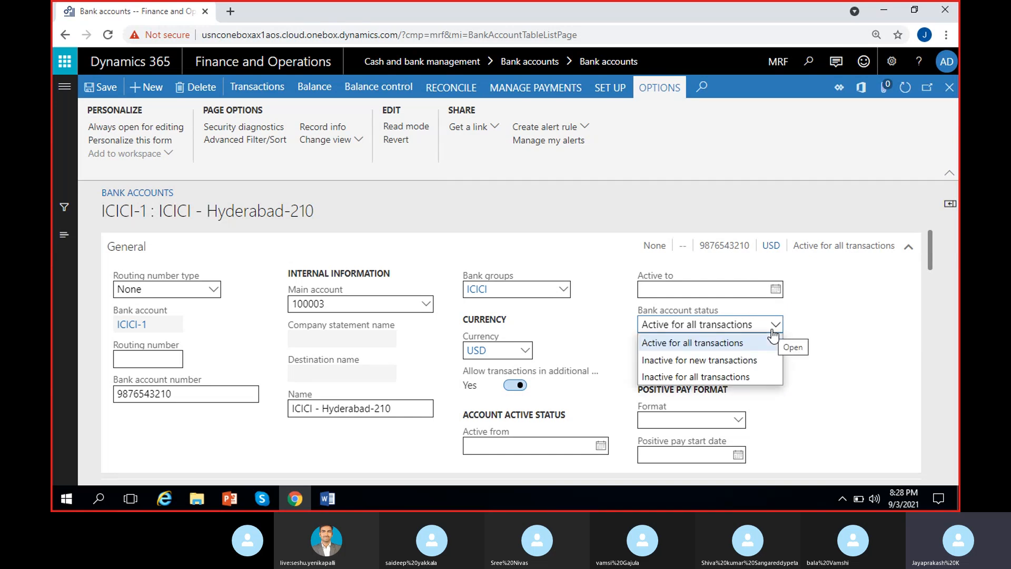
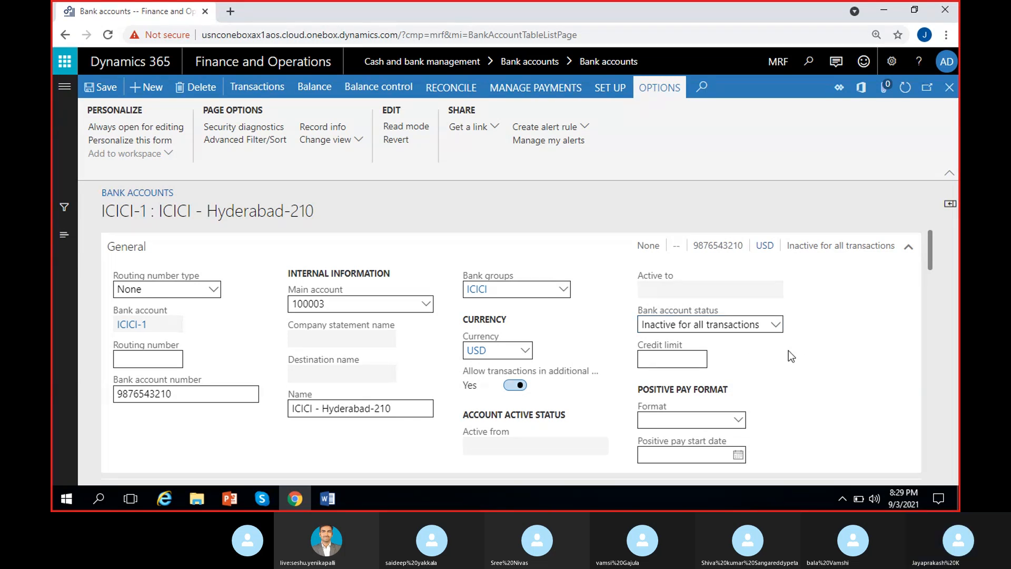
pyautogui.click(778, 325)
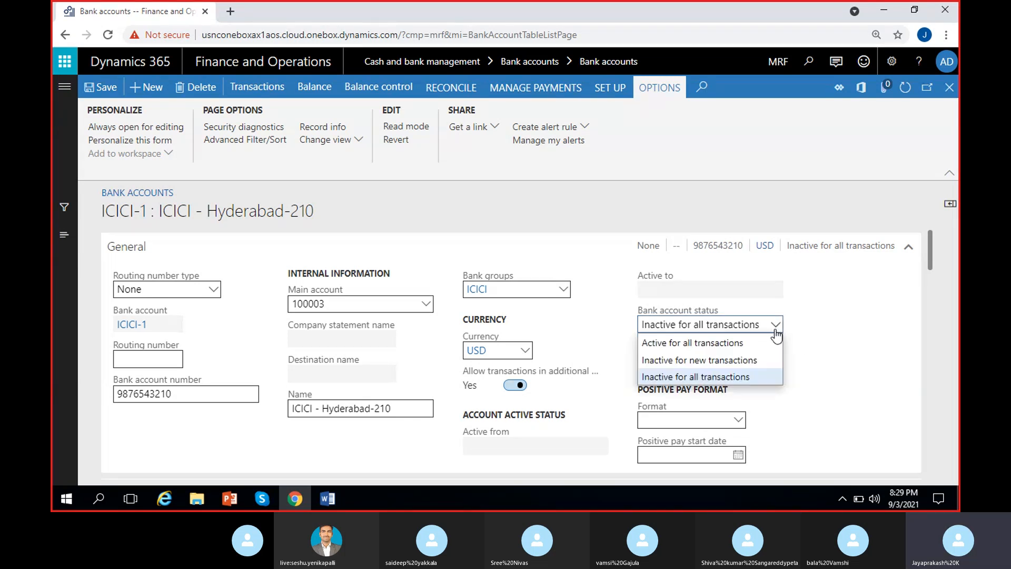
pyautogui.click(730, 339)
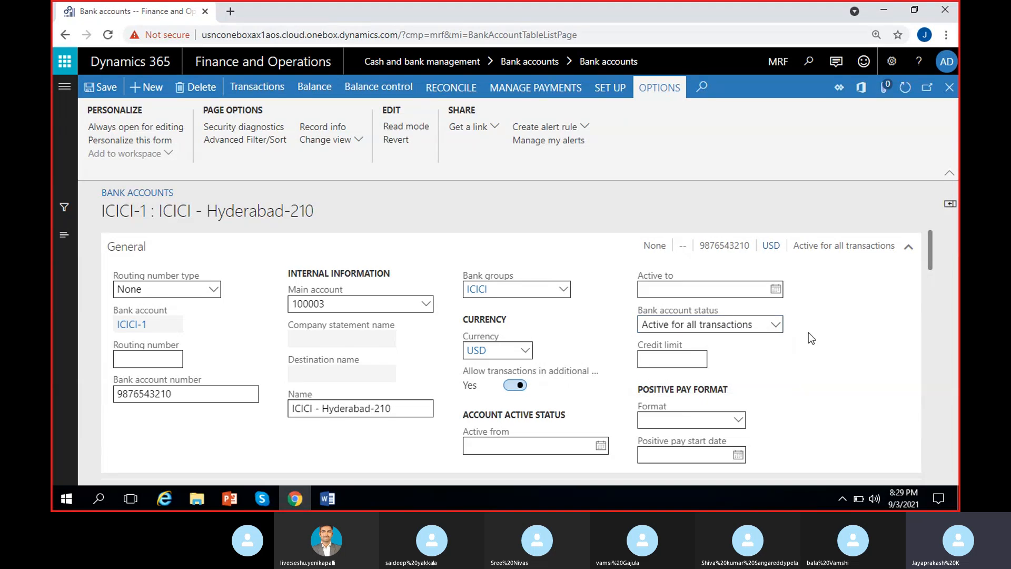
pyautogui.click(776, 324)
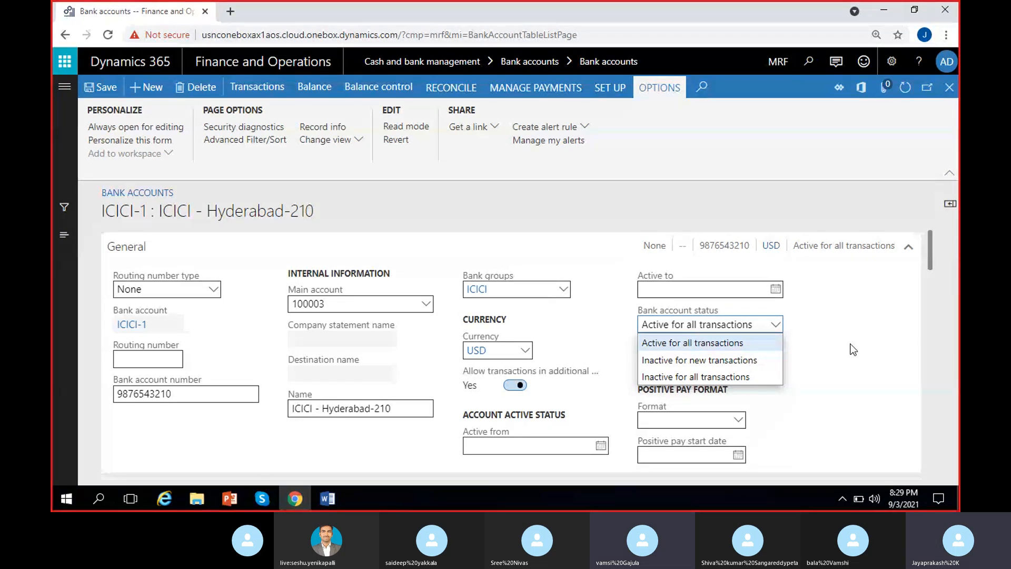
pyautogui.click(750, 377)
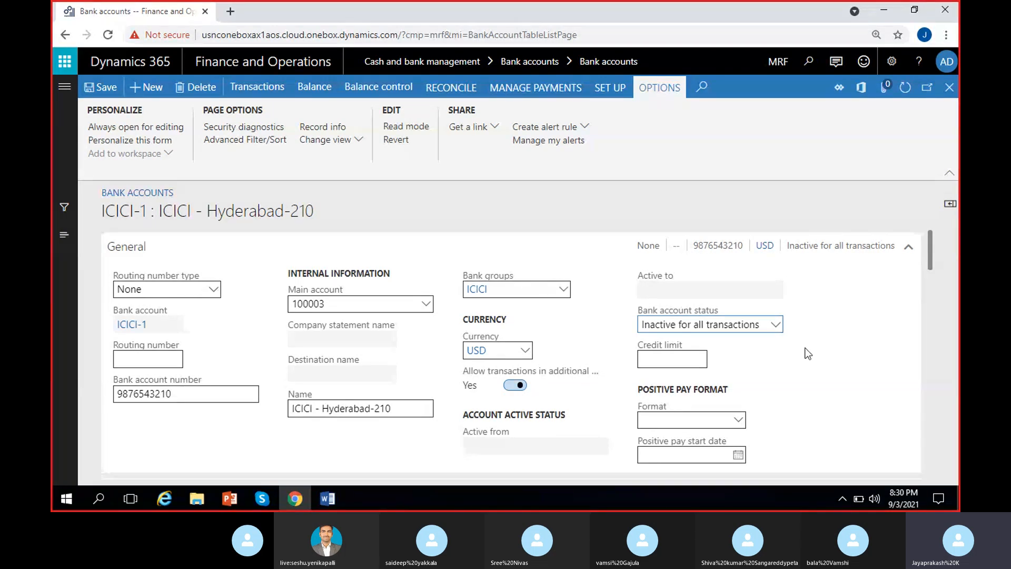
pyautogui.click(745, 325)
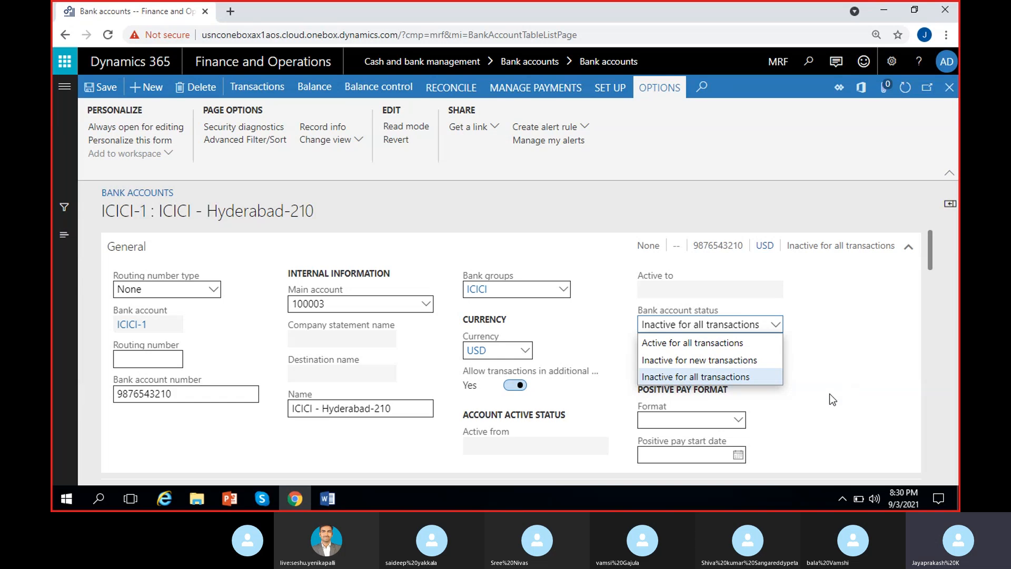
pyautogui.click(733, 343)
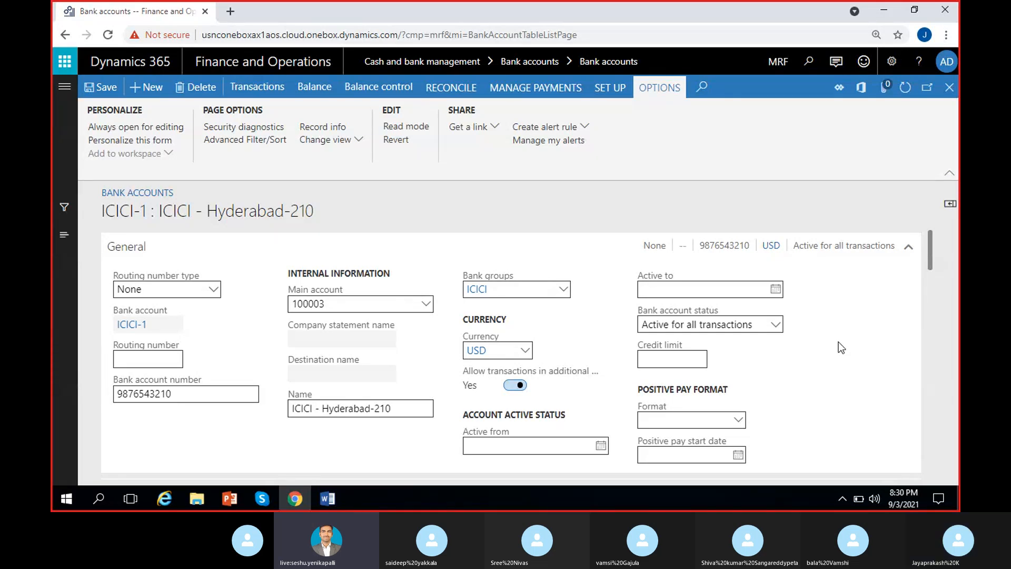
pyautogui.click(775, 325)
pyautogui.click(703, 346)
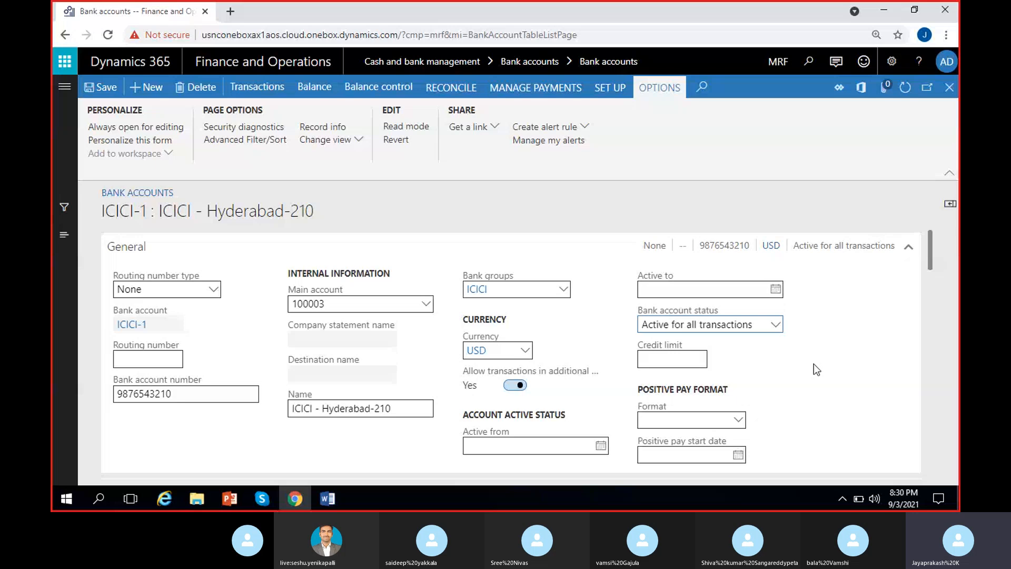
# Set the credit limit of the ICICI-1 bank account to -50000.
pyautogui.click(648, 360)
pyautogui.click(665, 361)
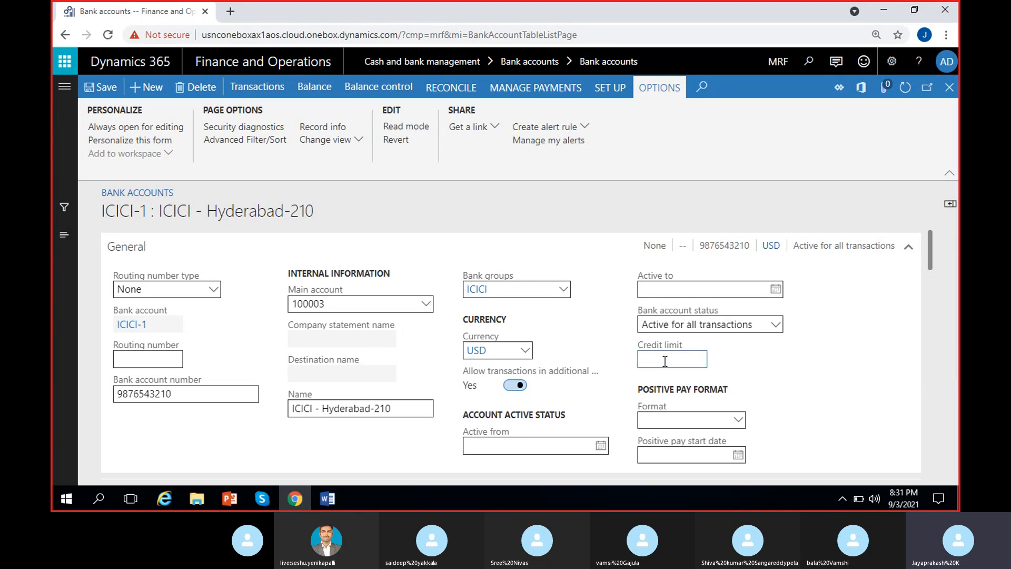
pyautogui.write('-50000')
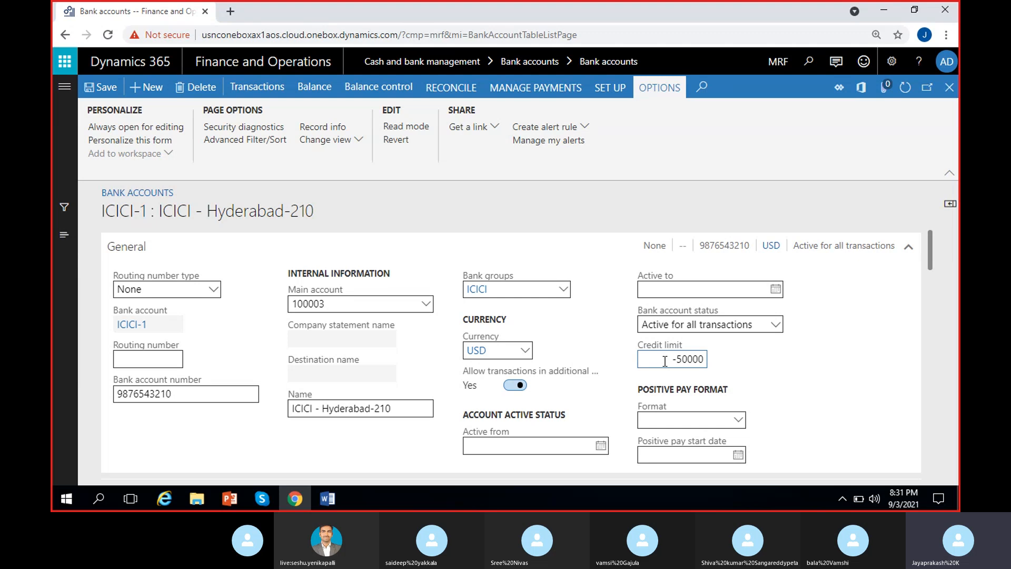
pyautogui.click(802, 383)
pyautogui.scroll(-1, 685, 387)
pyautogui.scroll(1, 639, 380)
# Check the choices available for the positive pay format of the ICICI-1 bank account.
pyautogui.click(739, 418)
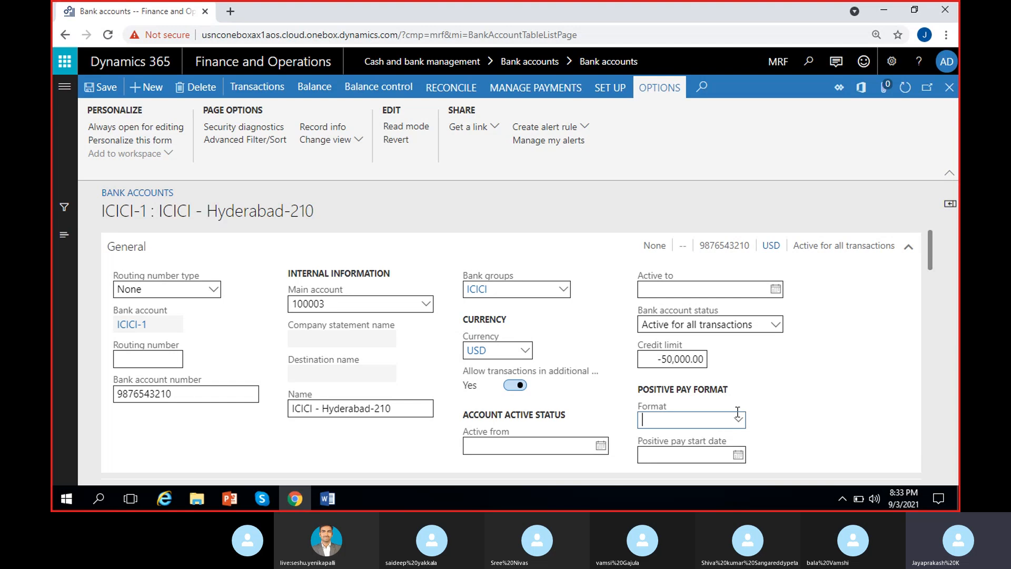
pyautogui.click(738, 419)
pyautogui.click(802, 432)
pyautogui.scroll(-1, 887, 390)
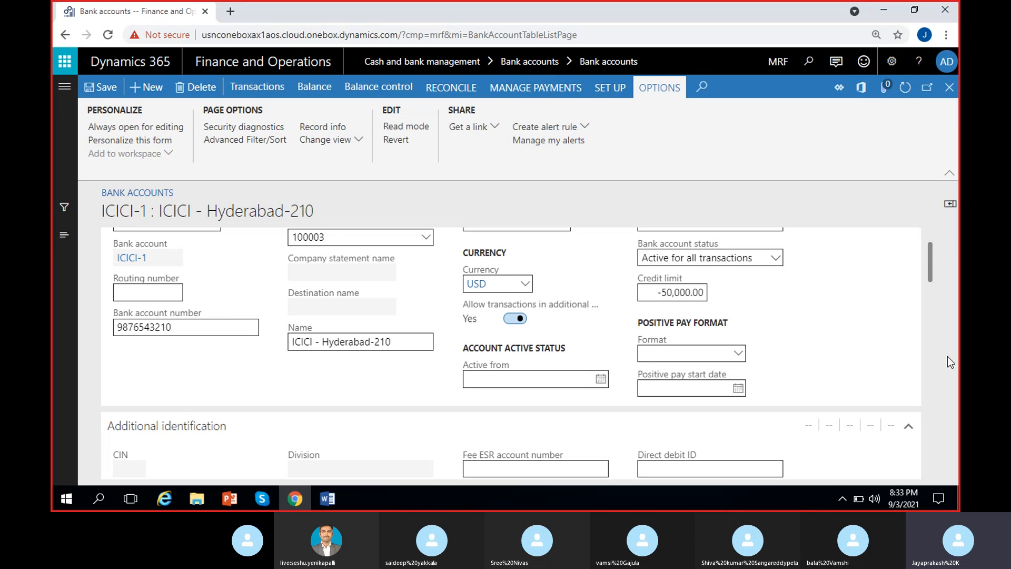
pyautogui.scroll(1, 930, 367)
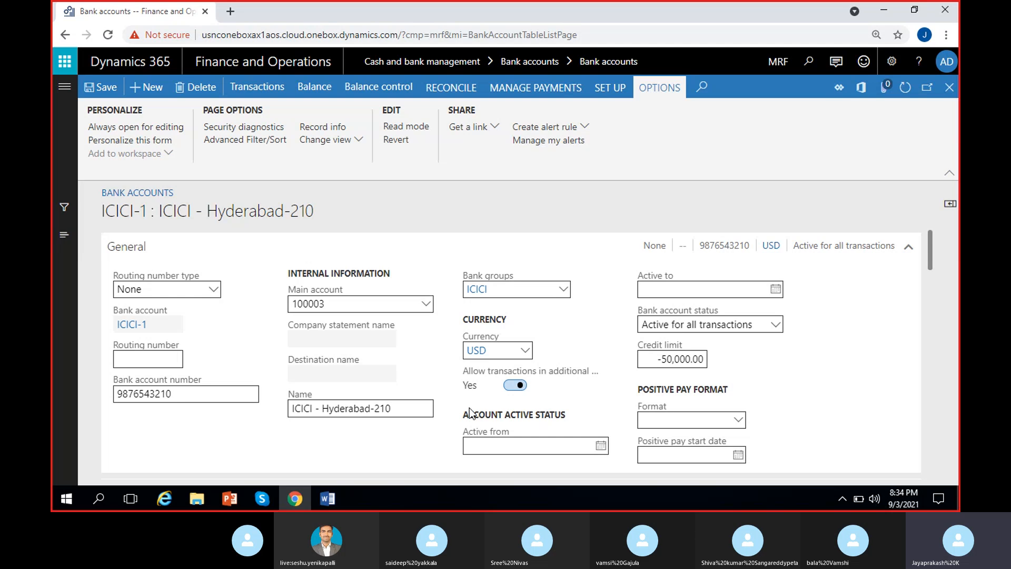
# Examine the Additional identification fields of the ICICI-1 bank account, including SWIFT code, IBAN, Company ID and Sort code.
pyautogui.scroll(-3, 470, 412)
pyautogui.scroll(-1, 416, 398)
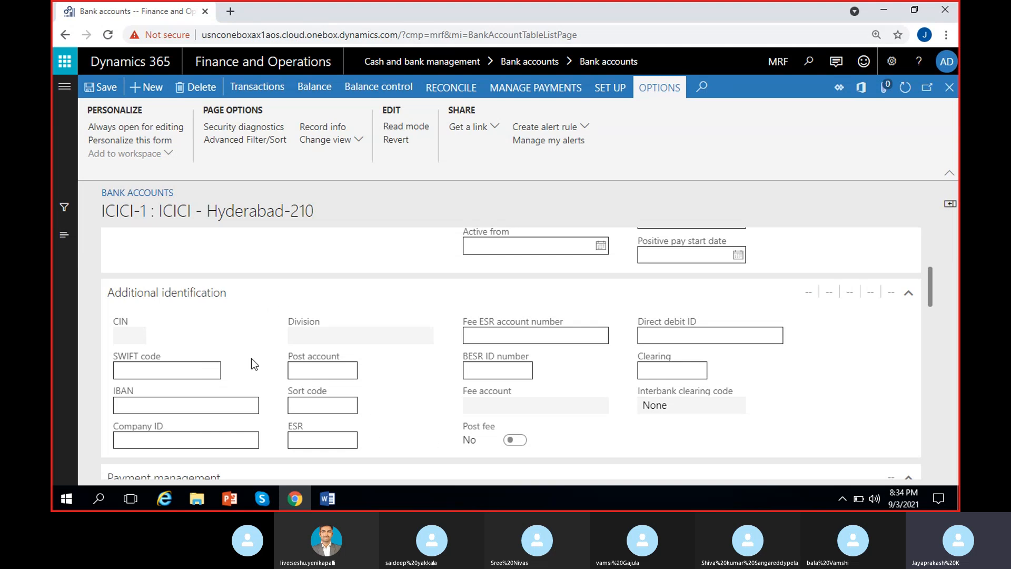
pyautogui.click(192, 369)
pyautogui.click(191, 405)
pyautogui.click(161, 441)
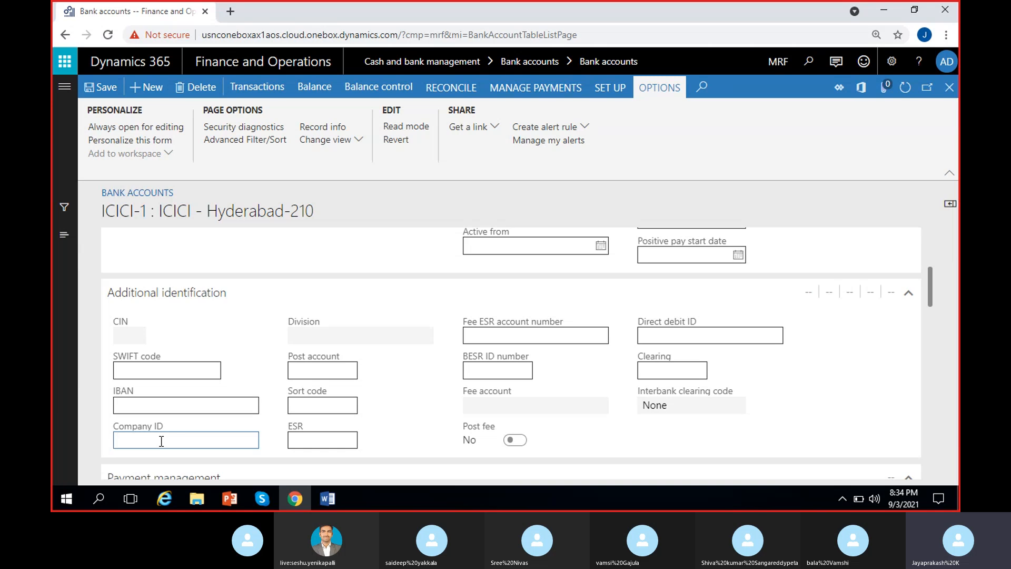
pyautogui.click(412, 411)
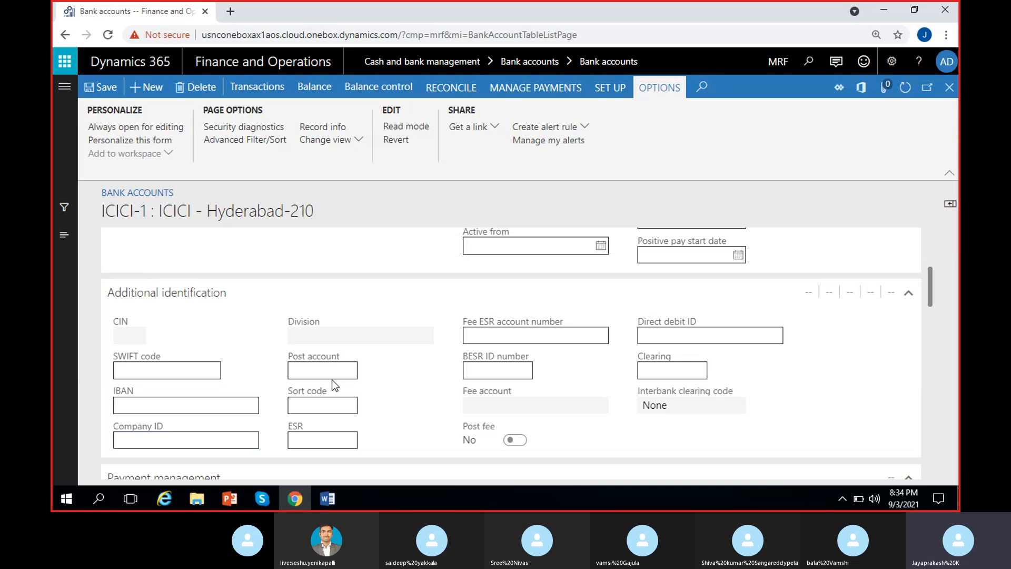
pyautogui.moveTo(314, 396)
pyautogui.scroll(-1, 650, 428)
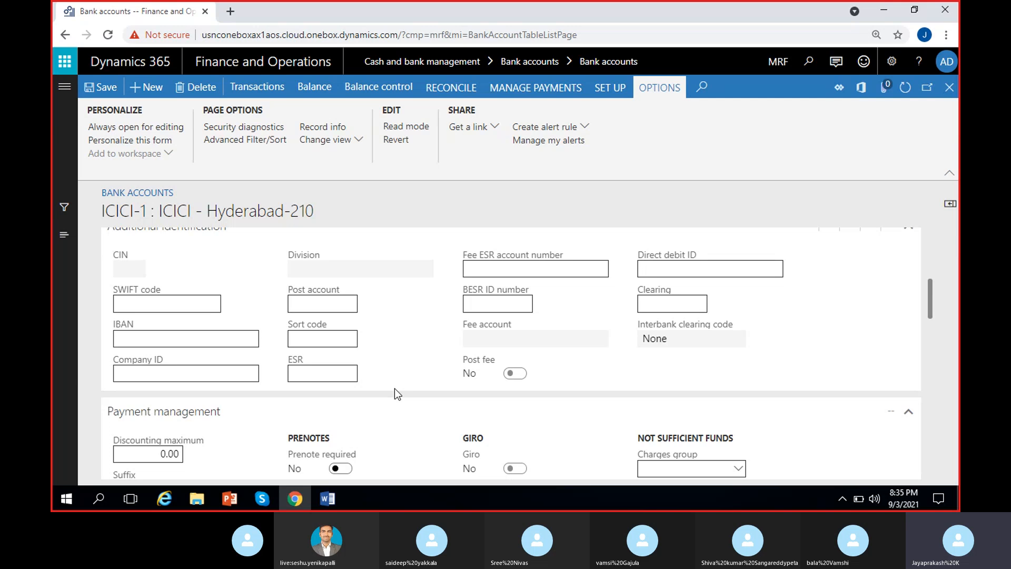
pyautogui.scroll(1, 399, 361)
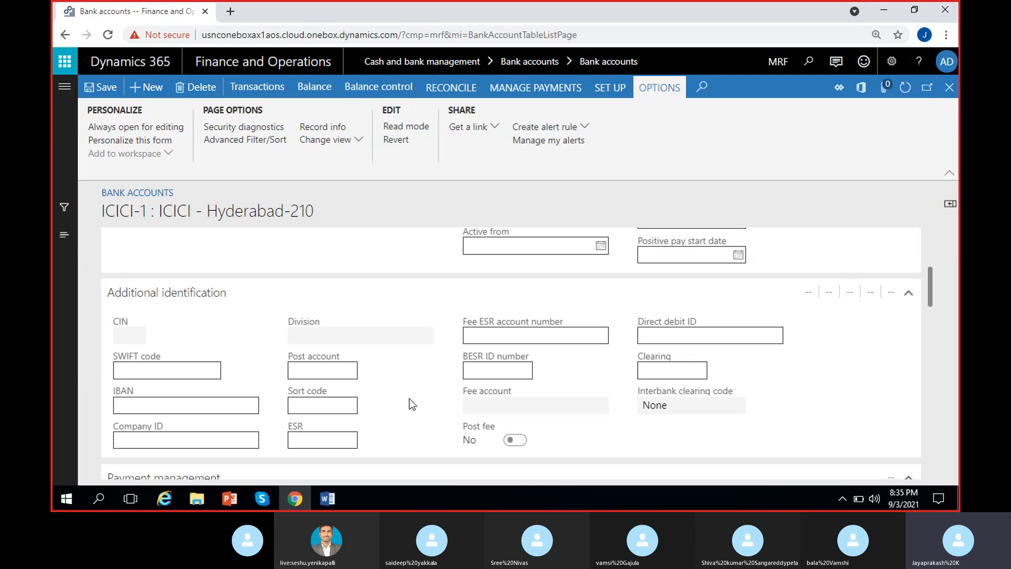
# Examine the Payment management fields for discounting maximum, suffix, drawer and bank bar code.
pyautogui.scroll(-4, 410, 400)
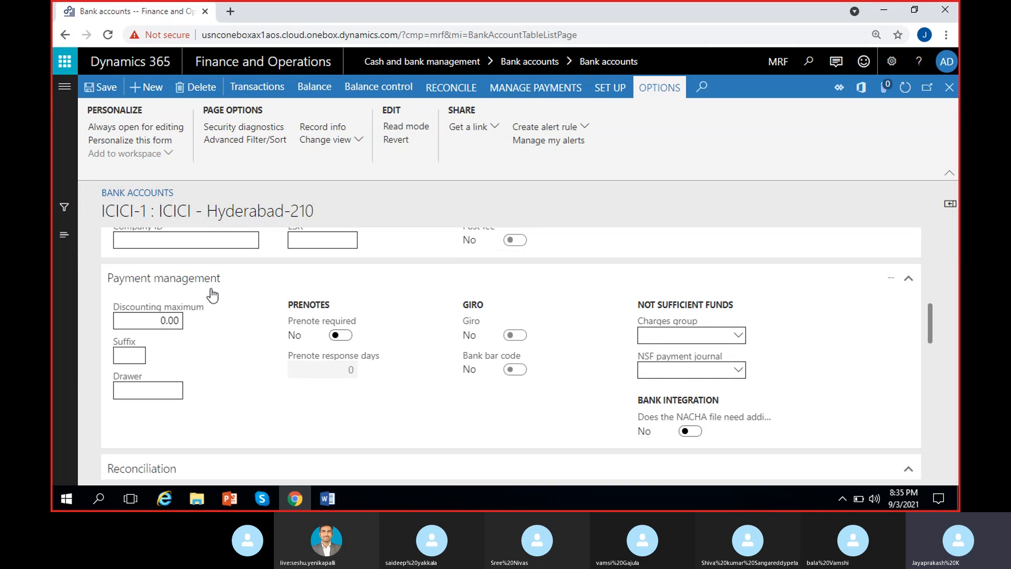
pyautogui.moveTo(185, 309)
pyautogui.click(136, 390)
pyautogui.click(162, 365)
pyautogui.moveTo(133, 340)
pyautogui.moveTo(137, 375)
pyautogui.click(510, 370)
# Check the choices available for the Not sufficient funds charges group and NSF payment journal.
pyautogui.click(742, 334)
pyautogui.click(795, 340)
pyautogui.click(677, 371)
pyautogui.click(791, 361)
pyautogui.click(735, 337)
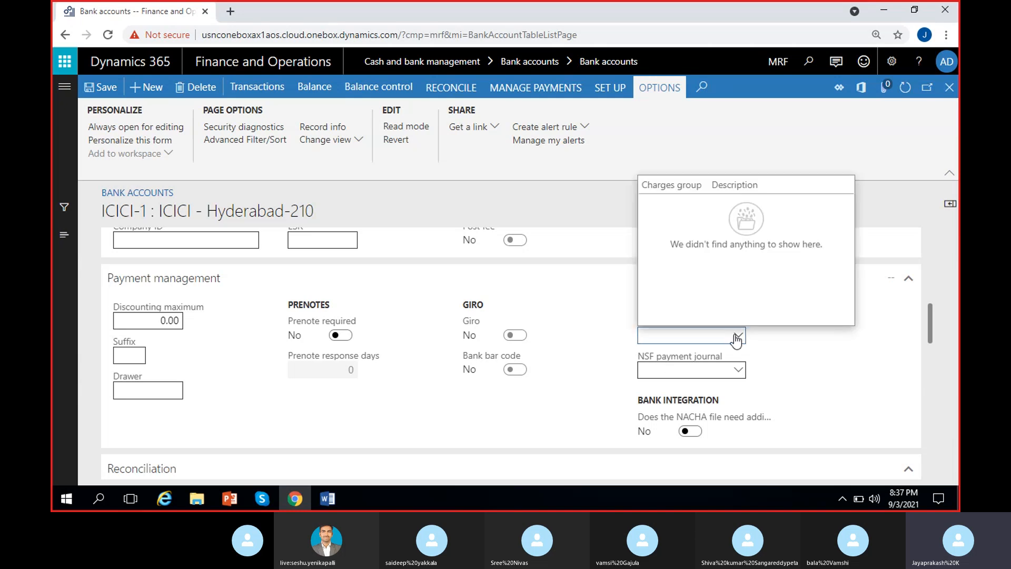
pyautogui.click(769, 356)
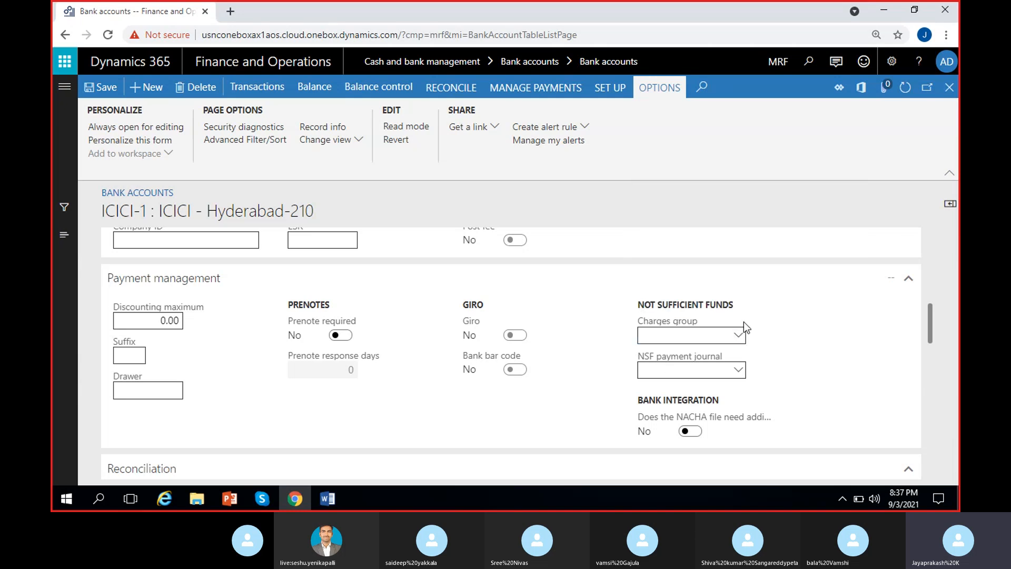
pyautogui.click(670, 373)
pyautogui.click(742, 369)
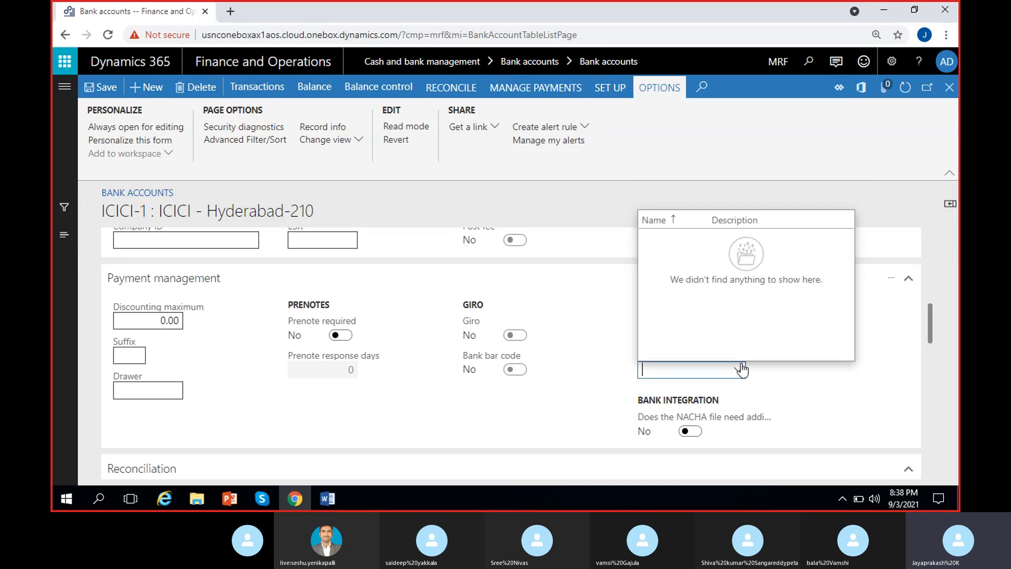
pyautogui.click(754, 372)
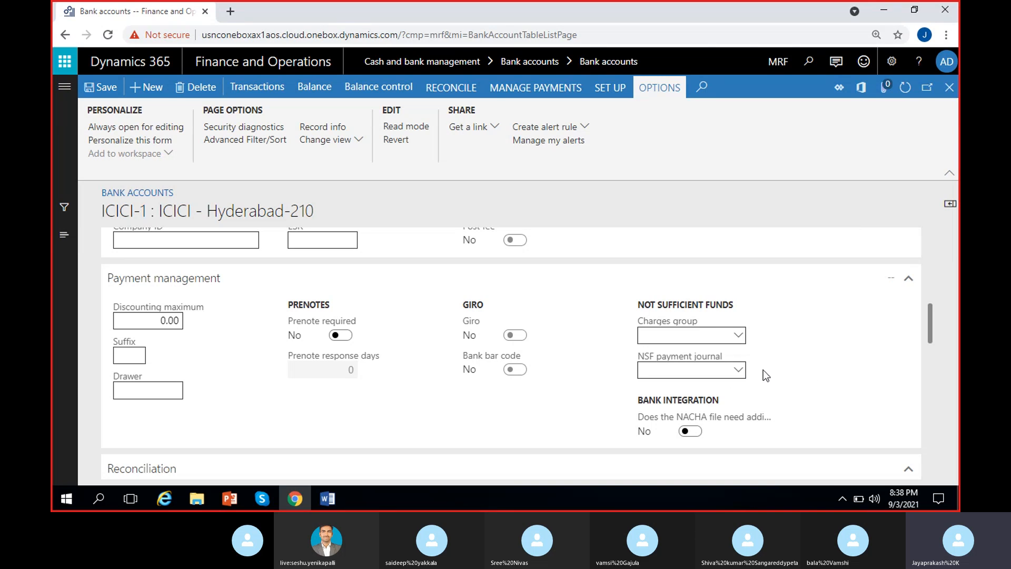
pyautogui.click(738, 369)
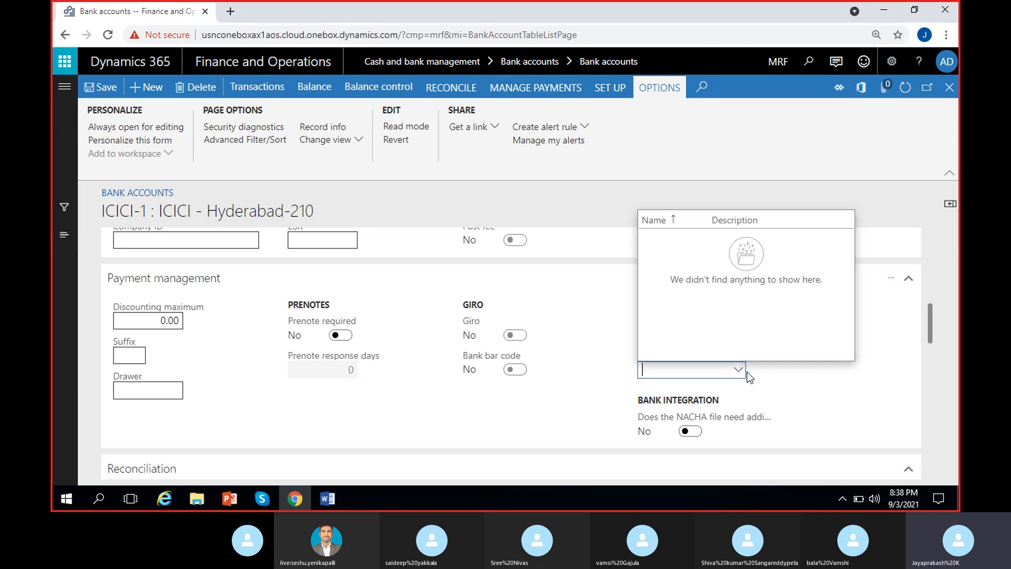
pyautogui.click(770, 386)
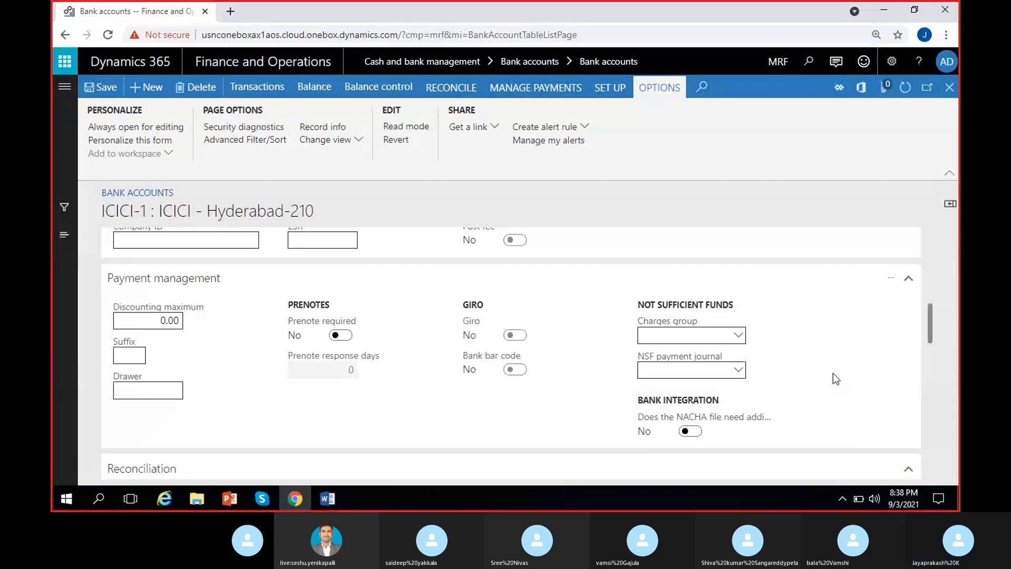
# Turn on advanced bank reconciliation for the ICICI-1 bank account and examine its bank name in statements and other reconciliation fields.
pyautogui.scroll(-1, 836, 379)
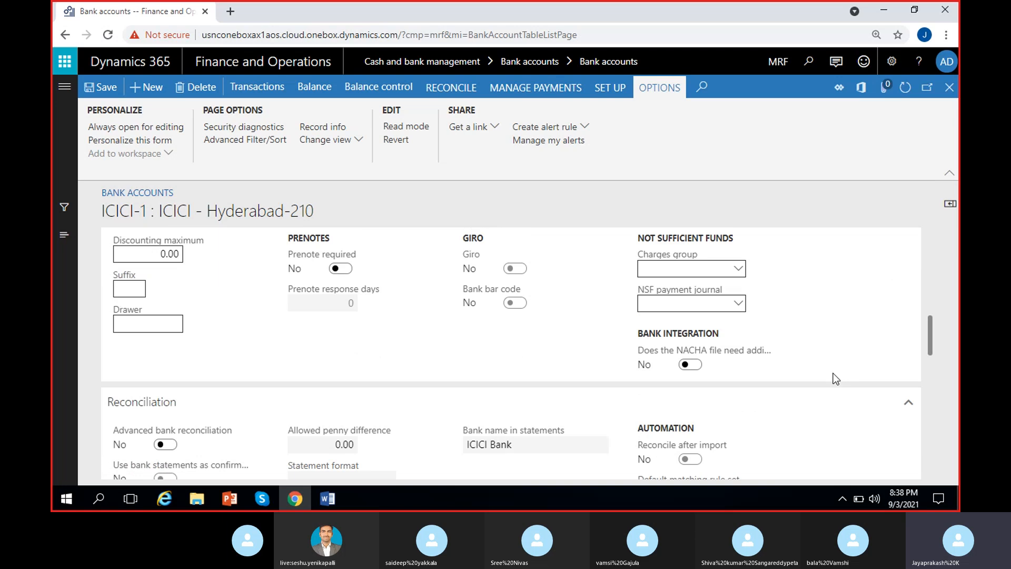
pyautogui.scroll(-2, 836, 379)
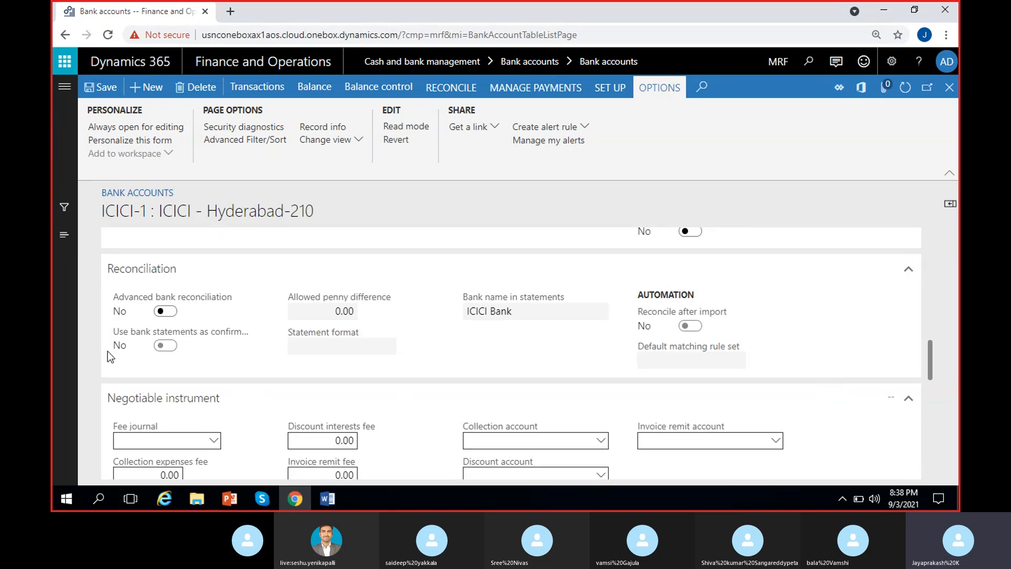
pyautogui.click(164, 312)
pyautogui.click(503, 312)
pyautogui.moveTo(542, 314); pyautogui.dragTo(413, 324)
pyautogui.click(514, 332)
pyautogui.moveTo(332, 309)
pyautogui.moveTo(202, 330)
pyautogui.scroll(-1, 248, 354)
pyautogui.scroll(-2, 248, 354)
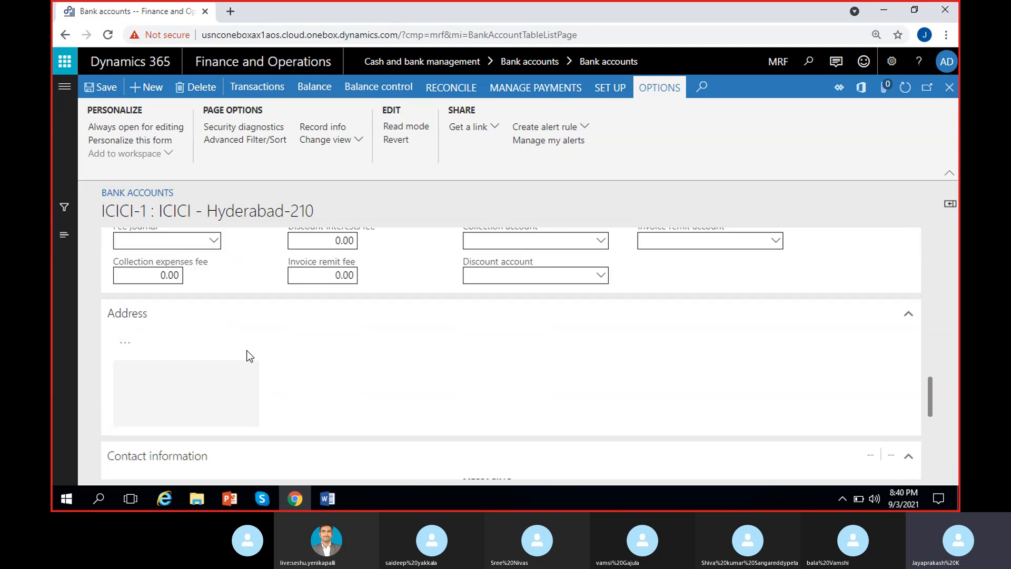
# Examine the Negotiable instrument fields of the ICICI-1 bank account, including the choices for the collection account and fee journal.
pyautogui.scroll(1, 248, 354)
pyautogui.scroll(1, 249, 355)
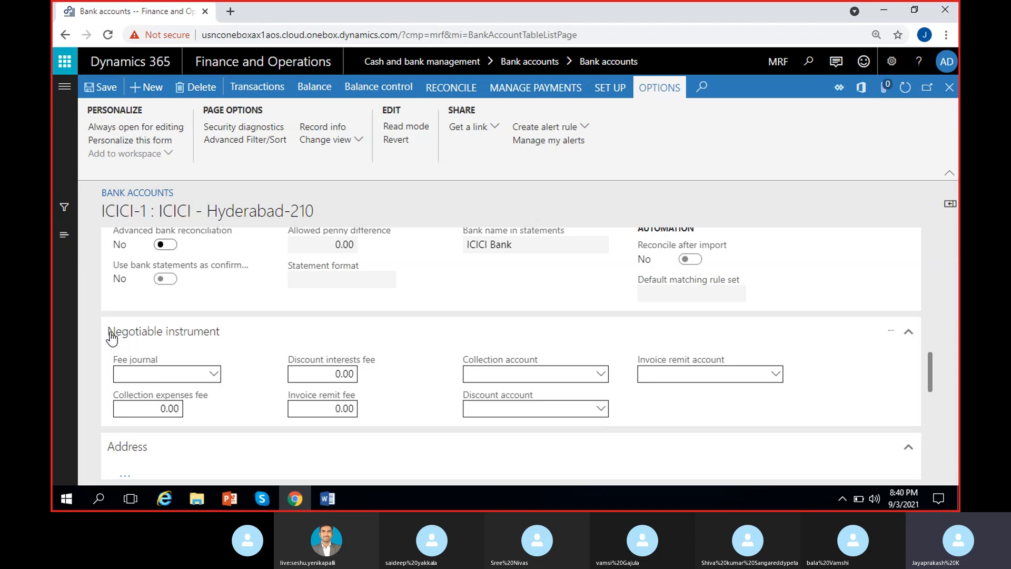
pyautogui.click(206, 342)
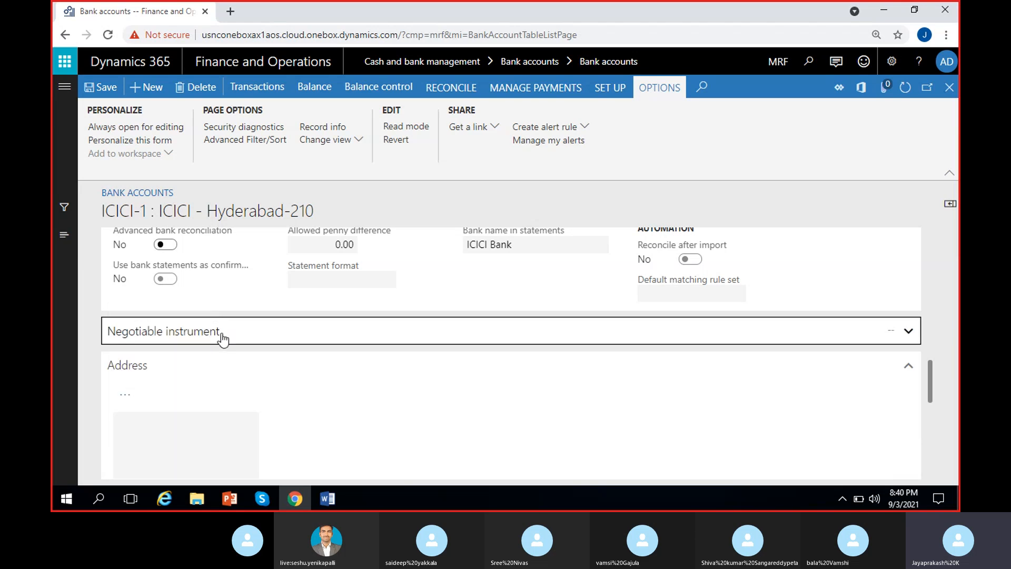
pyautogui.click(218, 334)
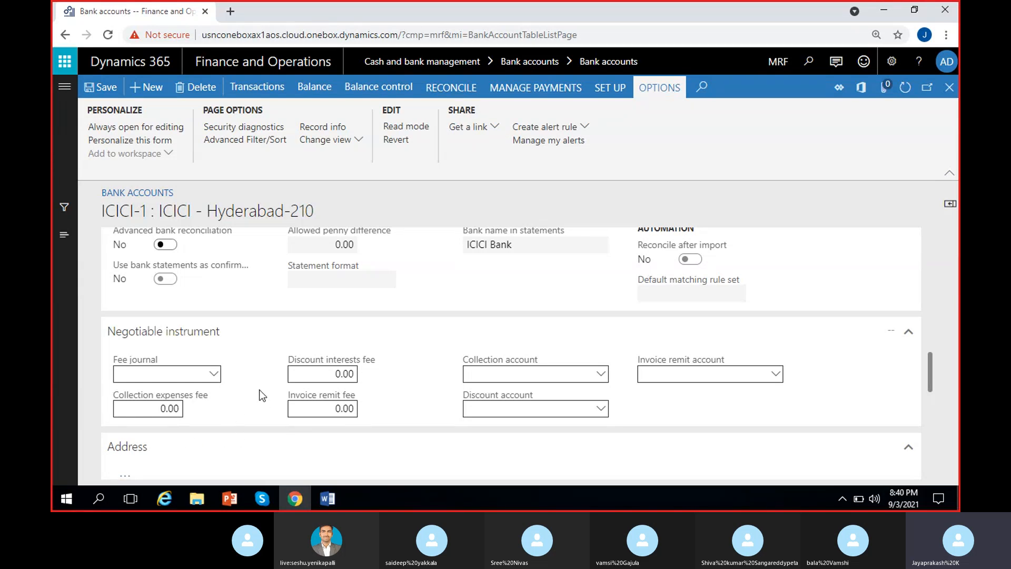
pyautogui.click(602, 376)
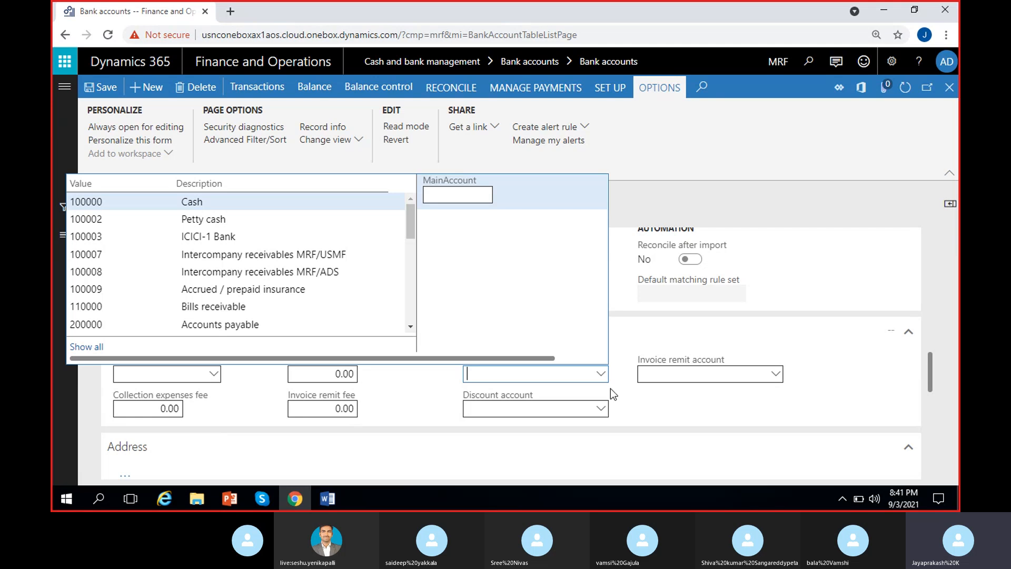
pyautogui.click(611, 388)
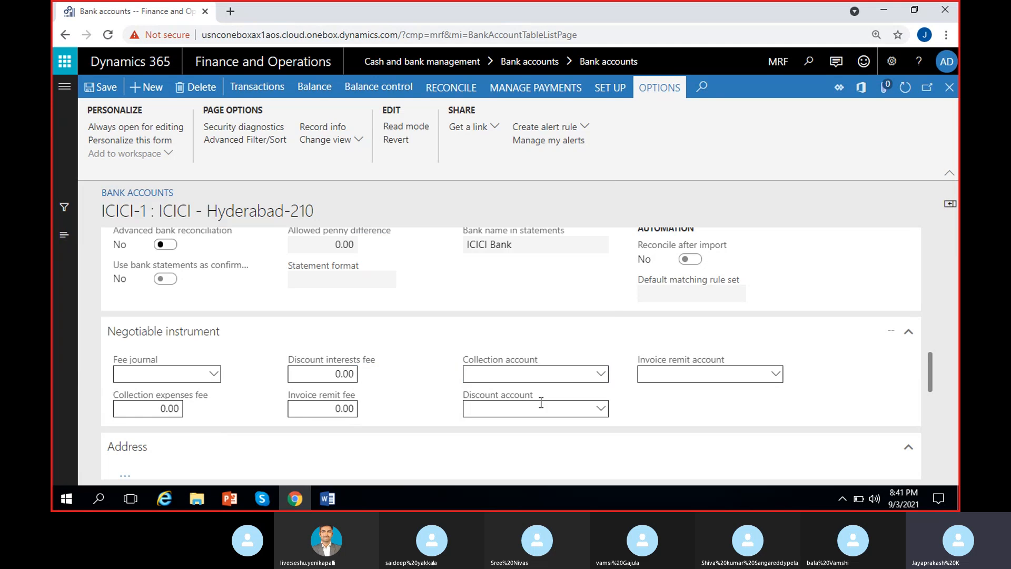
pyautogui.click(214, 376)
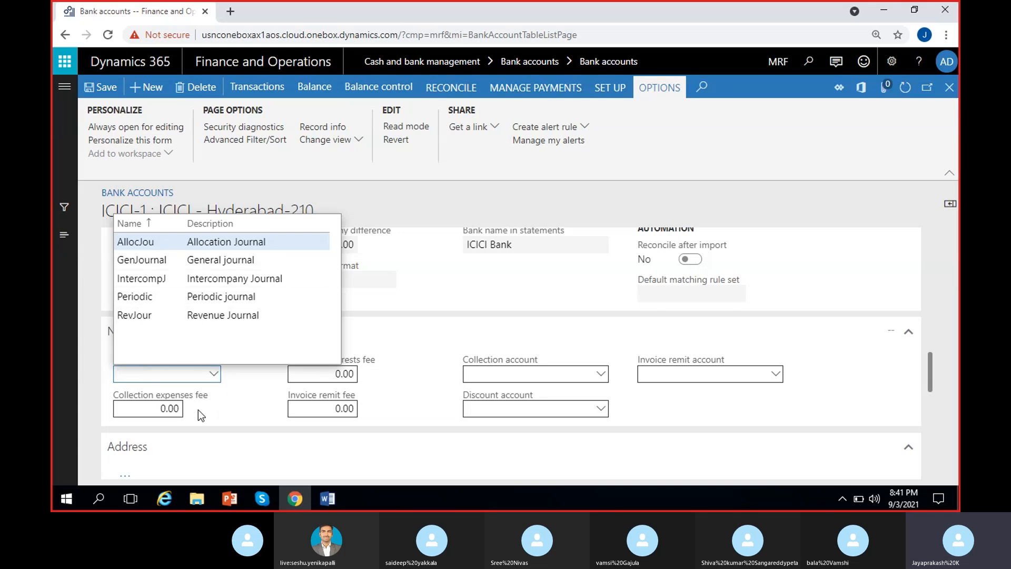
pyautogui.click(229, 386)
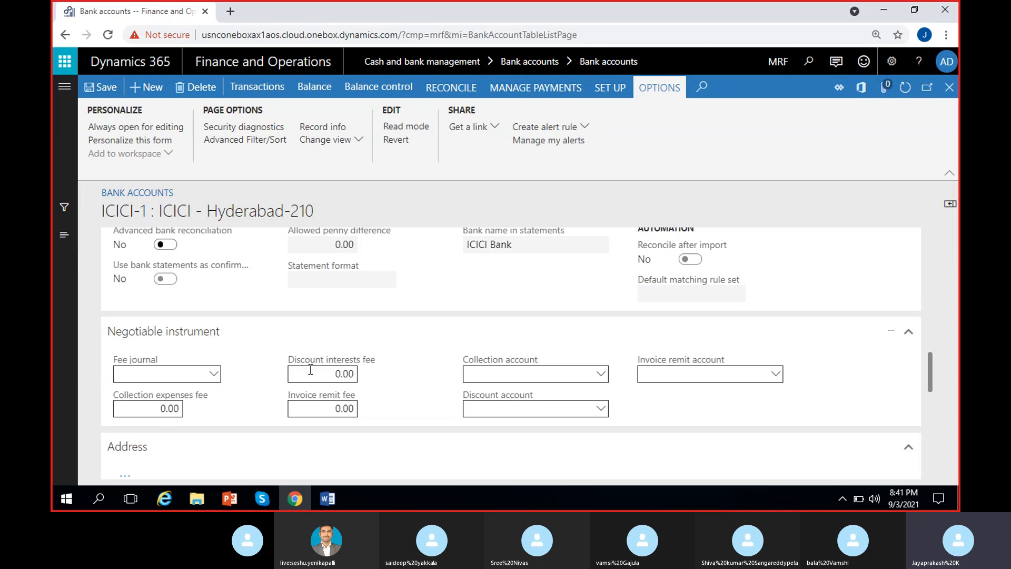
pyautogui.moveTo(372, 364)
pyautogui.moveTo(332, 401)
# Start a new address for the ICICI-1 bank account and name it ICICI Bank.
pyautogui.scroll(-1, 372, 447)
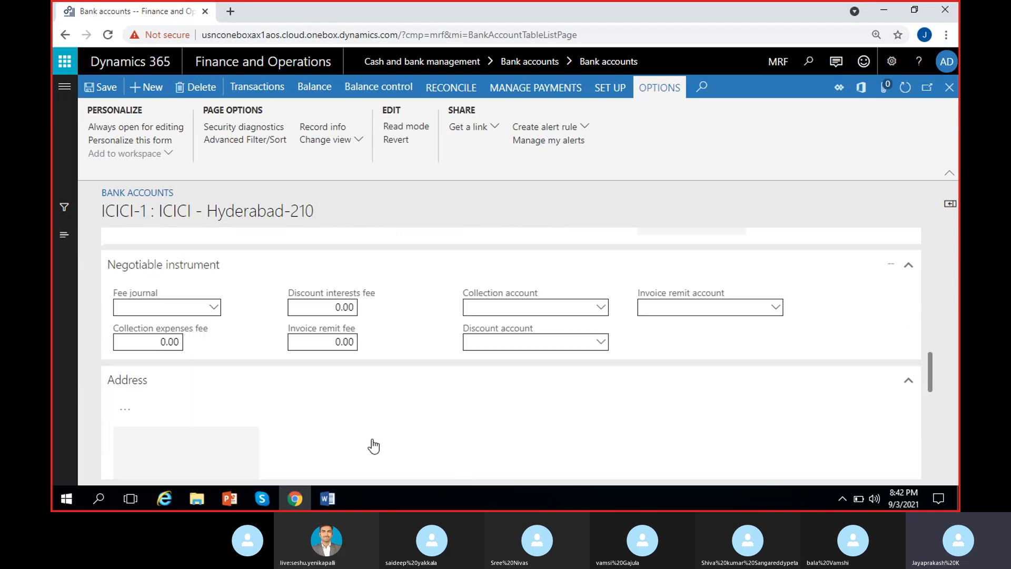
pyautogui.scroll(-3, 372, 439)
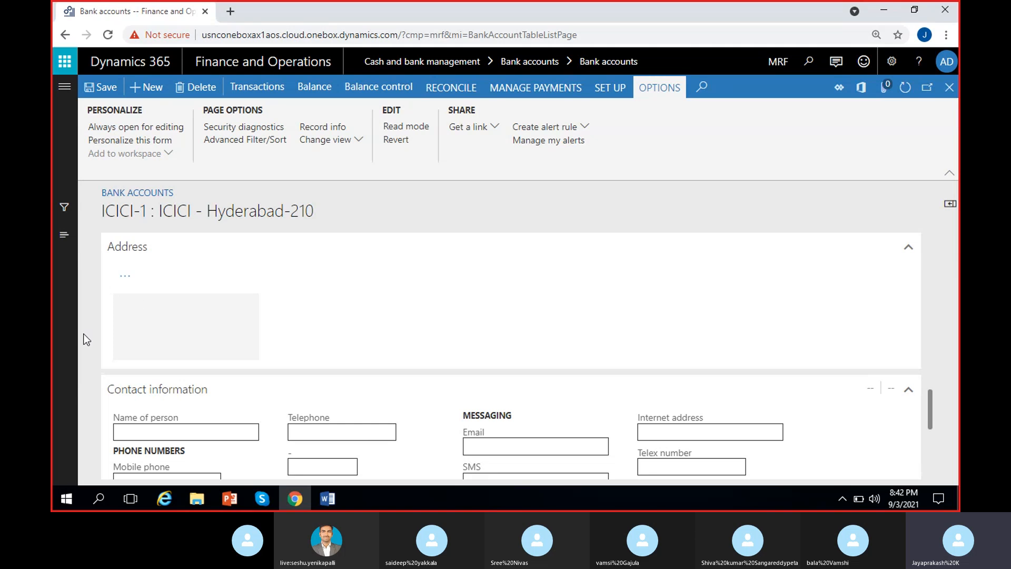
pyautogui.scroll(1, 180, 300)
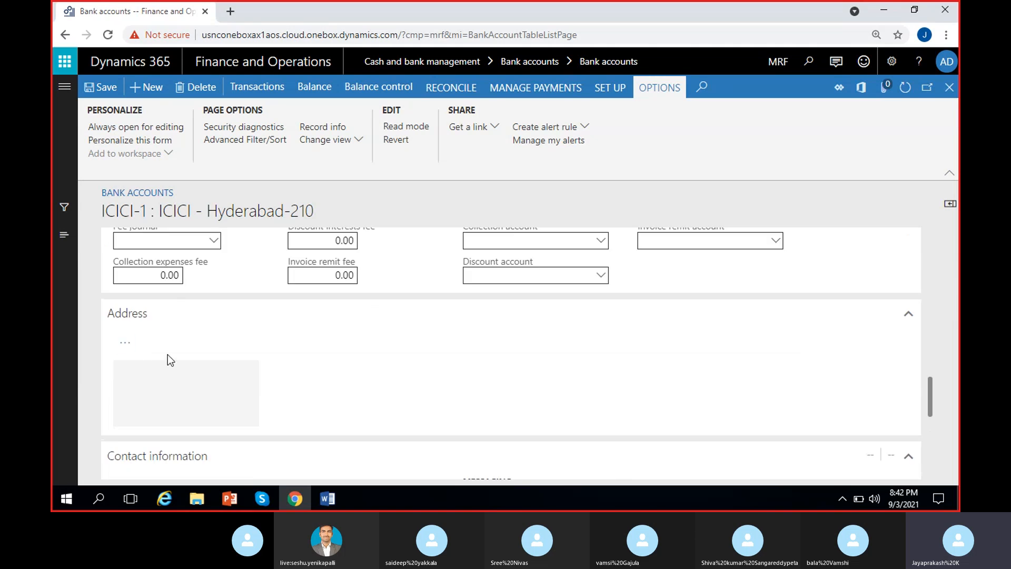
pyautogui.click(125, 344)
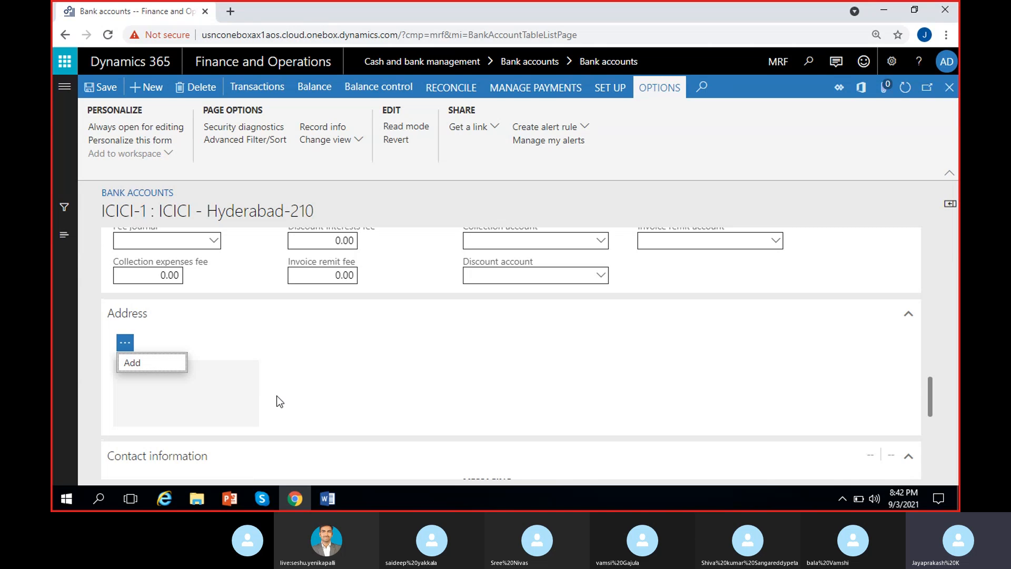
pyautogui.click(145, 363)
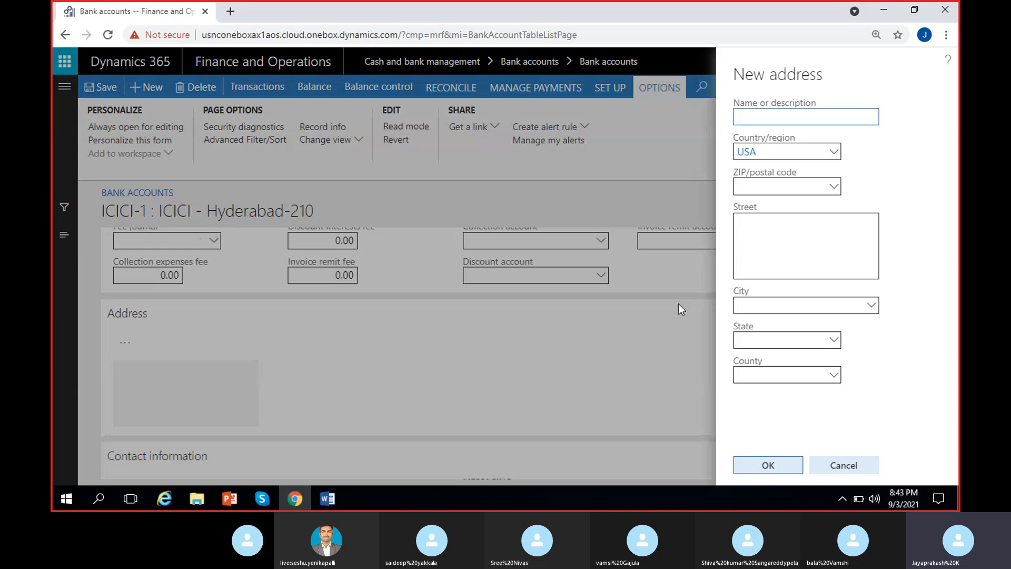
pyautogui.write('ICICi Bank')
pyautogui.press('BackSpace')
pyautogui.press('BackSpace')
pyautogui.write('I')
# Enter the bank branch's street address in the new address and confirm it.
pyautogui.click(832, 187)
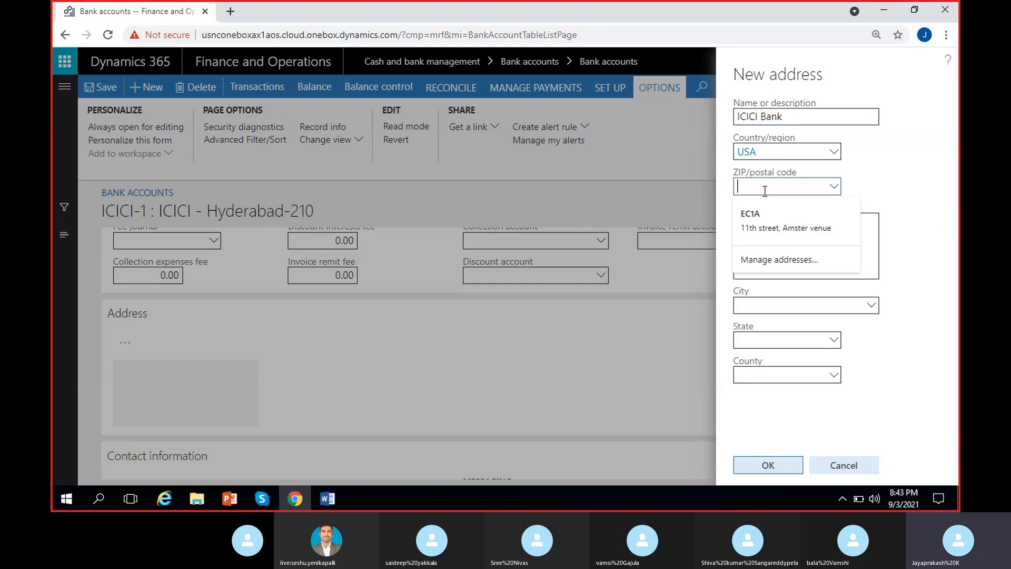
pyautogui.moveTo(956, 299); pyautogui.dragTo(806, 255)
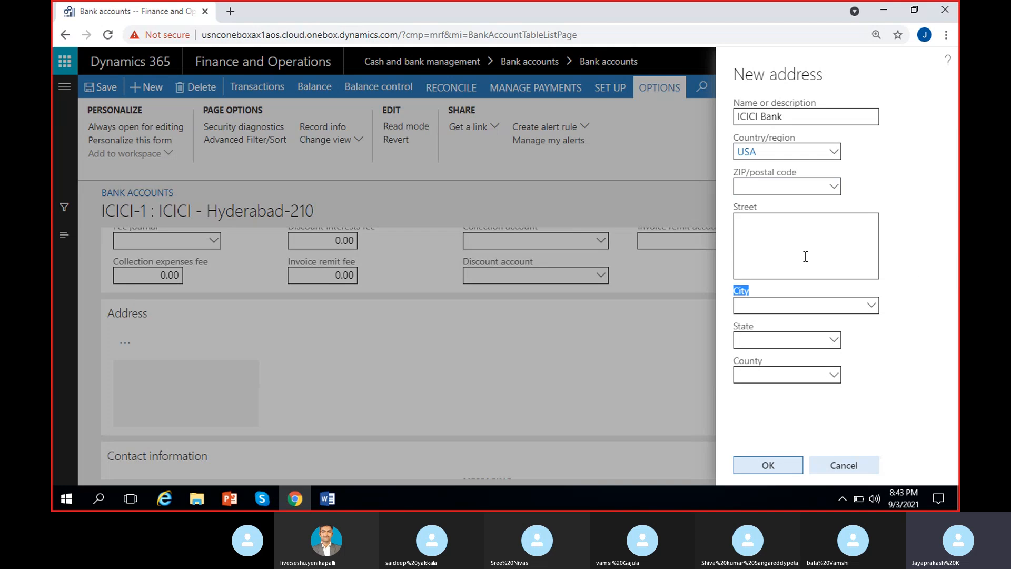
pyautogui.click(779, 255)
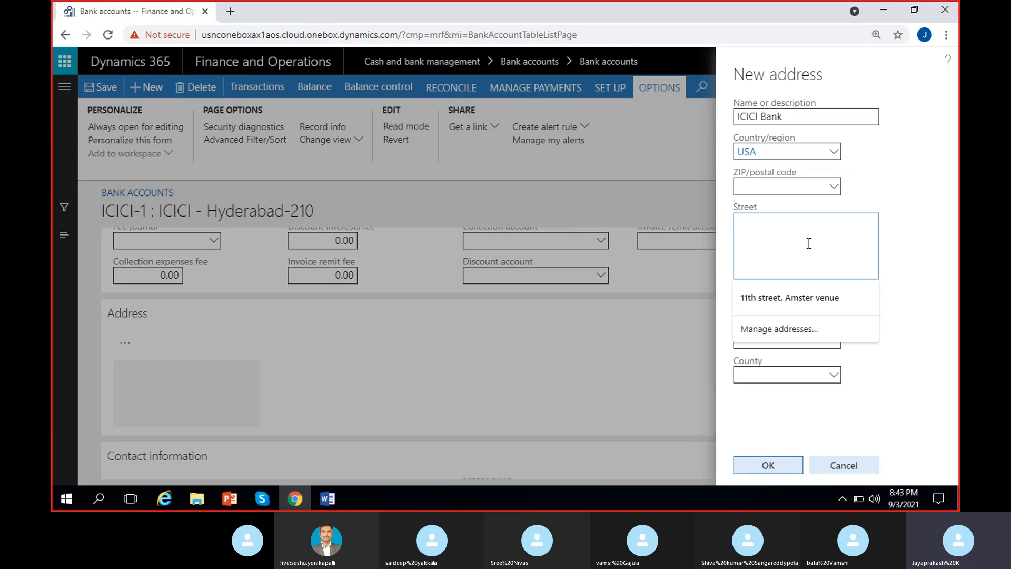
pyautogui.write('GA')
pyautogui.press('BackSpace')
pyautogui.press('BackSpace')
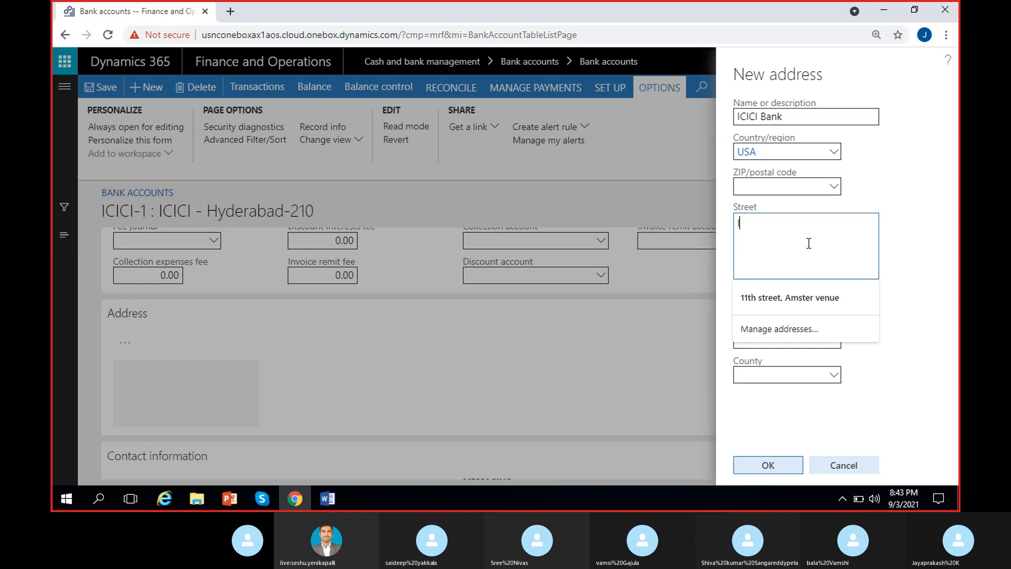
pyautogui.write('ICIC')
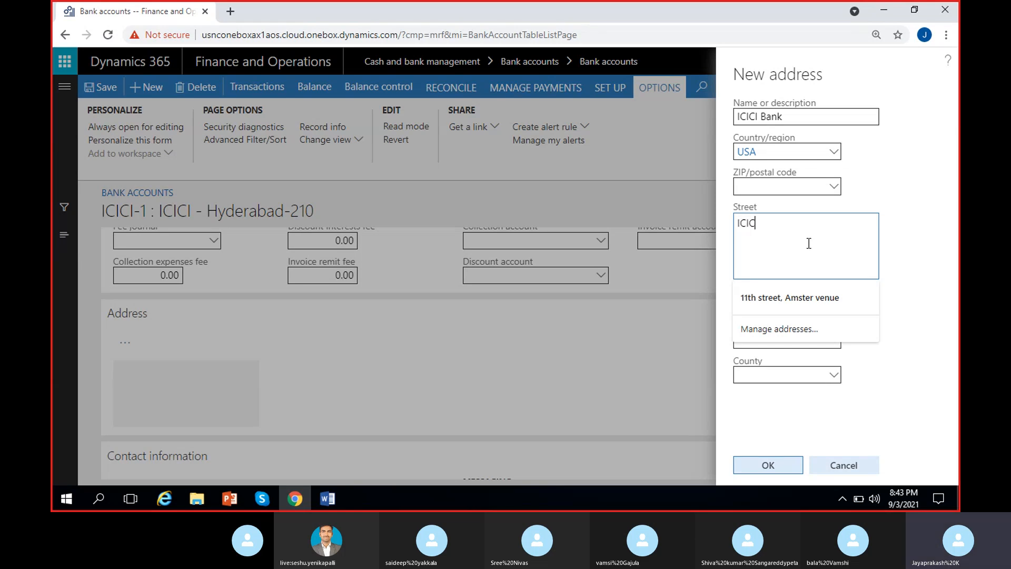
pyautogui.write('I Main branch,')
pyautogui.press('Return')
pyautogui.write('Gachibowli')
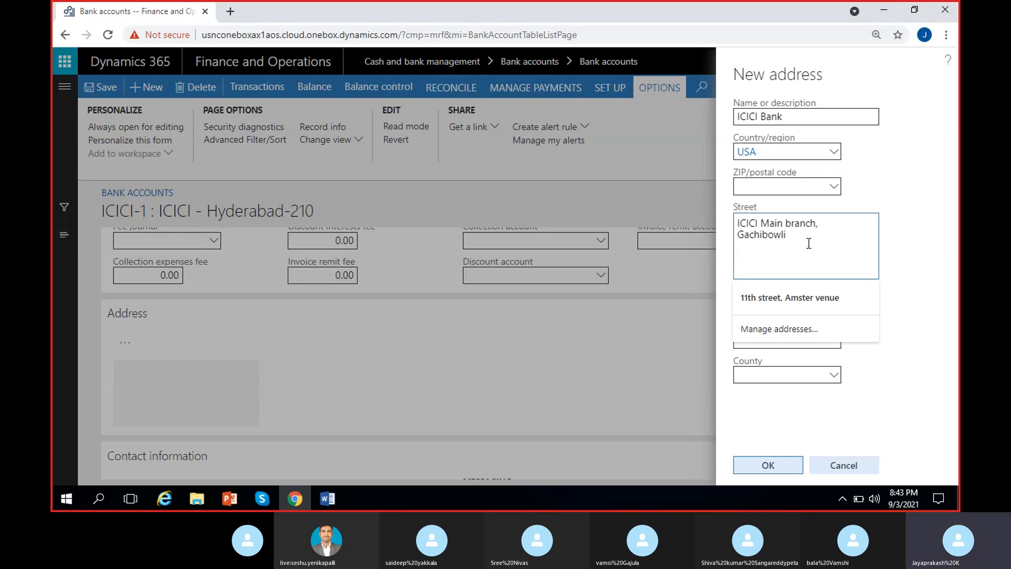
pyautogui.write(', Hyderabad')
pyautogui.click(796, 442)
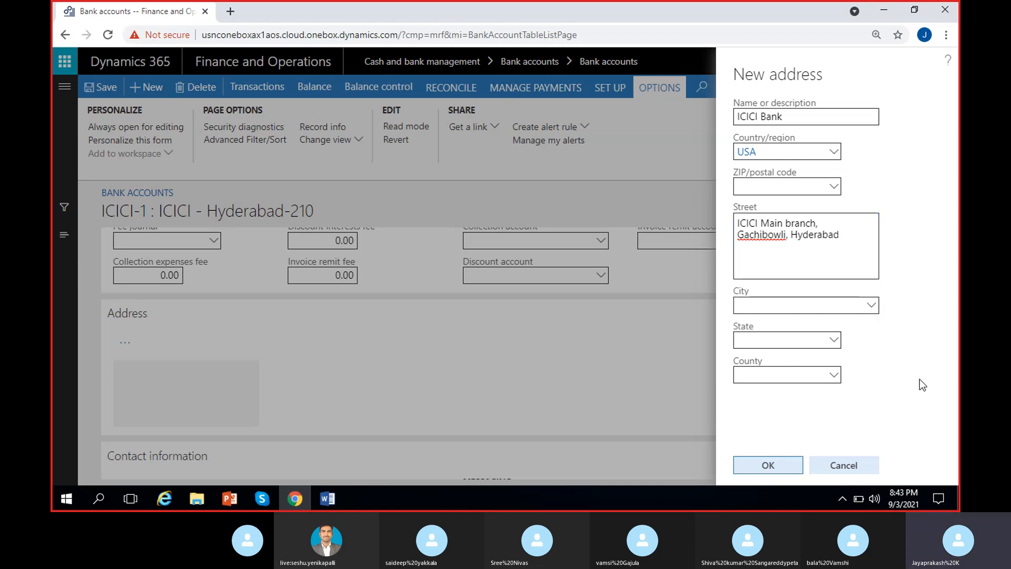
pyautogui.click(783, 463)
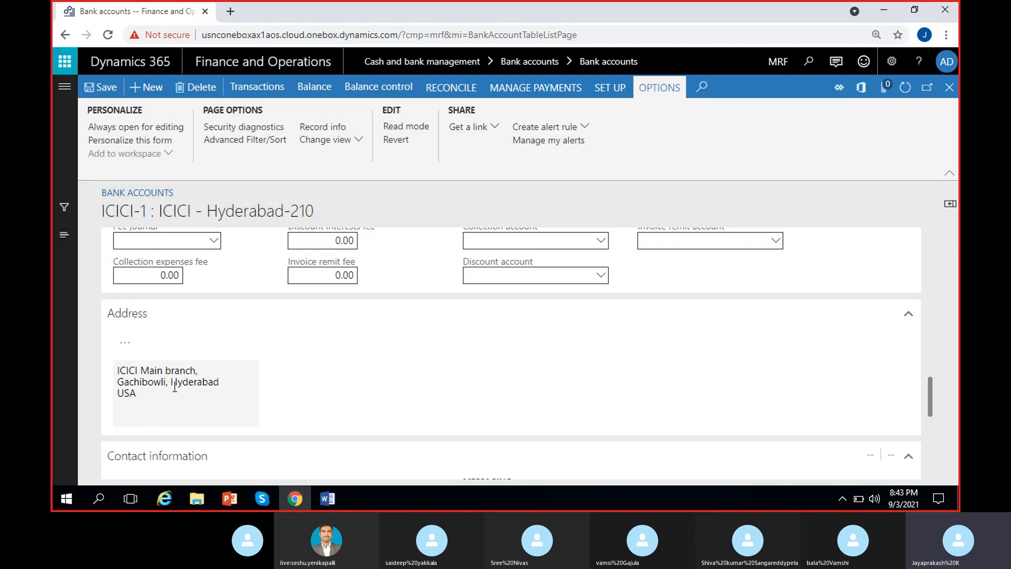
# Review the added bank address and the actions available for it.
pyautogui.moveTo(161, 400); pyautogui.dragTo(115, 371)
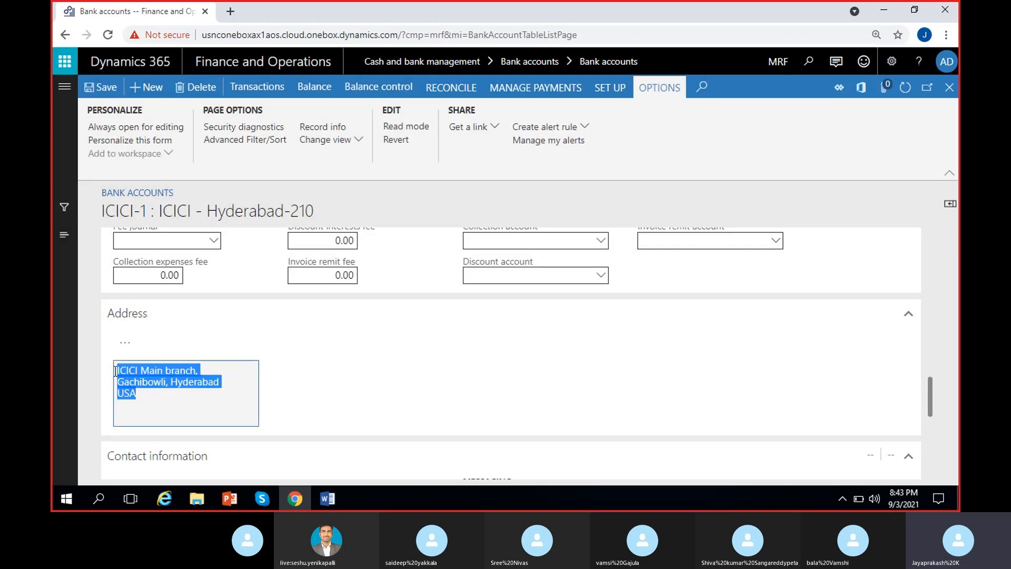
pyautogui.click(392, 381)
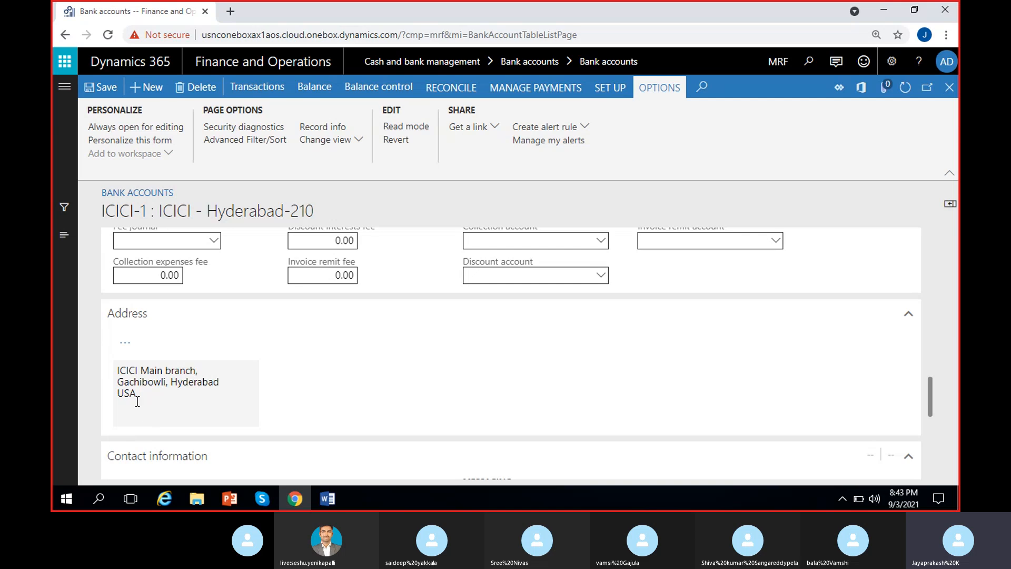
pyautogui.click(125, 344)
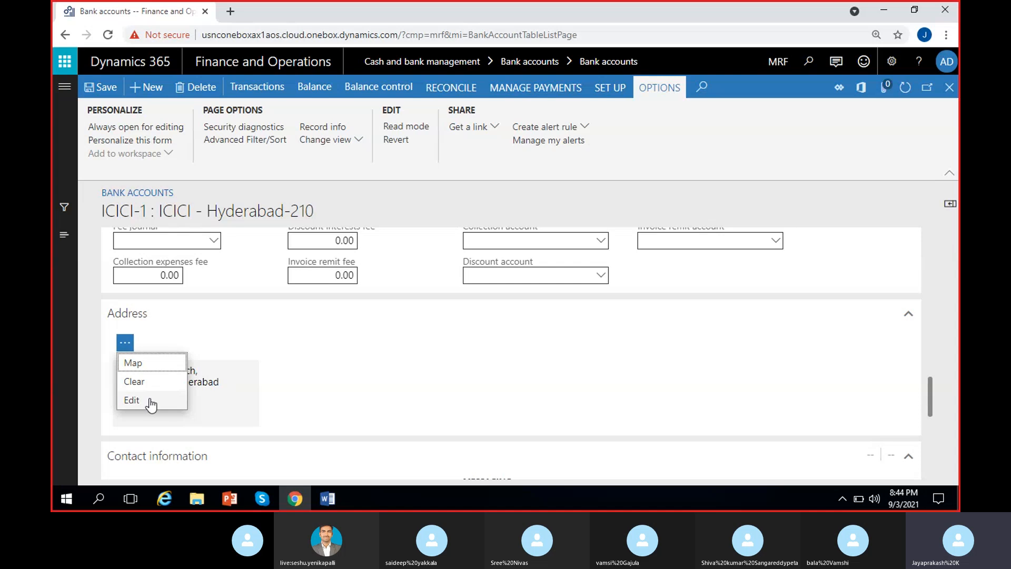
pyautogui.click(409, 394)
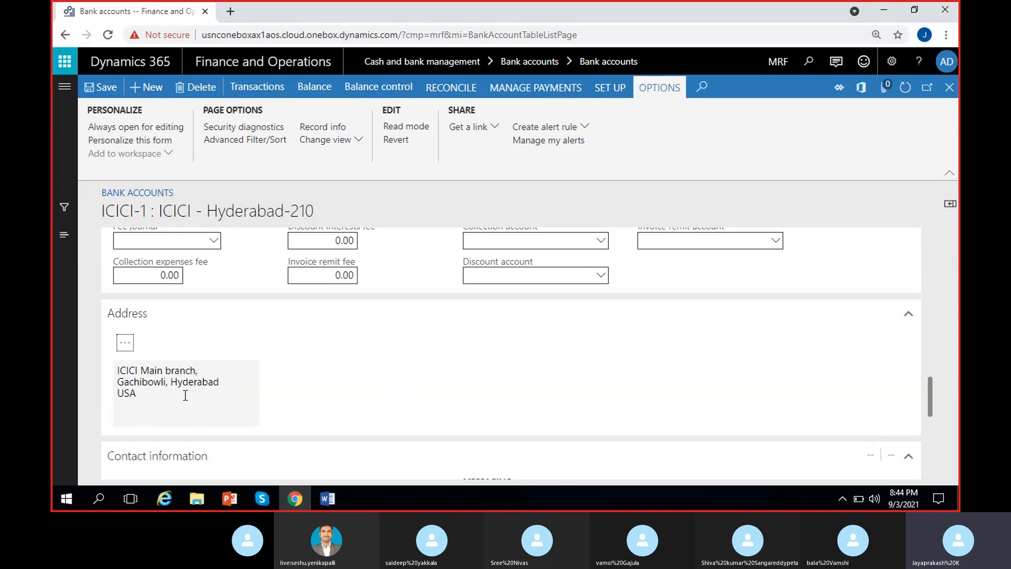
pyautogui.click(202, 391)
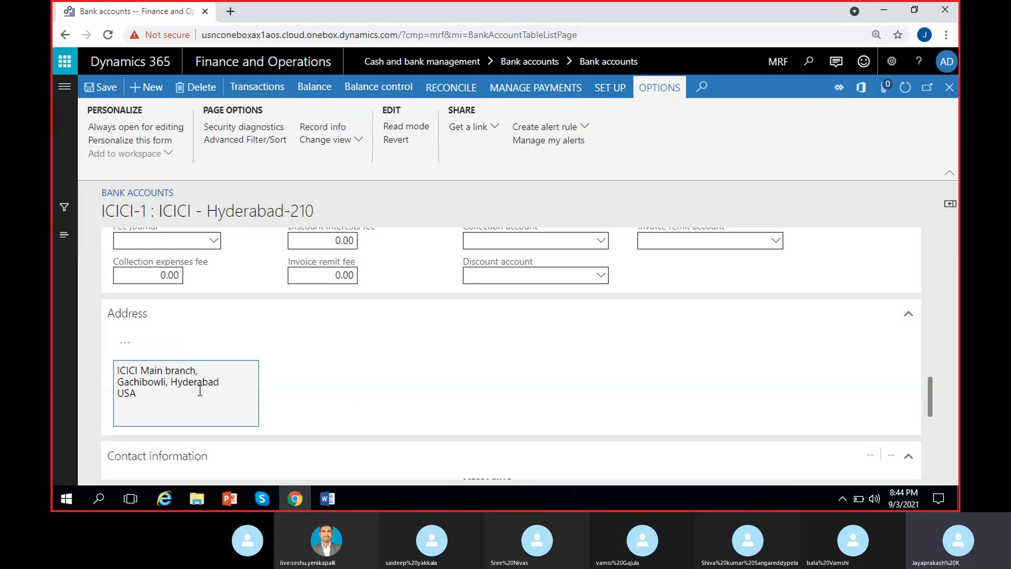
# Examine the Contact information fields for the contact person, phone numbers, messaging and internet address.
pyautogui.scroll(-1, 253, 404)
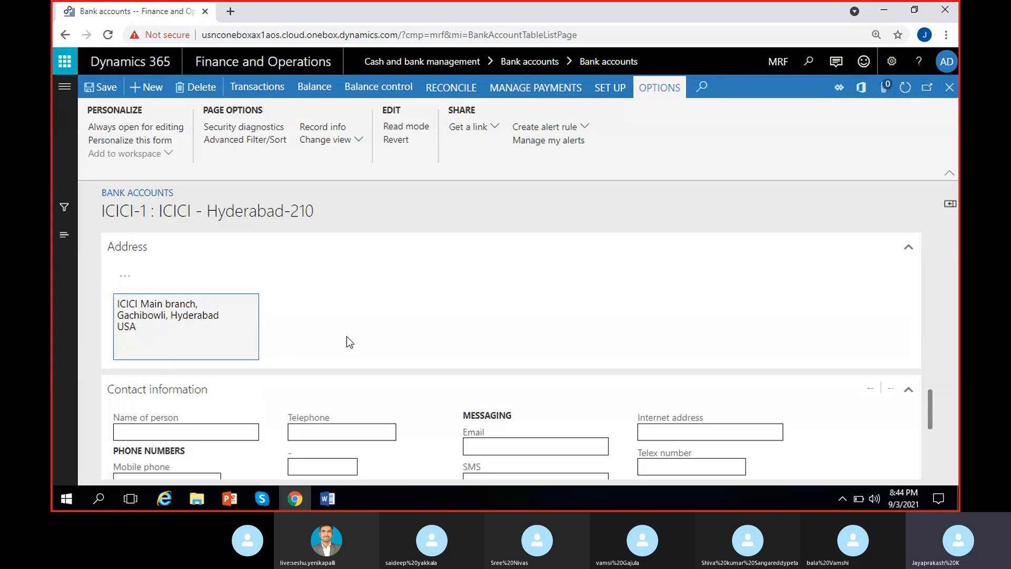
pyautogui.scroll(-1, 346, 336)
pyautogui.scroll(-1, 248, 374)
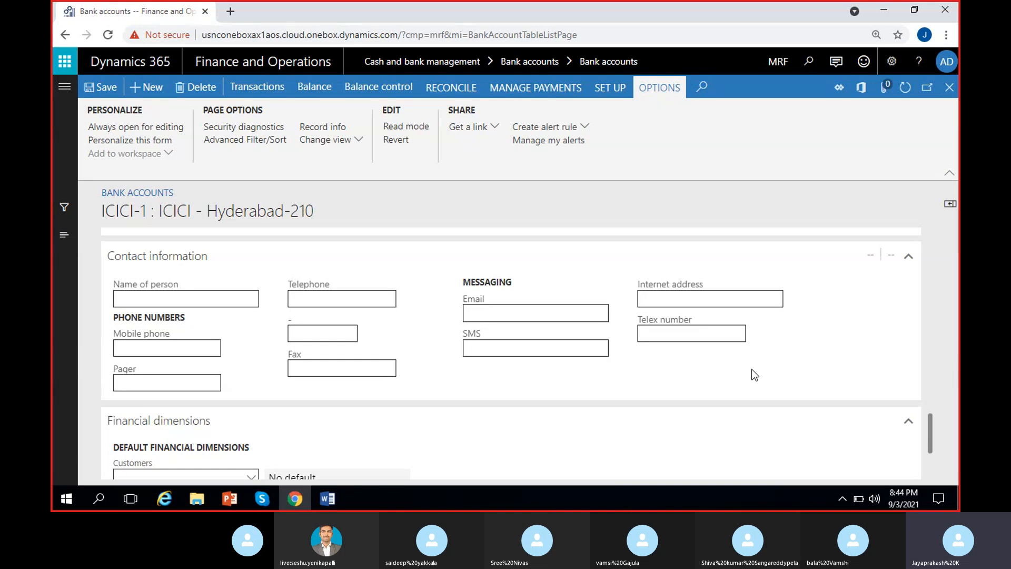
pyautogui.click(150, 300)
# Check the values available for the MRF_Department default financial dimension.
pyautogui.scroll(-3, 488, 376)
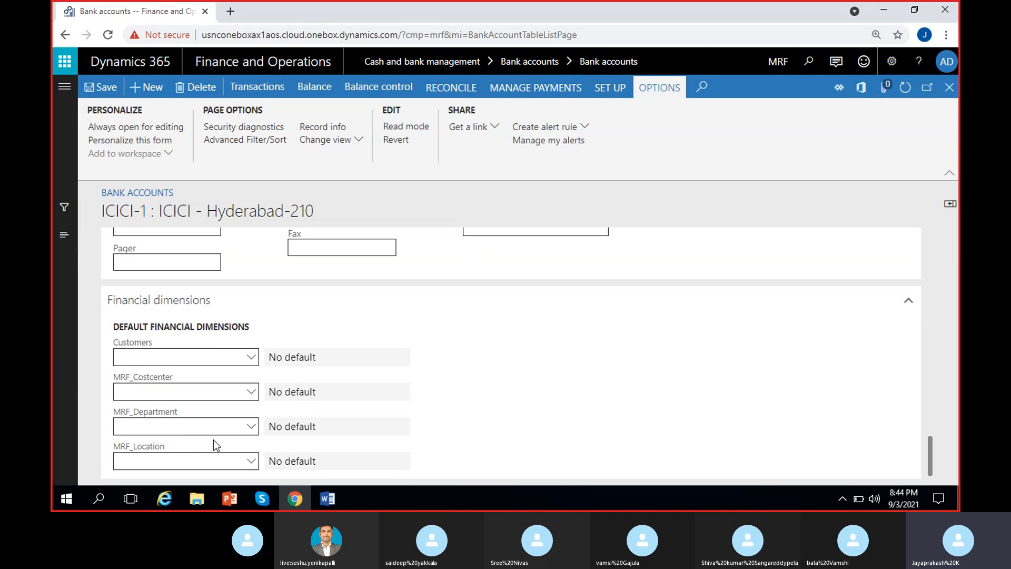
pyautogui.click(252, 428)
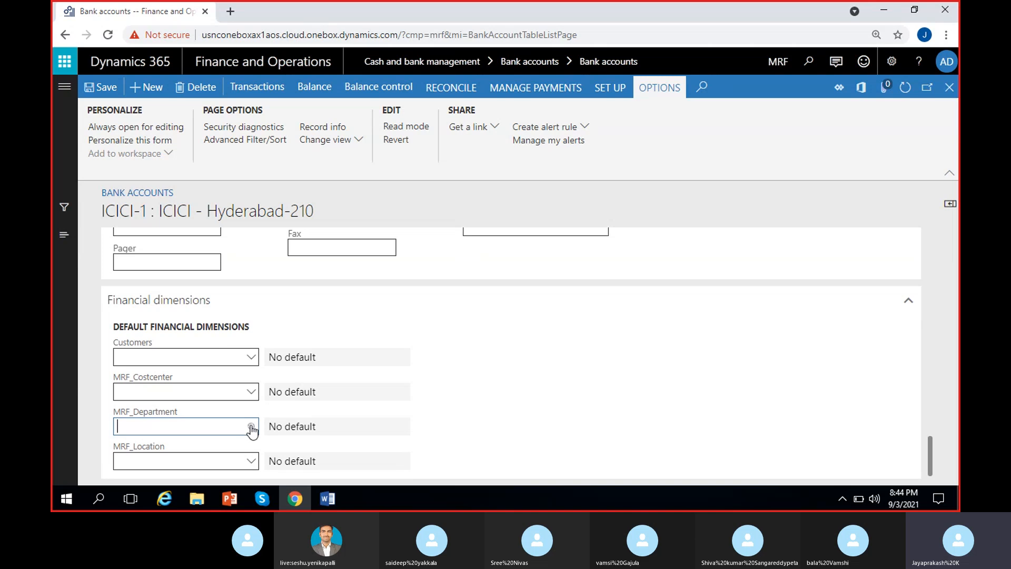
pyautogui.click(251, 429)
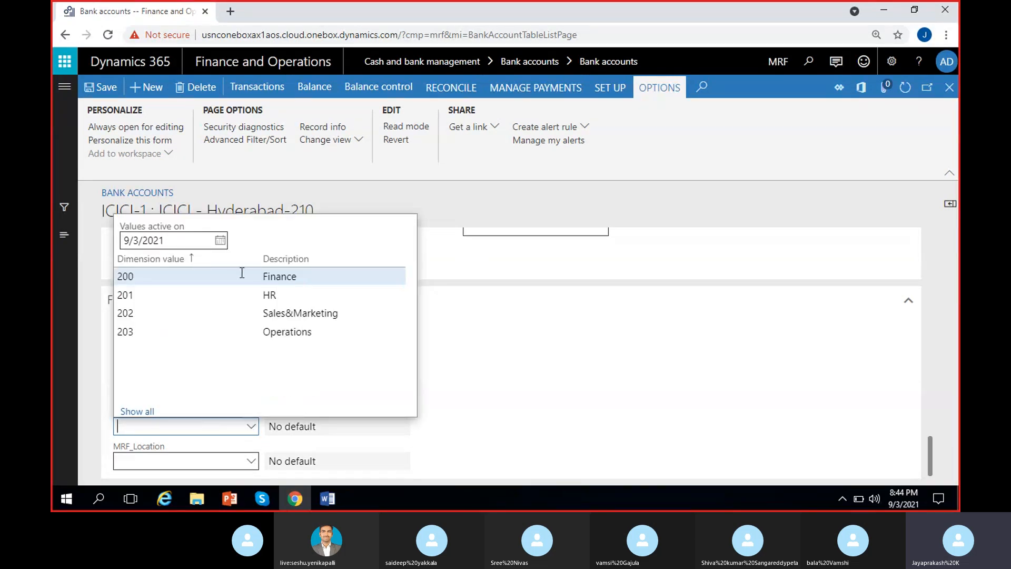
pyautogui.click(448, 432)
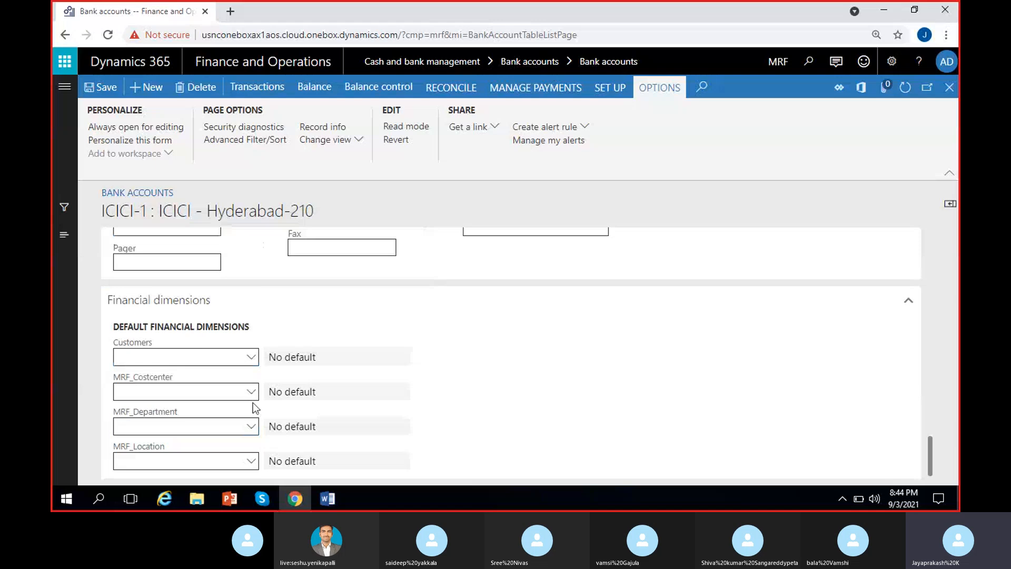
# Set the default MRF_Location financial dimension to 100 (Hyderabad) and save the bank account.
pyautogui.click(250, 462)
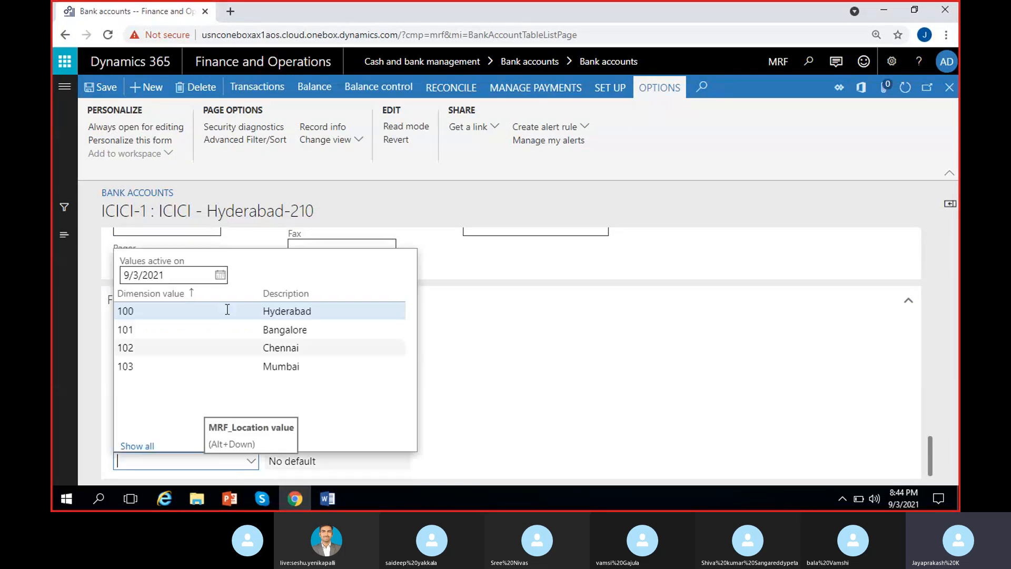
pyautogui.click(267, 313)
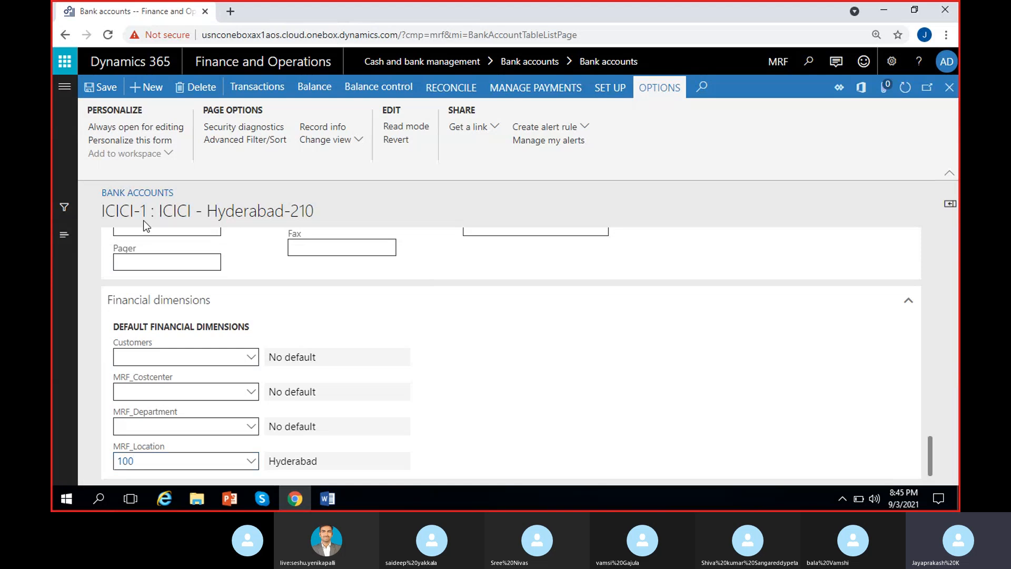
pyautogui.click(108, 90)
pyautogui.click(102, 377)
pyautogui.click(100, 89)
# View the balance of the ICICI-1 bank account.
pyautogui.scroll(10, 369, 400)
pyautogui.scroll(5, 346, 416)
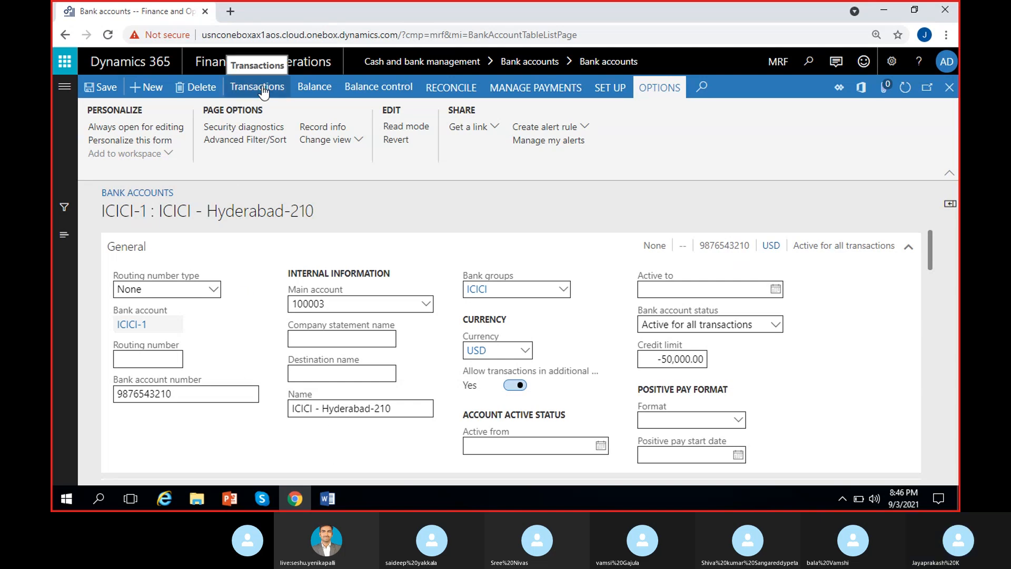
pyautogui.click(318, 93)
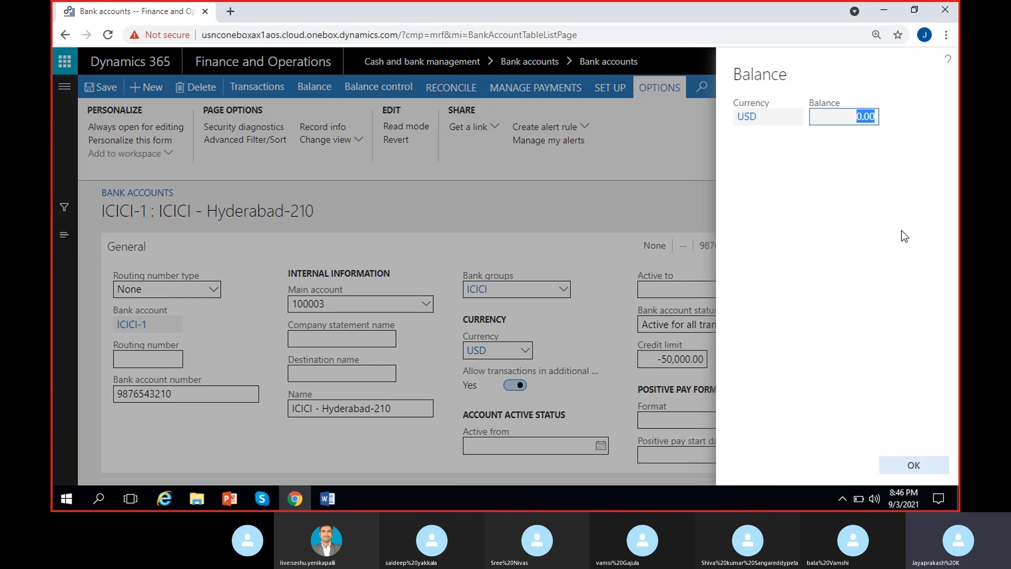
# Close the balance view and check the bank transactions of the ICICI-1 account.
pyautogui.click(882, 283)
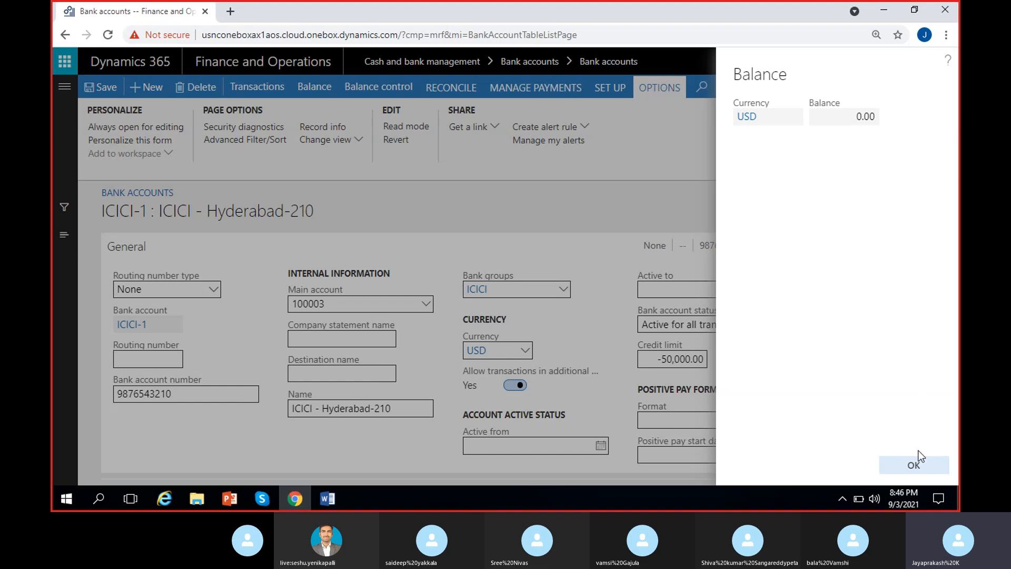
pyautogui.click(914, 466)
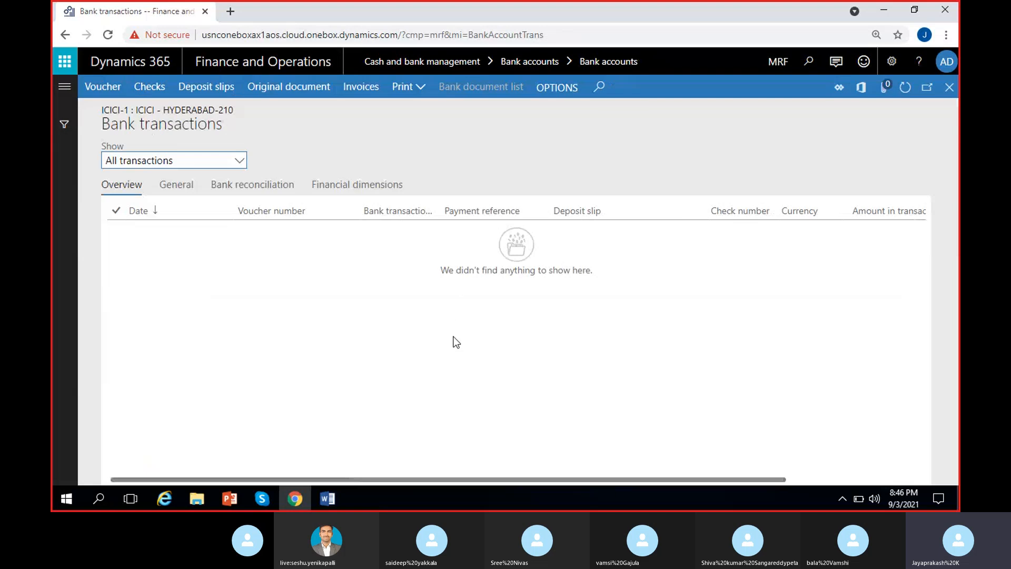
pyautogui.click(949, 87)
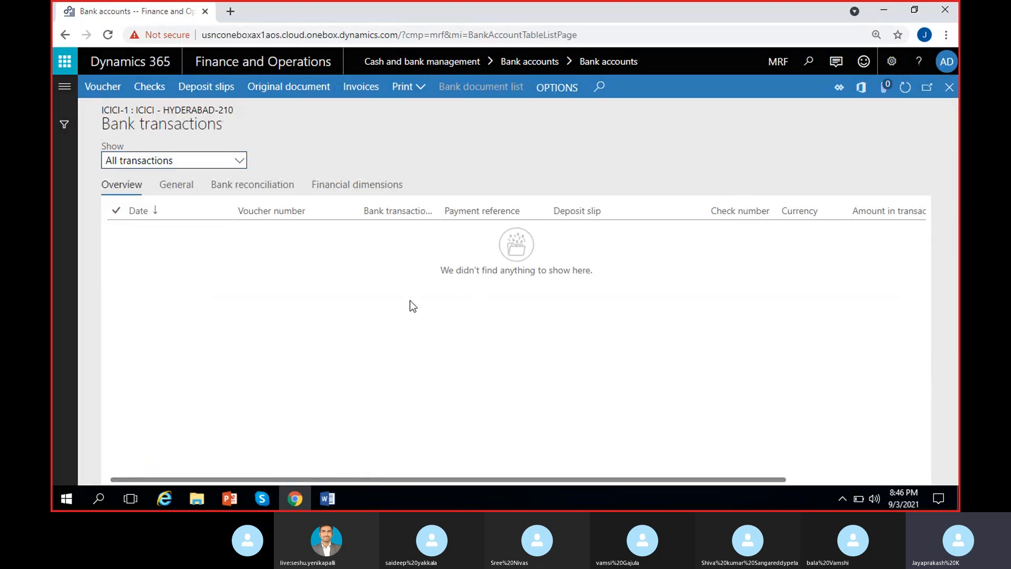
# Review the balance control for the ICICI-1 bank account and return to its details.
pyautogui.scroll(7, 381, 242)
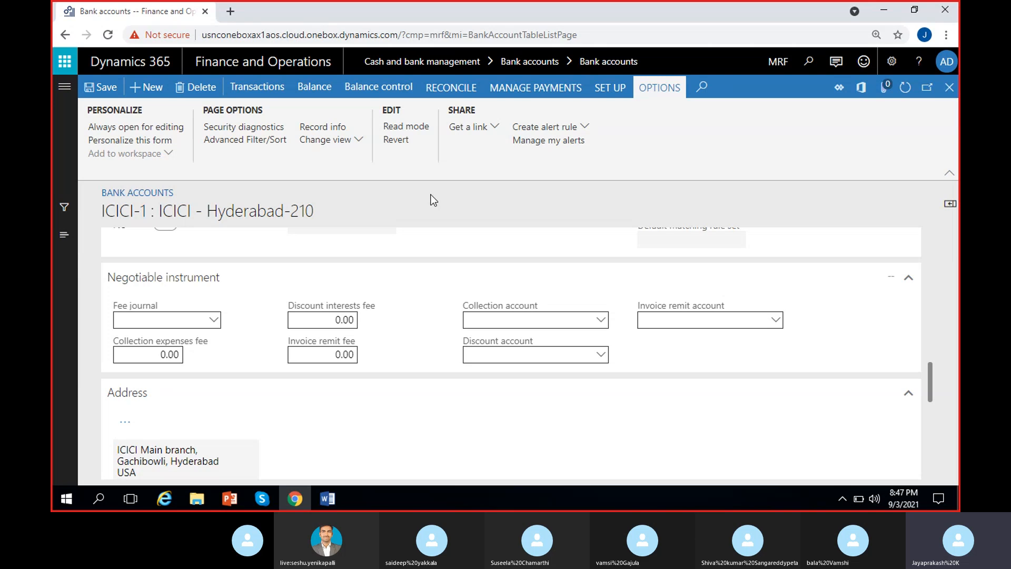
pyautogui.click(360, 90)
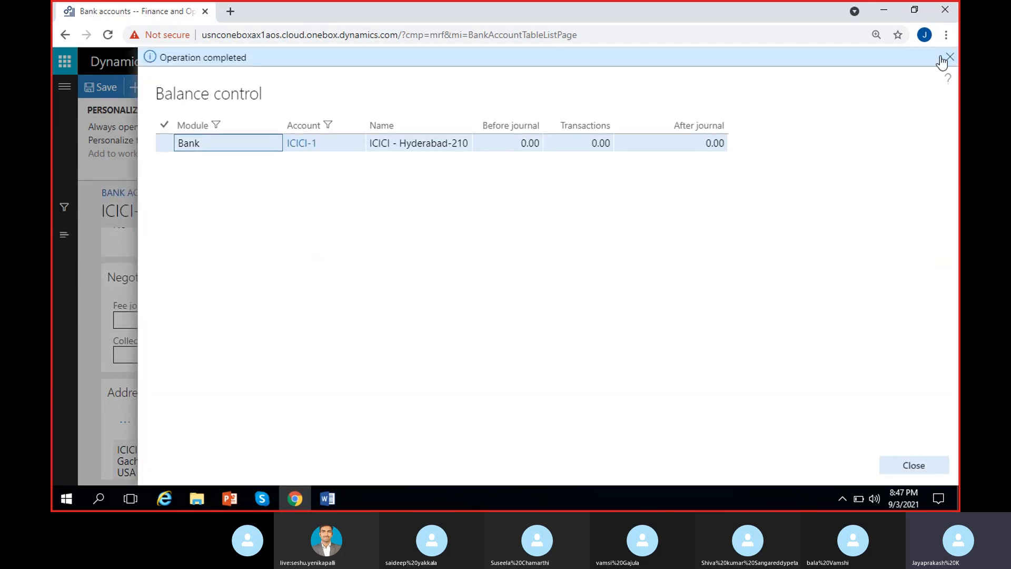
pyautogui.click(944, 62)
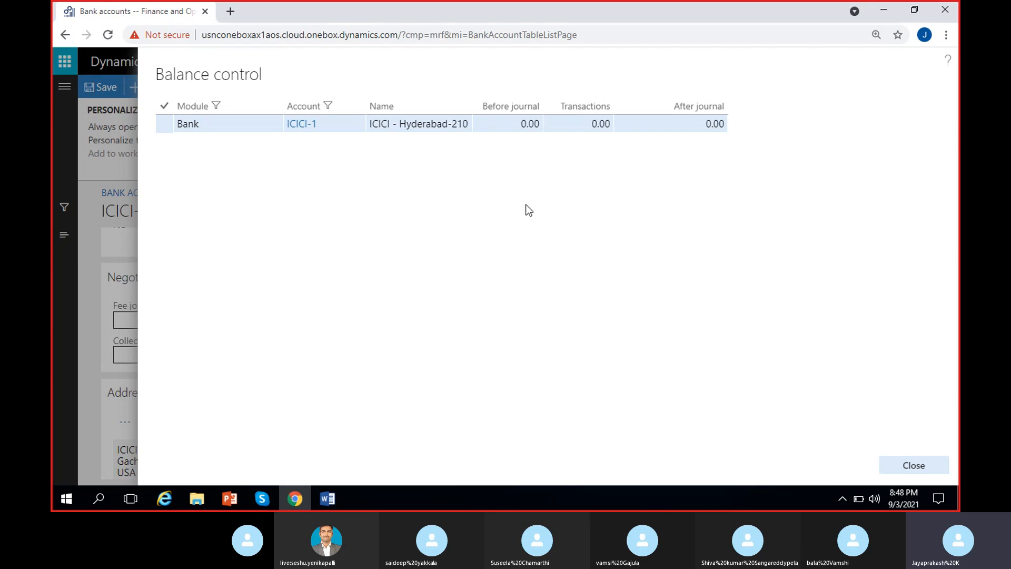
pyautogui.click(916, 465)
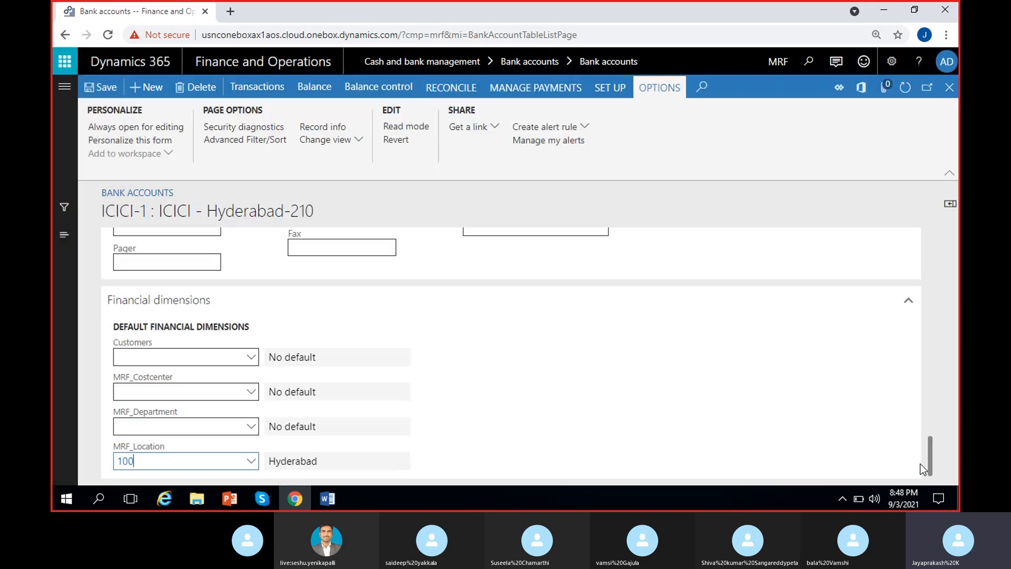
# Examine the reconciliation, payment management and setup functions available for the ICICI-1 bank account.
pyautogui.click(464, 89)
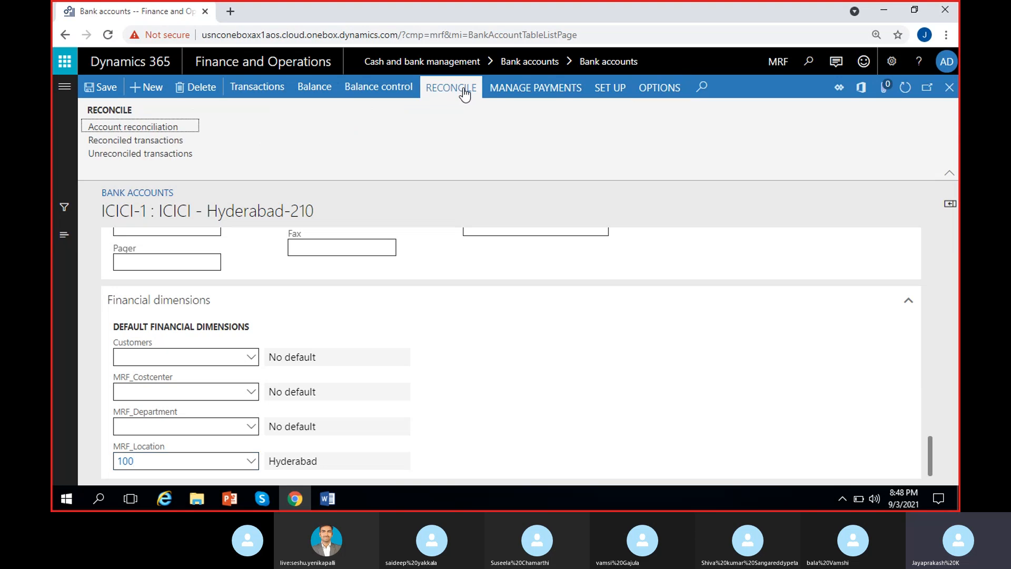
pyautogui.click(533, 91)
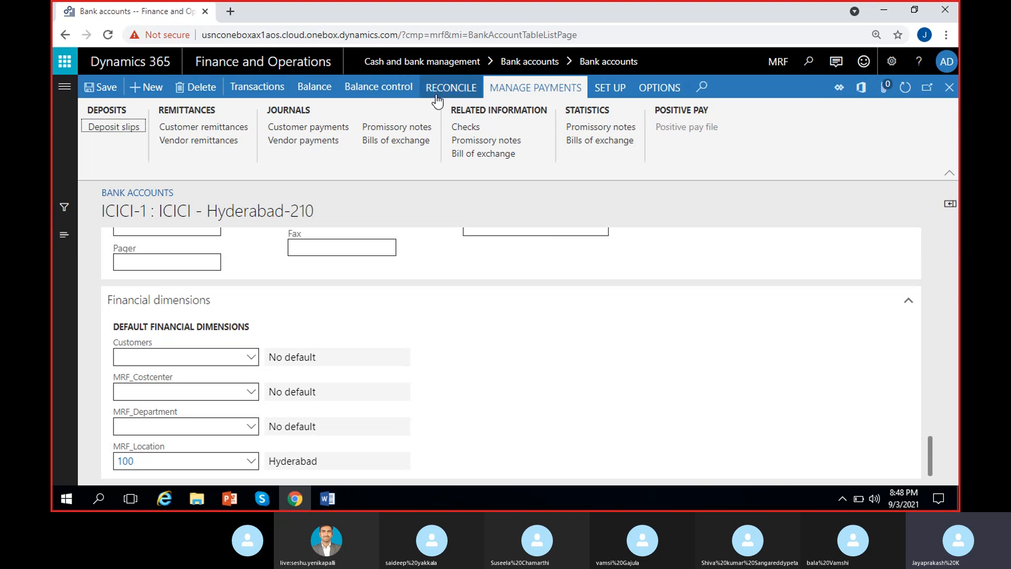
pyautogui.click(607, 88)
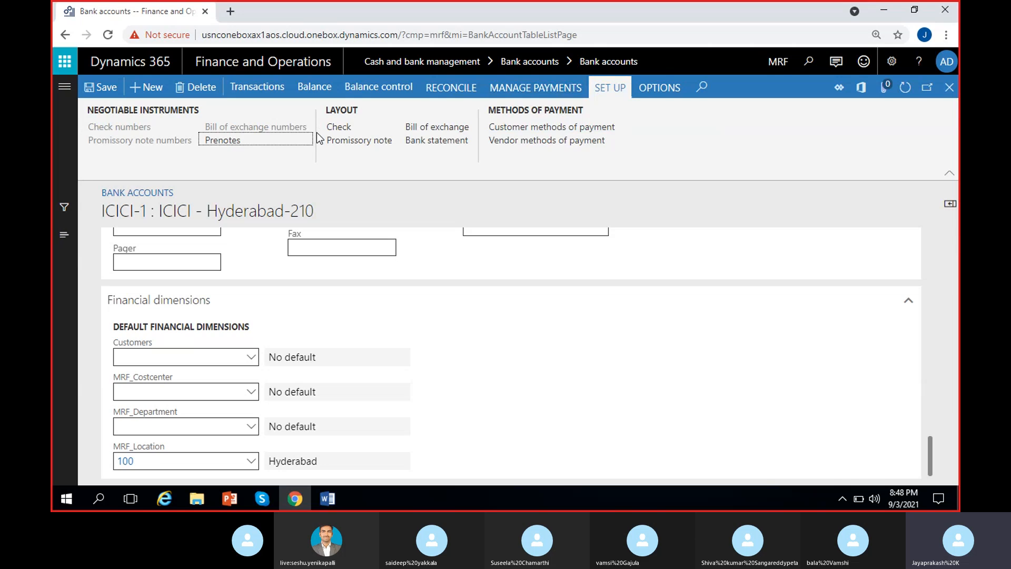
# View the checks related to the ICICI-1 bank account and return to its details.
pyautogui.click(548, 90)
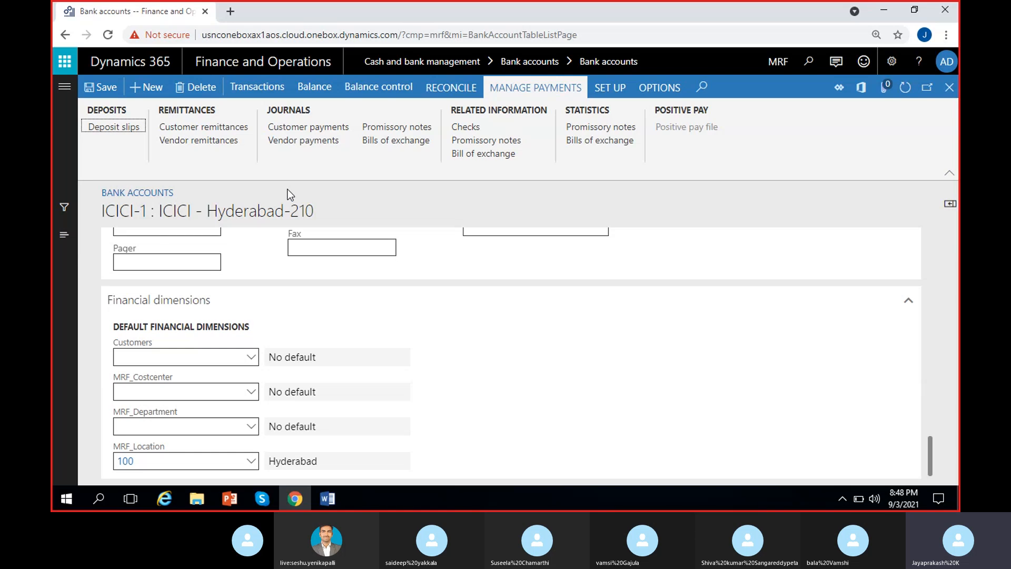
pyautogui.click(466, 127)
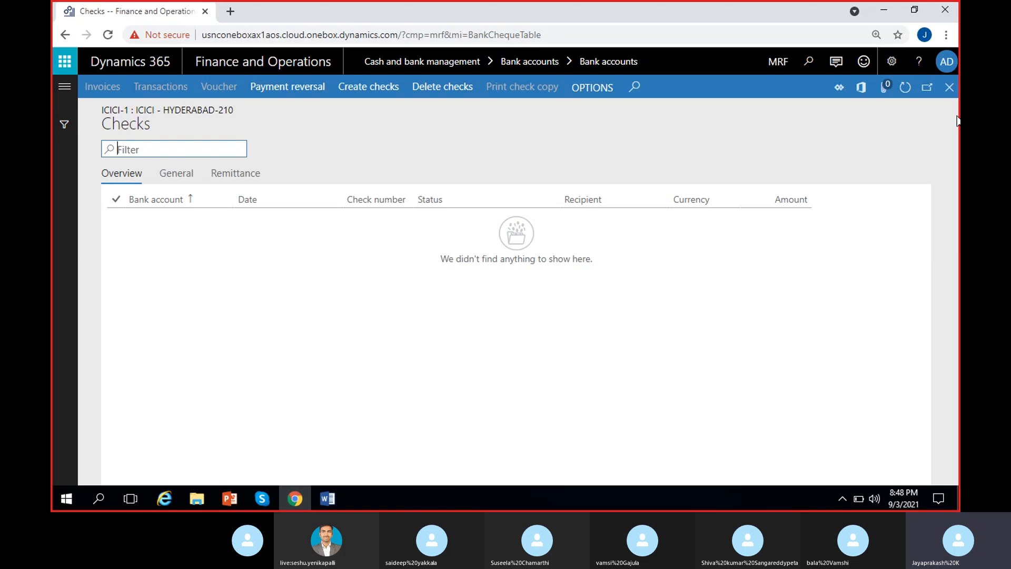
pyautogui.click(949, 87)
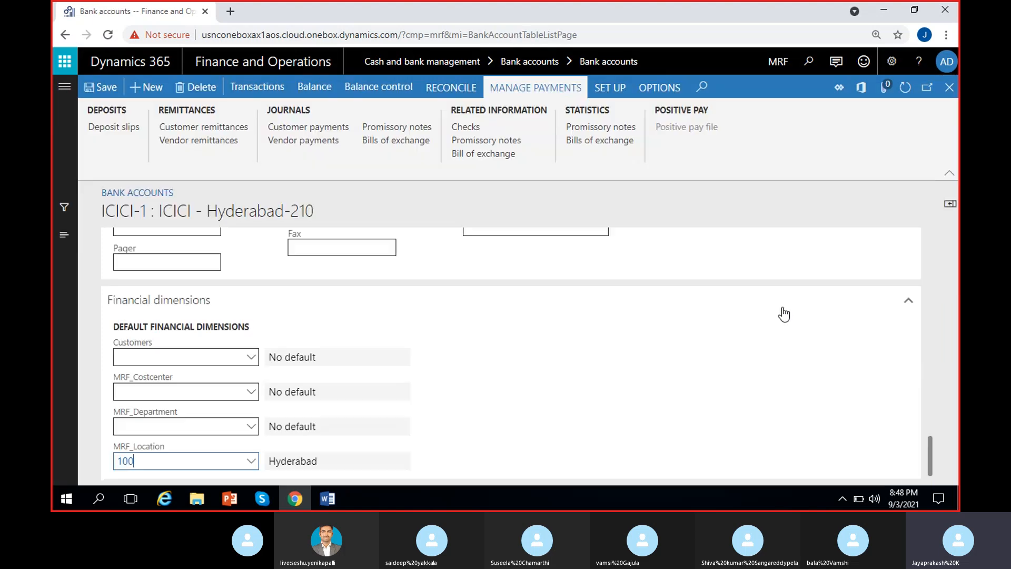
# Save the ICICI-1 bank account and return to the list of bank accounts.
pyautogui.scroll(6, 678, 343)
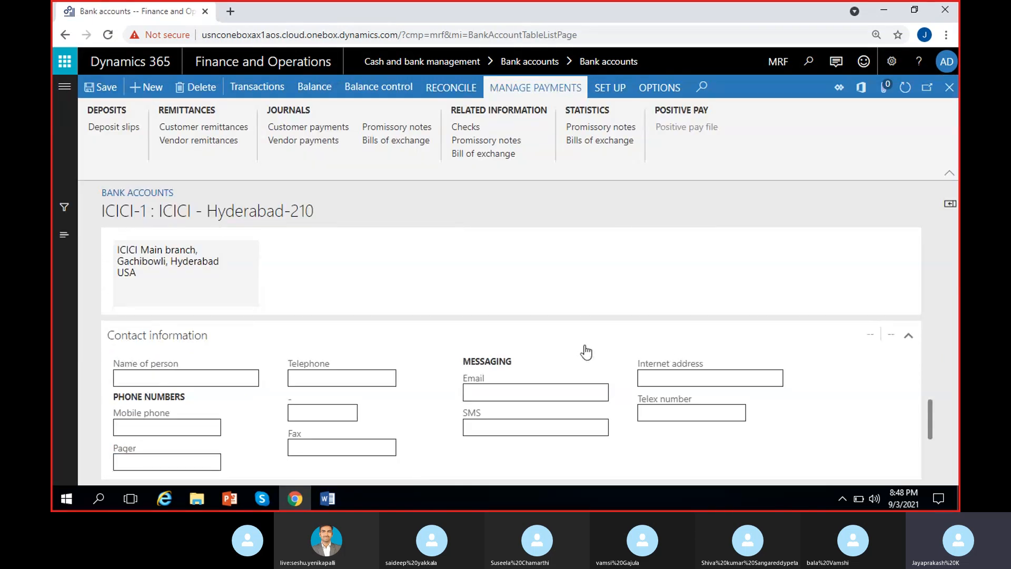
pyautogui.click(107, 92)
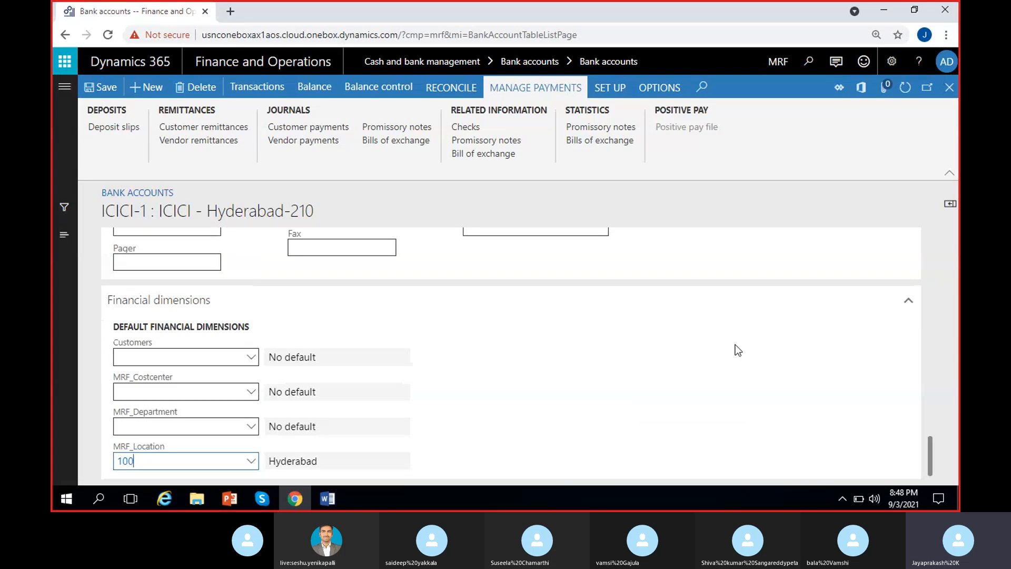
pyautogui.scroll(18, 478, 371)
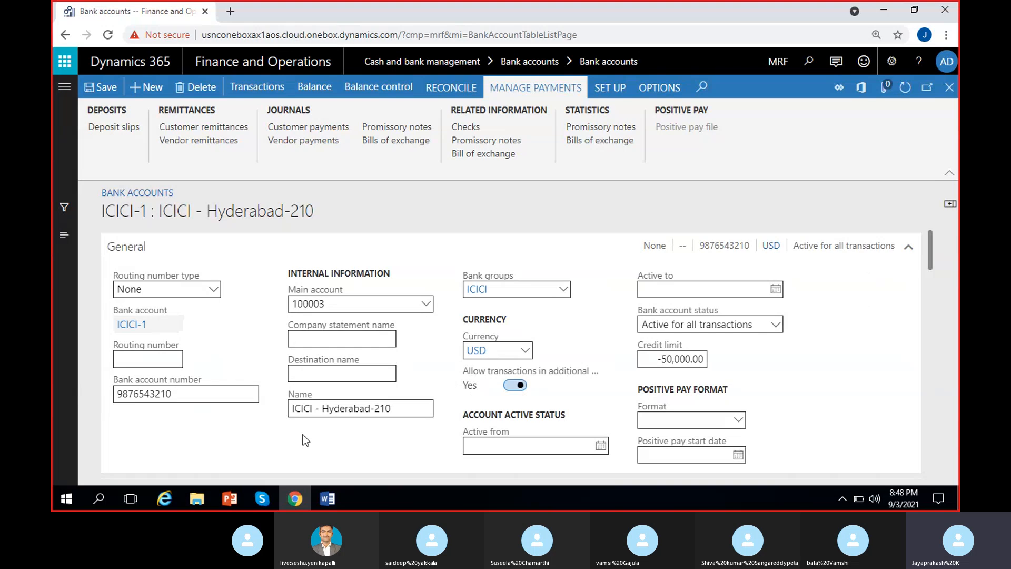
pyautogui.click(950, 87)
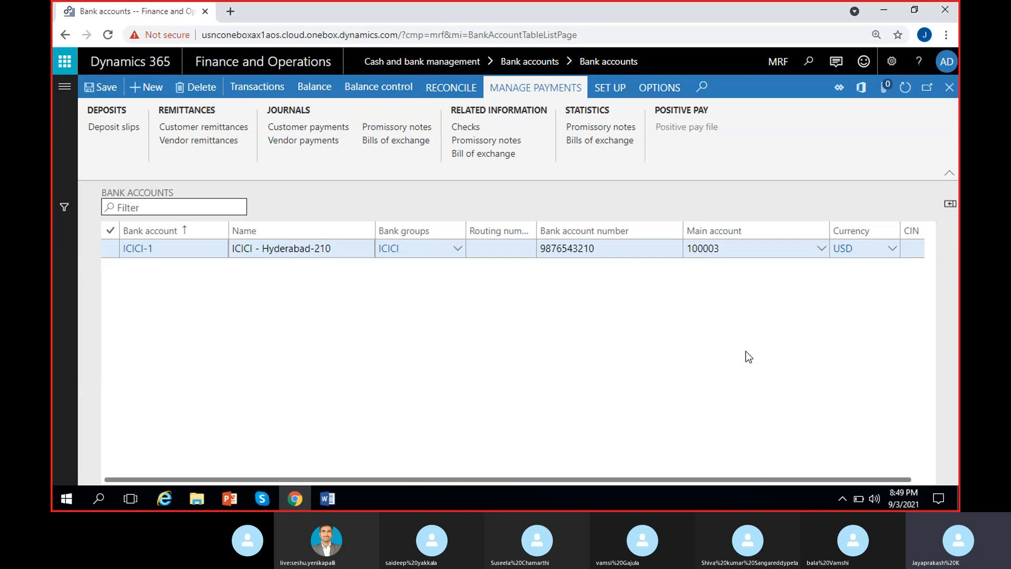
# Duplicate the Bank accounts page in a second browser tab and dismiss the edit notice on it.
pyautogui.rightClick(170, 12)
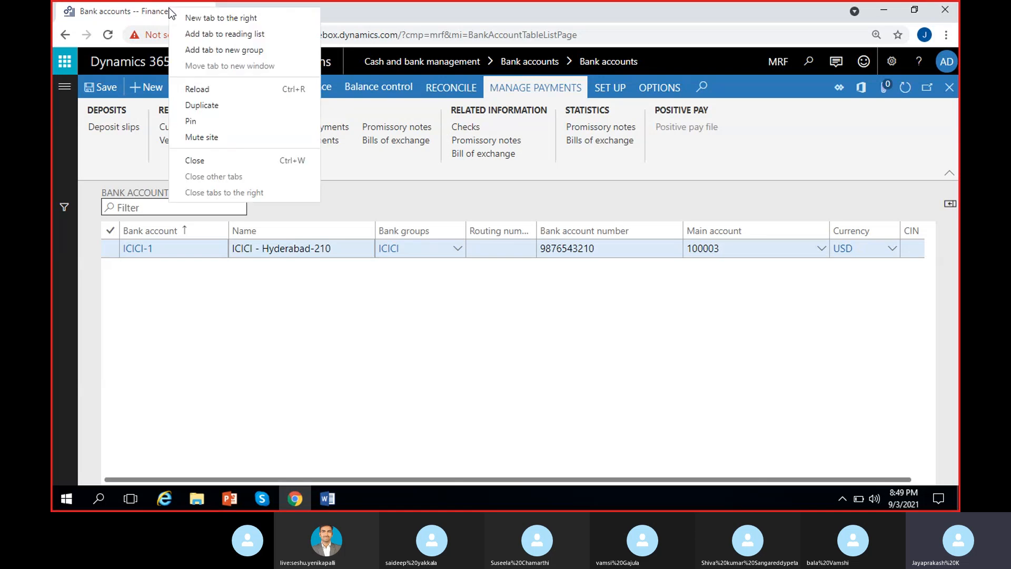
pyautogui.click(195, 105)
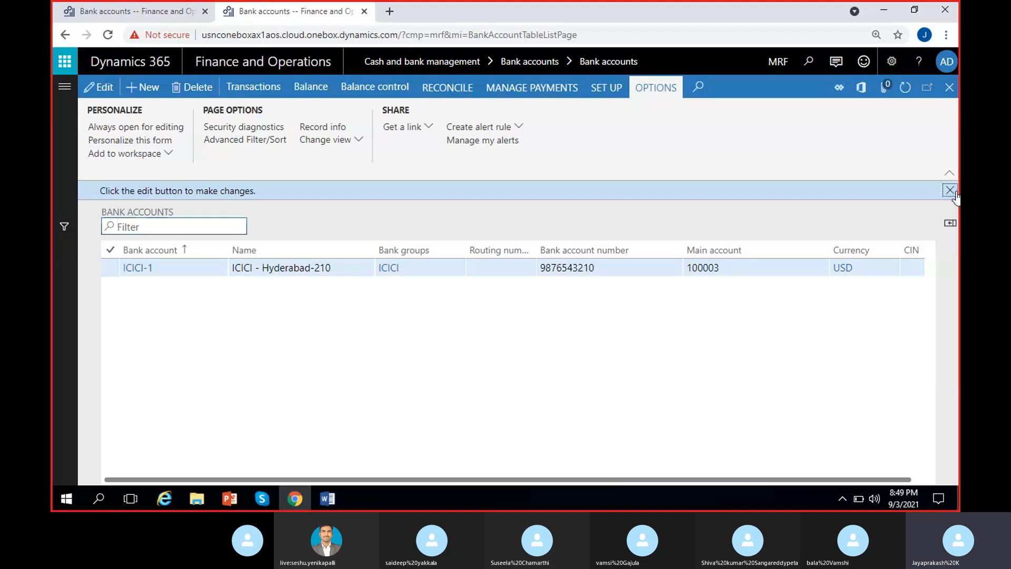
pyautogui.click(950, 190)
# Open the General journals page of the General ledger module in the duplicated tab.
pyautogui.click(65, 89)
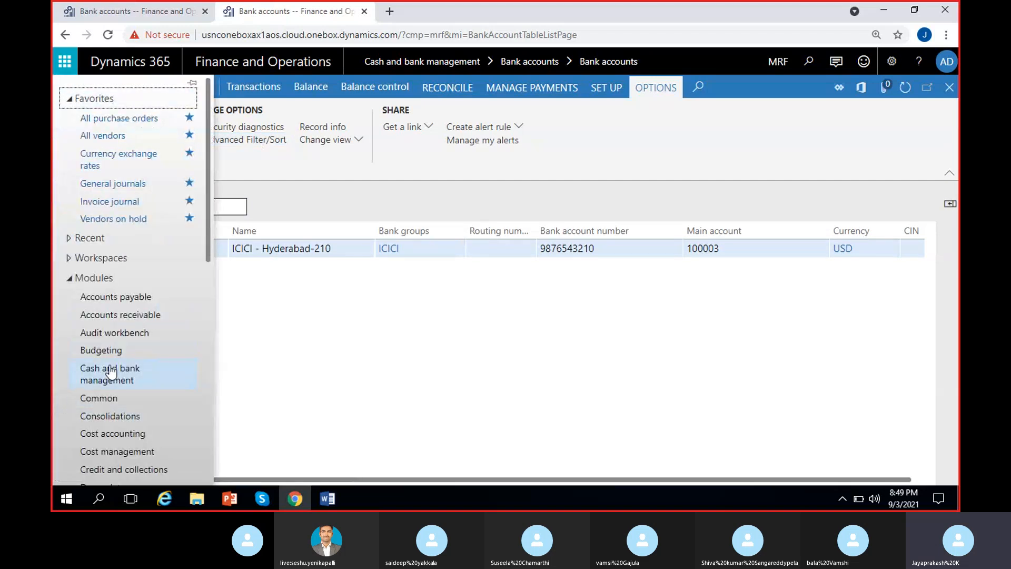
pyautogui.scroll(-1, 107, 401)
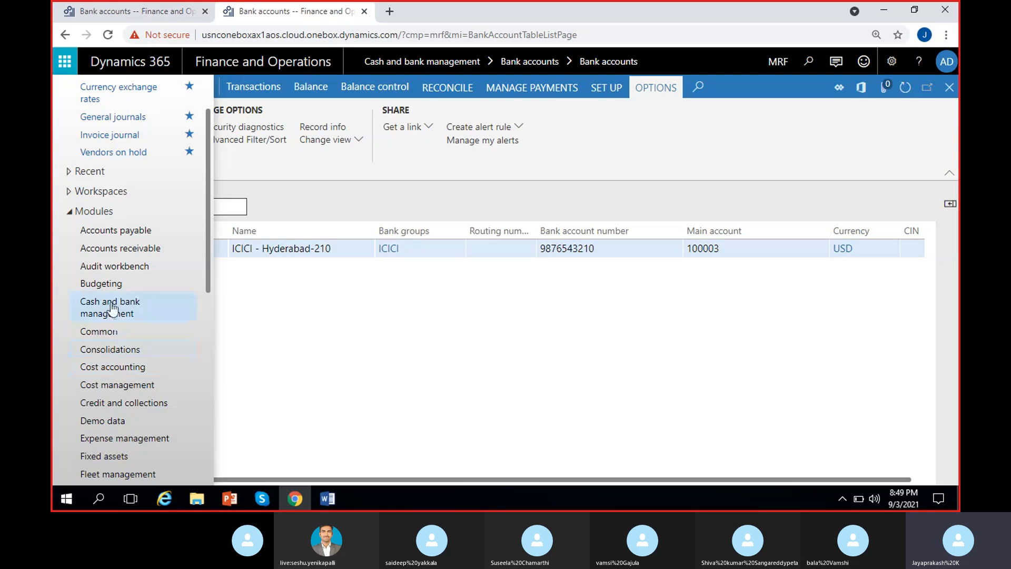
pyautogui.scroll(-1, 112, 311)
pyautogui.click(95, 426)
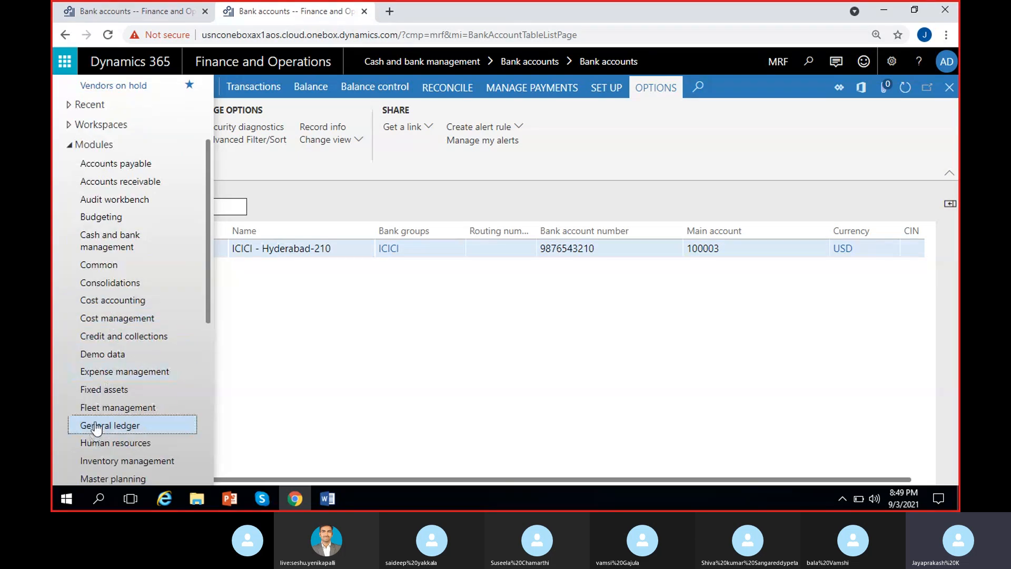
pyautogui.click(115, 9)
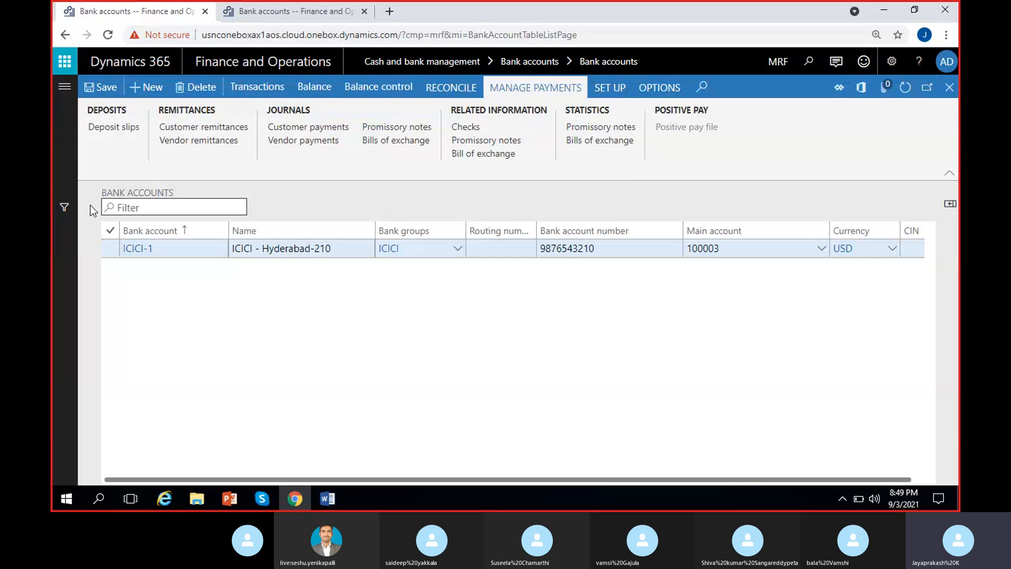
pyautogui.click(302, 16)
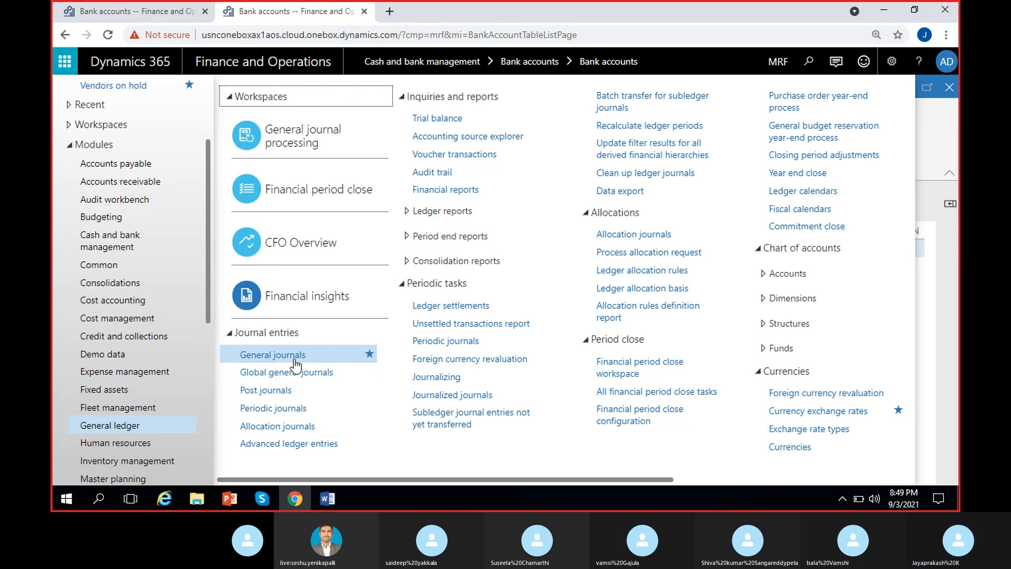
pyautogui.click(315, 356)
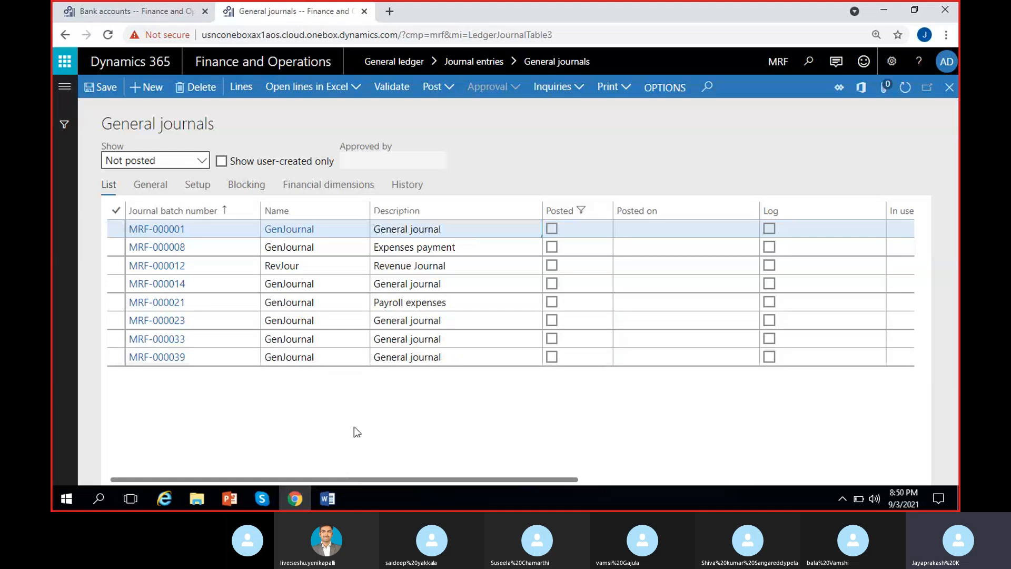
# Create a new general journal with the journal name RevJour and open its lines.
pyautogui.click(144, 88)
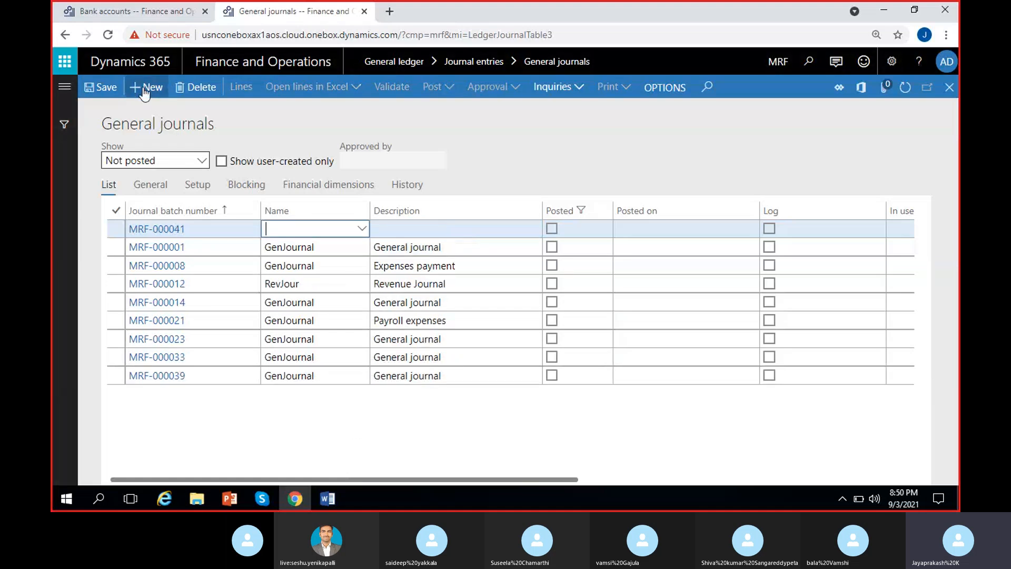
pyautogui.click(361, 230)
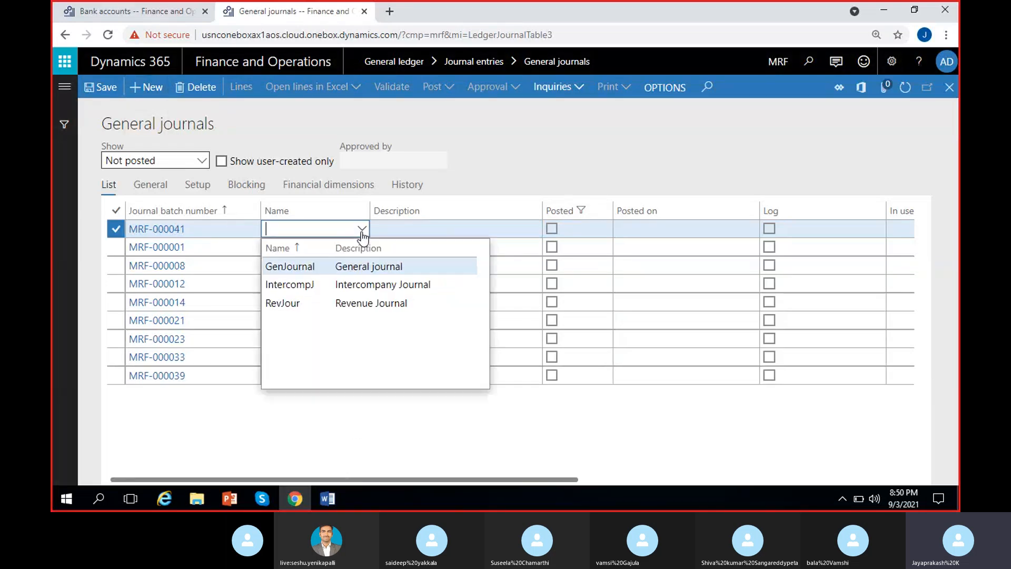
pyautogui.click(288, 310)
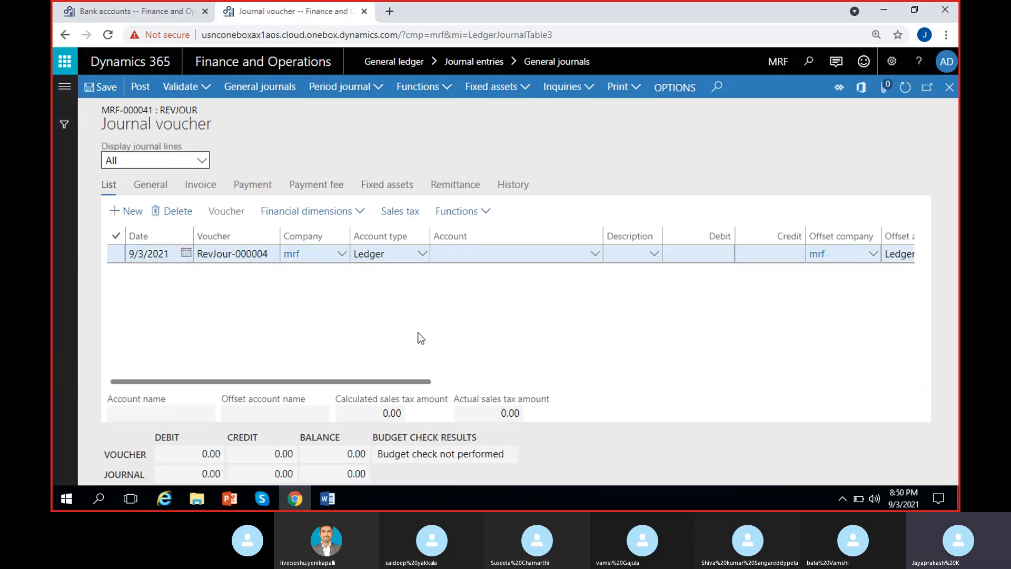
# Set the journal line's main account to 400000 Business revenues.
pyautogui.click(579, 254)
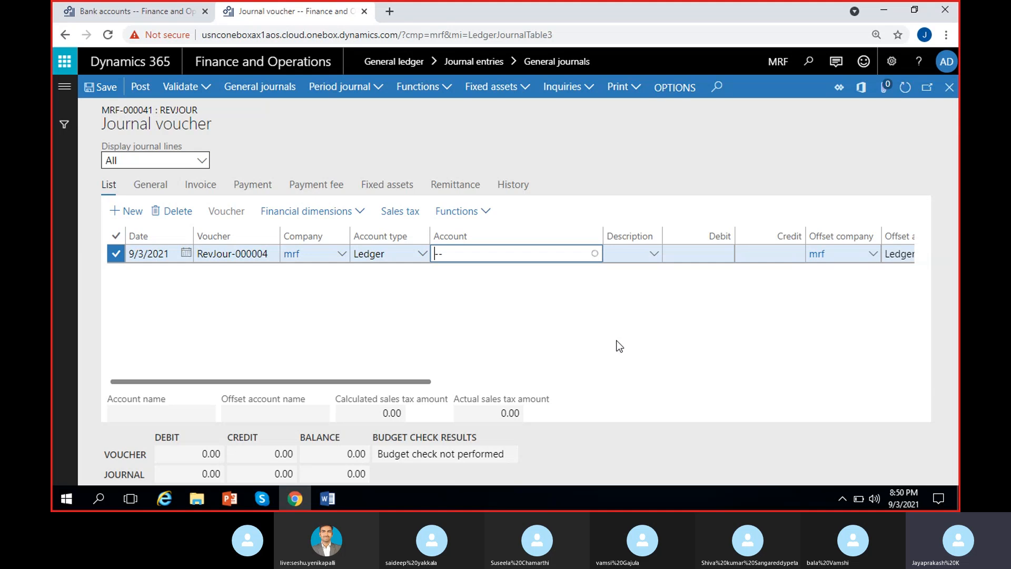
pyautogui.click(456, 283)
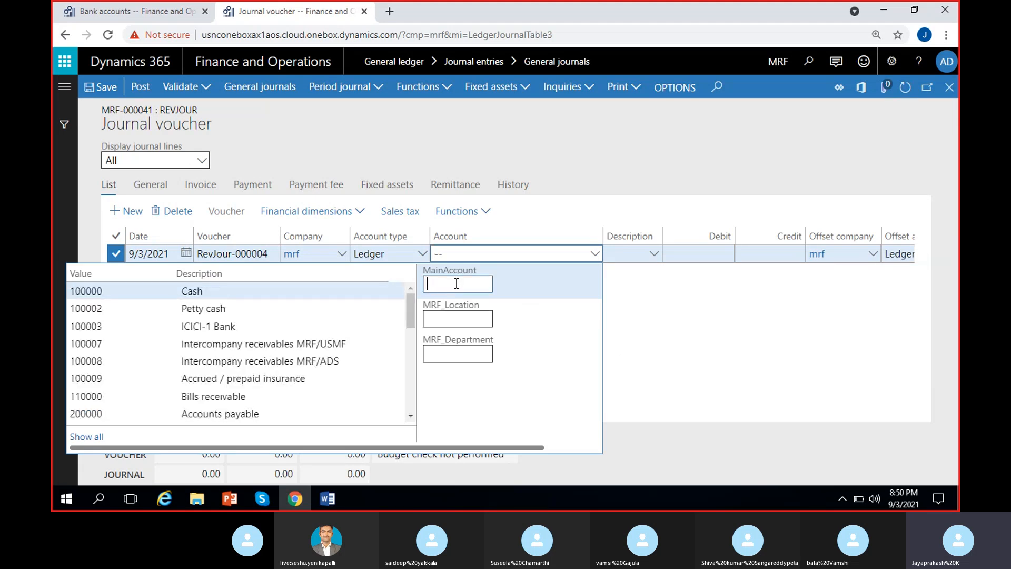
pyautogui.write('rev')
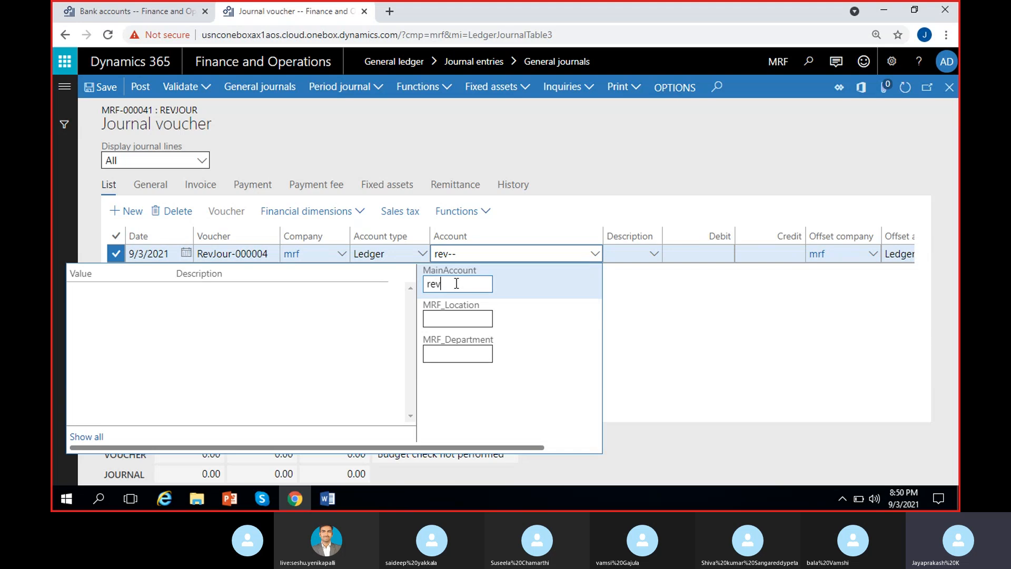
pyautogui.press('BackSpace')
pyautogui.press('BackSpace')
pyautogui.press('BackSpace')
pyautogui.write('4')
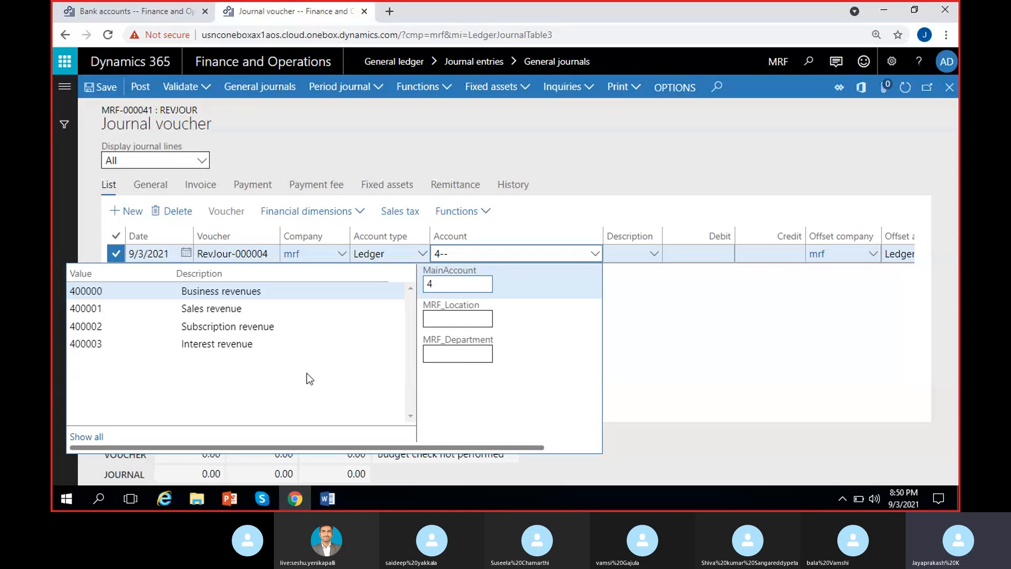
pyautogui.click(276, 292)
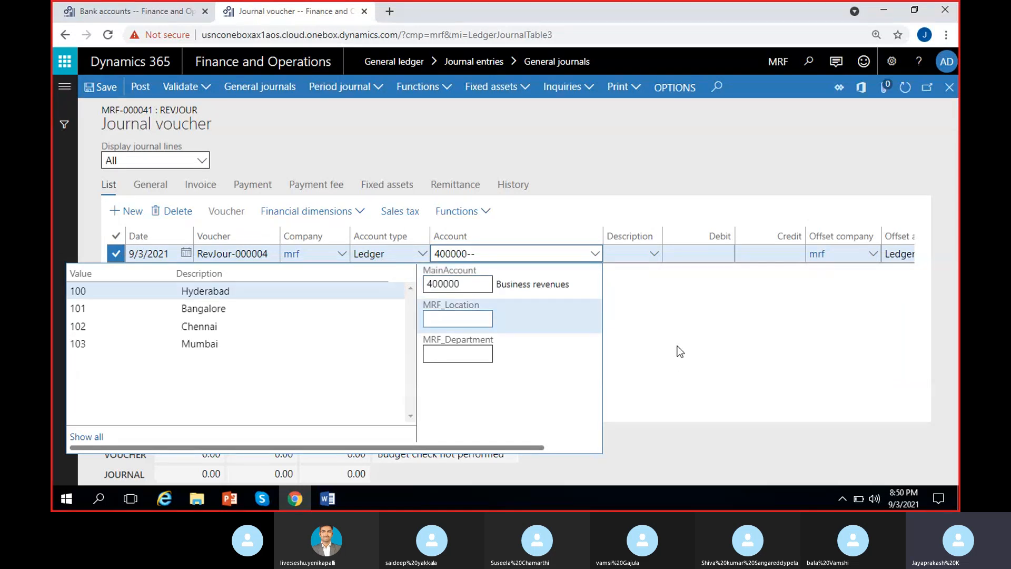
# Complete the account's dimensions with location 100 Hyderabad, department 202 Sales&Marketing and cost center CC/1.
pyautogui.click(299, 291)
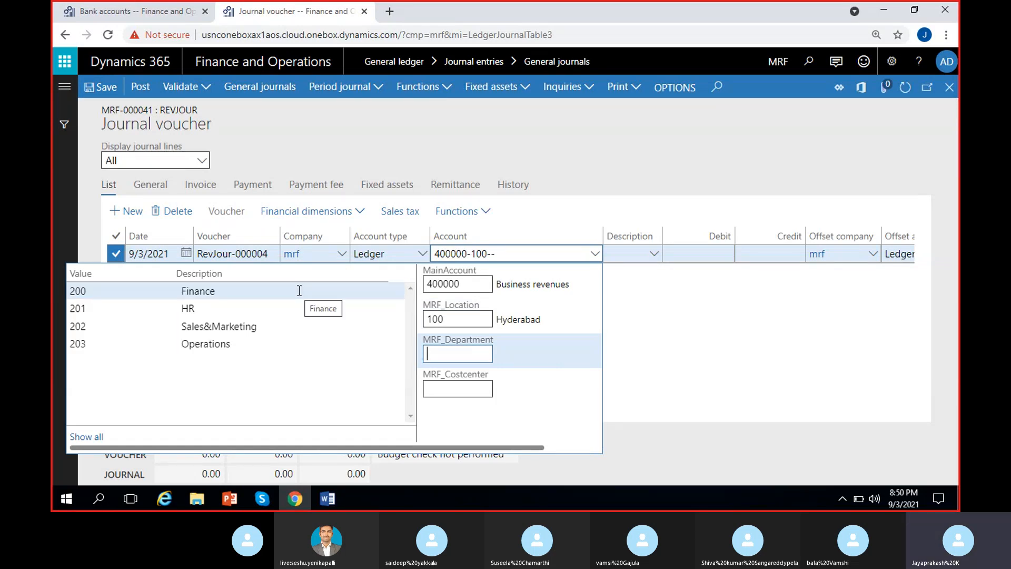
pyautogui.click(316, 326)
pyautogui.write('CC/1')
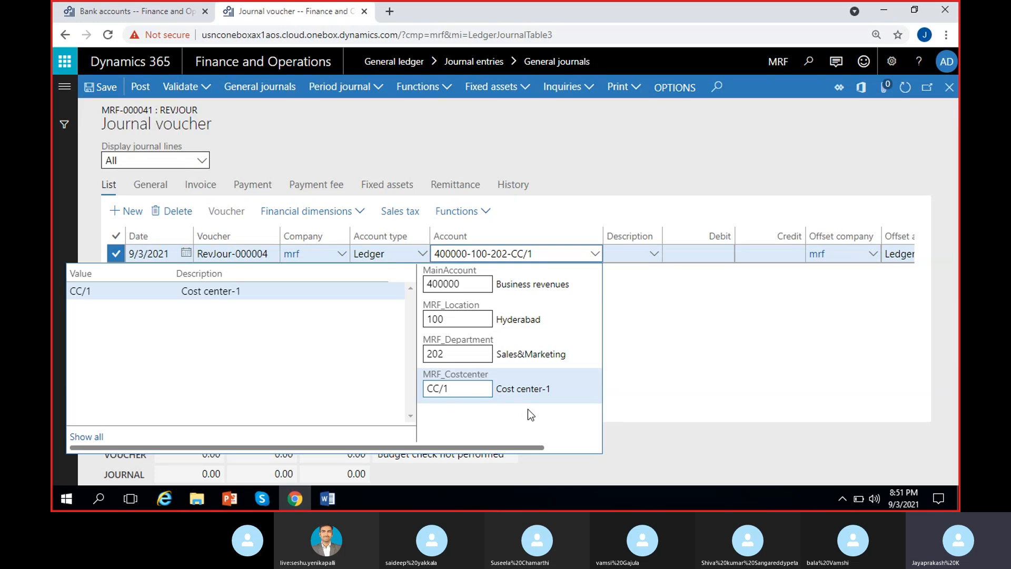
pyautogui.click(675, 344)
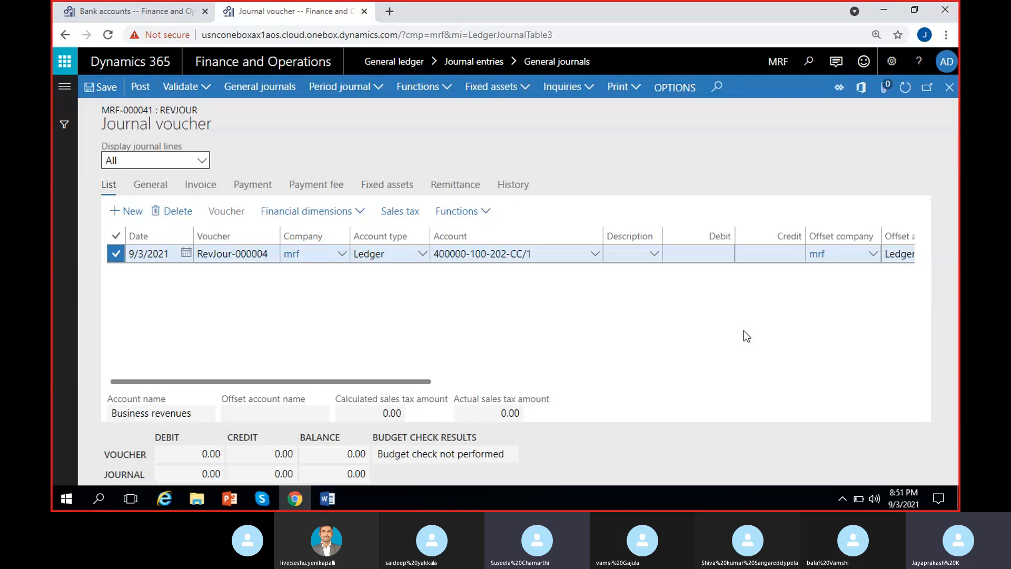
# Enter a credit amount of 30000 on the journal line.
pyautogui.click(764, 258)
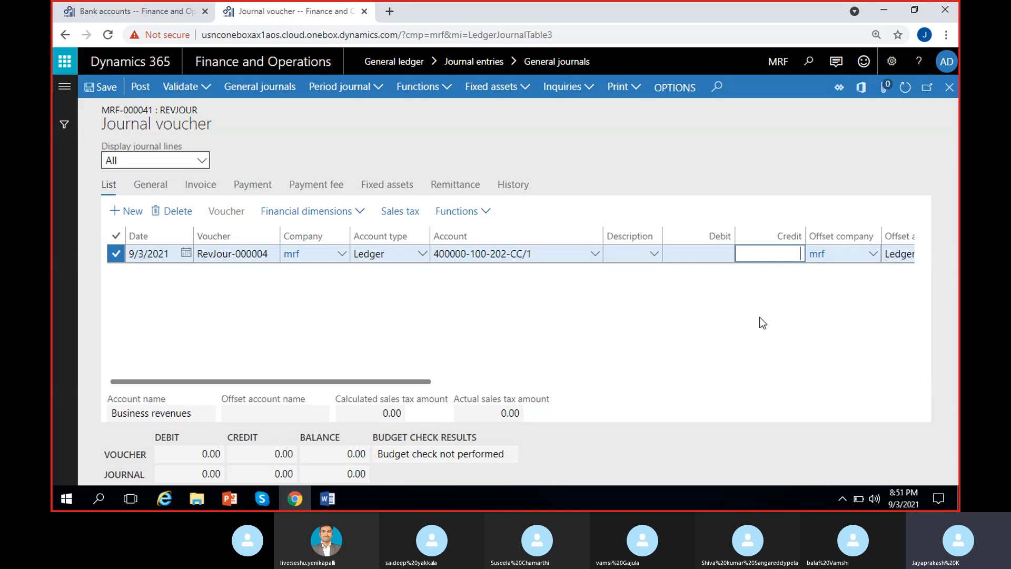
pyautogui.write('30000')
pyautogui.click(602, 321)
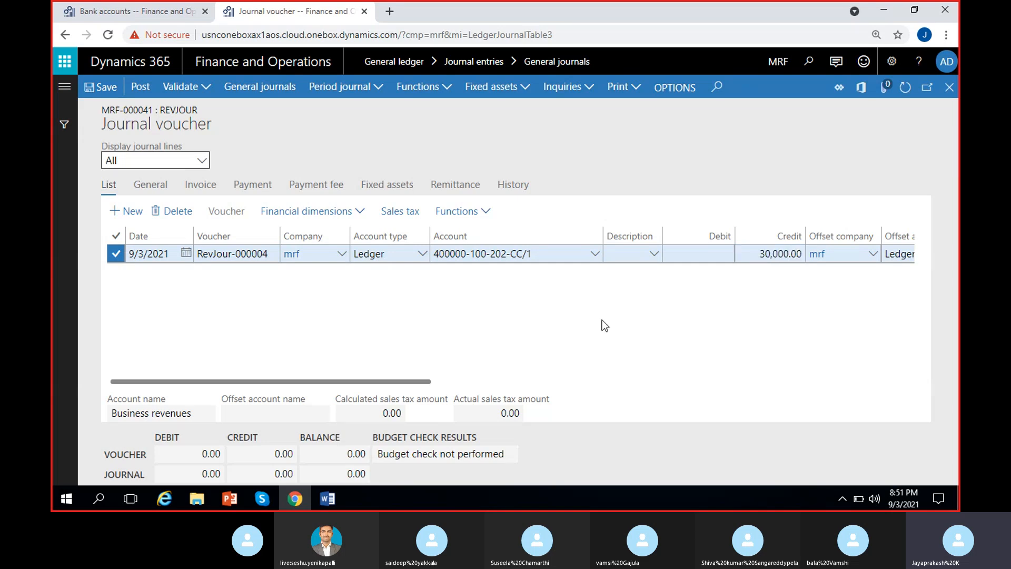
# Widen the Offset account type column and set the line's offset account type to Bank.
pyautogui.click(694, 304)
pyautogui.hscroll(4, 639, 304)
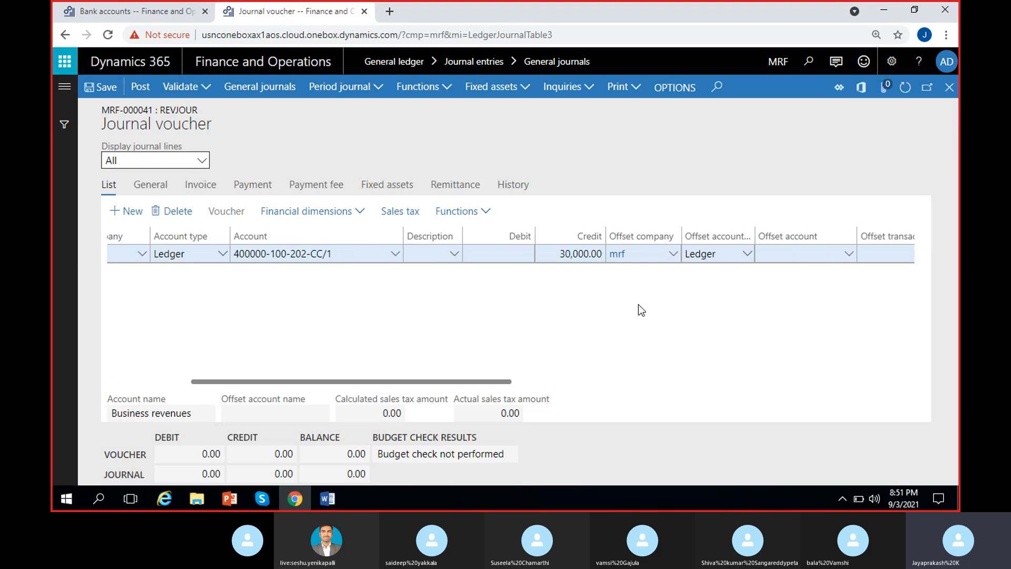
pyautogui.hscroll(2, 515, 308)
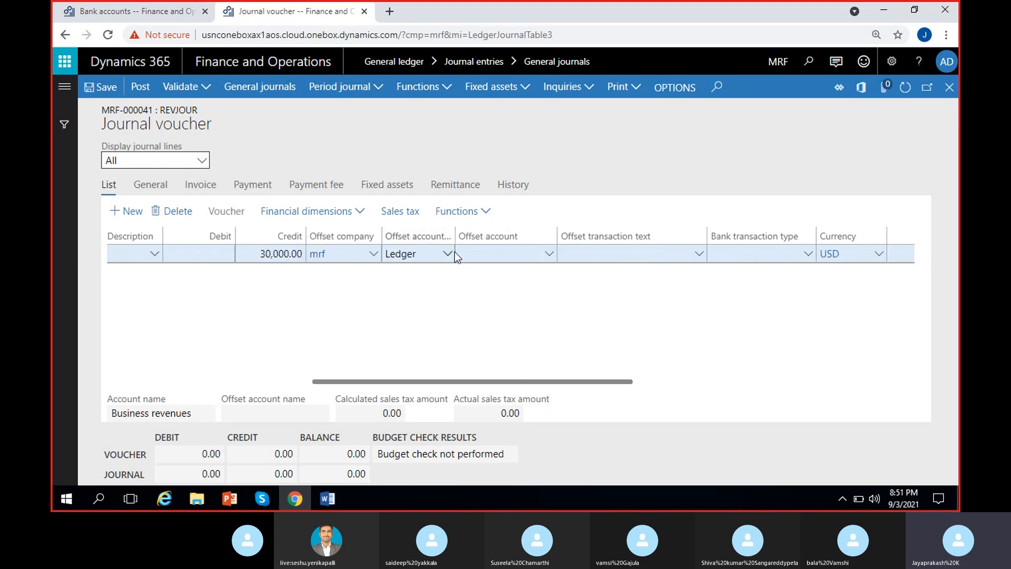
pyautogui.moveTo(456, 237); pyautogui.dragTo(502, 237)
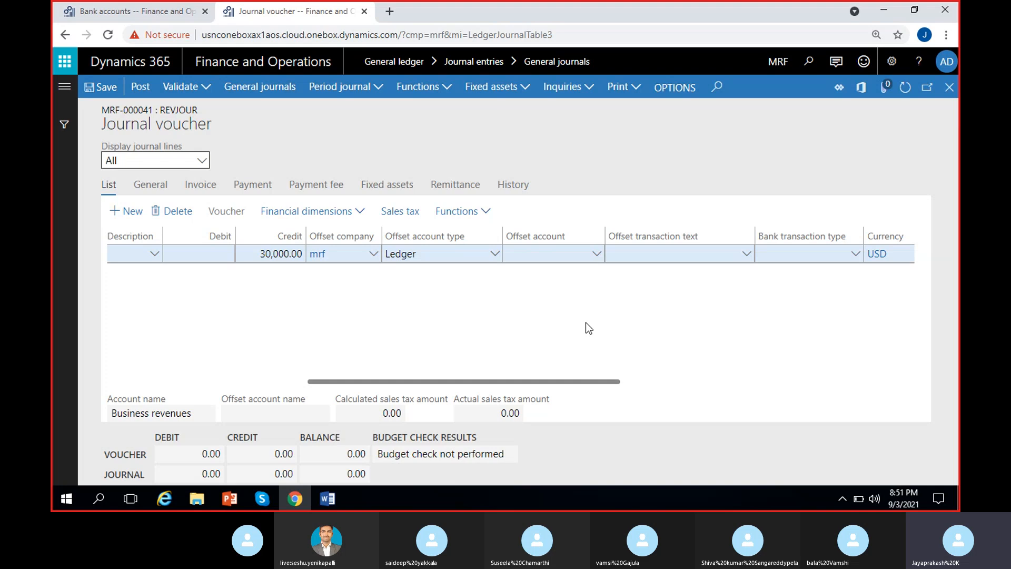
pyautogui.click(495, 254)
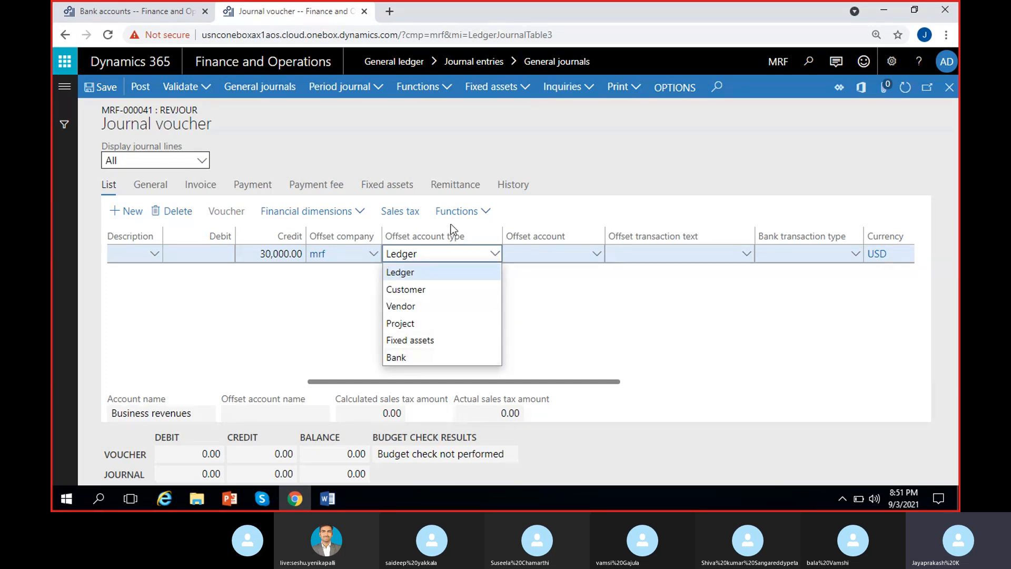
pyautogui.click(411, 357)
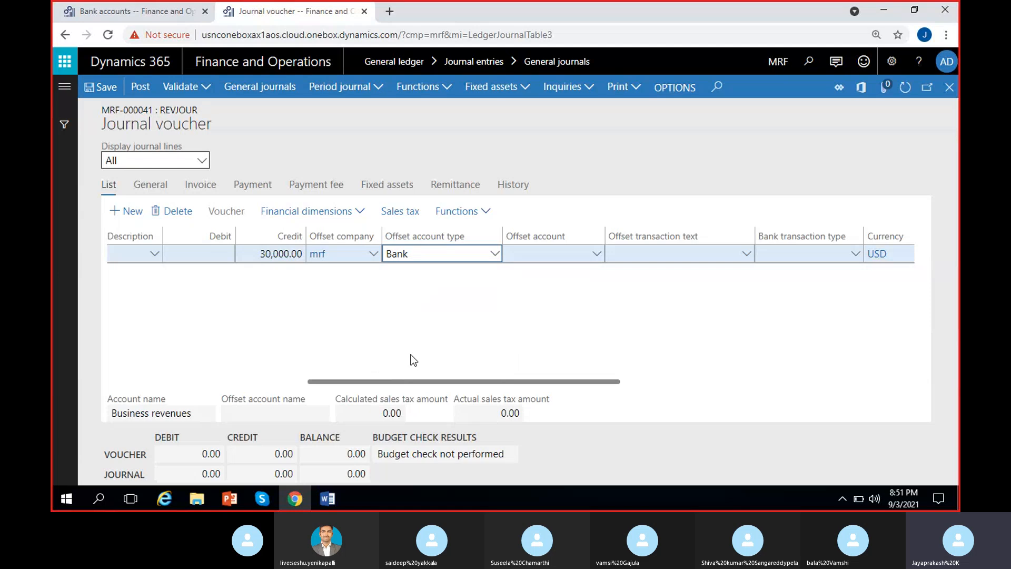
# Compare the offset account choices for Bank and Ledger by switching the offset account type to Ledger and back to Bank.
pyautogui.click(593, 261)
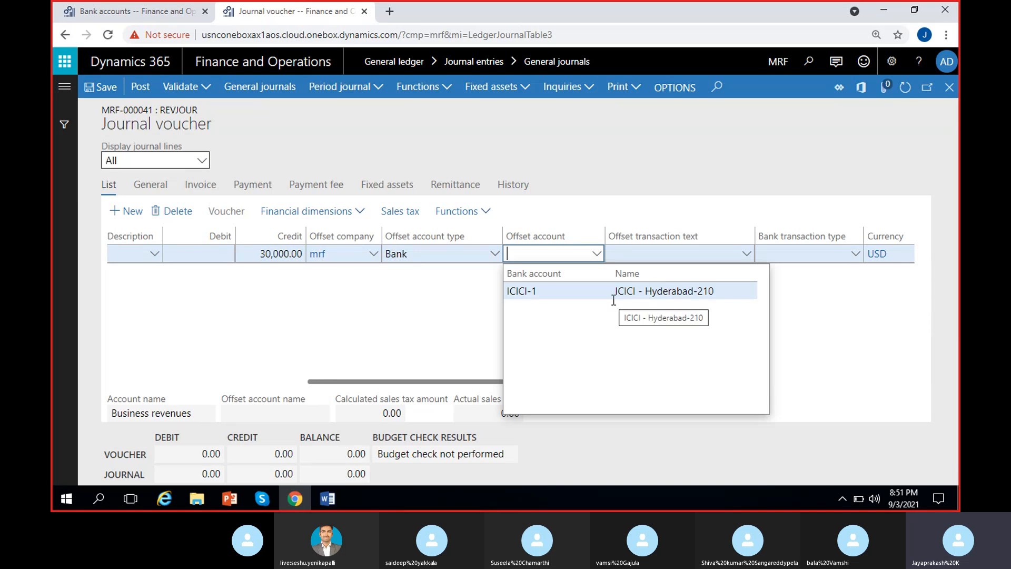
pyautogui.click(491, 272)
pyautogui.click(494, 254)
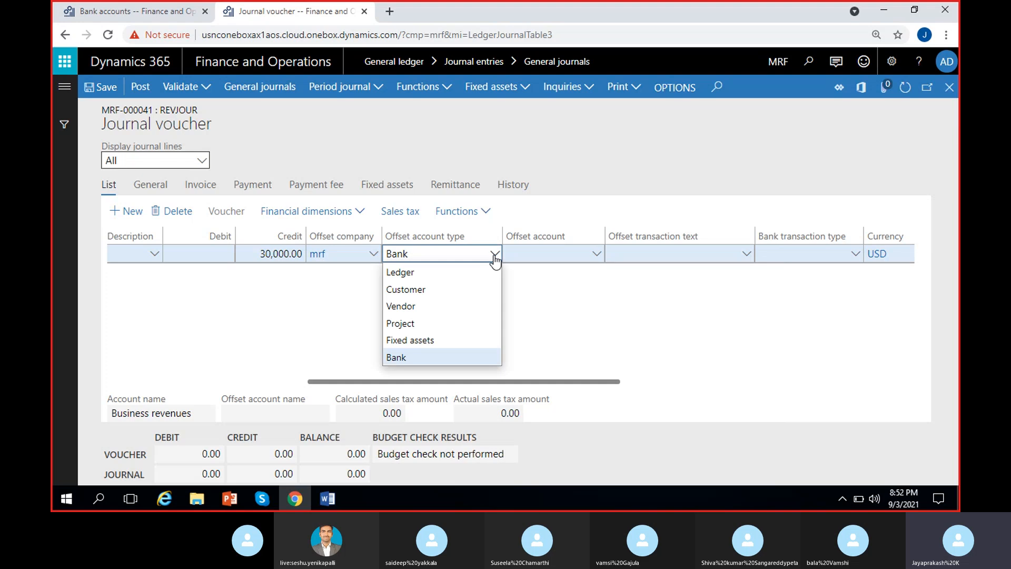
pyautogui.click(428, 274)
pyautogui.click(573, 257)
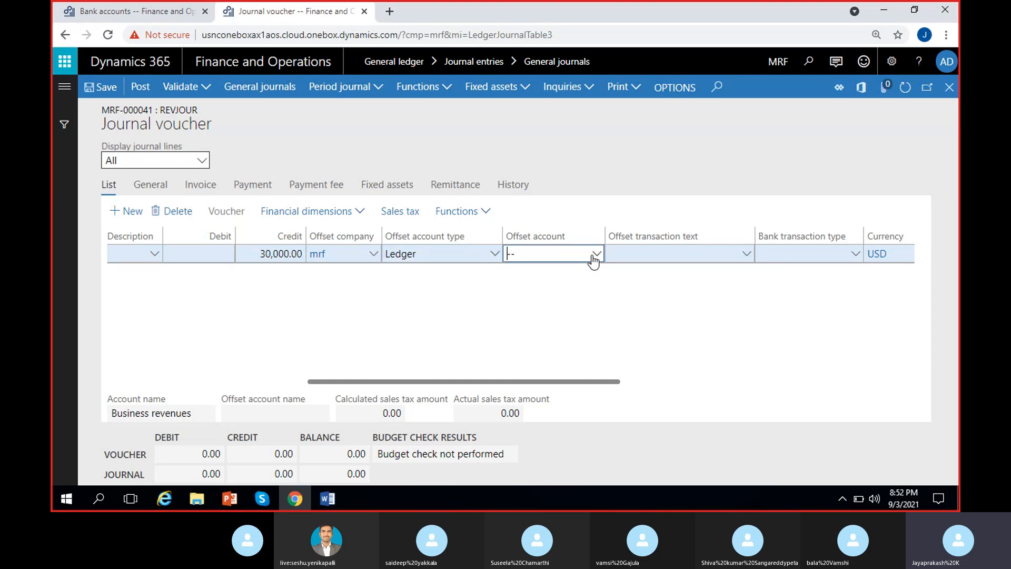
pyautogui.click(597, 255)
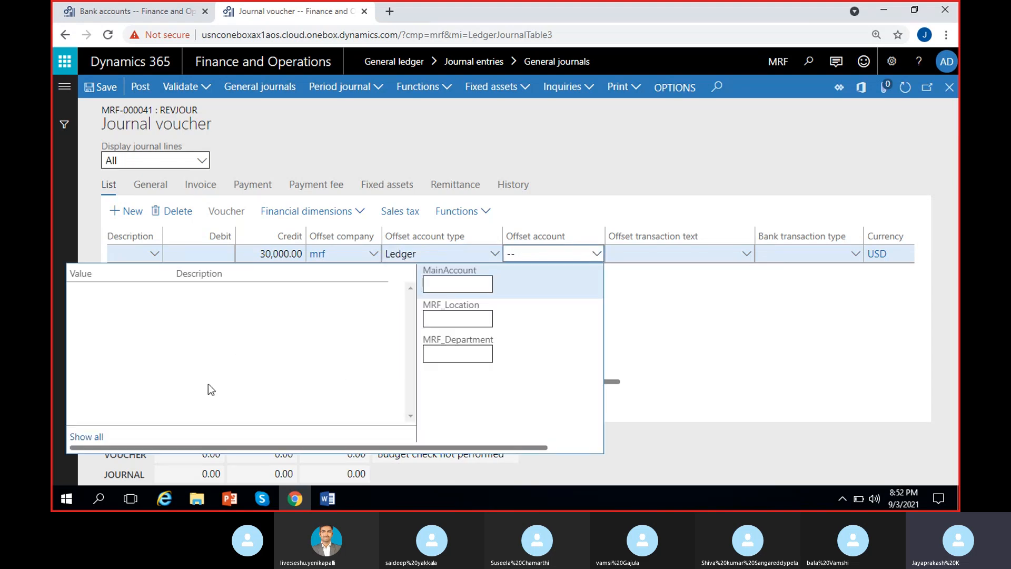
pyautogui.scroll(-2, 234, 365)
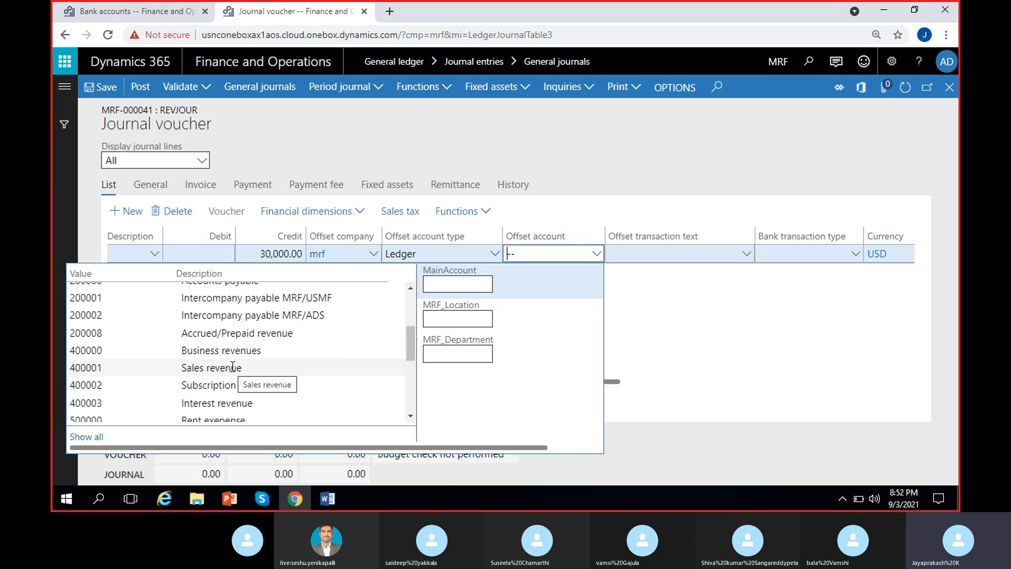
pyautogui.scroll(2, 233, 366)
pyautogui.click(683, 335)
pyautogui.click(495, 253)
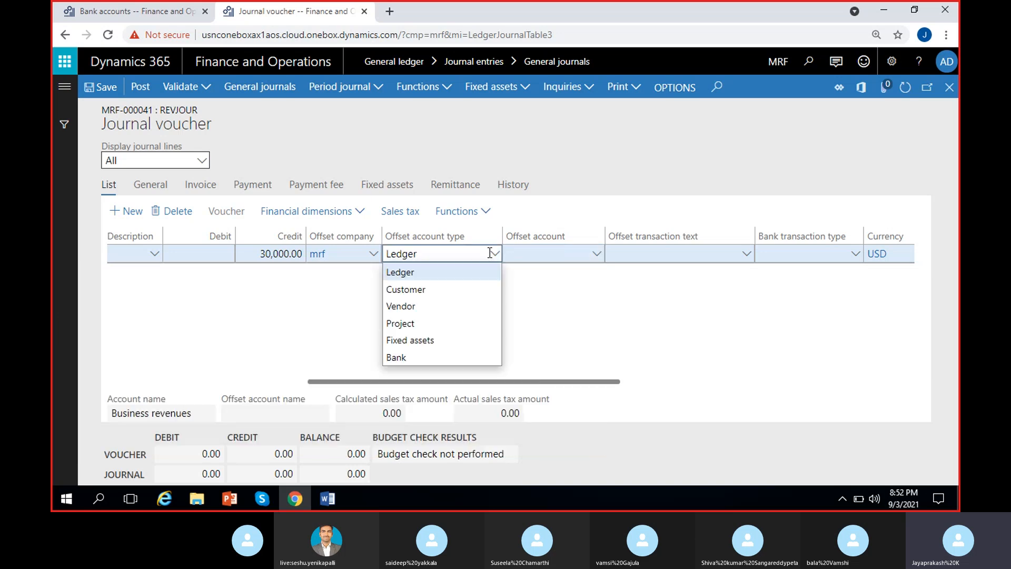
pyautogui.click(420, 354)
# Choose the bank account ICICI-1 as the line's offset account.
pyautogui.click(599, 255)
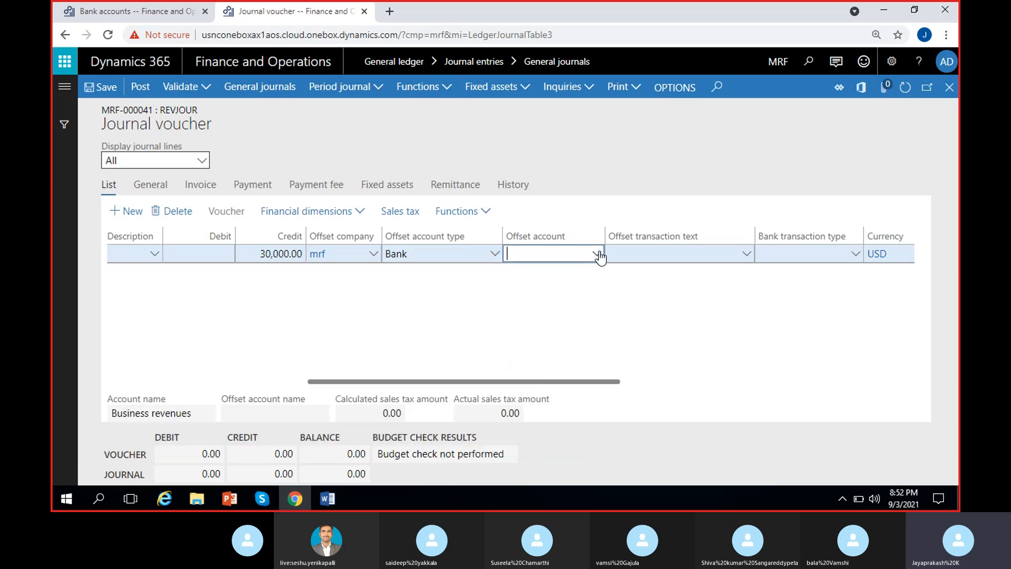
pyautogui.click(598, 254)
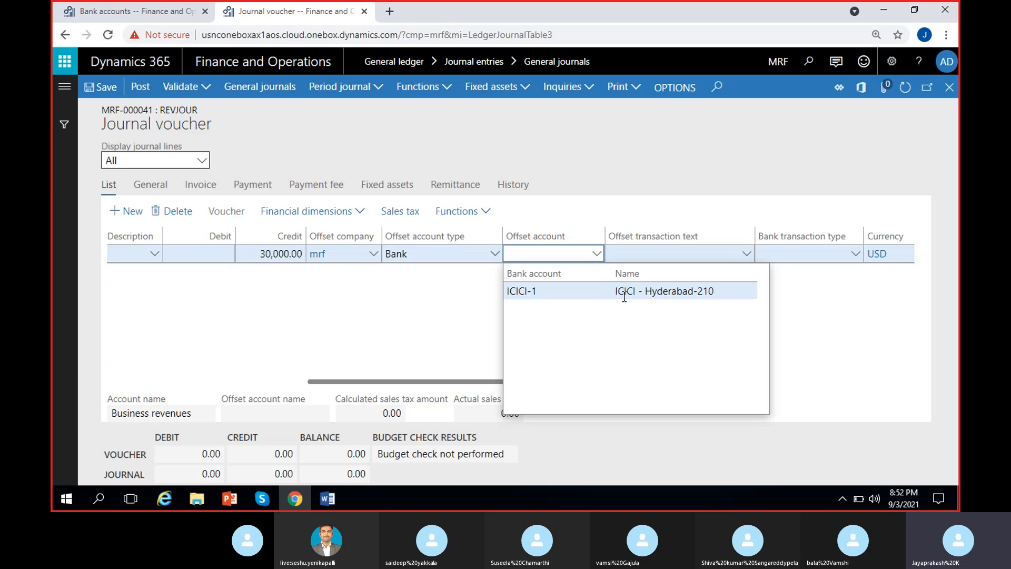
pyautogui.click(640, 291)
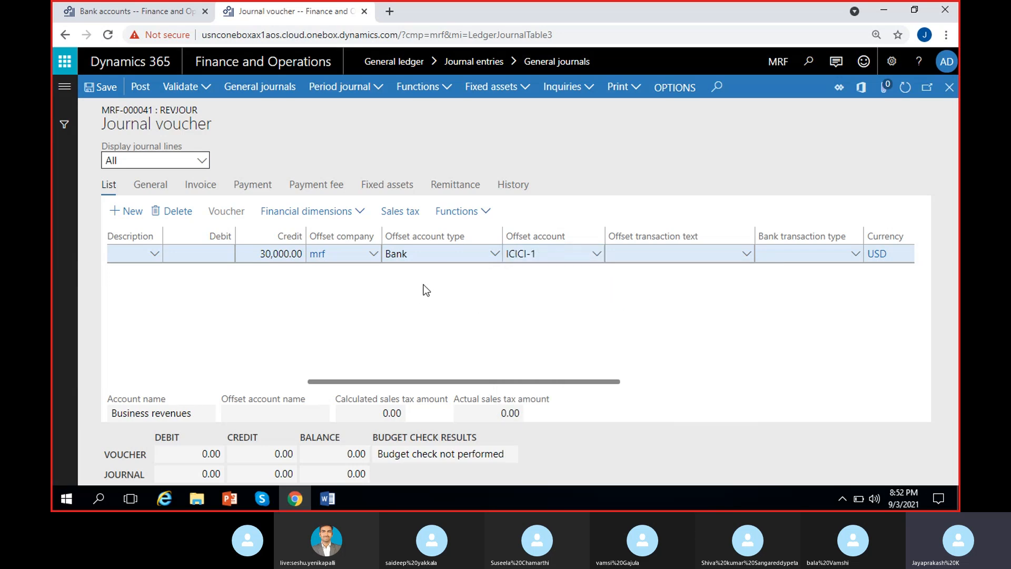
# Commit the ICICI-1 offset account on the journal line and validate the revenue journal.
pyautogui.click(562, 317)
pyautogui.moveTo(339, 380); pyautogui.dragTo(276, 381)
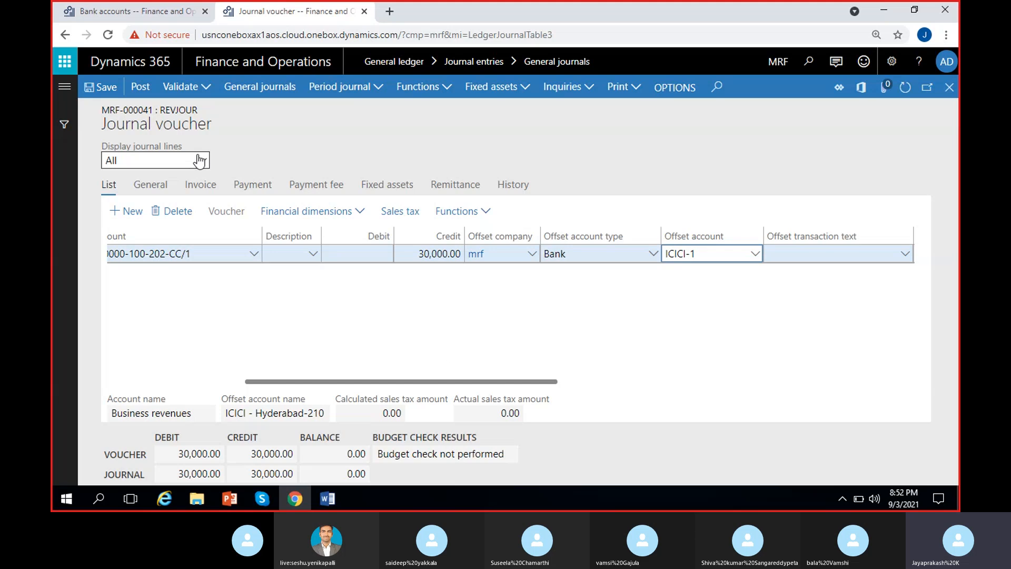
pyautogui.click(196, 90)
pyautogui.click(194, 109)
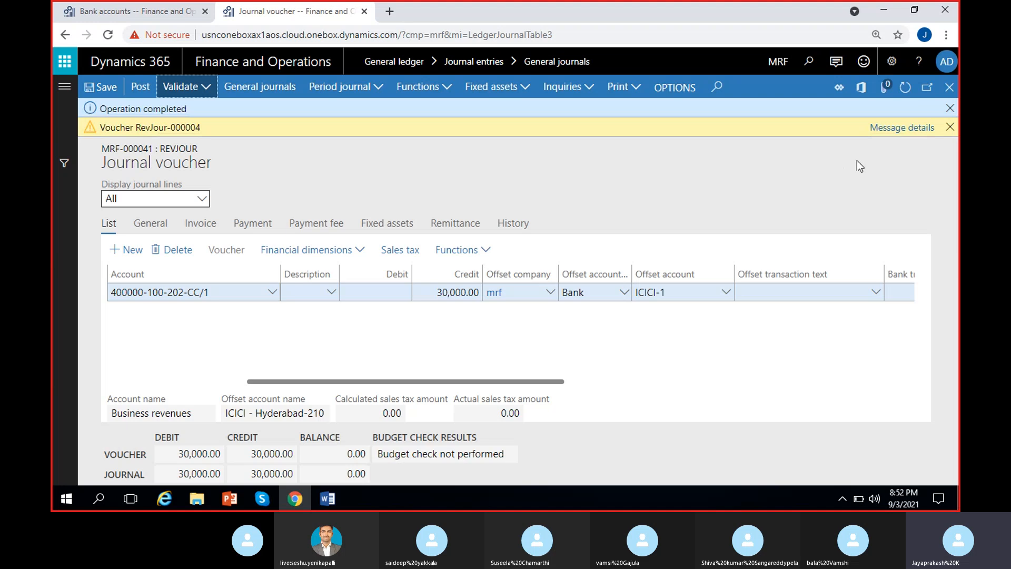
# Read the validation message details for voucher RevJour-000004, including the main account and dimension combination, and dismiss the warning.
pyautogui.click(903, 130)
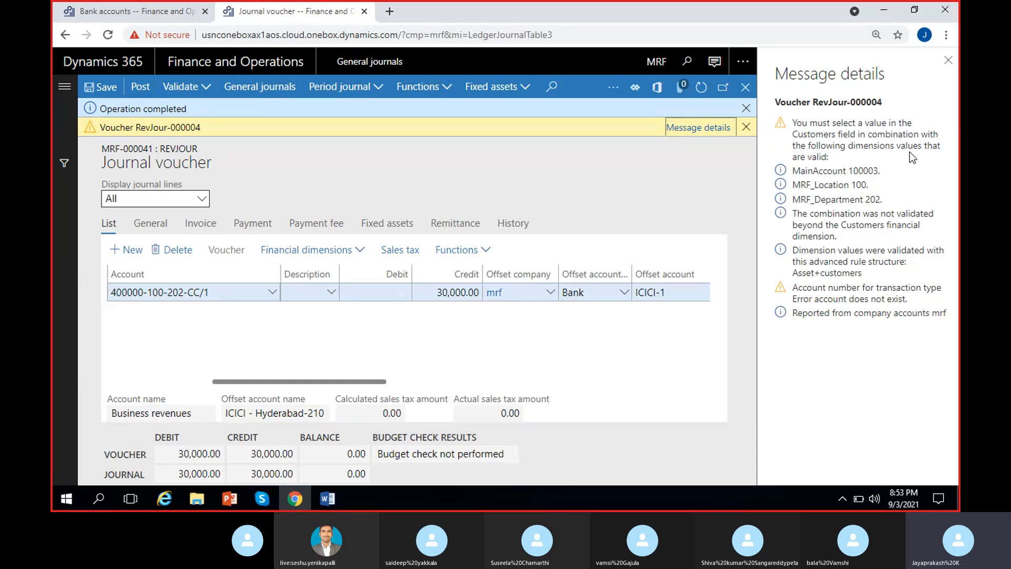
pyautogui.doubleClick(878, 169)
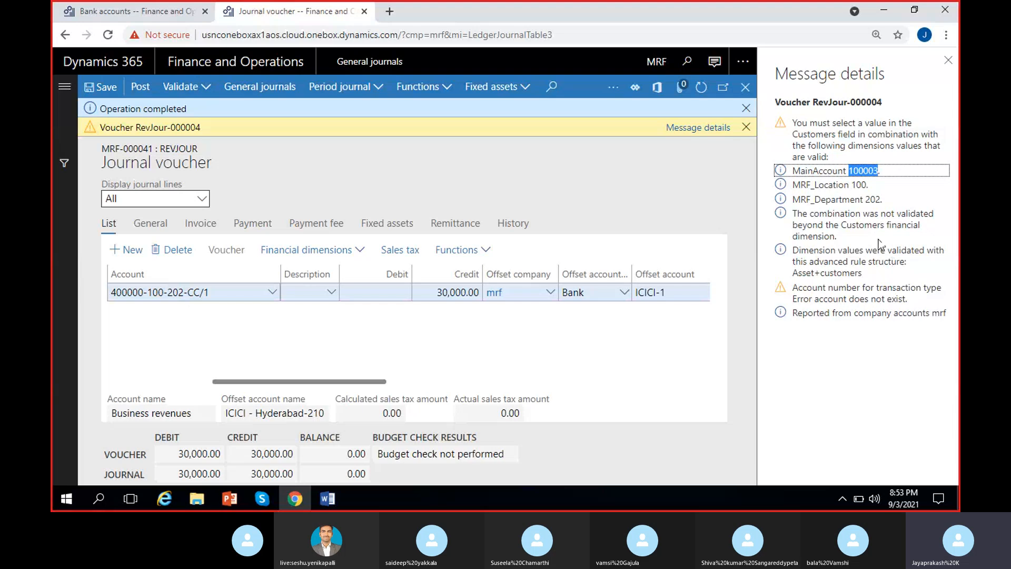
pyautogui.moveTo(795, 214); pyautogui.dragTo(841, 240)
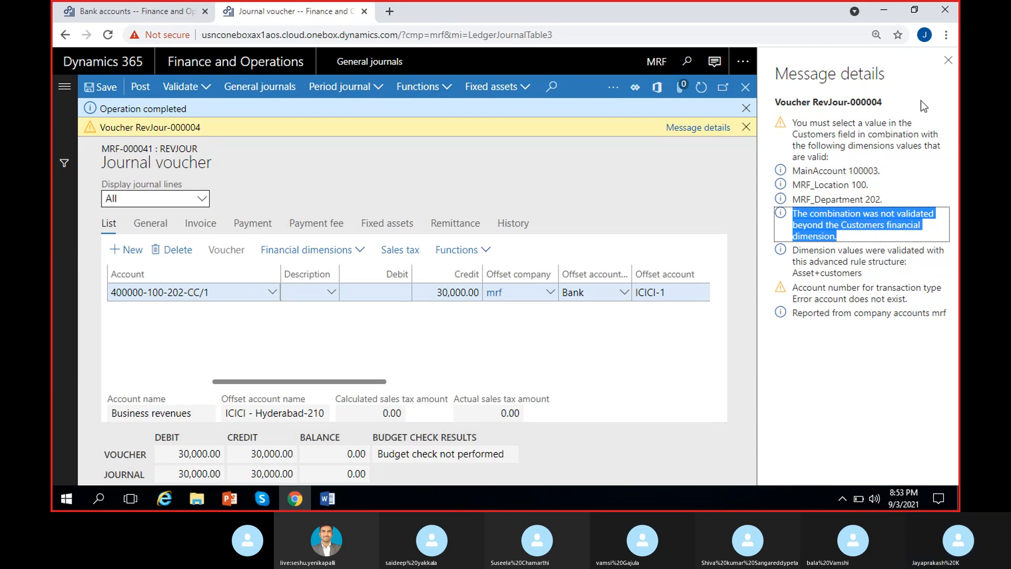
pyautogui.click(948, 60)
pyautogui.click(949, 128)
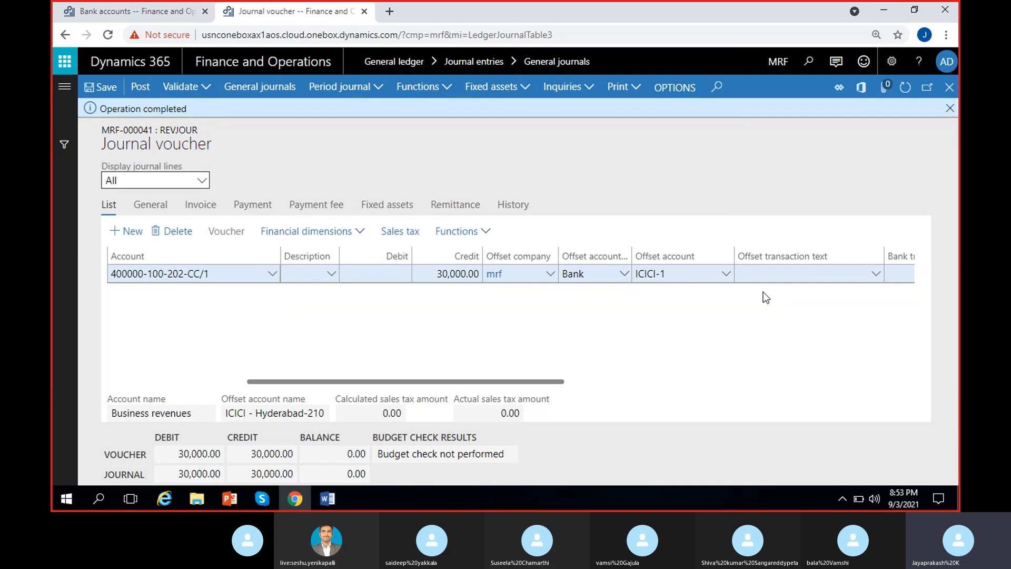
pyautogui.click(686, 275)
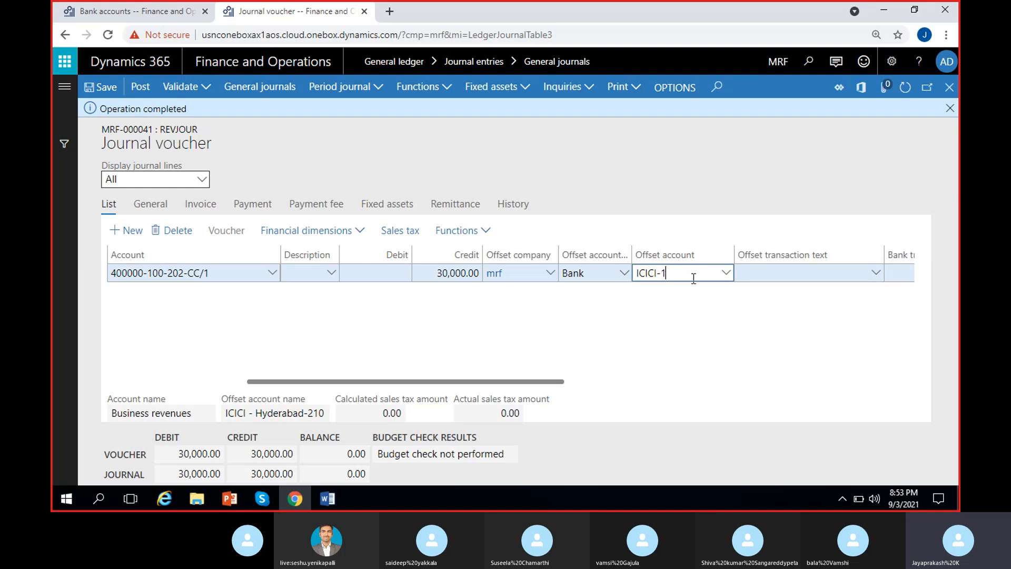
pyautogui.click(670, 314)
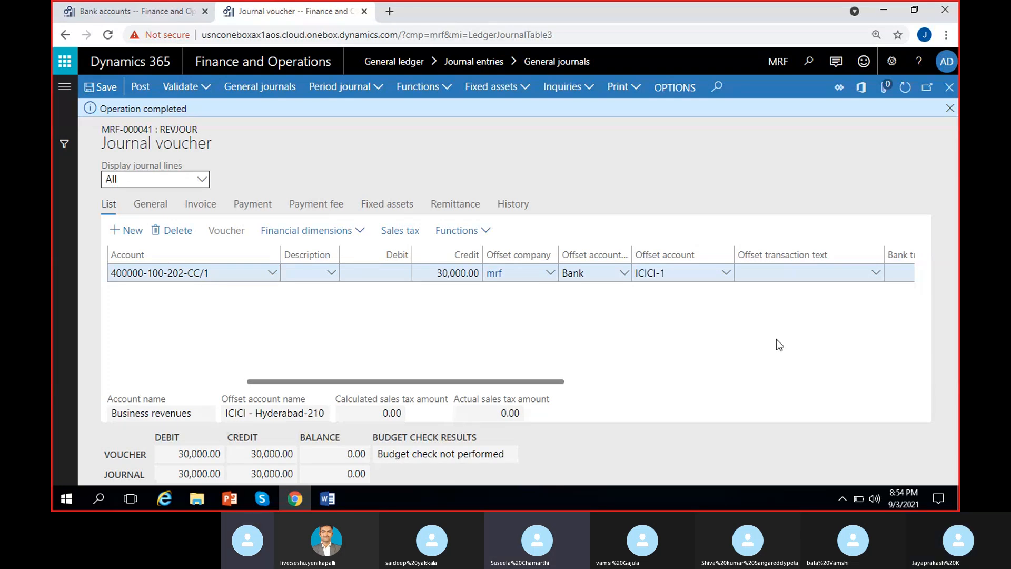
pyautogui.click(435, 88)
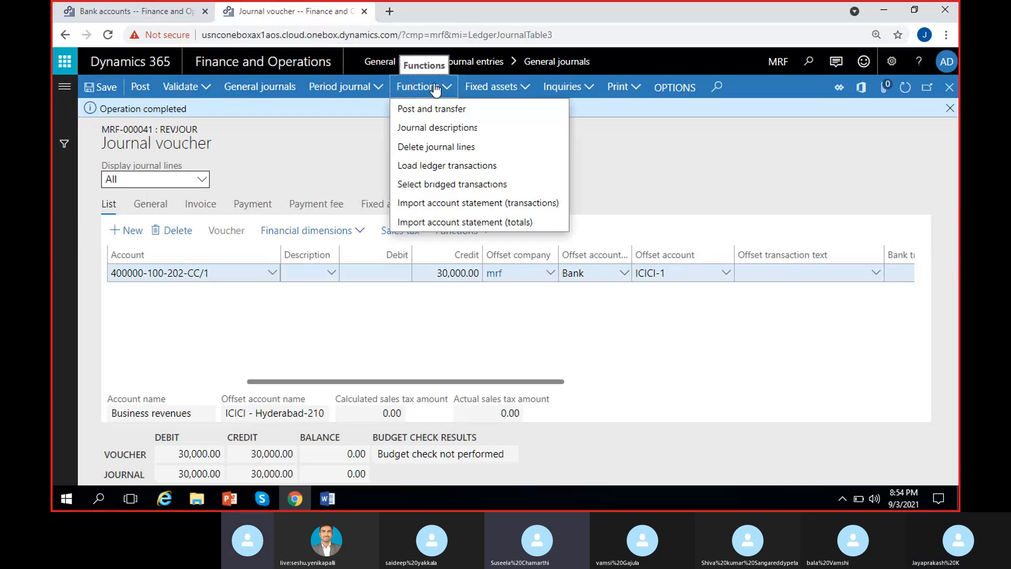
pyautogui.click(743, 199)
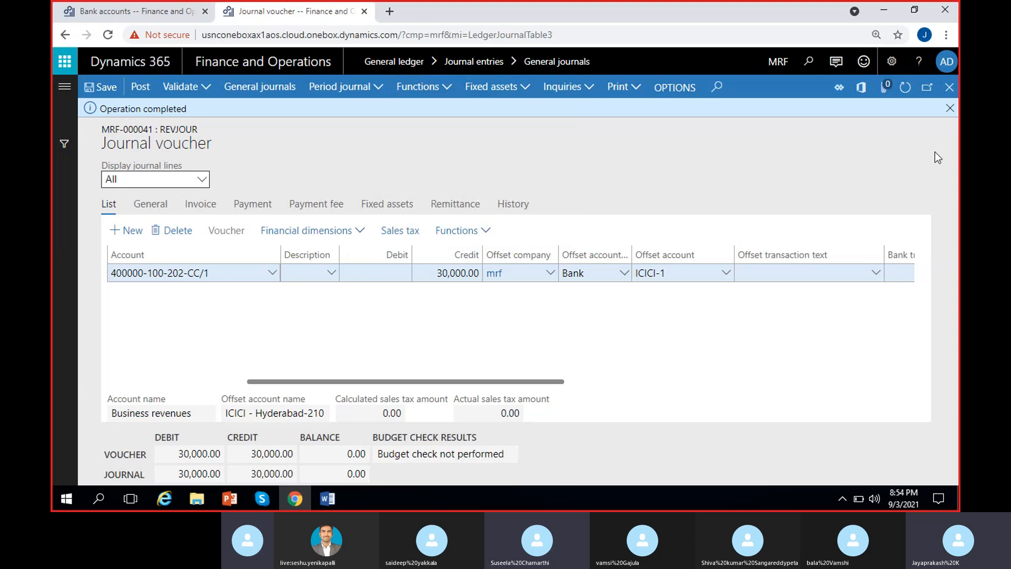
# Set the Customers financial dimension of the journal line's offset account to 900 (Customer-1).
pyautogui.click(951, 110)
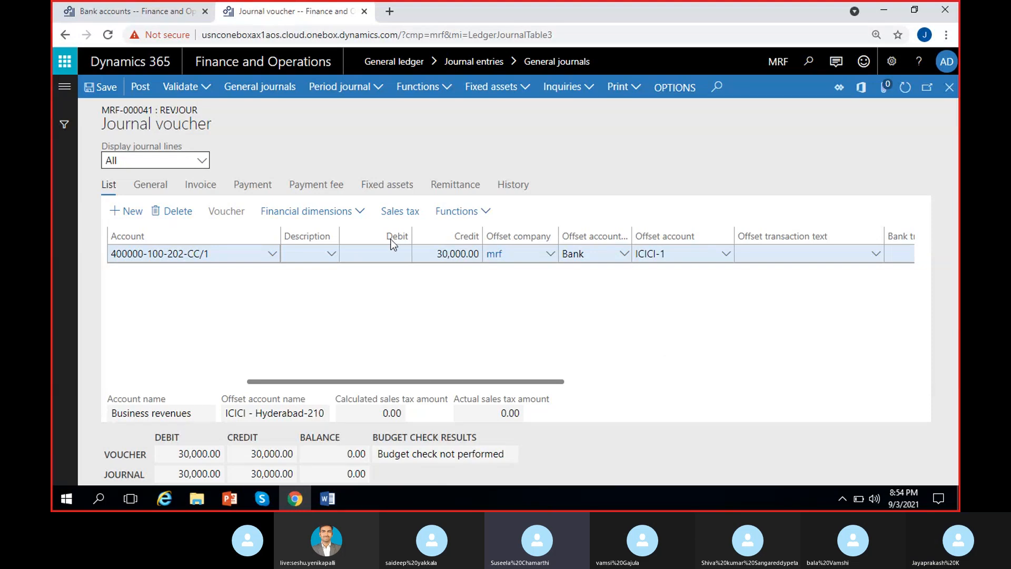
pyautogui.click(333, 215)
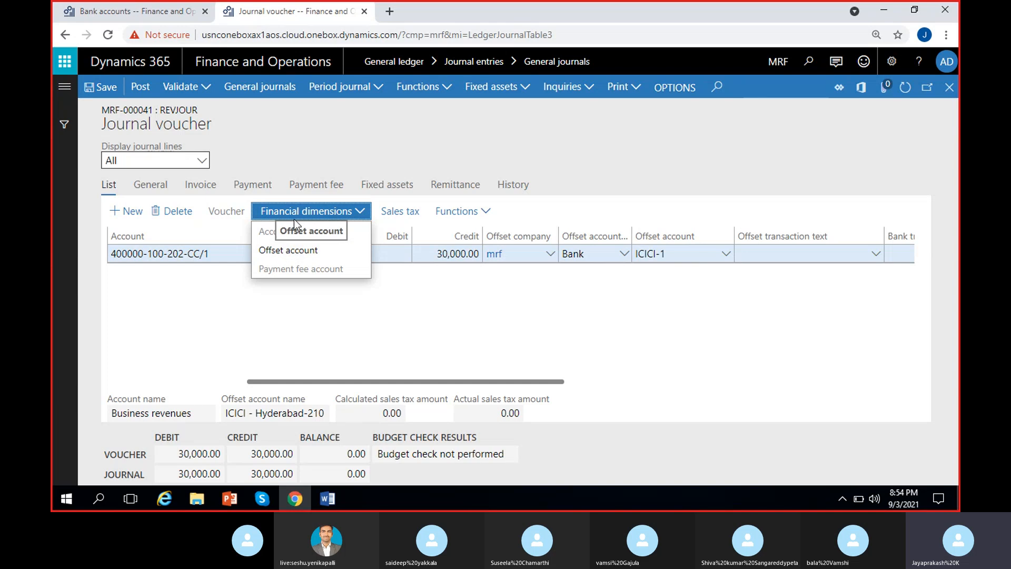
pyautogui.click(294, 251)
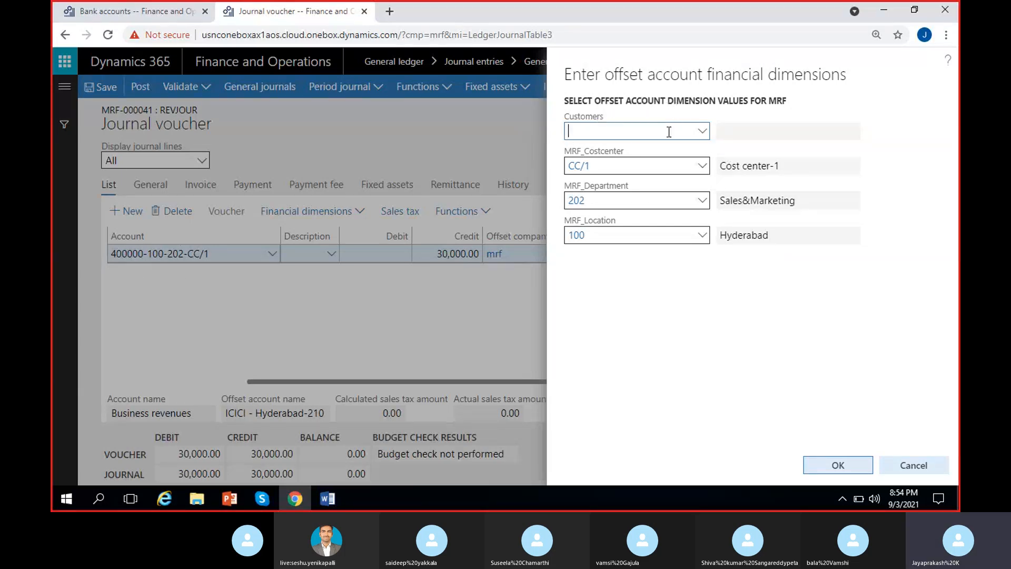
pyautogui.click(703, 131)
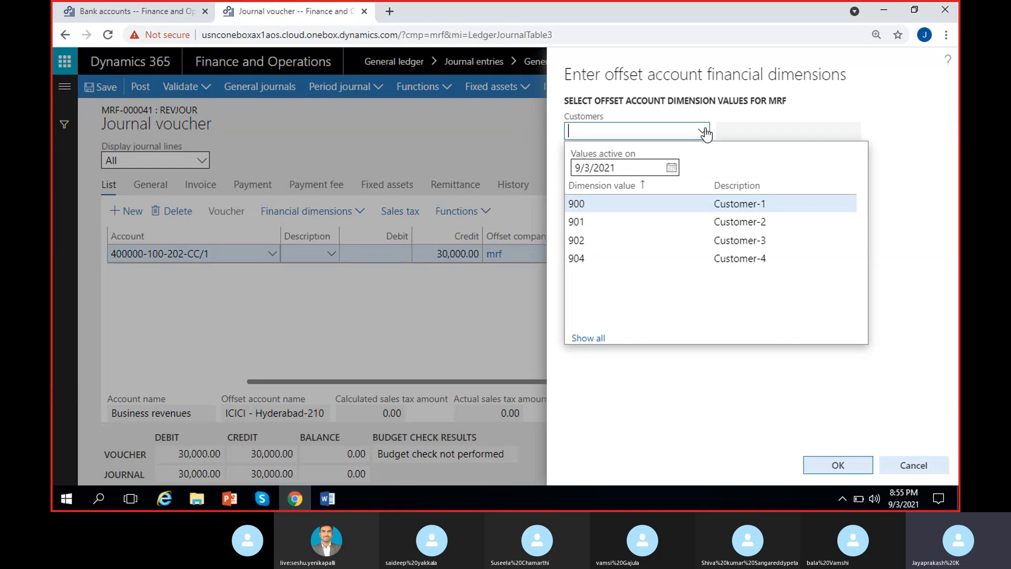
pyautogui.click(691, 203)
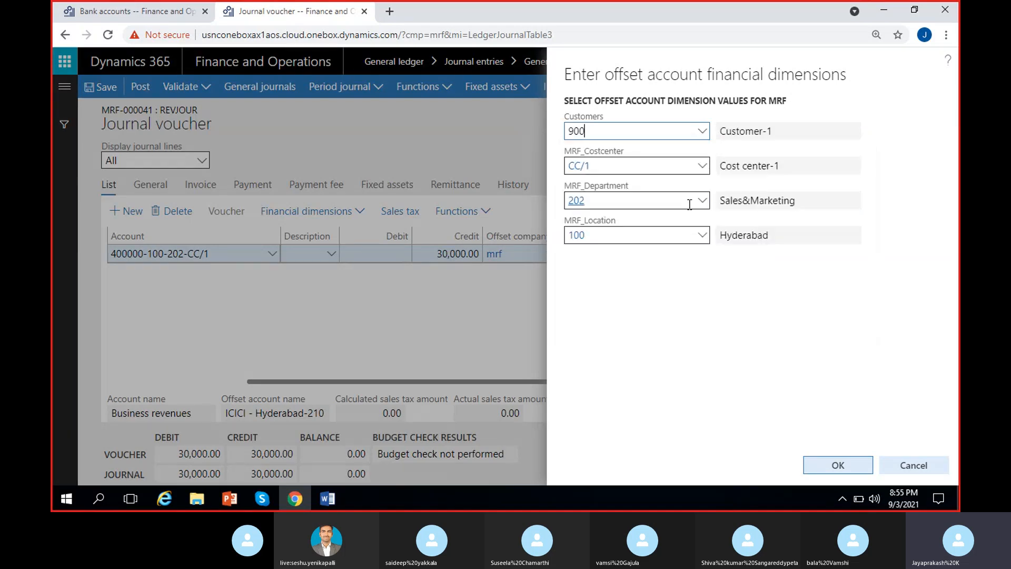
pyautogui.click(845, 458)
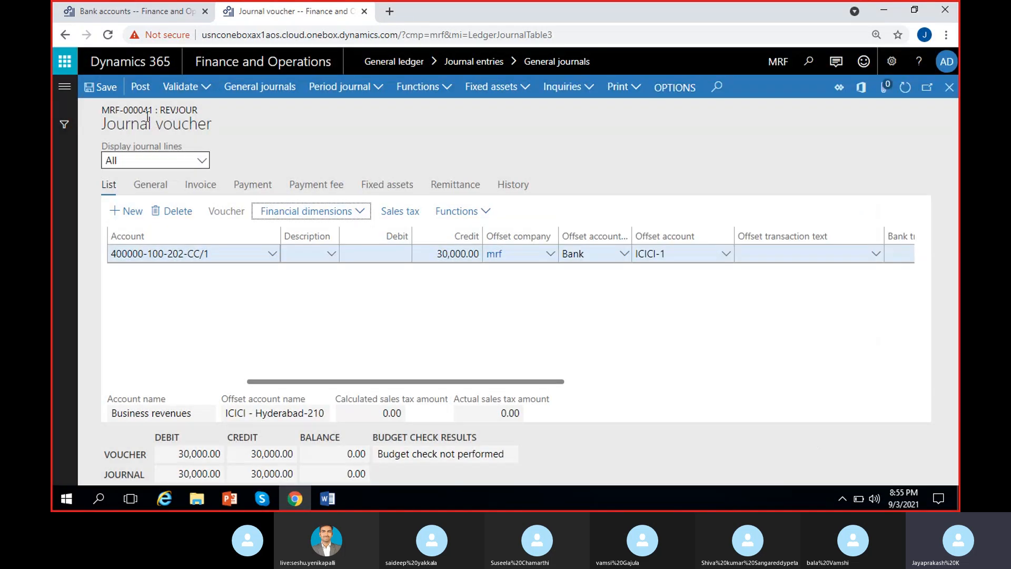
# Validate the journal with the completed offset dimensions, post it, and dismiss the messages.
pyautogui.click(178, 92)
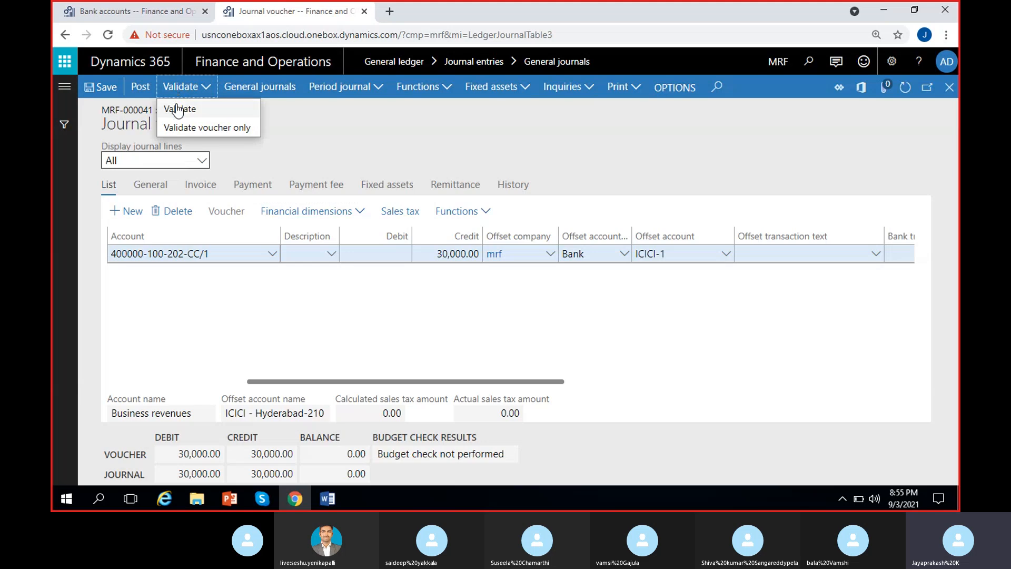
pyautogui.click(178, 110)
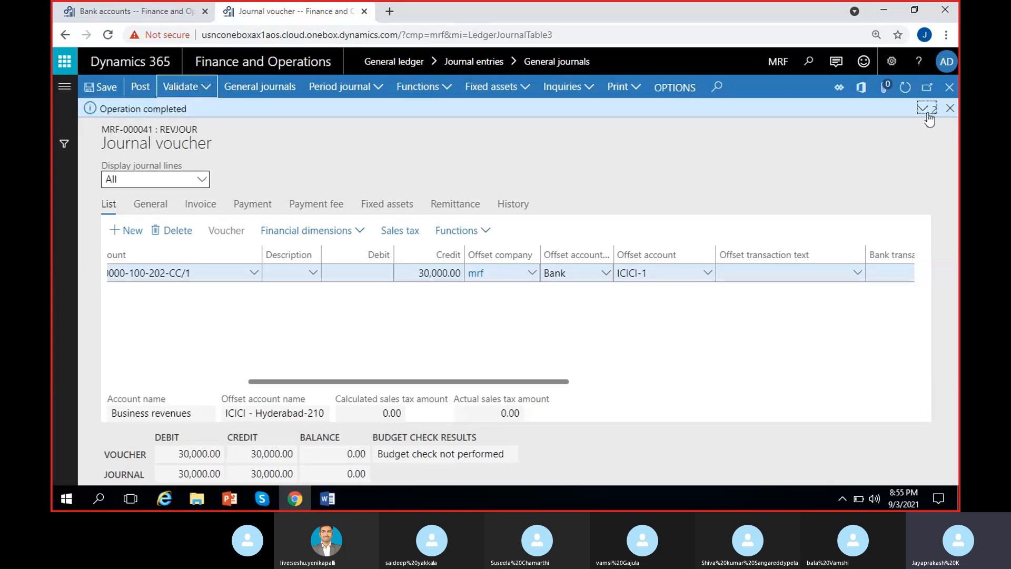
pyautogui.click(925, 111)
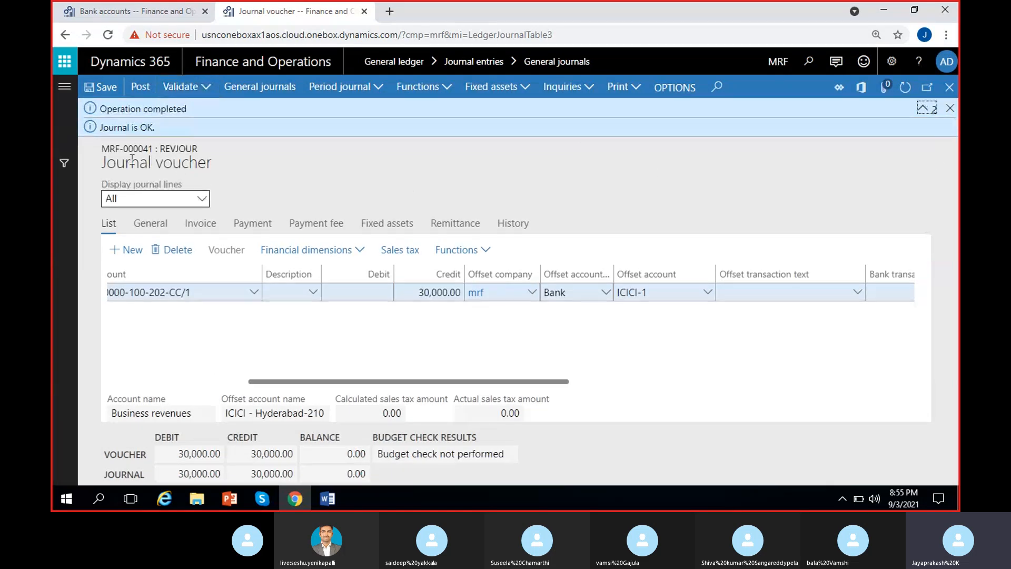
pyautogui.click(143, 90)
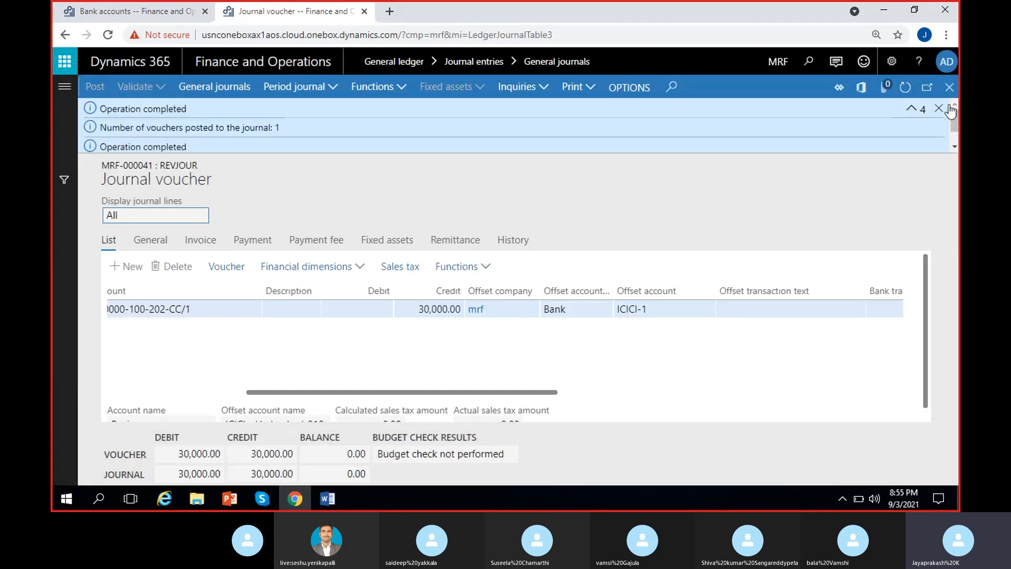
pyautogui.click(949, 109)
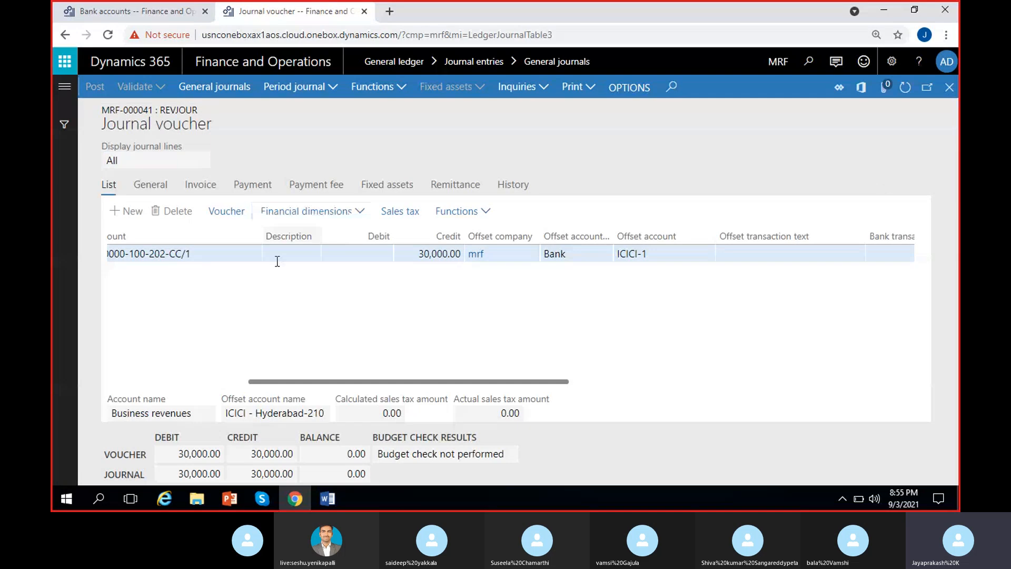
# Review the posted voucher's payment details and the Bank transaction type on its journal line.
pyautogui.click(251, 189)
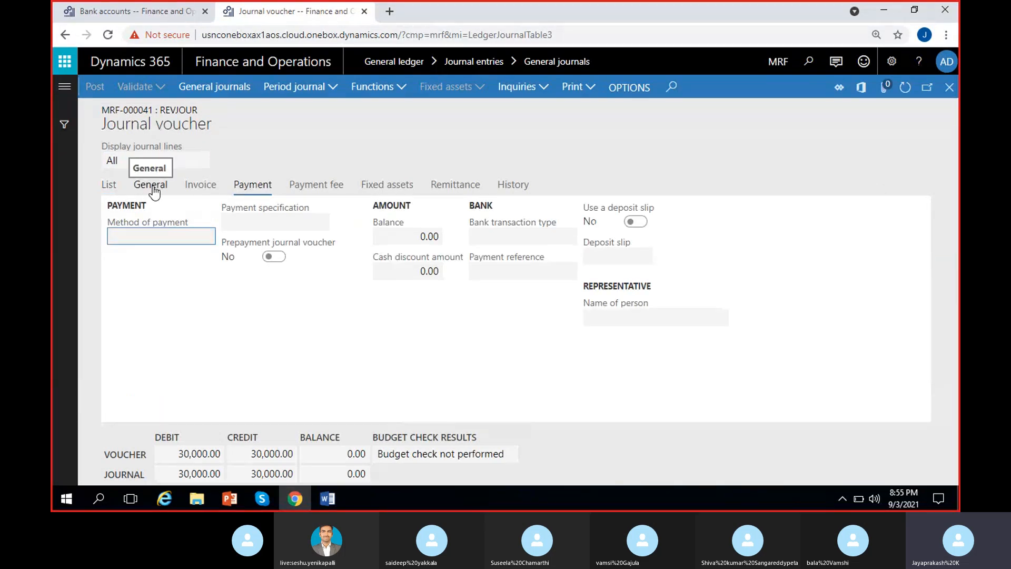
pyautogui.click(518, 238)
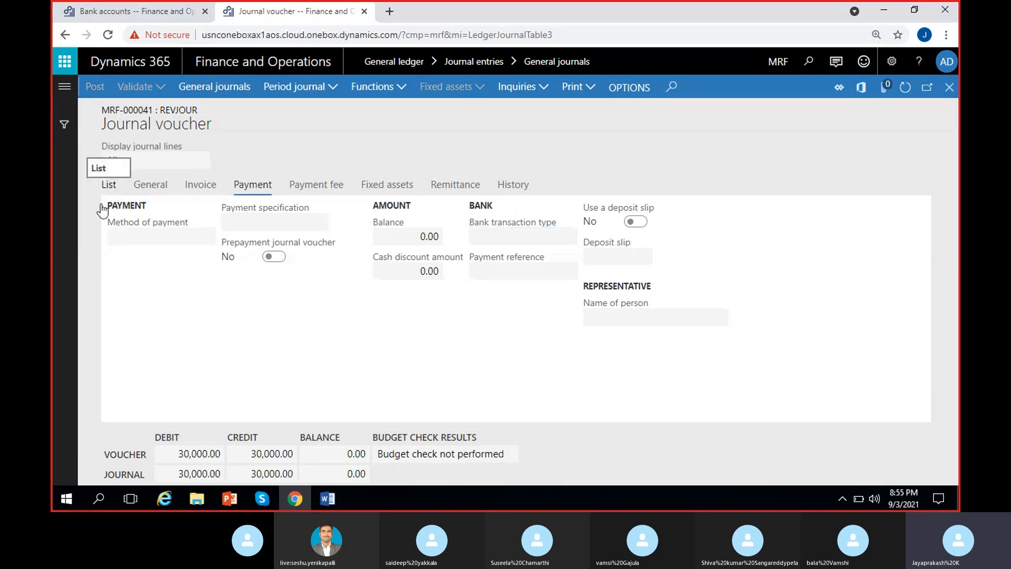
pyautogui.click(109, 185)
pyautogui.hscroll(10, 527, 363)
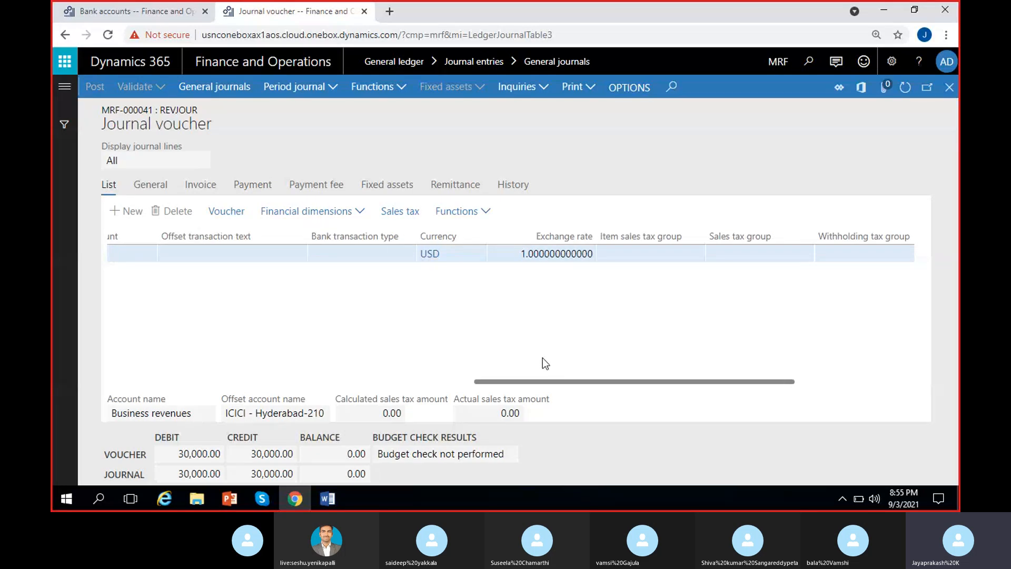
pyautogui.click(375, 247)
pyautogui.hscroll(-10, 428, 334)
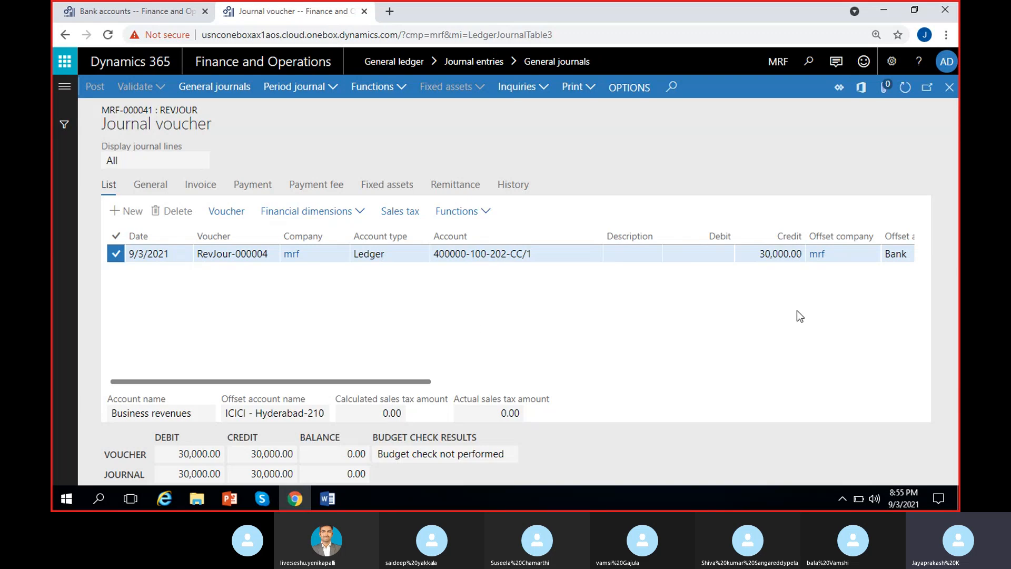
# Check the balance of the ICICI-1 bank account on the Bank accounts page and close the balance pane.
pyautogui.click(90, 12)
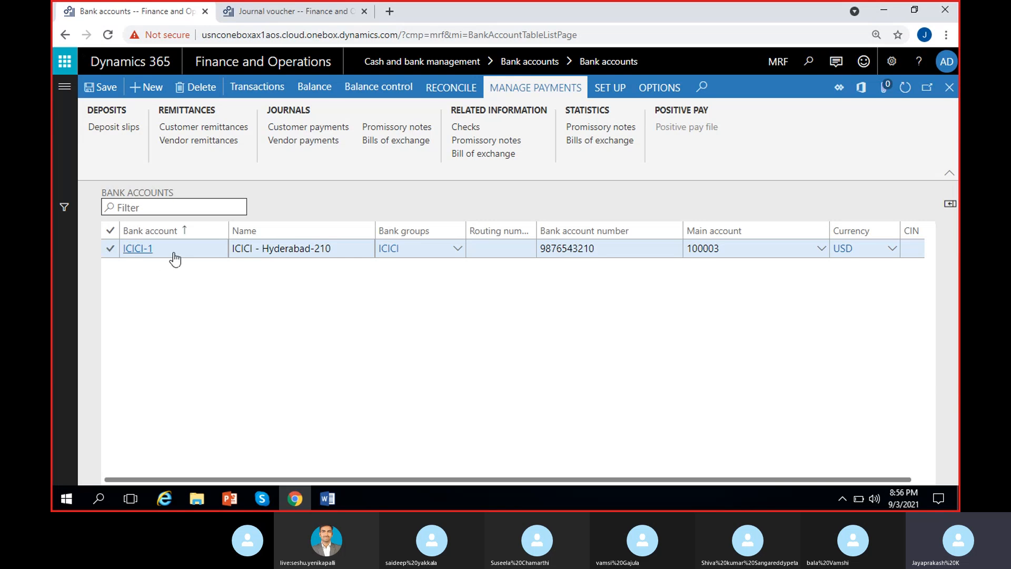
pyautogui.click(321, 248)
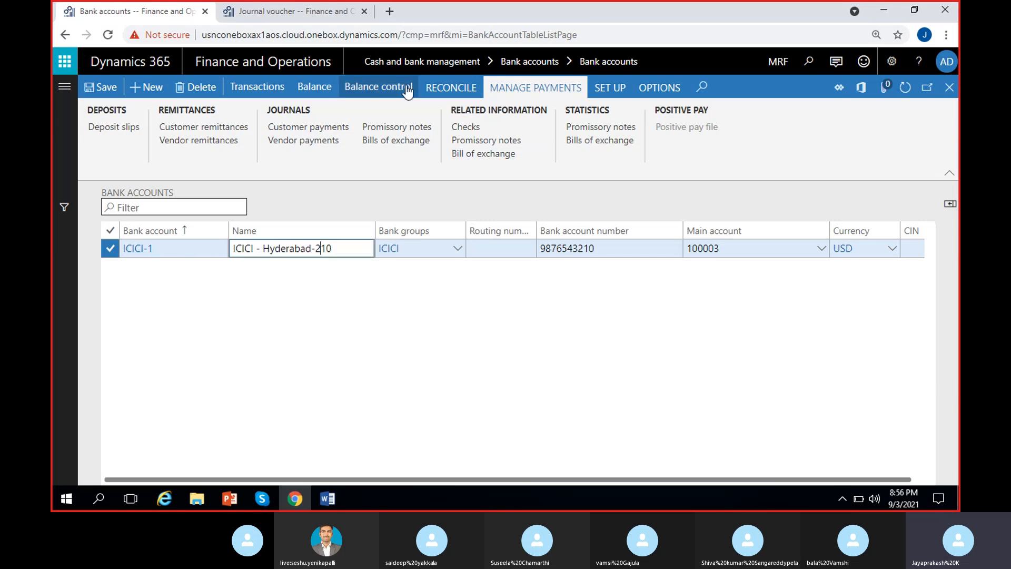
pyautogui.click(315, 87)
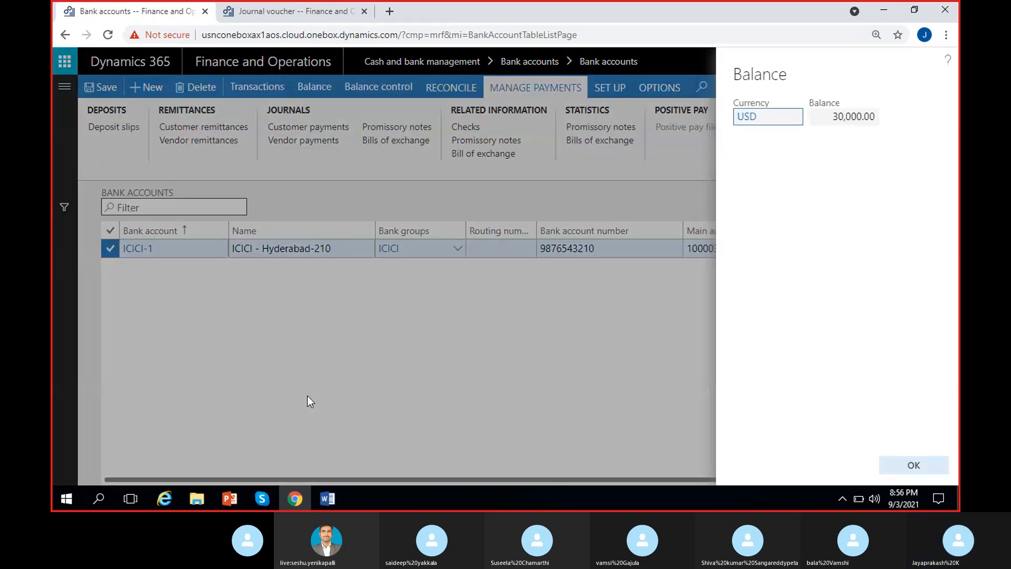
pyautogui.click(826, 117)
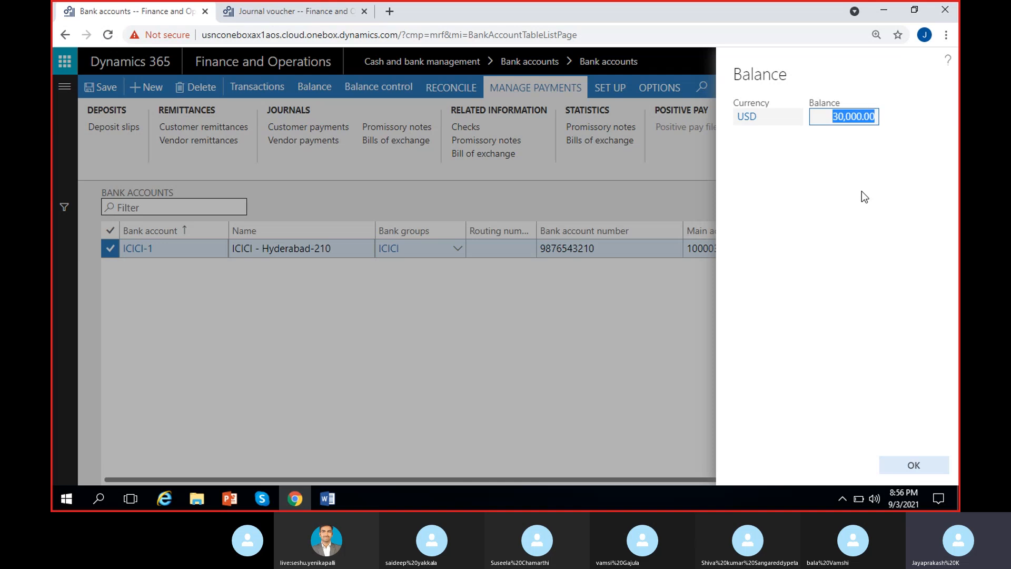
pyautogui.click(816, 271)
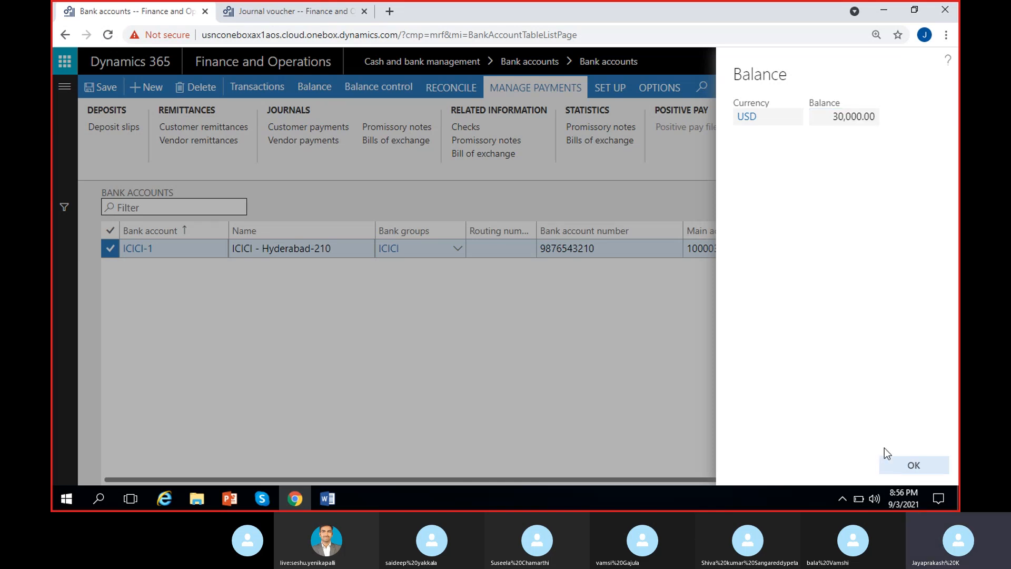
pyautogui.click(895, 463)
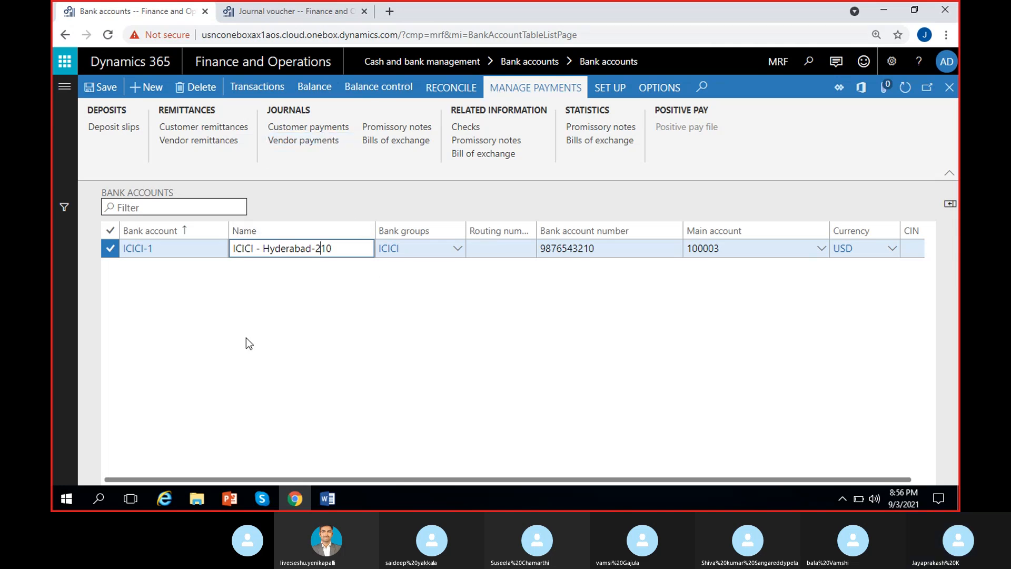
# Return to the posted journal voucher and narrow the Account column on the journal lines.
pyautogui.click(260, 15)
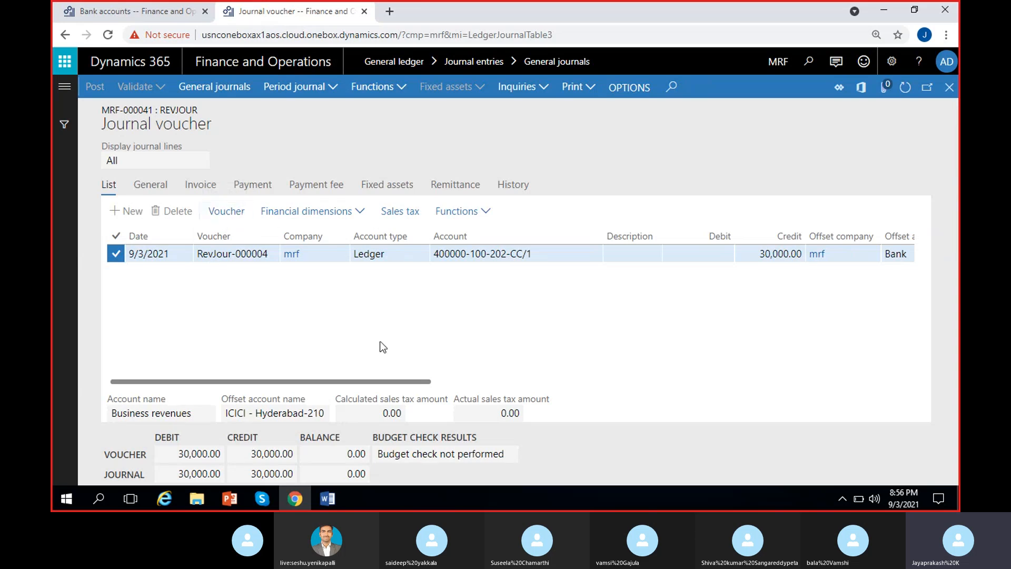
pyautogui.moveTo(384, 378); pyautogui.dragTo(432, 381)
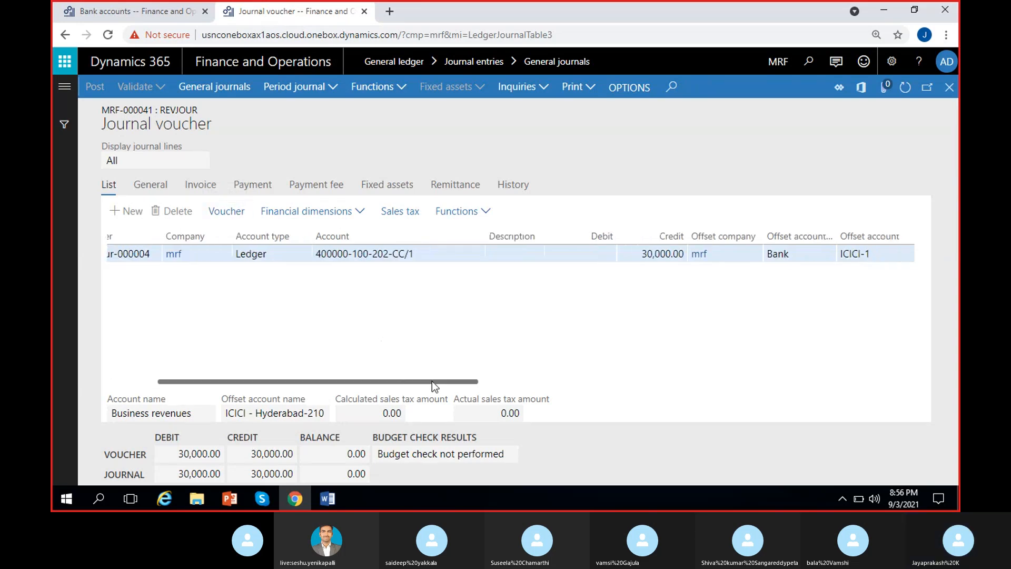
pyautogui.moveTo(484, 232); pyautogui.dragTo(457, 229)
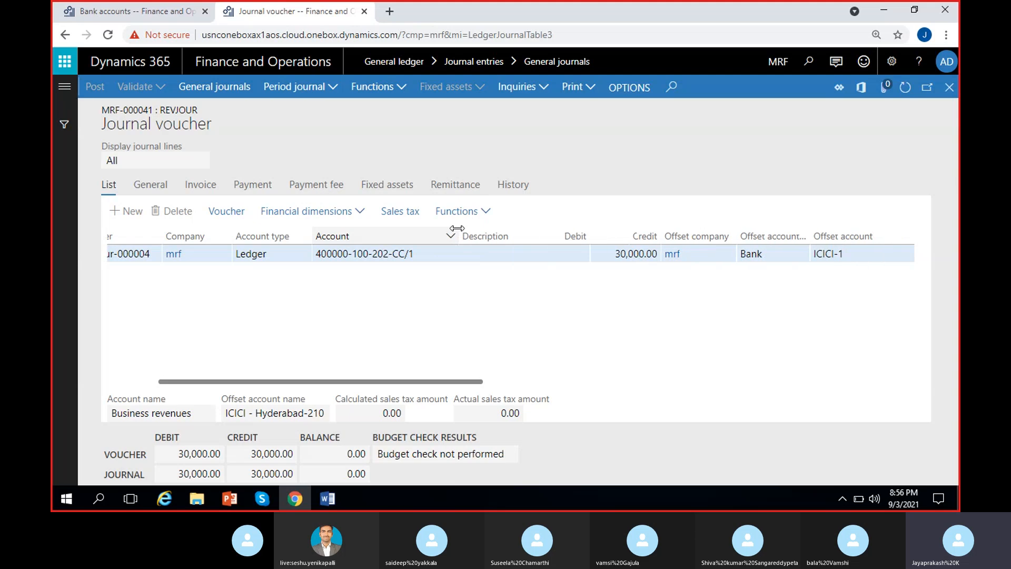
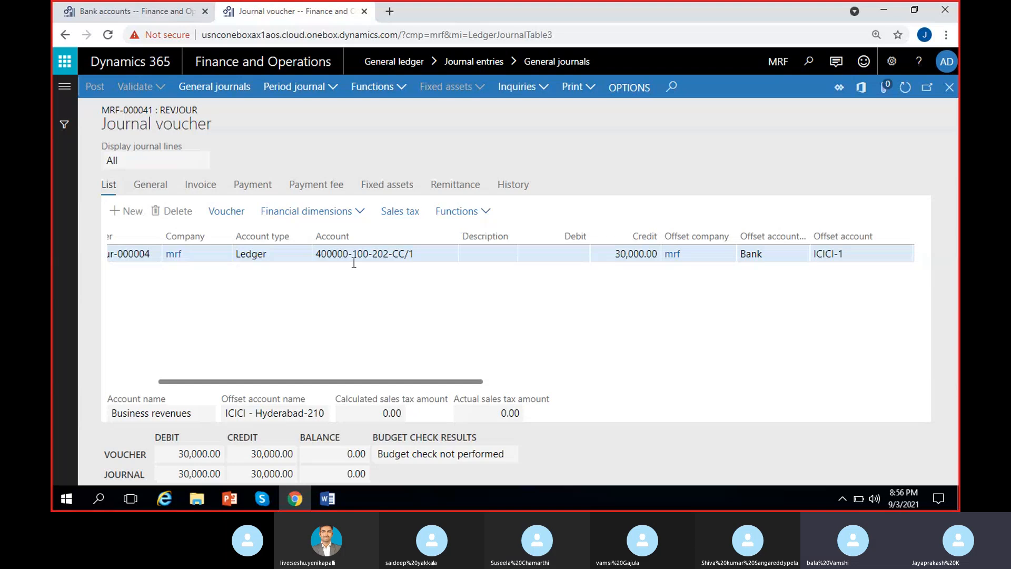
# Open the posted voucher's transactions and examine the ledger account on the ICICI-1 Bank line.
pyautogui.click(223, 219)
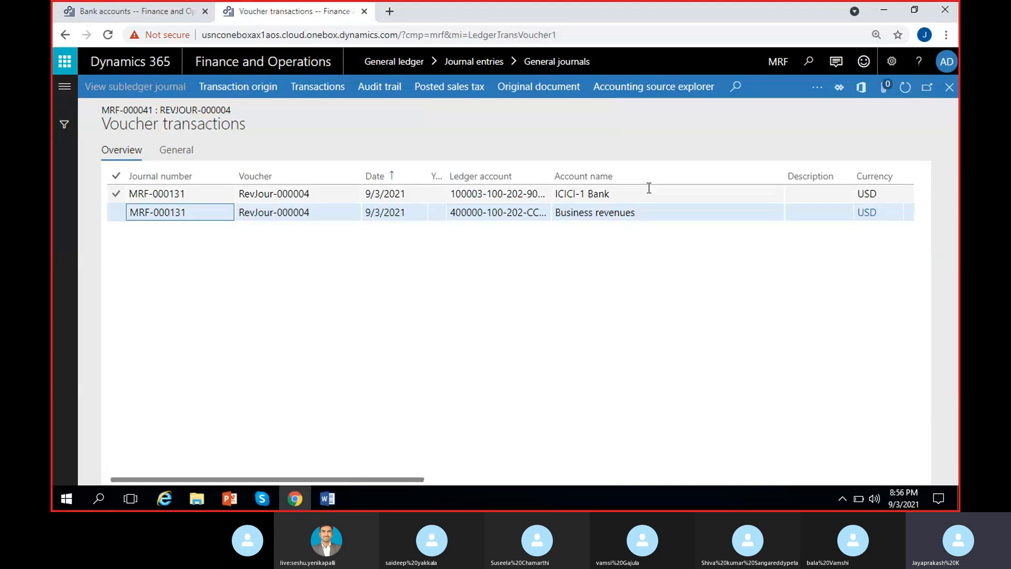
pyautogui.click(561, 193)
pyautogui.click(551, 268)
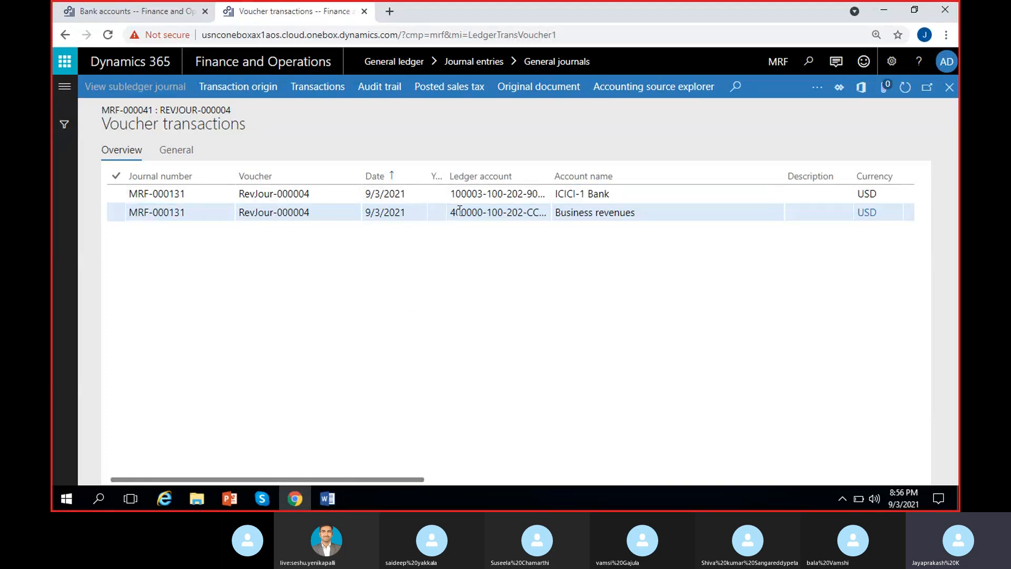
pyautogui.click(453, 193)
pyautogui.moveTo(452, 193); pyautogui.dragTo(483, 195)
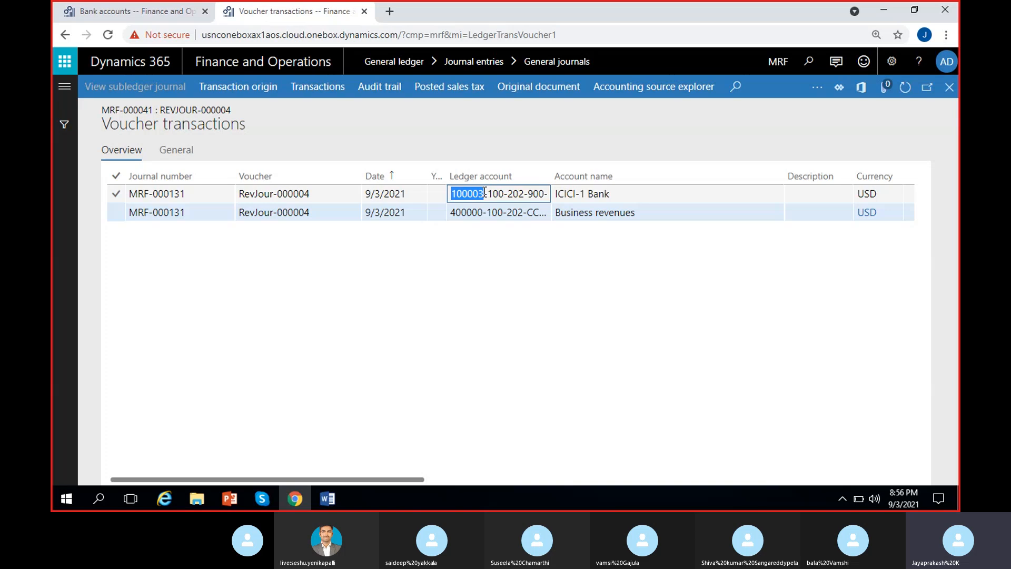
# Open the ICICI-1 bank account record to check its main account, and return to the voucher transactions.
pyautogui.click(120, 11)
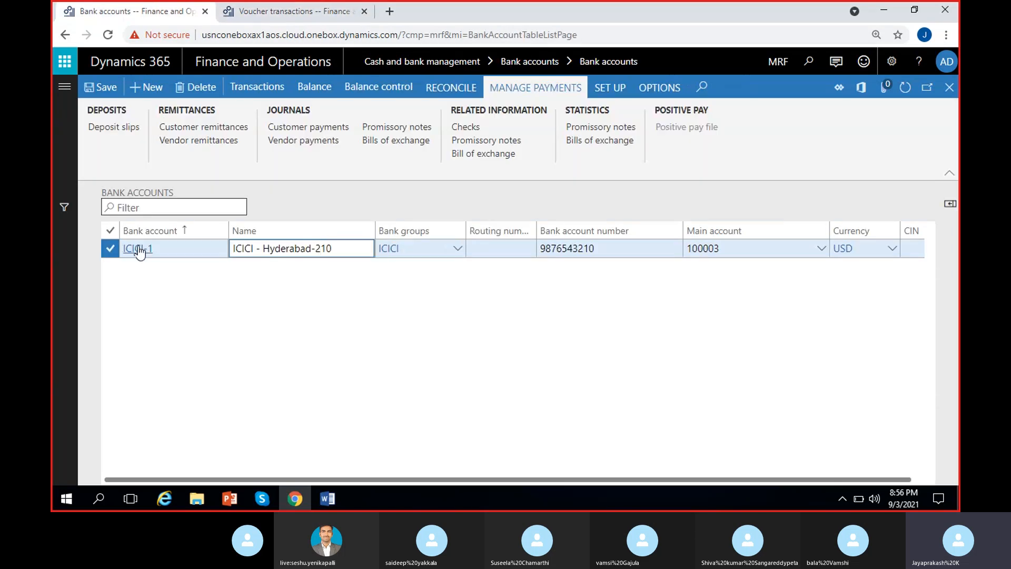
pyautogui.click(135, 251)
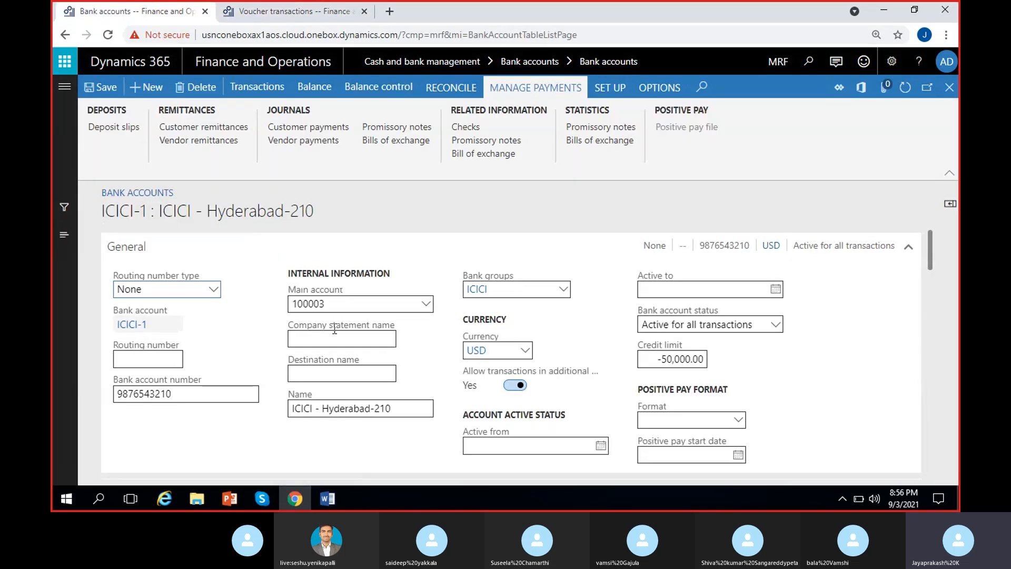
pyautogui.click(295, 11)
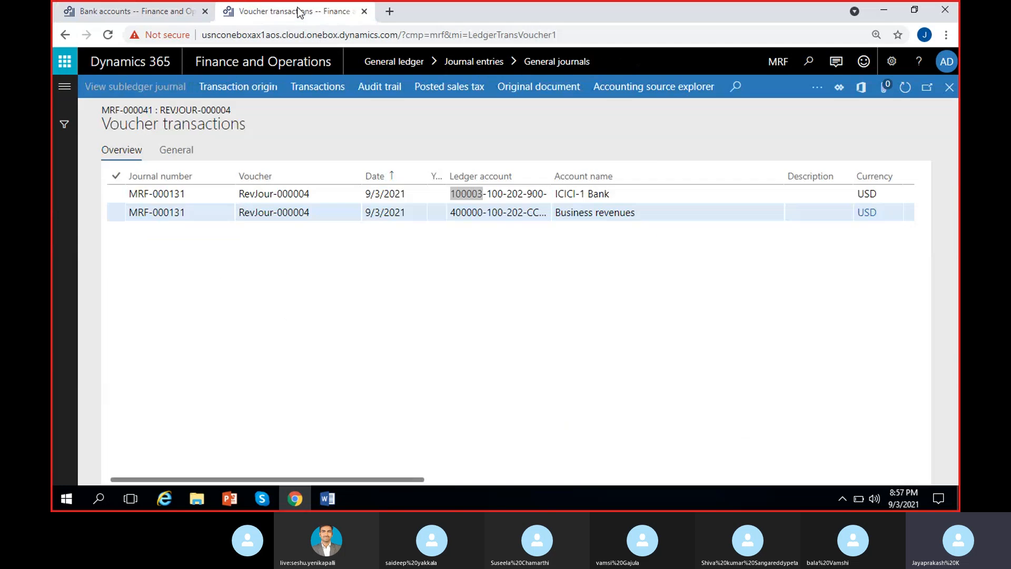
# Review the ledger accounts and transaction amounts of the ICICI-1 Bank and Business revenues lines.
pyautogui.click(479, 197)
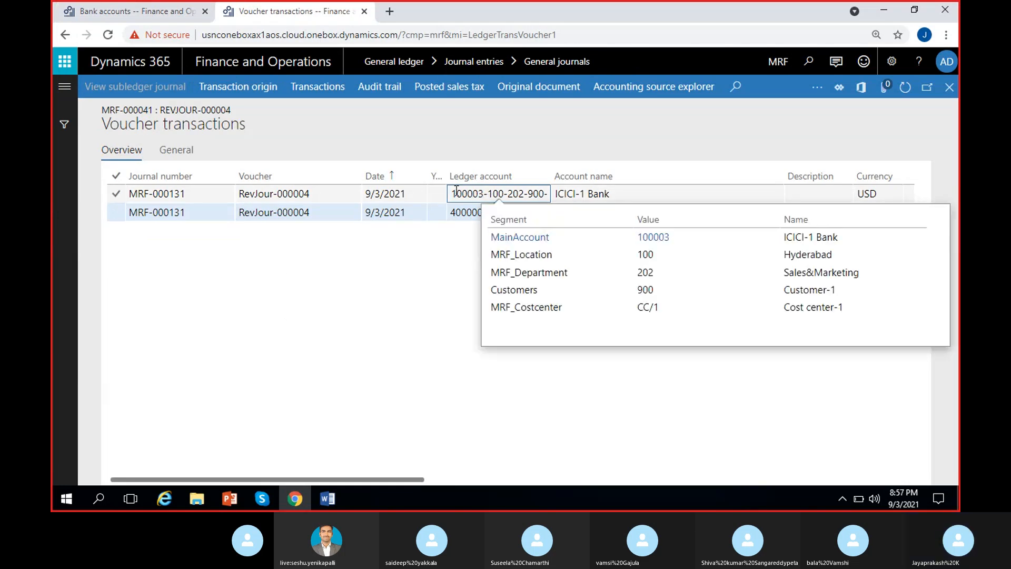
pyautogui.moveTo(451, 193); pyautogui.dragTo(485, 212)
pyautogui.click(451, 212)
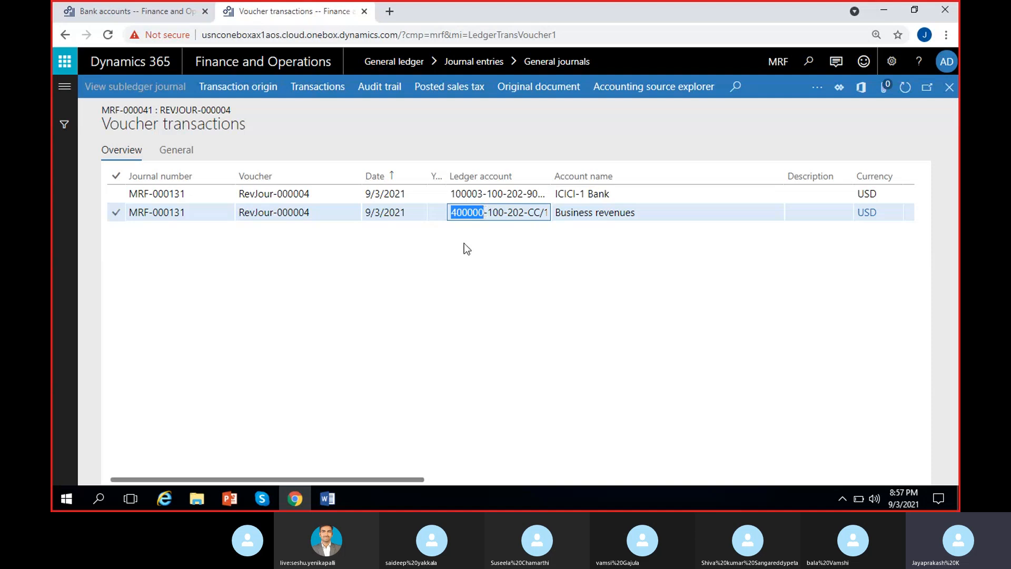
pyautogui.hscroll(3, 637, 300)
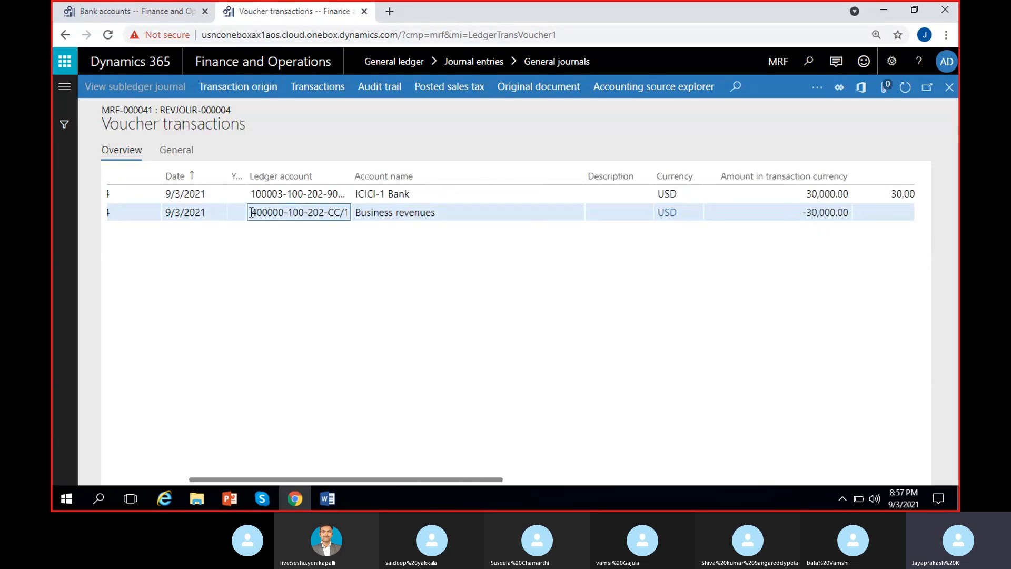
pyautogui.moveTo(250, 213); pyautogui.dragTo(285, 194)
pyautogui.click(306, 291)
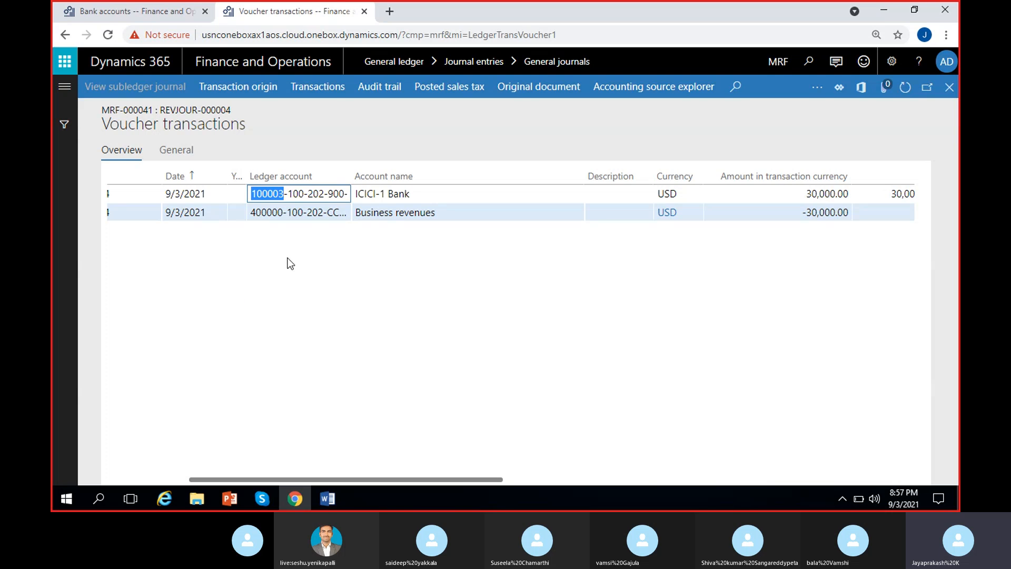
pyautogui.click(271, 251)
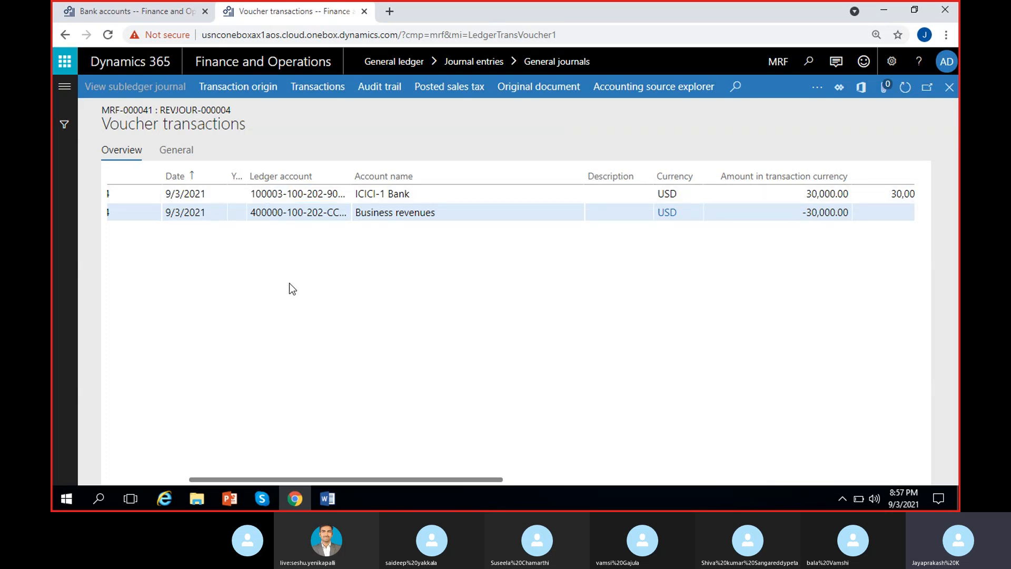
pyautogui.hscroll(-2, 261, 287)
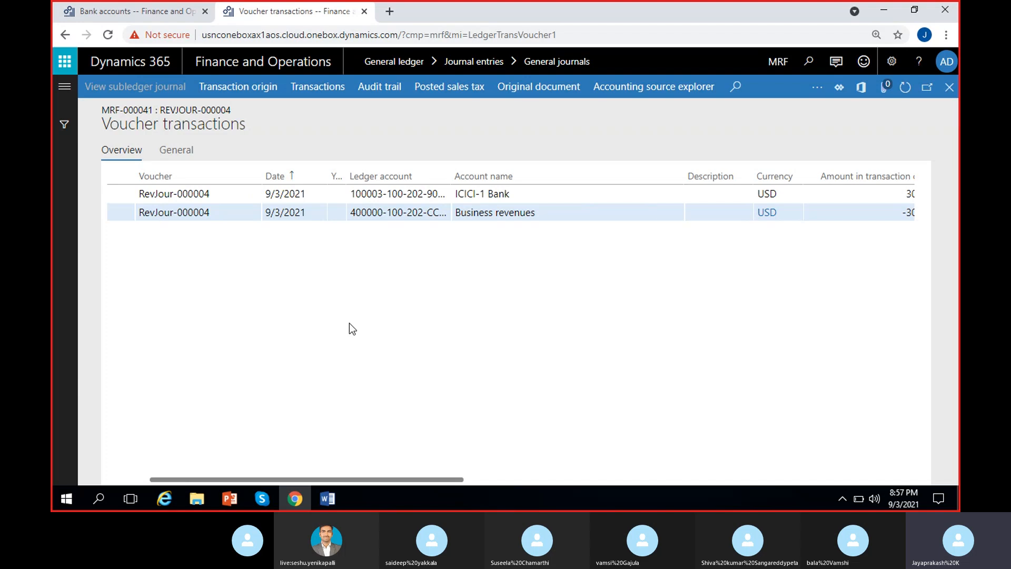
# Check the balance of ICICI-1 from its bank account record.
pyautogui.click(150, 16)
pyautogui.click(295, 11)
pyautogui.click(137, 20)
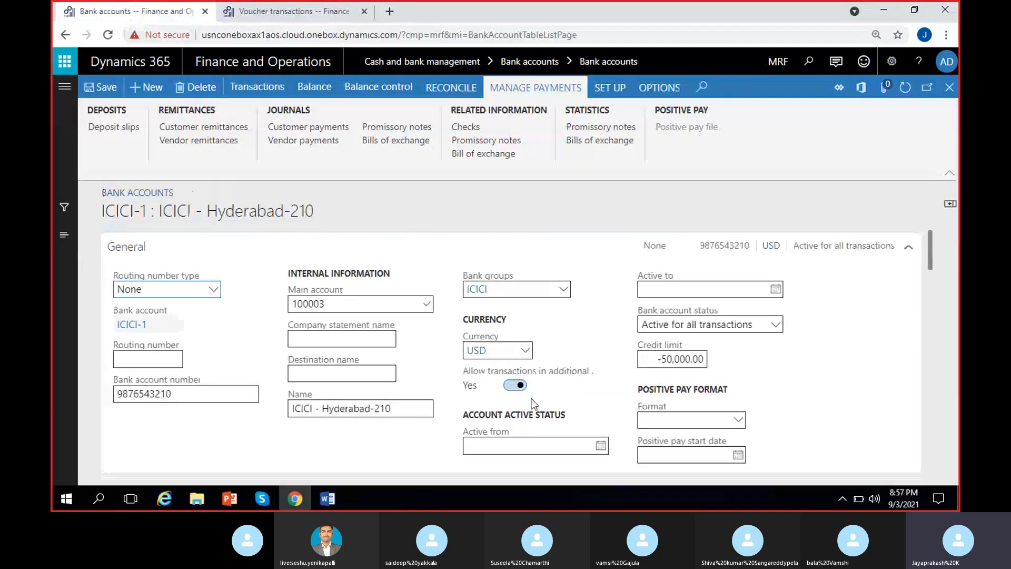
pyautogui.click(315, 86)
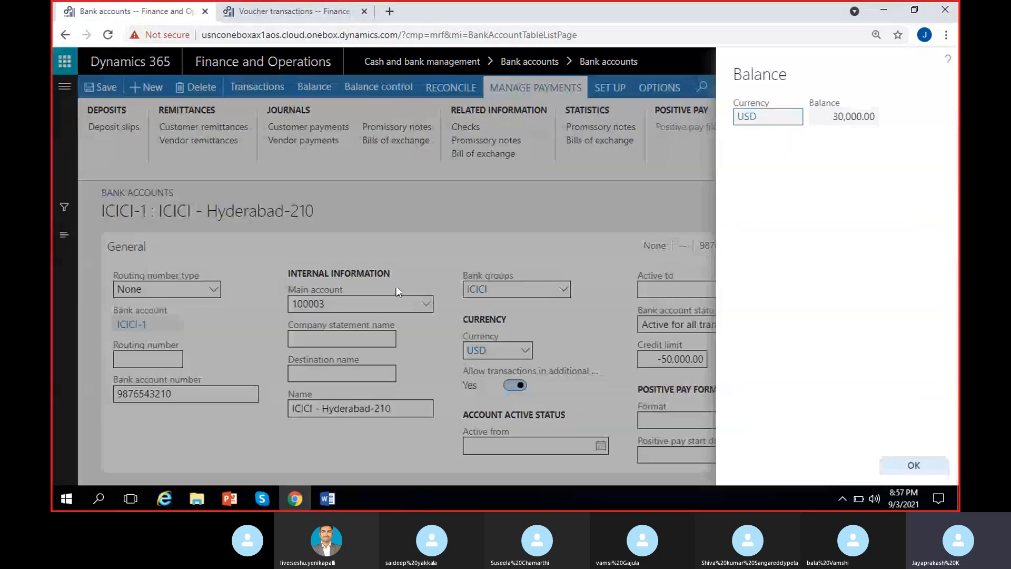
# Close the voucher transactions and duplicate the journal voucher page in a new browser tab.
pyautogui.click(298, 15)
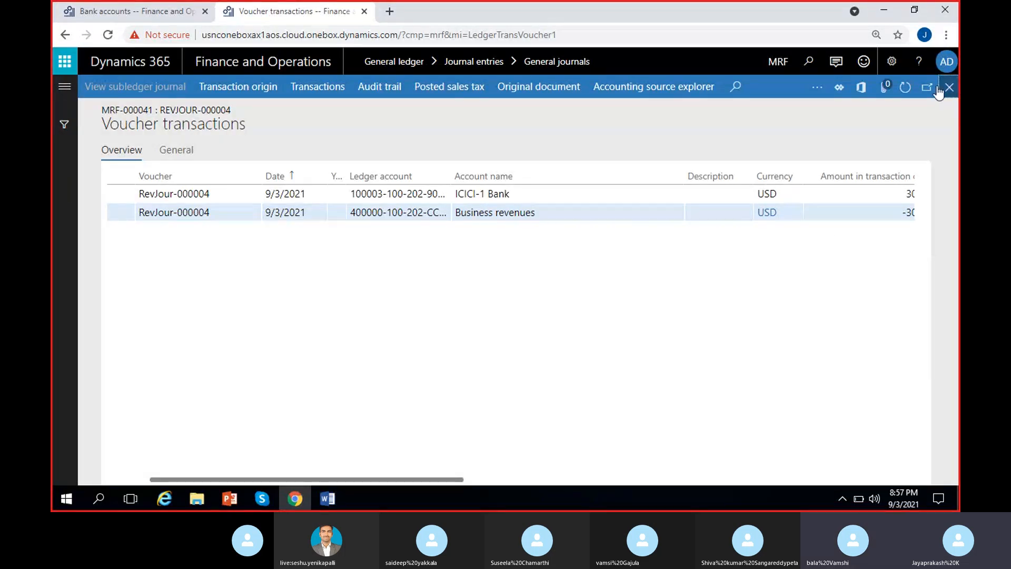
pyautogui.click(938, 90)
pyautogui.rightClick(313, 17)
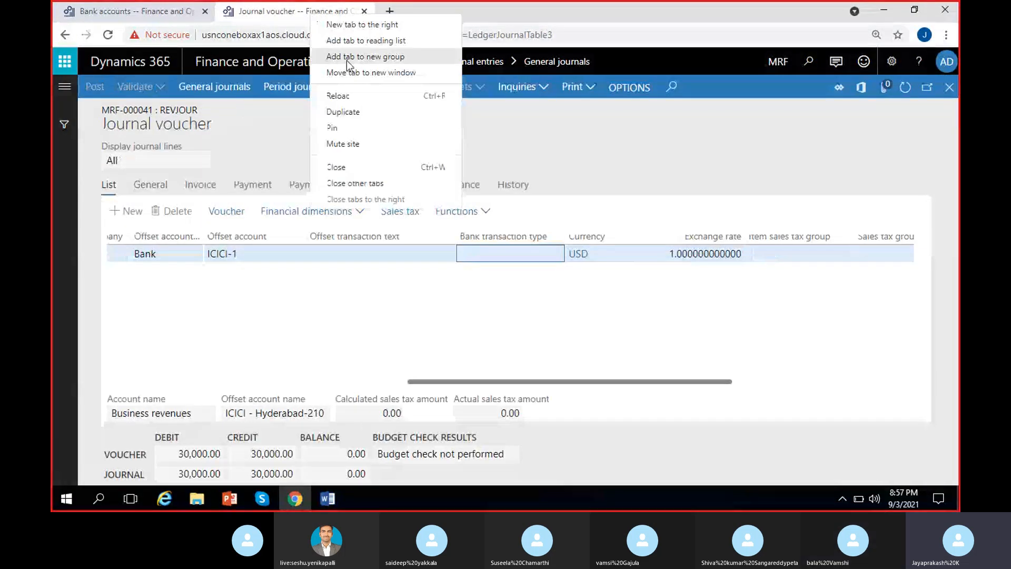
pyautogui.click(354, 112)
pyautogui.click(286, 18)
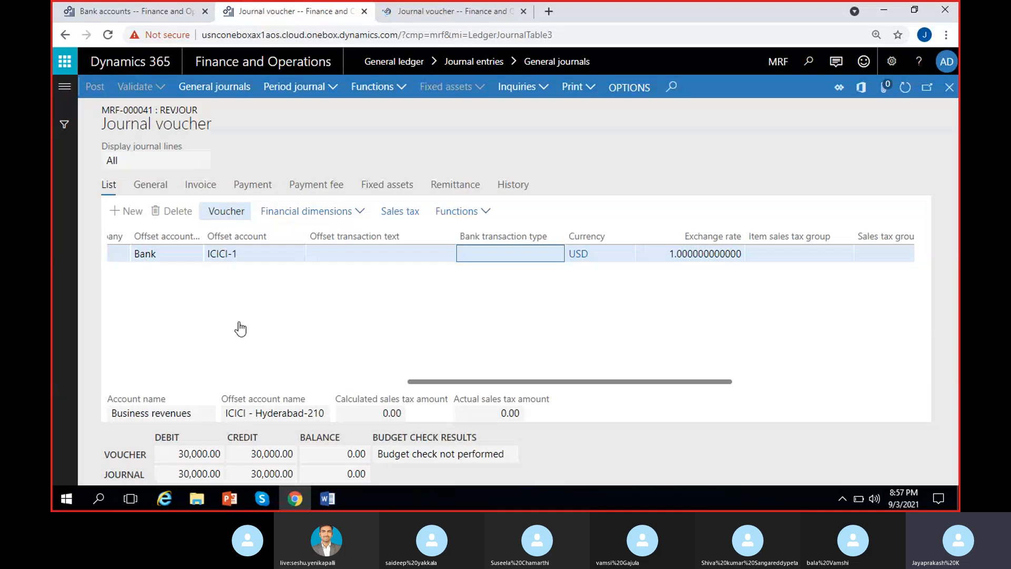
pyautogui.click(451, 8)
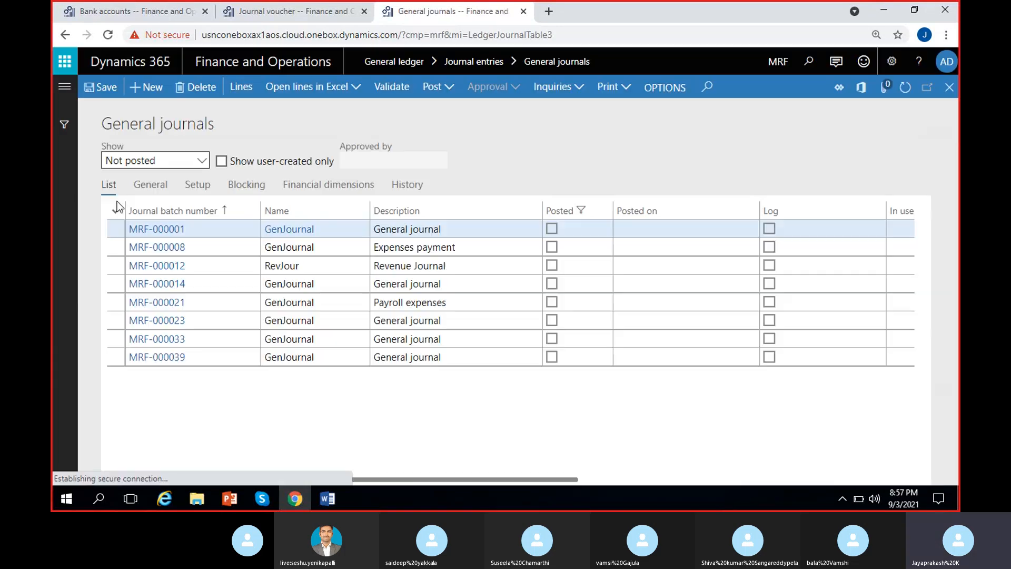
# Open the General ledger Trial balance inquiry in the duplicated browser tab.
pyautogui.click(65, 87)
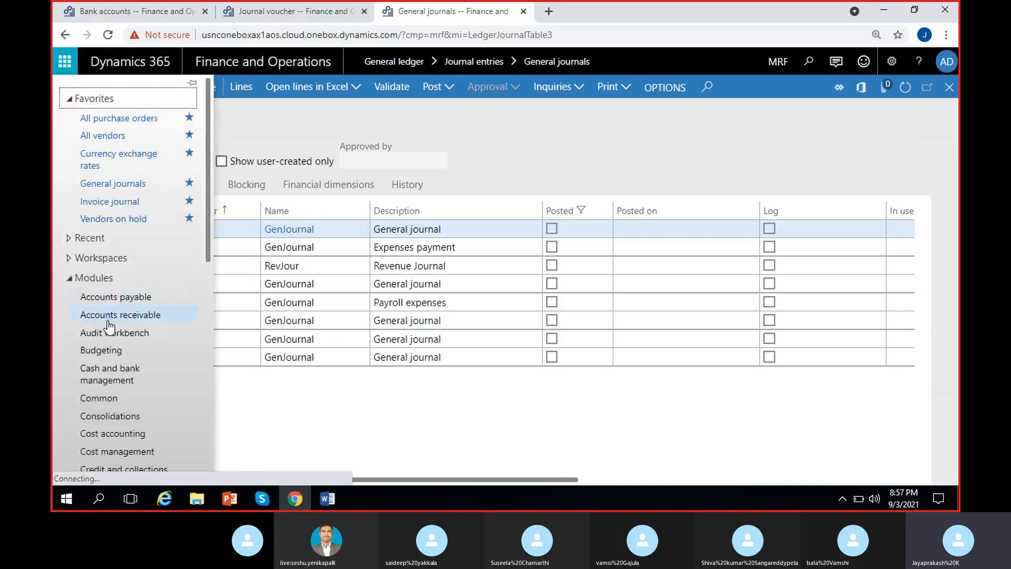
pyautogui.scroll(-3, 110, 327)
pyautogui.click(110, 424)
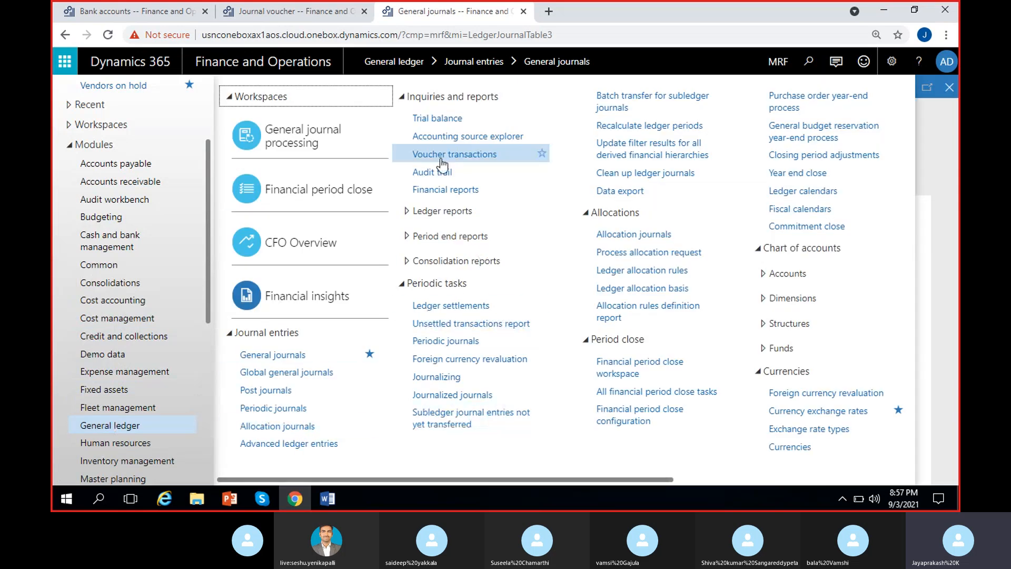
pyautogui.click(435, 135)
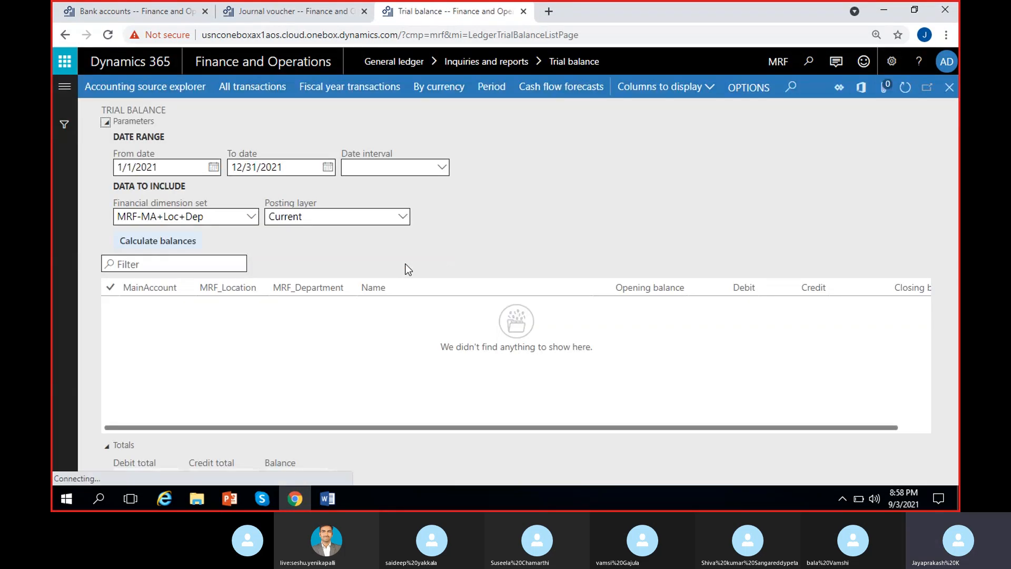
# Calculate the trial balance with the Main Account financial dimension set, select the ICICI-1 Bank row, and dismiss the message.
pyautogui.click(249, 220)
pyautogui.click(248, 221)
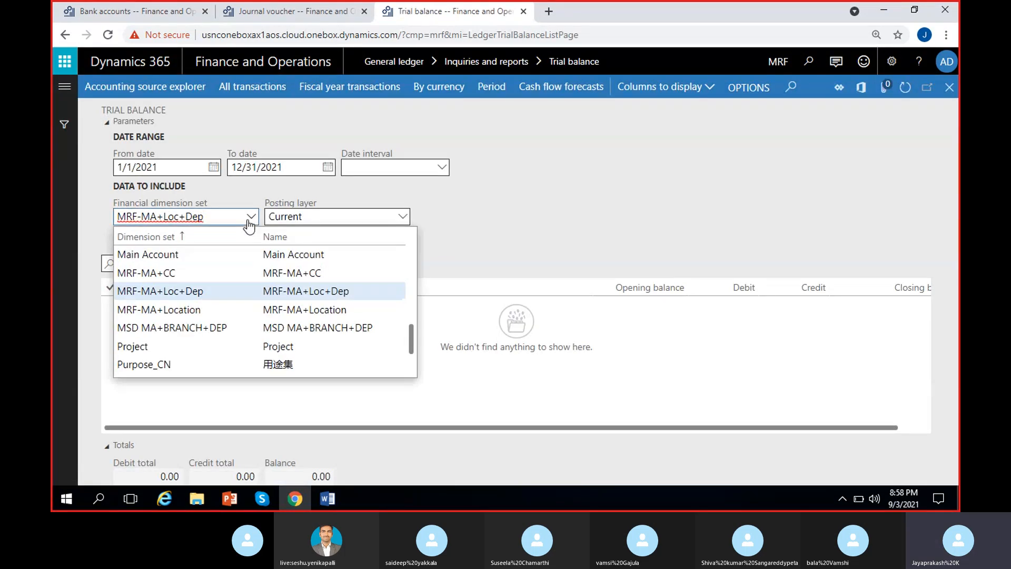
pyautogui.click(176, 252)
pyautogui.click(154, 244)
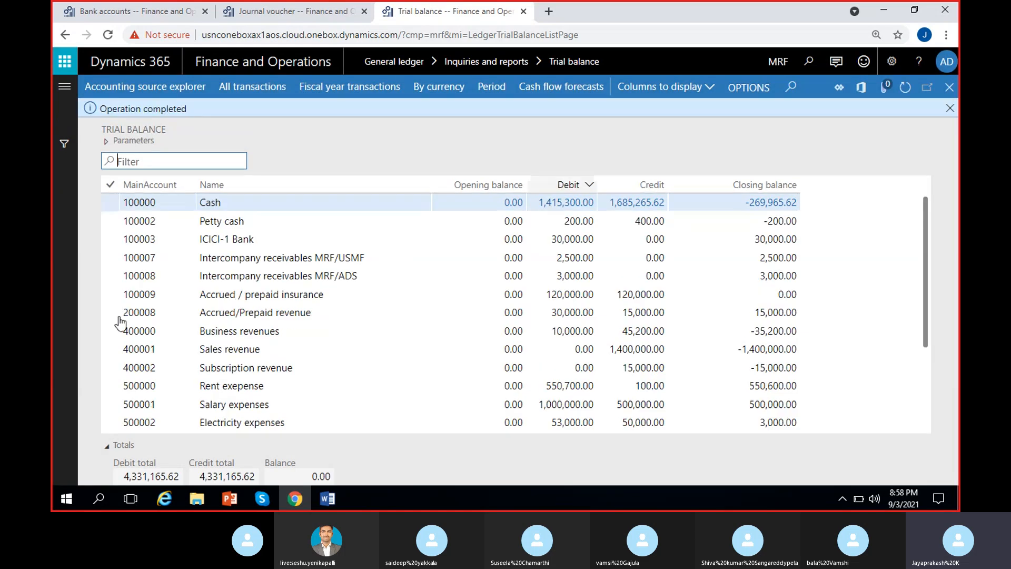
pyautogui.click(232, 239)
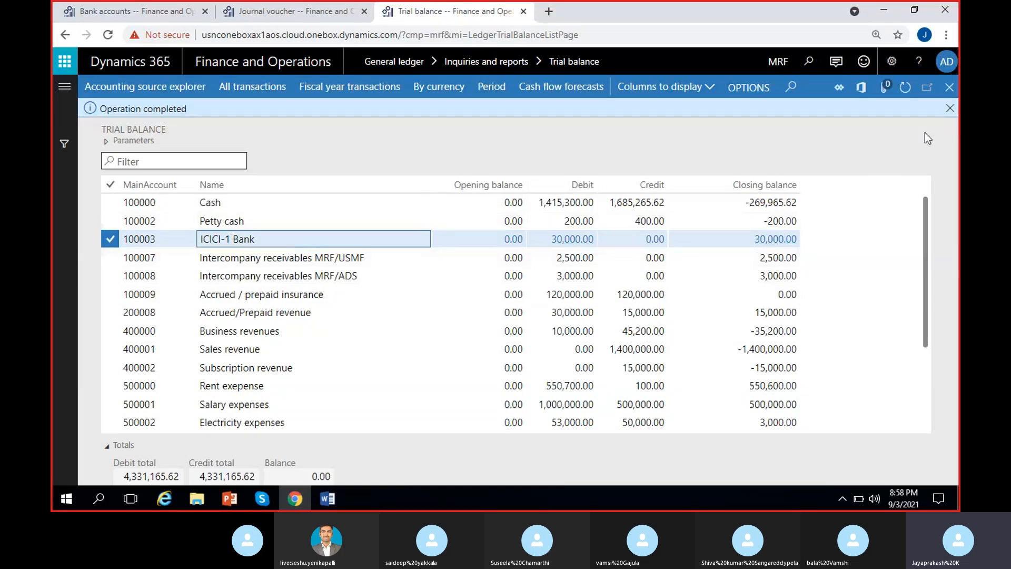
pyautogui.click(950, 108)
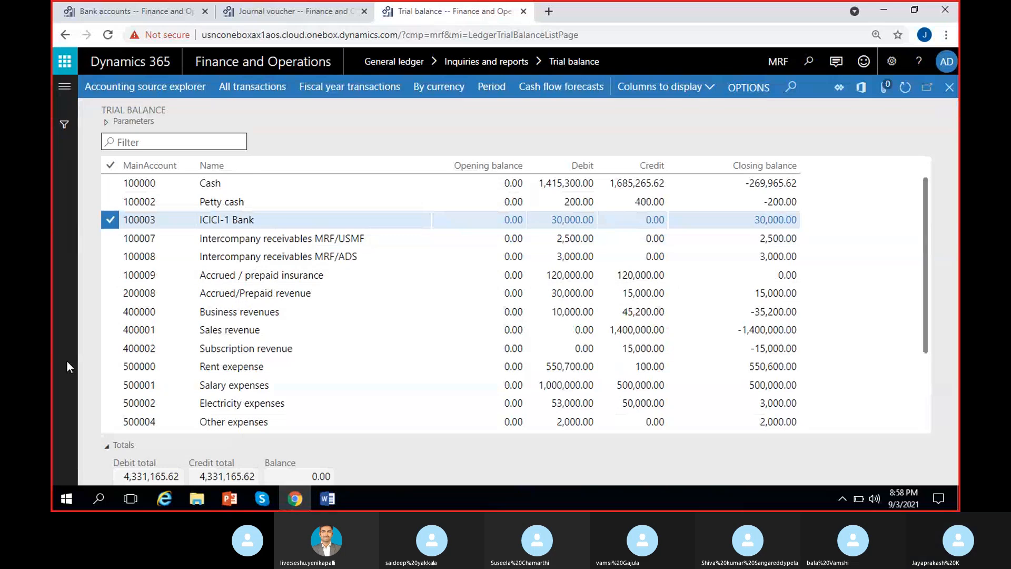
# Return to the ICICI-1 bank account record and close its balance pane.
pyautogui.click(149, 16)
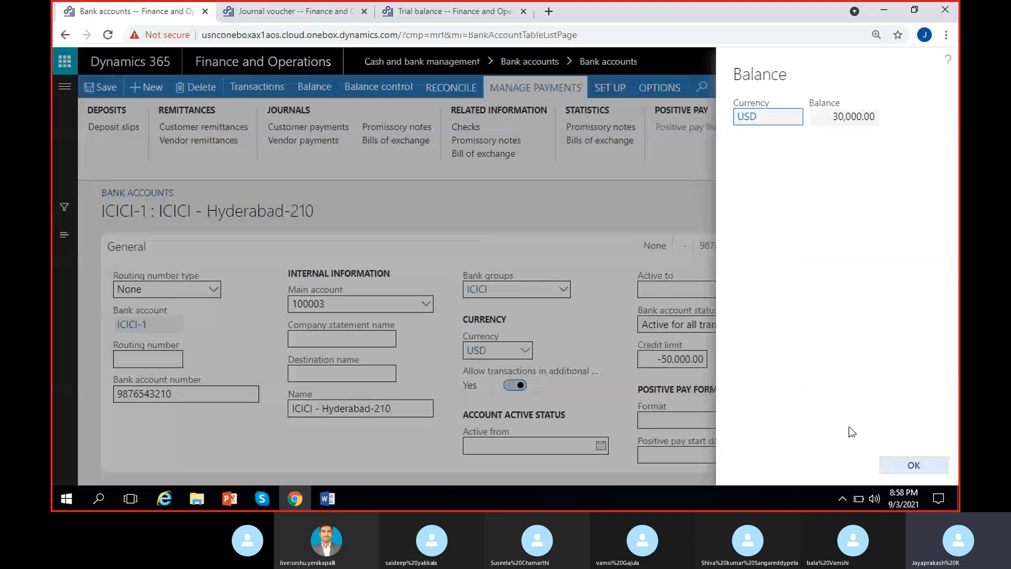
pyautogui.click(906, 465)
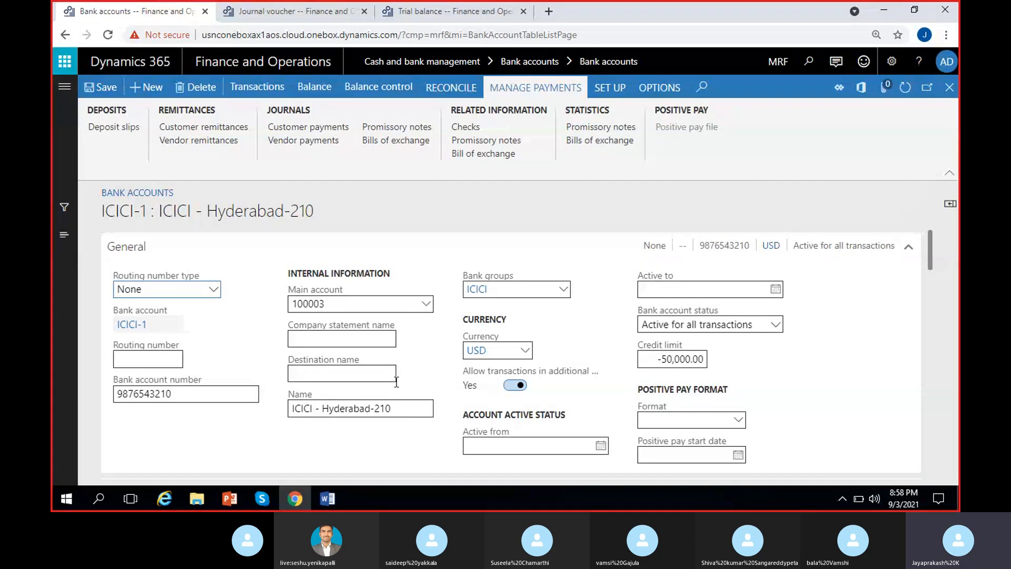
pyautogui.moveTo(396, 382)
pyautogui.moveTo(315, 354)
# Close the posted revenue journal, create a new general journal with the name GenJournal, and open its lines.
pyautogui.click(279, 12)
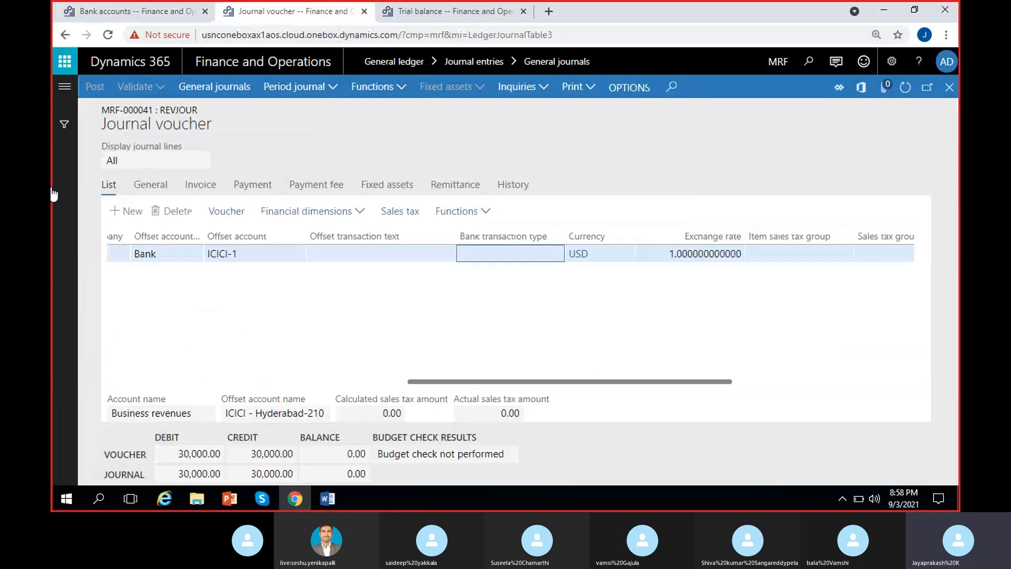
pyautogui.click(949, 87)
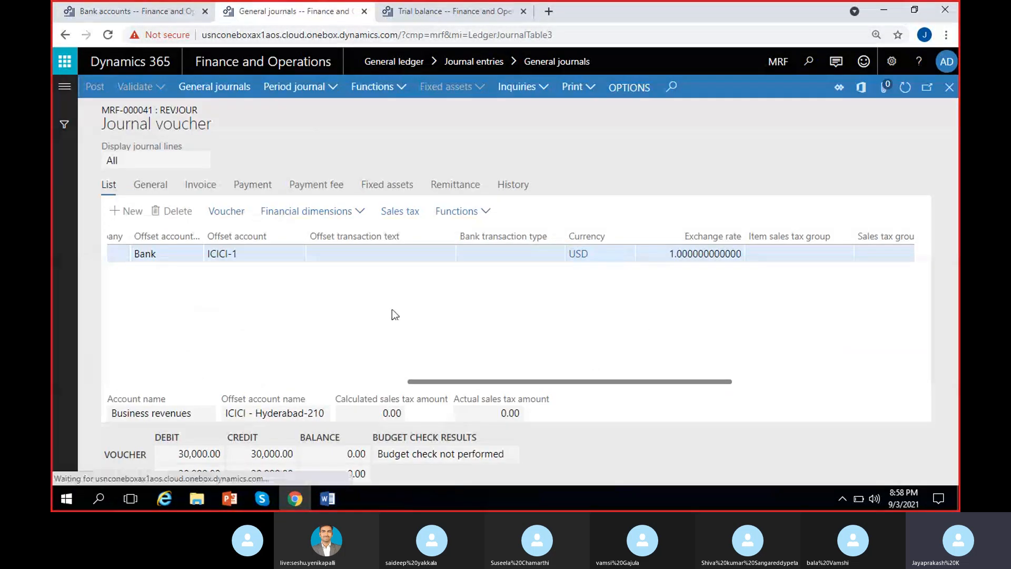
pyautogui.click(146, 87)
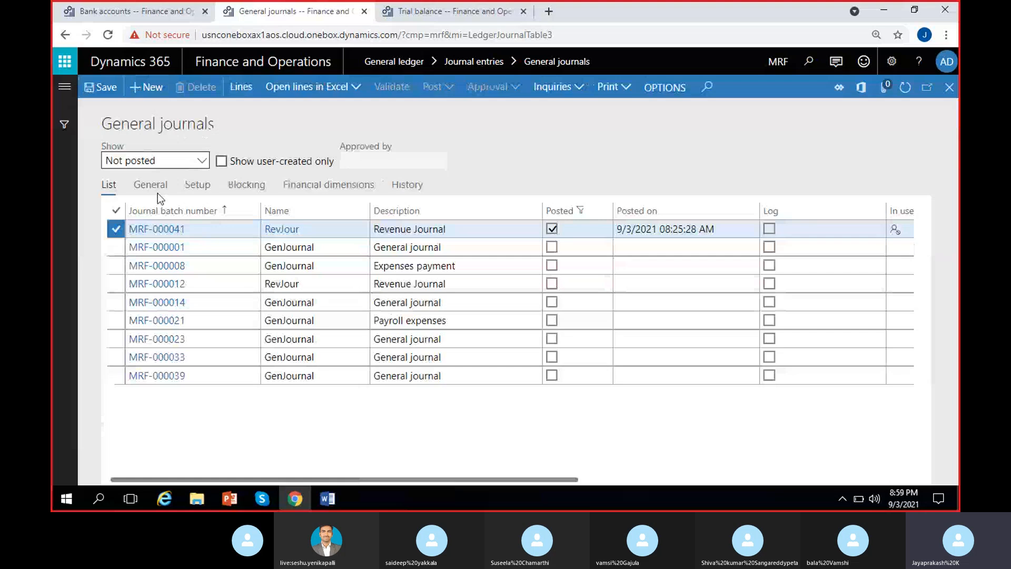
pyautogui.click(362, 228)
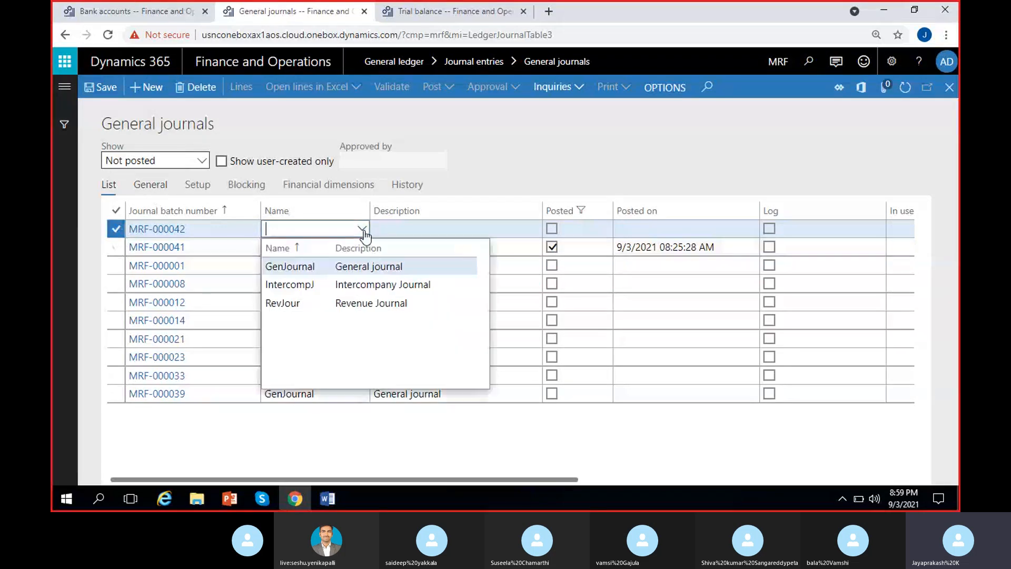
pyautogui.click(323, 268)
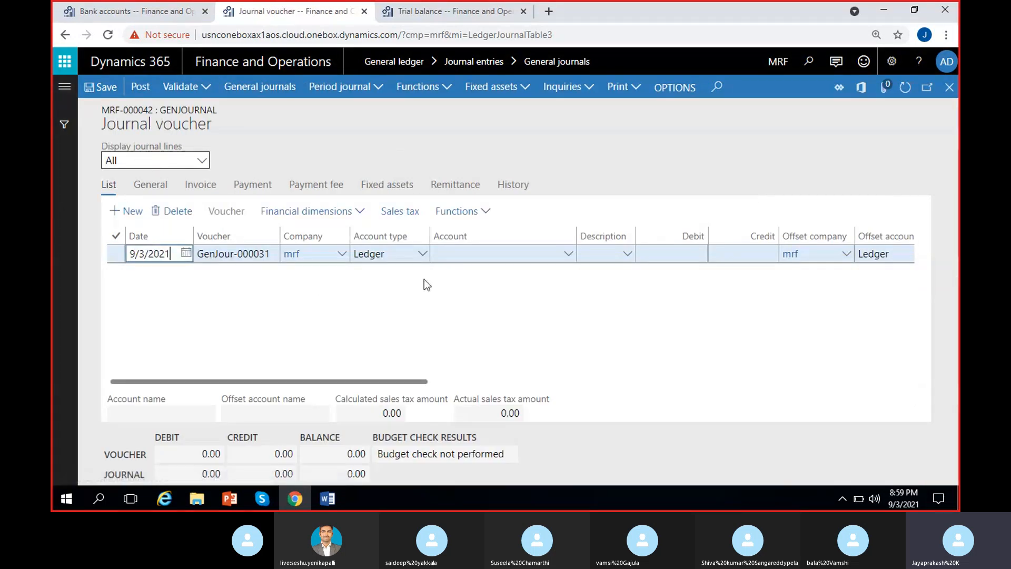
# Set the journal line's ledger account to 500004 Other expenses and enter a debit of 10,000.
pyautogui.click(474, 254)
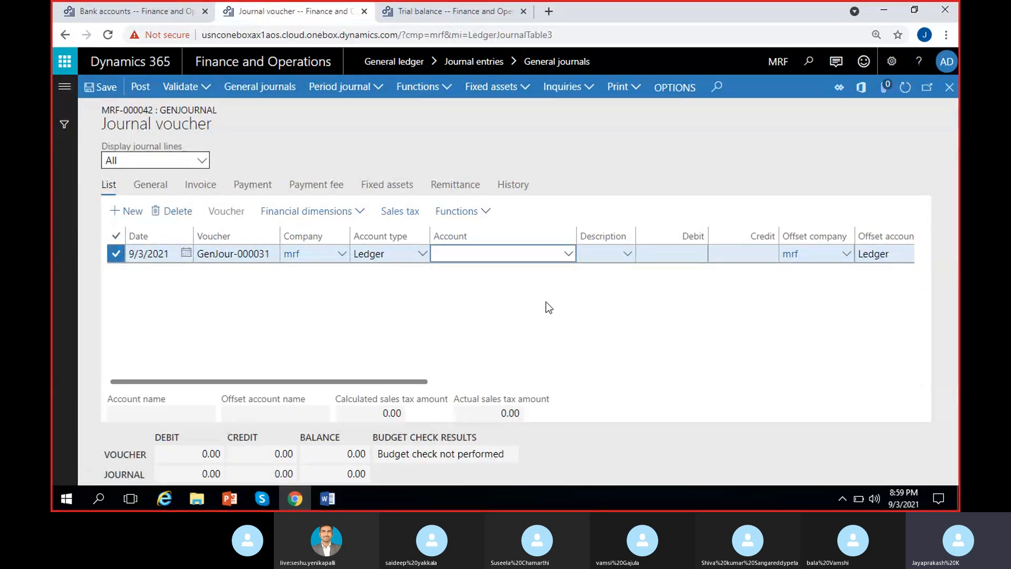
pyautogui.click(569, 255)
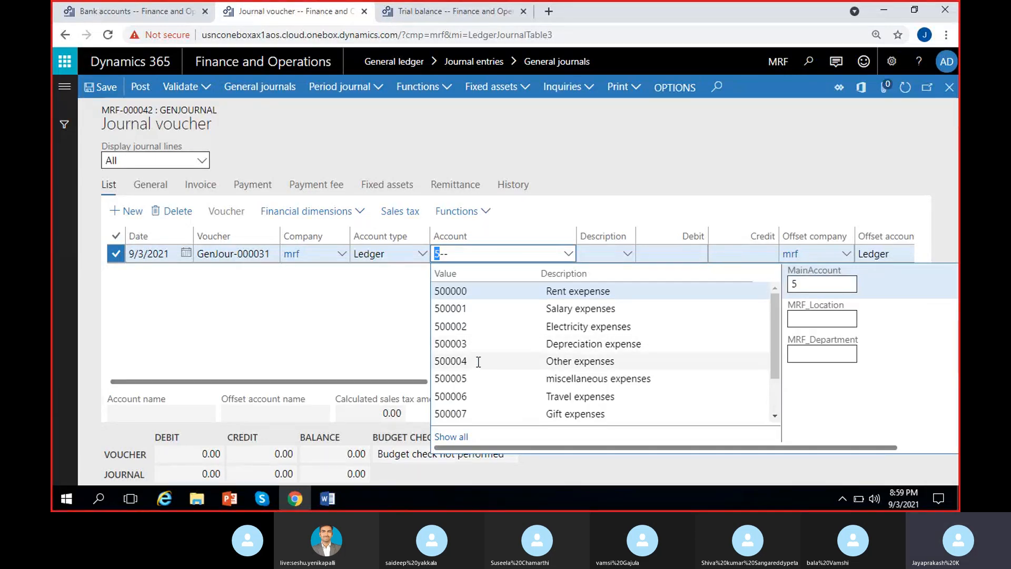
pyautogui.click(458, 362)
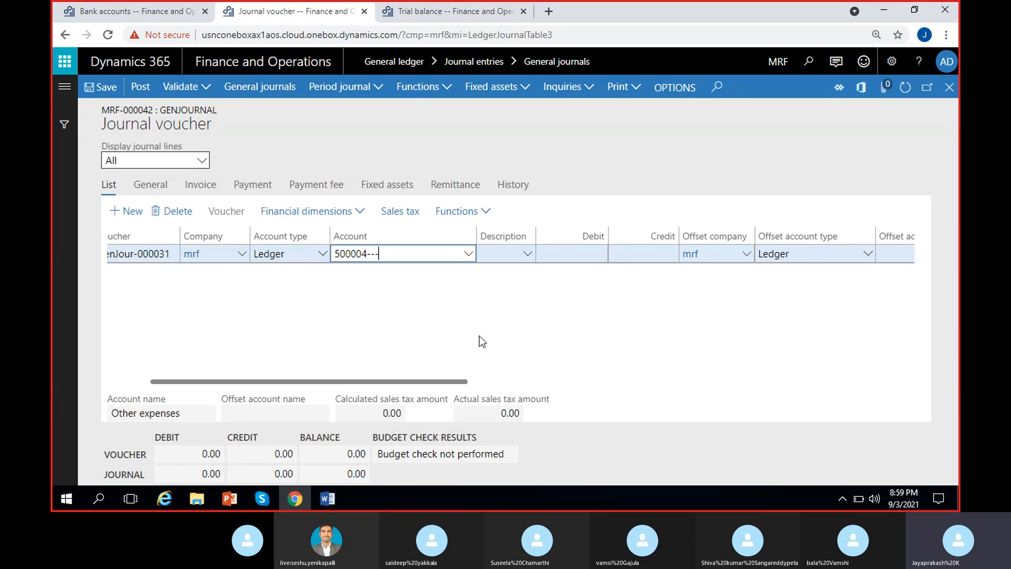
pyautogui.click(624, 257)
pyautogui.click(569, 246)
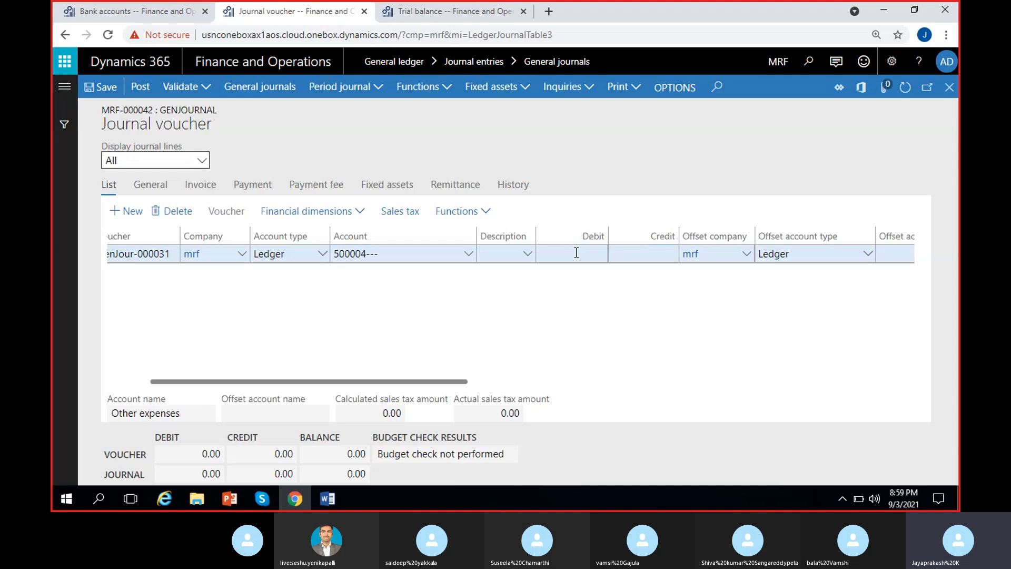
pyautogui.write('10,000')
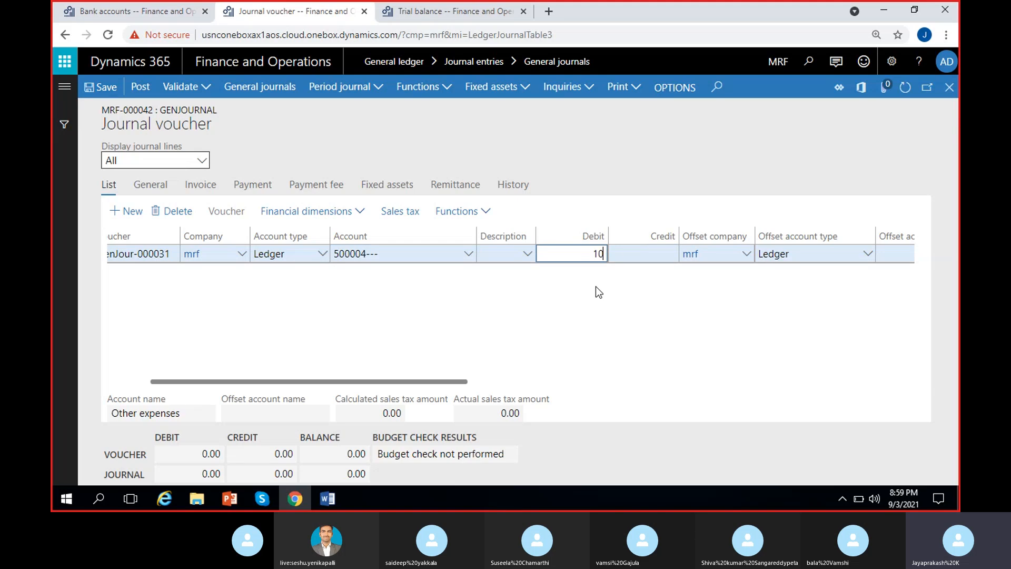
pyautogui.click(526, 334)
# Set the line's offset account type to Bank and its offset account to ICICI-1.
pyautogui.hscroll(3, 525, 333)
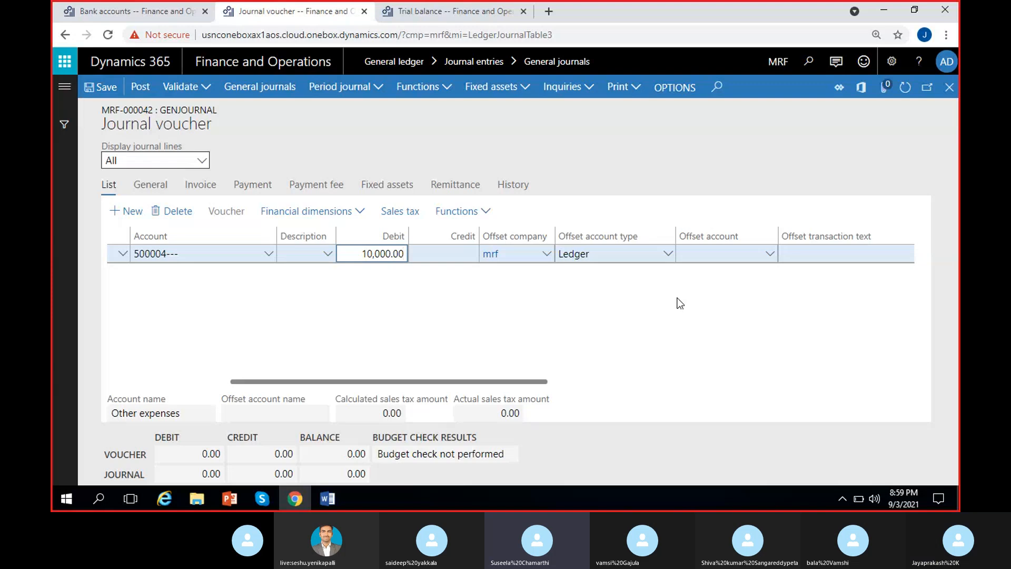
pyautogui.click(668, 255)
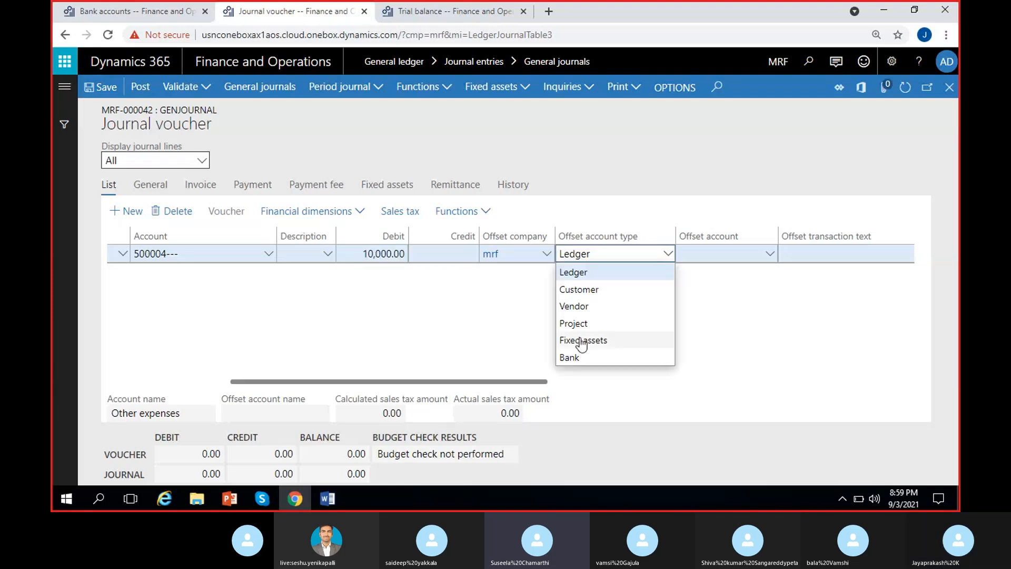
pyautogui.click(571, 358)
pyautogui.click(759, 253)
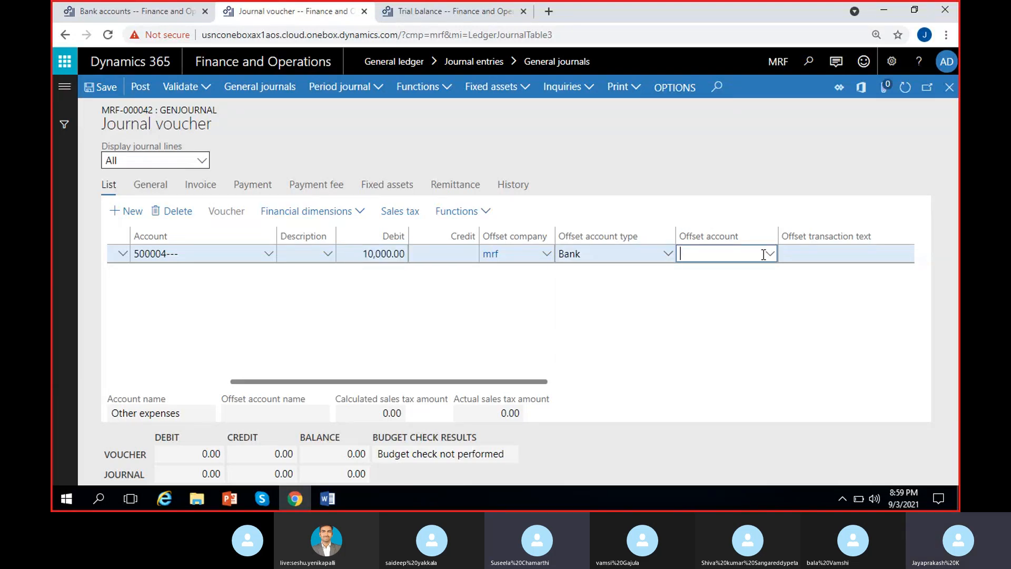
pyautogui.click(769, 255)
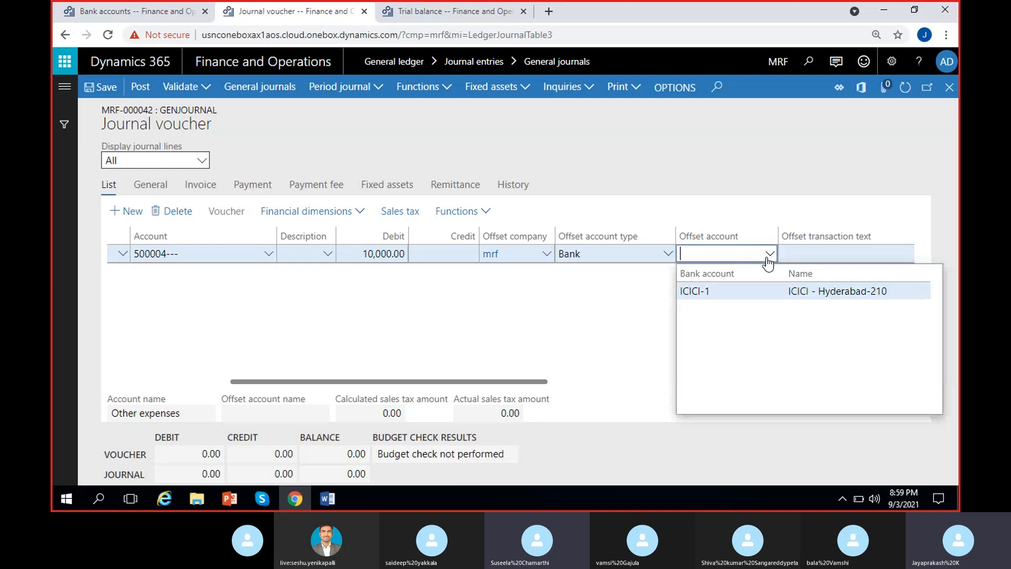
pyautogui.click(744, 290)
# Assign the offset account's financial dimensions Customers 900 and MRF_Costcenter CC/1, and accept them.
pyautogui.moveTo(444, 380); pyautogui.dragTo(293, 380)
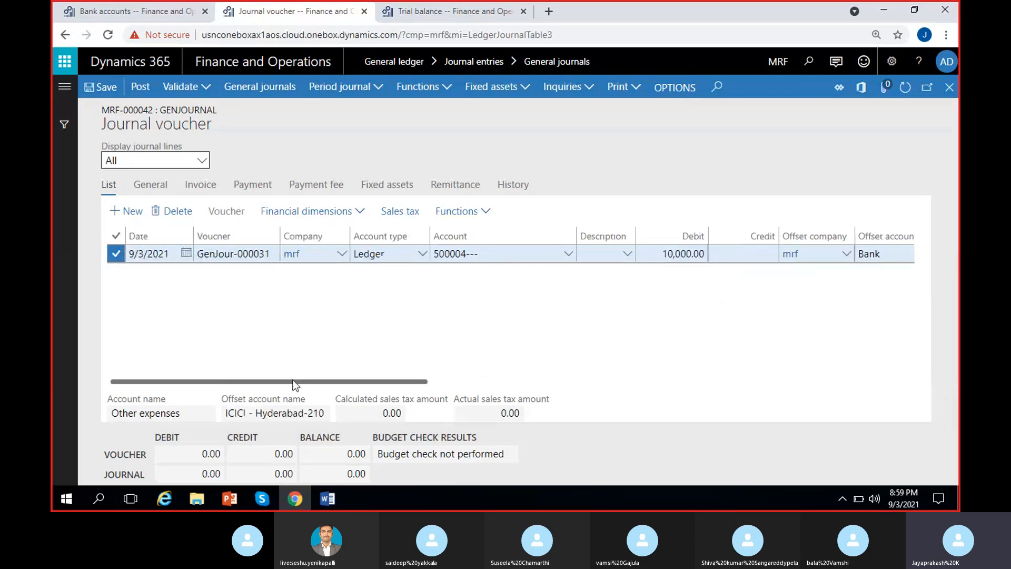
pyautogui.click(334, 211)
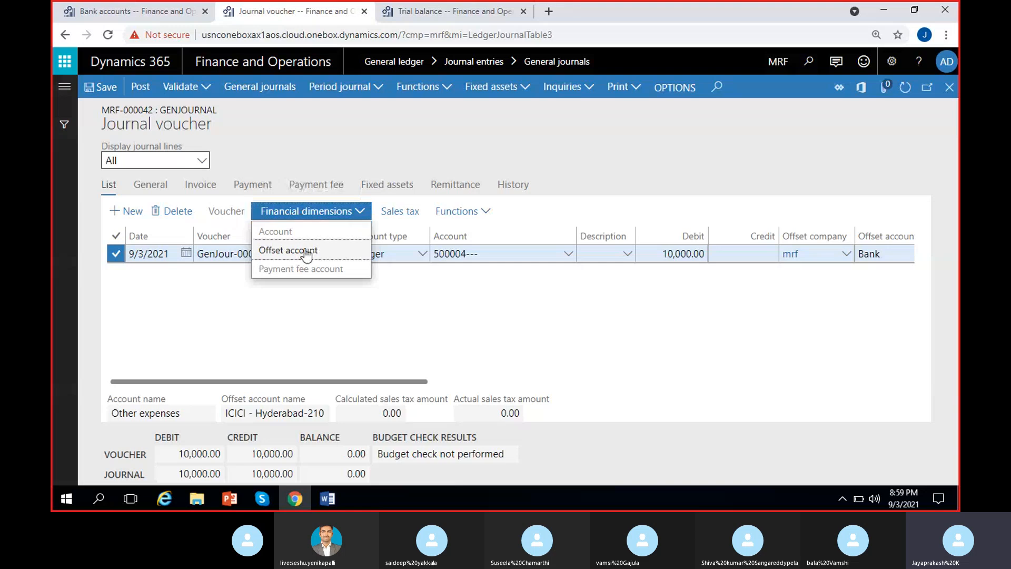
pyautogui.click(310, 250)
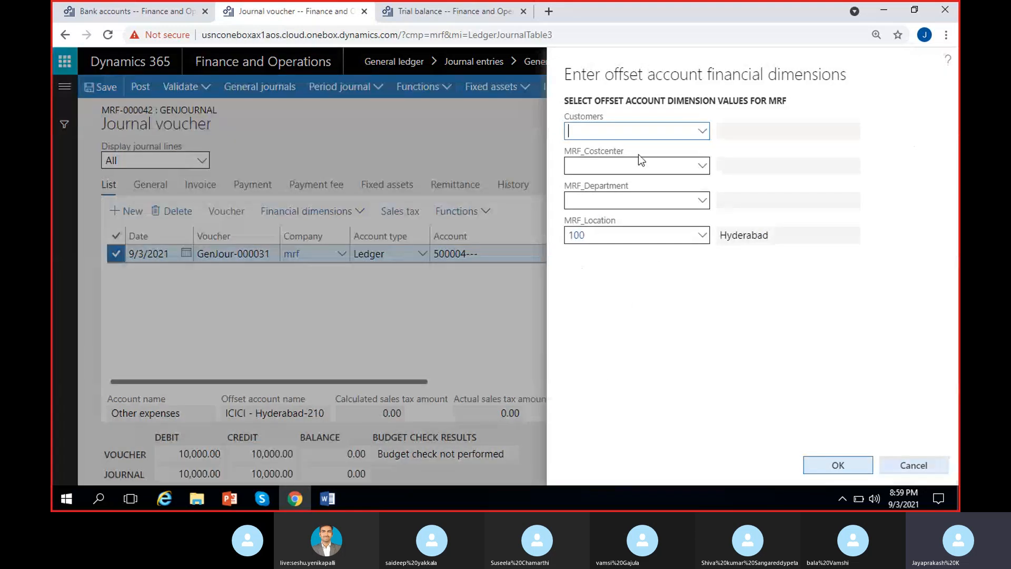
pyautogui.click(698, 136)
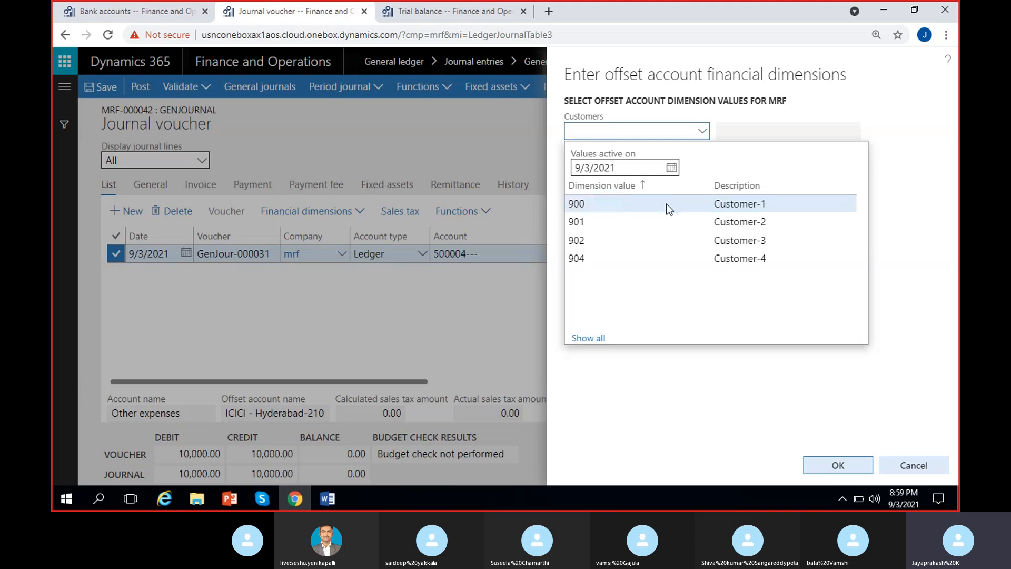
pyautogui.click(666, 203)
pyautogui.click(703, 167)
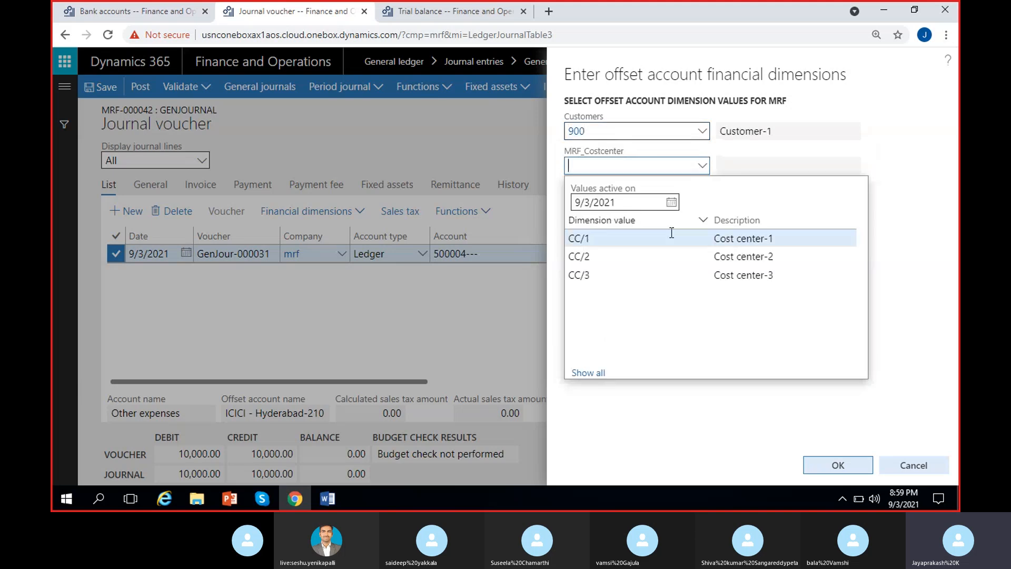
pyautogui.click(662, 243)
pyautogui.click(688, 270)
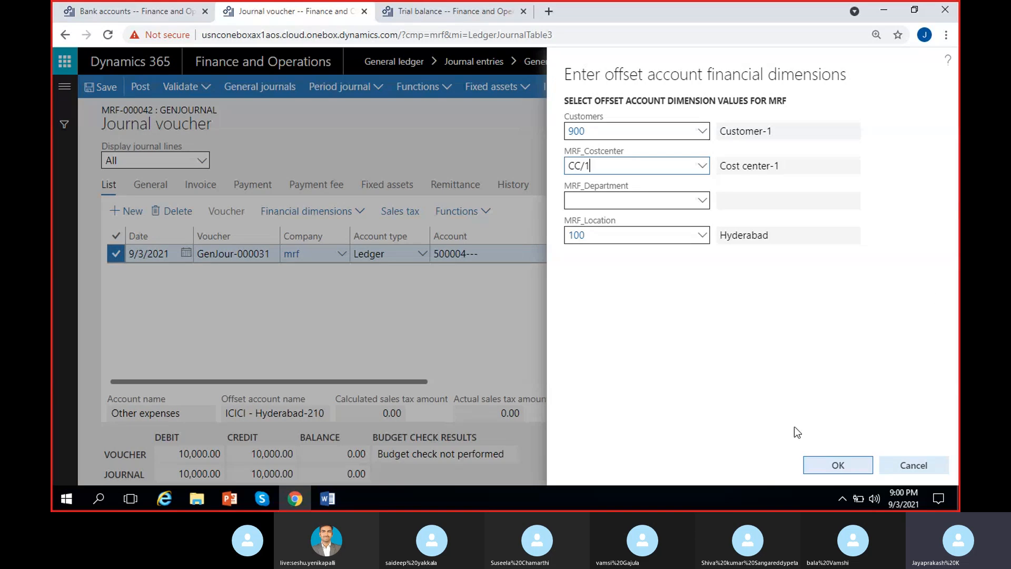
pyautogui.click(836, 466)
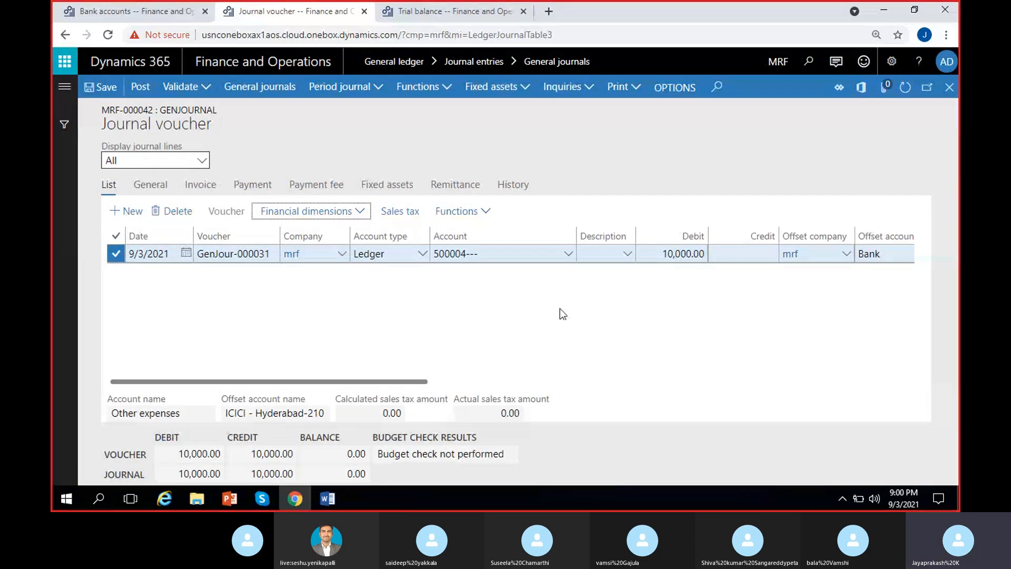
# Validate the journal, expand the resulting messages to read them, and dismiss them.
pyautogui.click(194, 87)
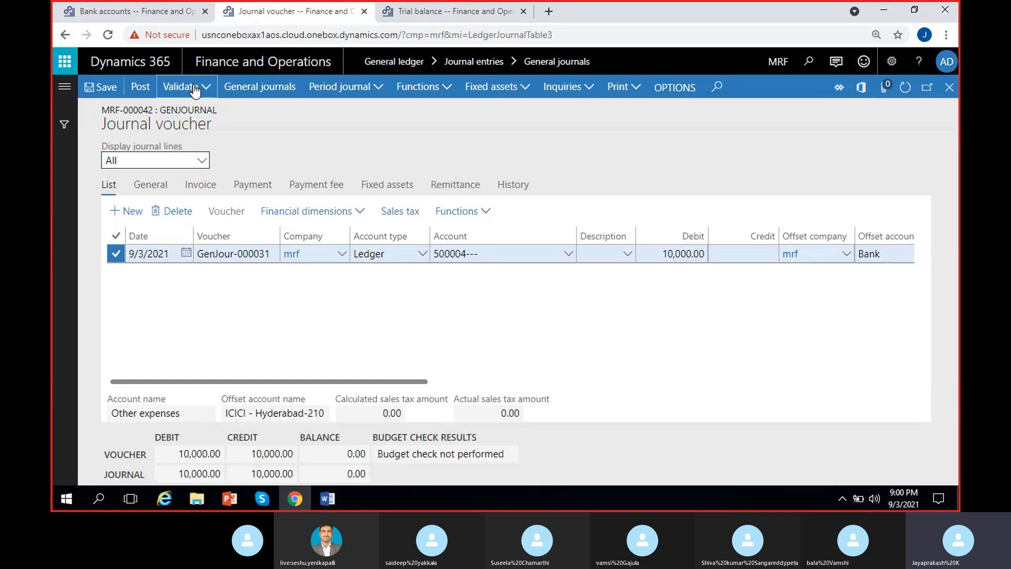
pyautogui.click(180, 106)
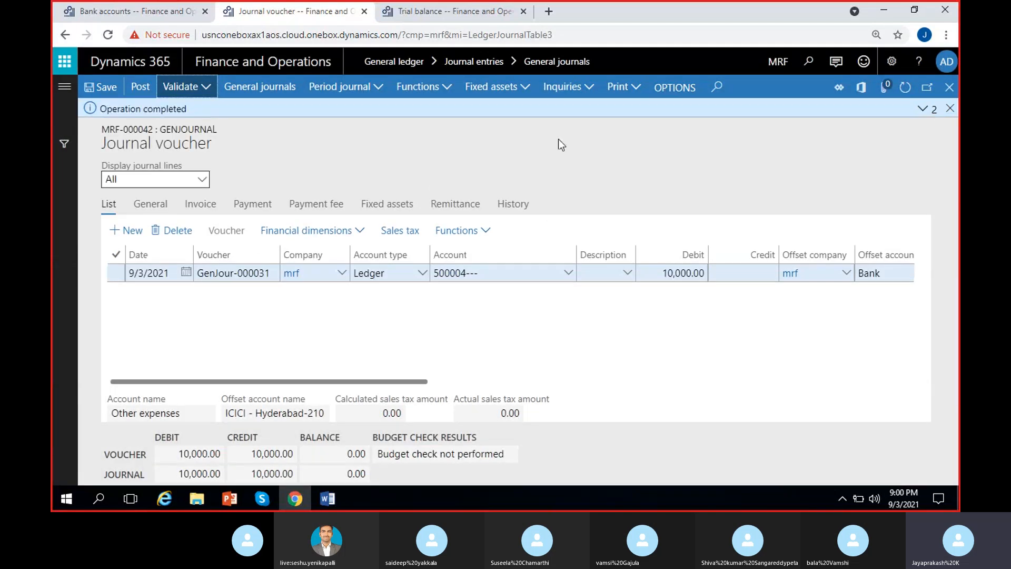
pyautogui.click(922, 109)
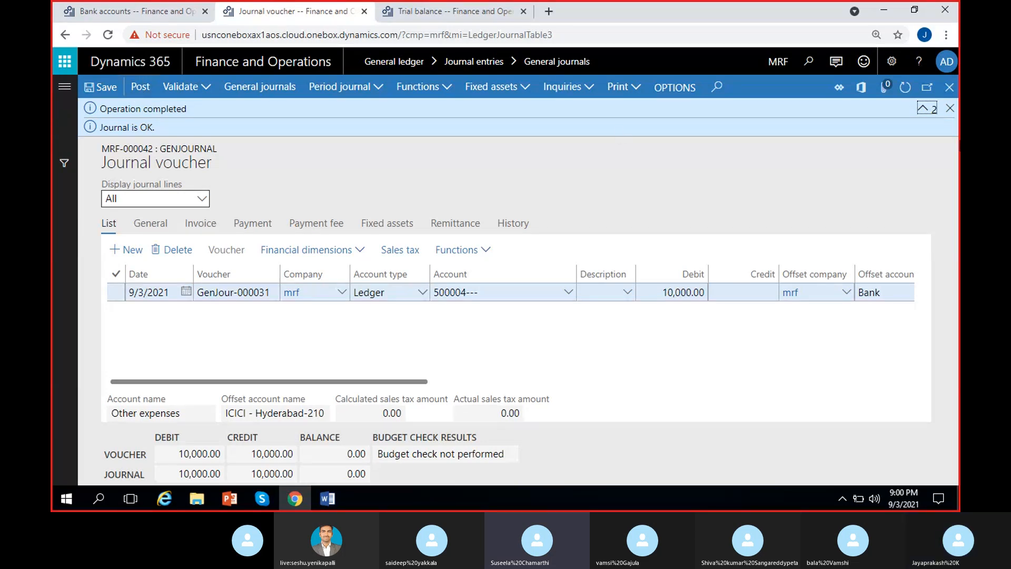
pyautogui.click(950, 108)
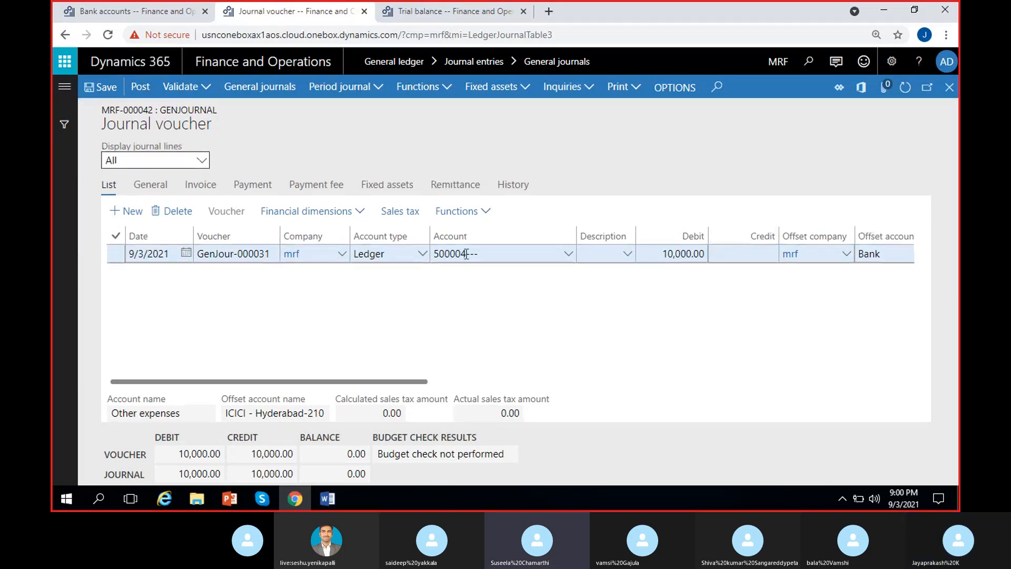
# Set the journal line's bank transaction type to 02 Cash payment.
pyautogui.click(267, 194)
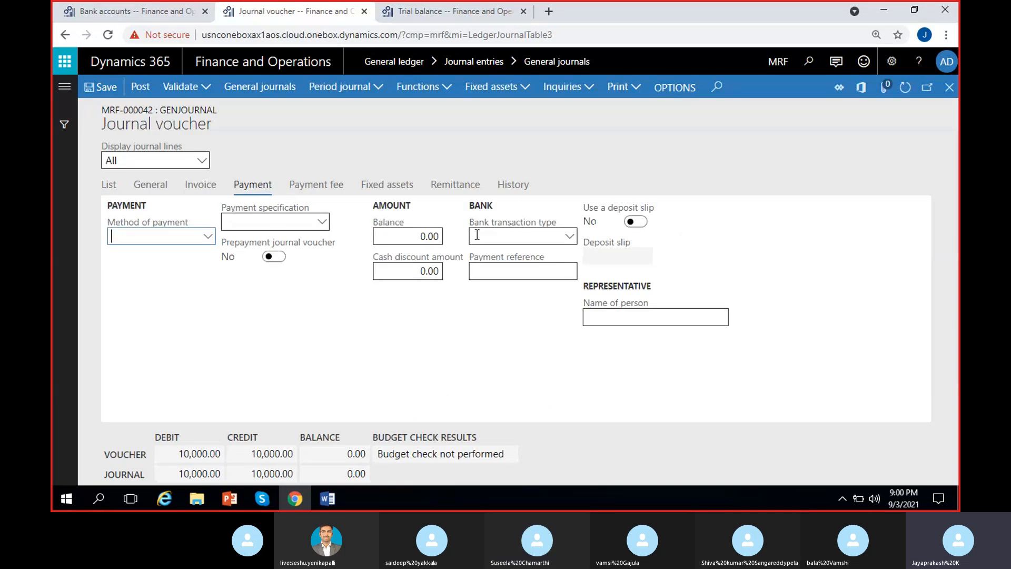
pyautogui.click(110, 186)
pyautogui.moveTo(312, 381); pyautogui.dragTo(535, 382)
pyautogui.click(750, 254)
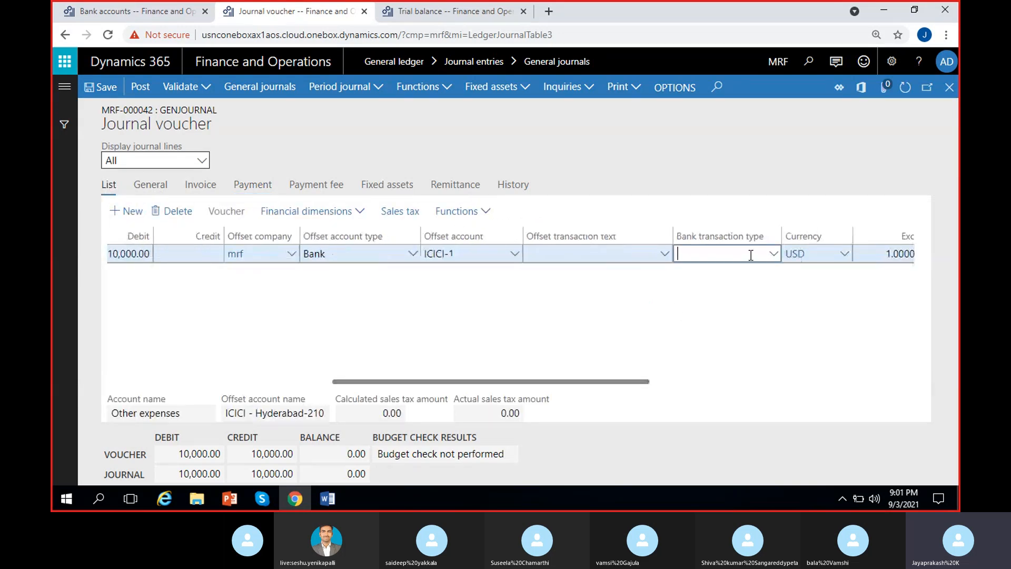
pyautogui.click(772, 254)
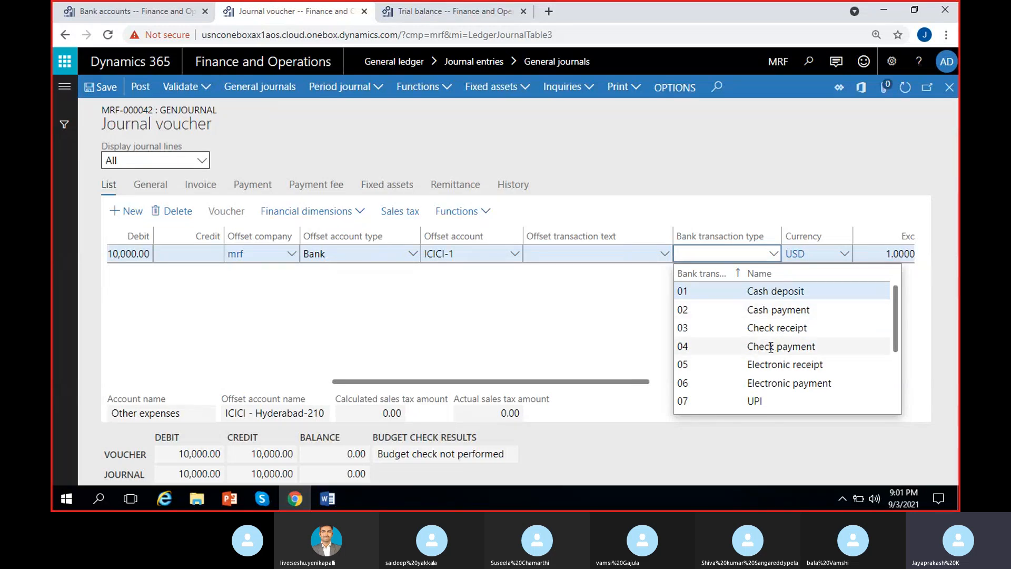
pyautogui.scroll(-2, 740, 371)
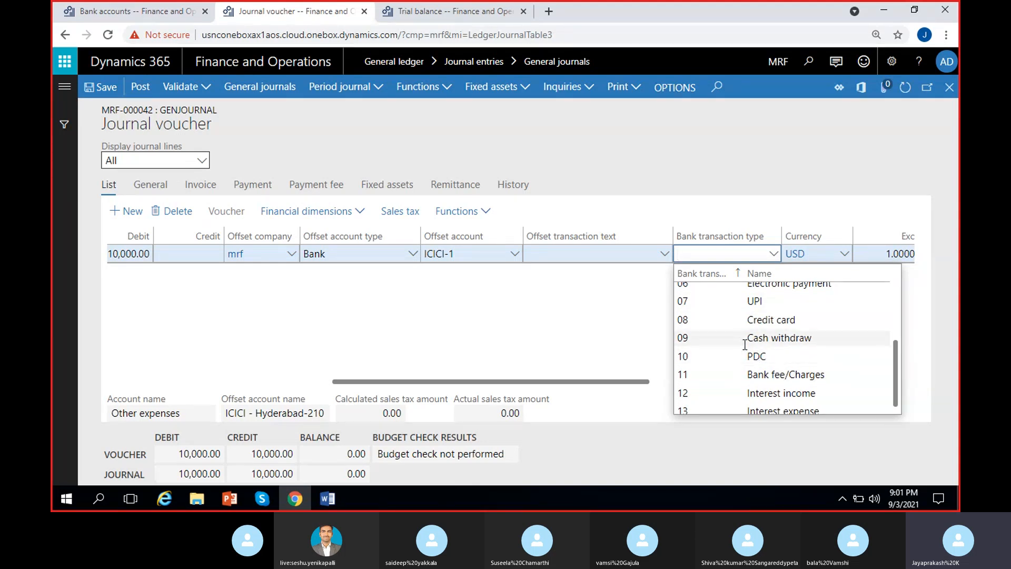
pyautogui.scroll(2, 745, 348)
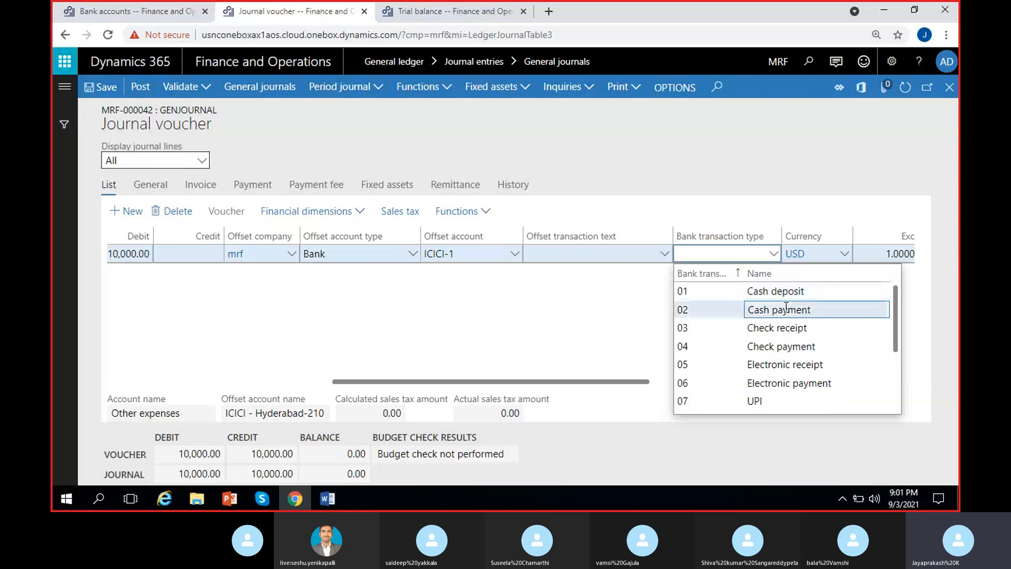
pyautogui.click(726, 310)
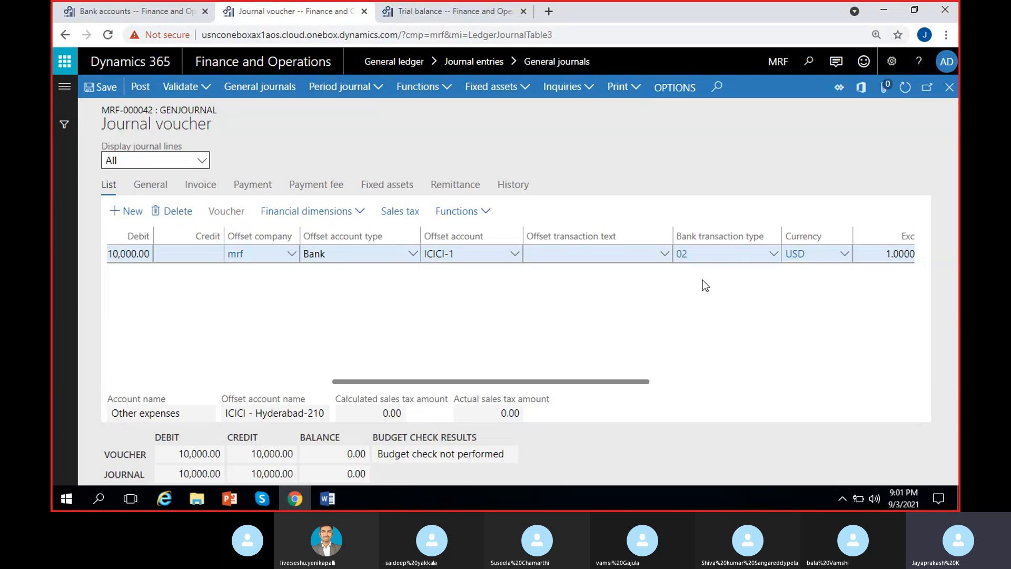
pyautogui.click(773, 254)
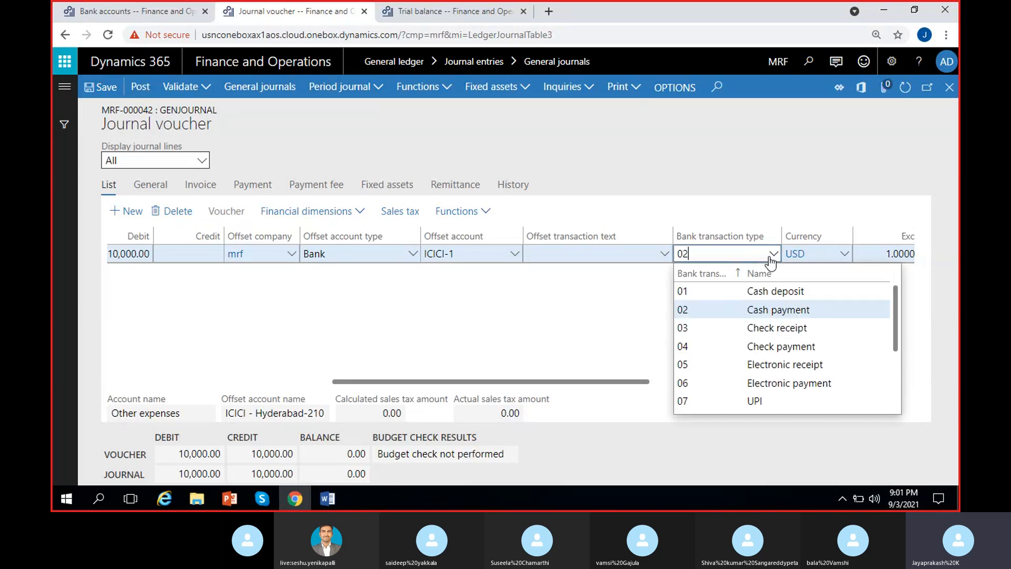
pyautogui.click(512, 340)
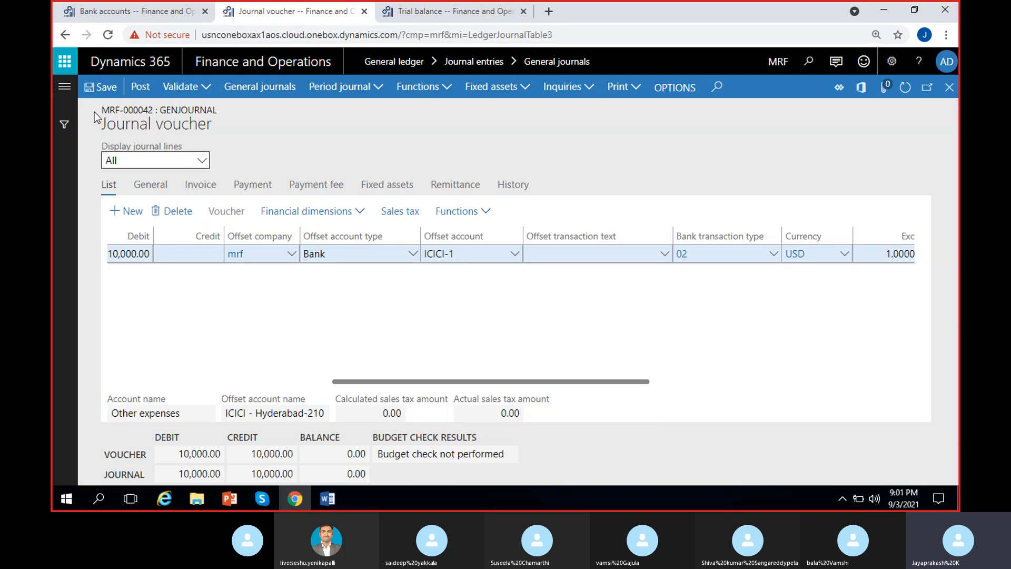
# Save and post the other-expenses journal, and dismiss the completion message.
pyautogui.click(98, 90)
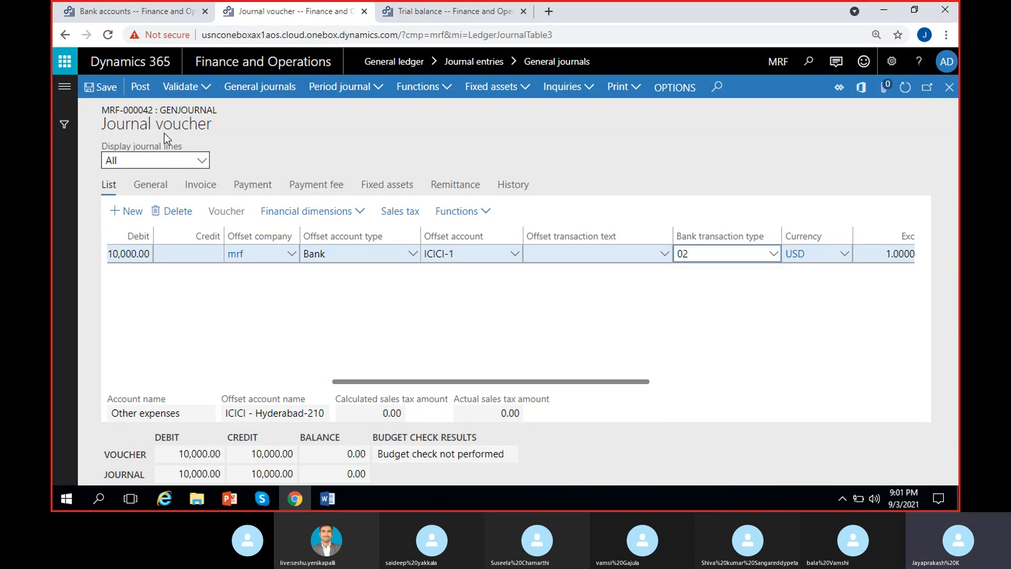
pyautogui.click(141, 89)
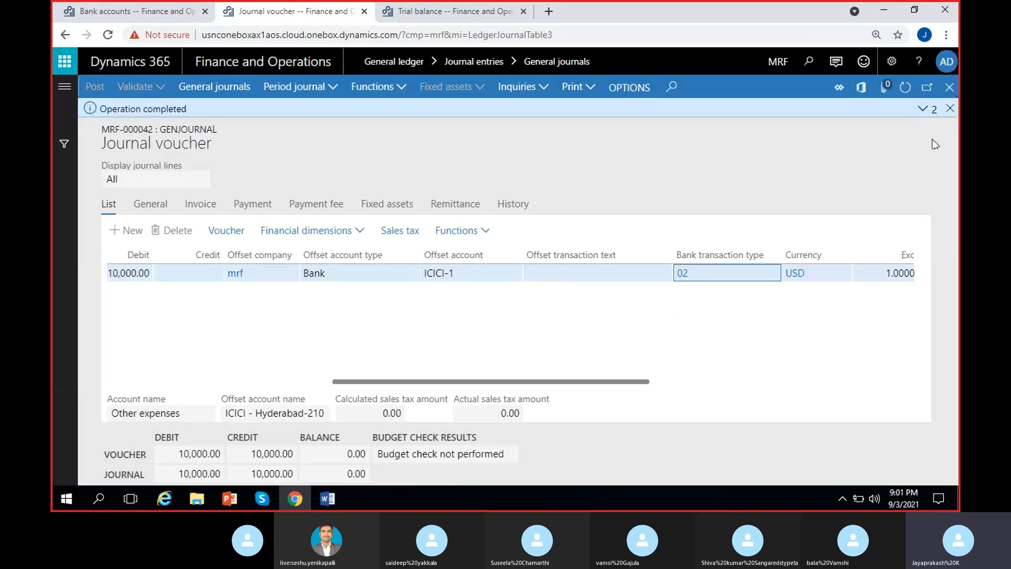
pyautogui.click(949, 110)
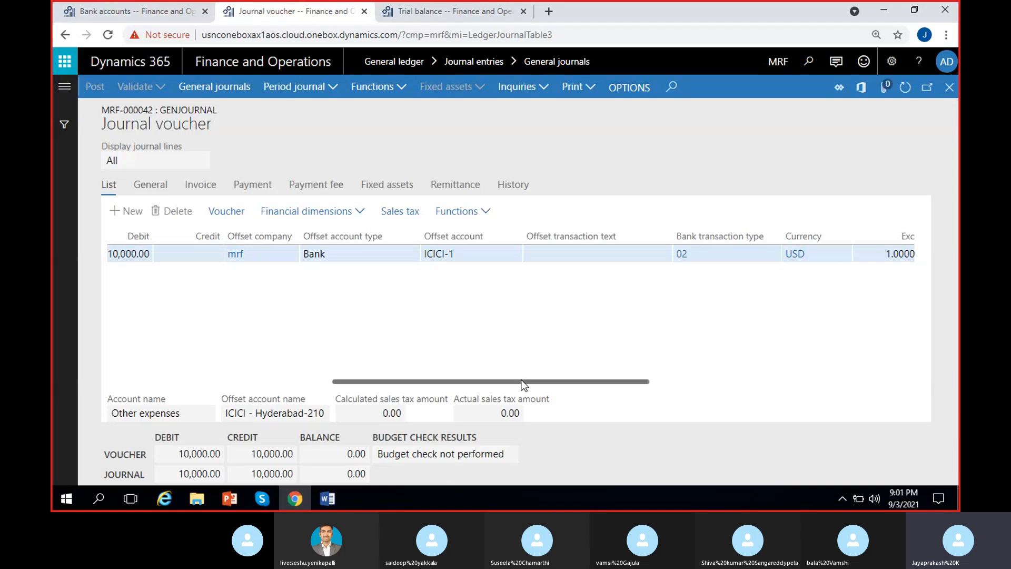
pyautogui.hscroll(-5, 523, 382)
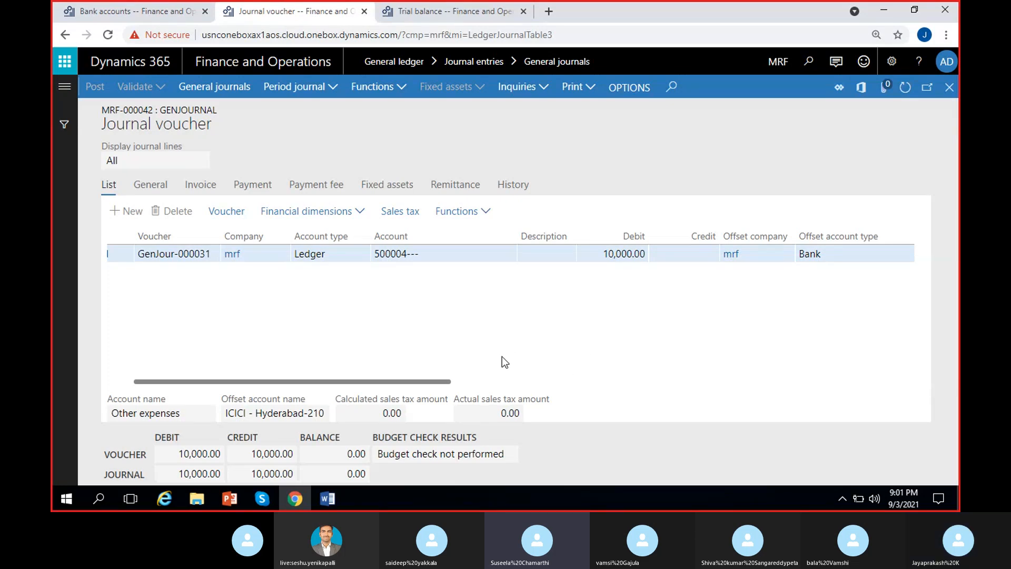
# Switch to the ICICI-1 bank account record and check its current balance.
pyautogui.click(156, 13)
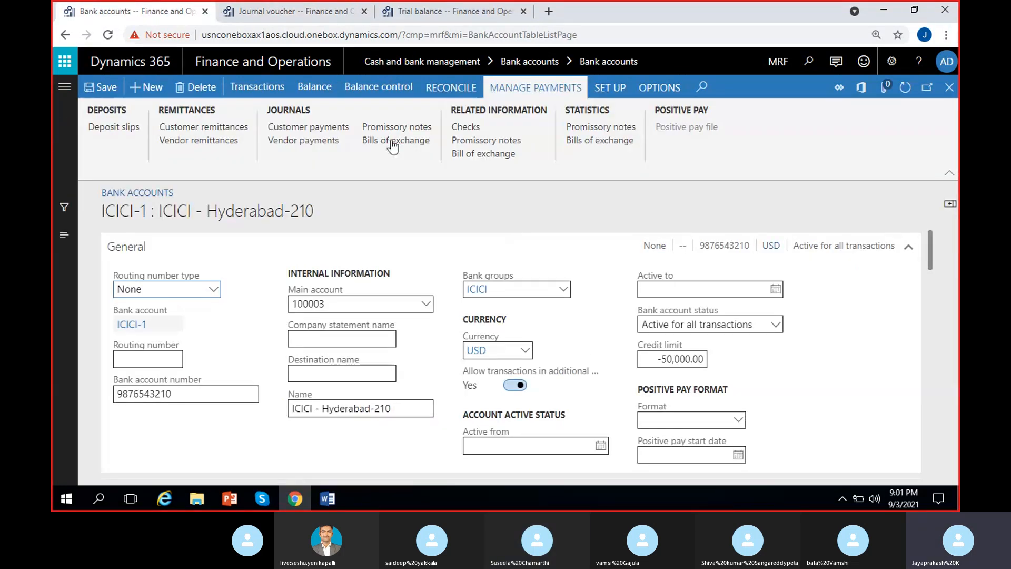
pyautogui.click(315, 87)
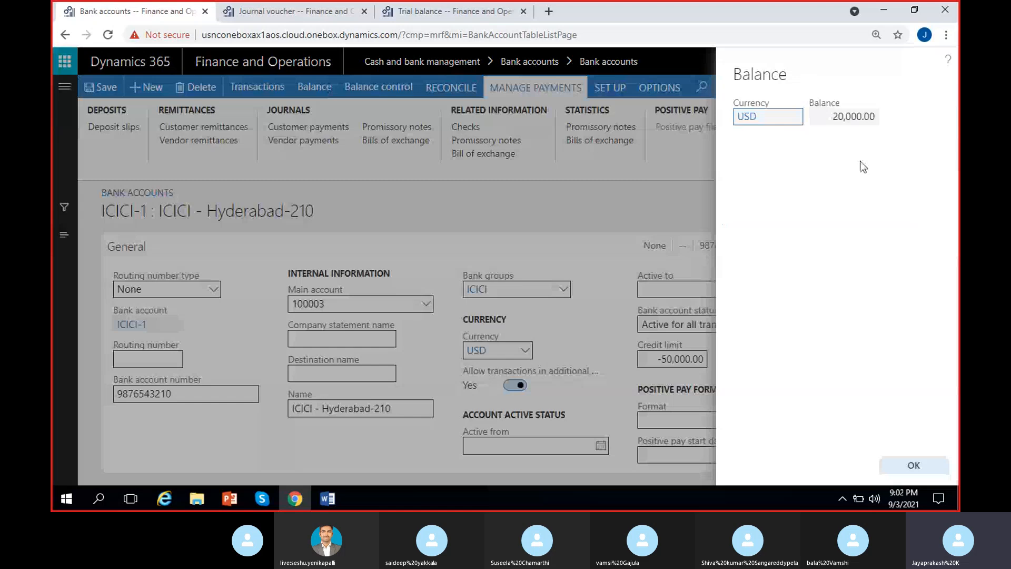
pyautogui.click(850, 213)
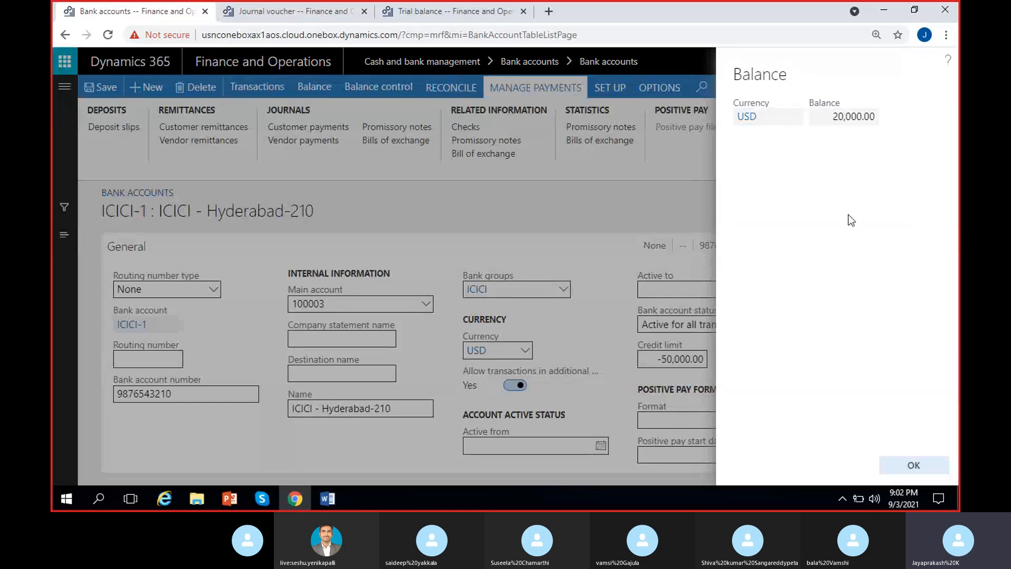
# Close the balance view, open the ICICI-1 bank transactions, and check the RevJour-000004 transaction's amount.
pyautogui.click(917, 464)
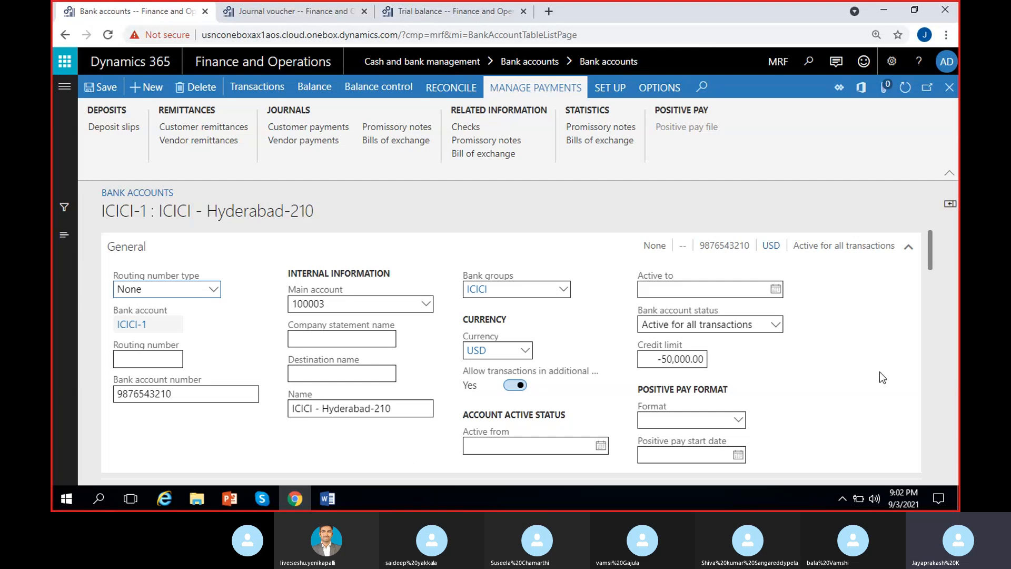
pyautogui.click(255, 89)
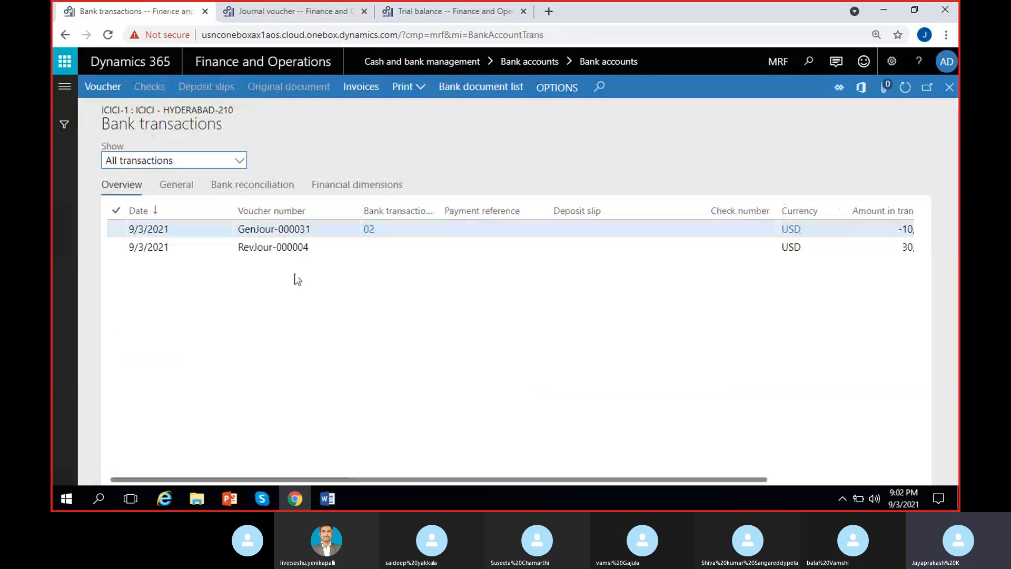
pyautogui.click(329, 246)
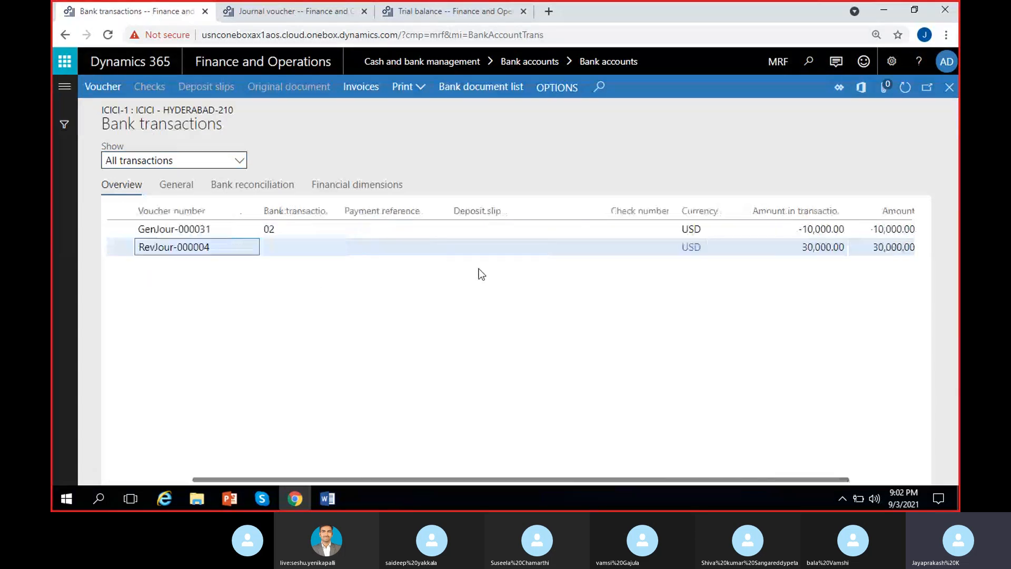
pyautogui.hscroll(3, 579, 267)
pyautogui.click(727, 247)
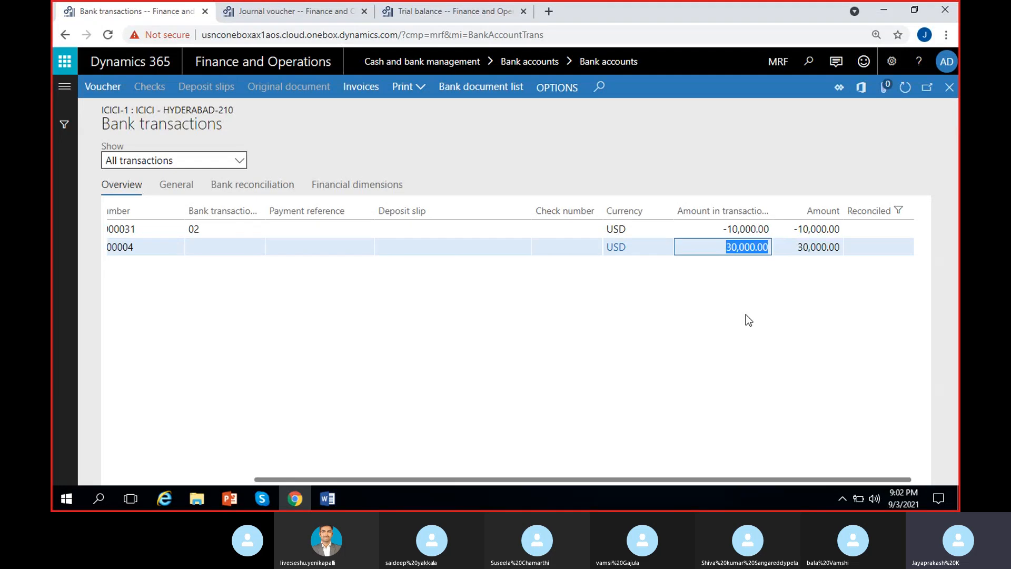
pyautogui.click(741, 292)
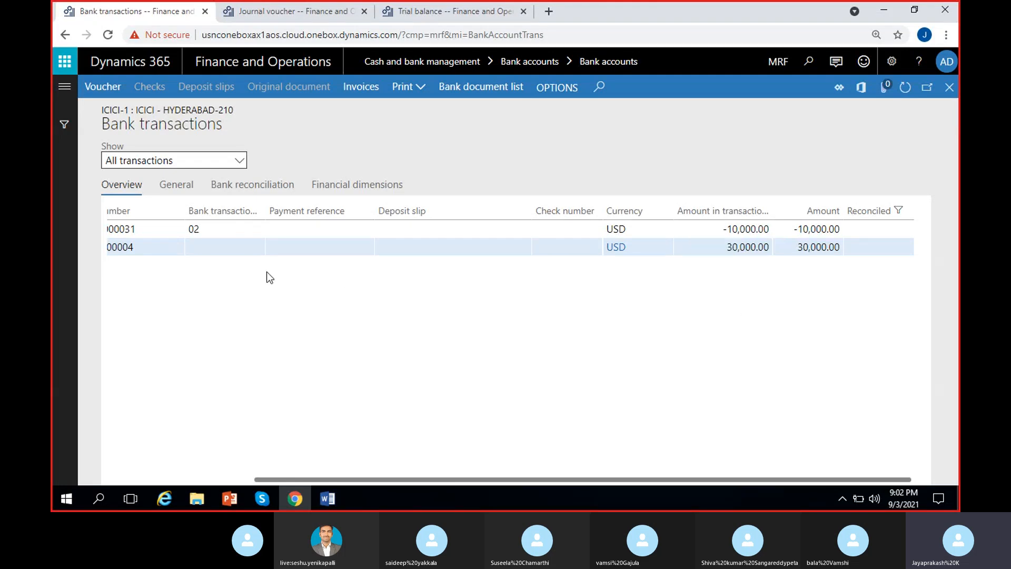
# Examine the voucher number, bank transaction type and amount of the GenJour-000031 bank transaction.
pyautogui.hscroll(-2, 266, 272)
pyautogui.moveTo(244, 229); pyautogui.dragTo(162, 229)
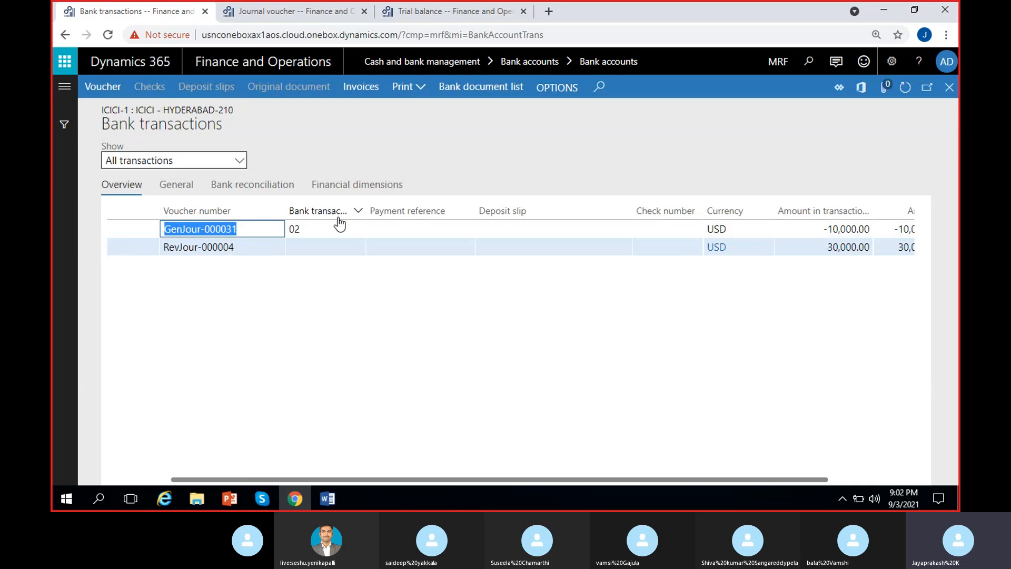
pyautogui.click(326, 229)
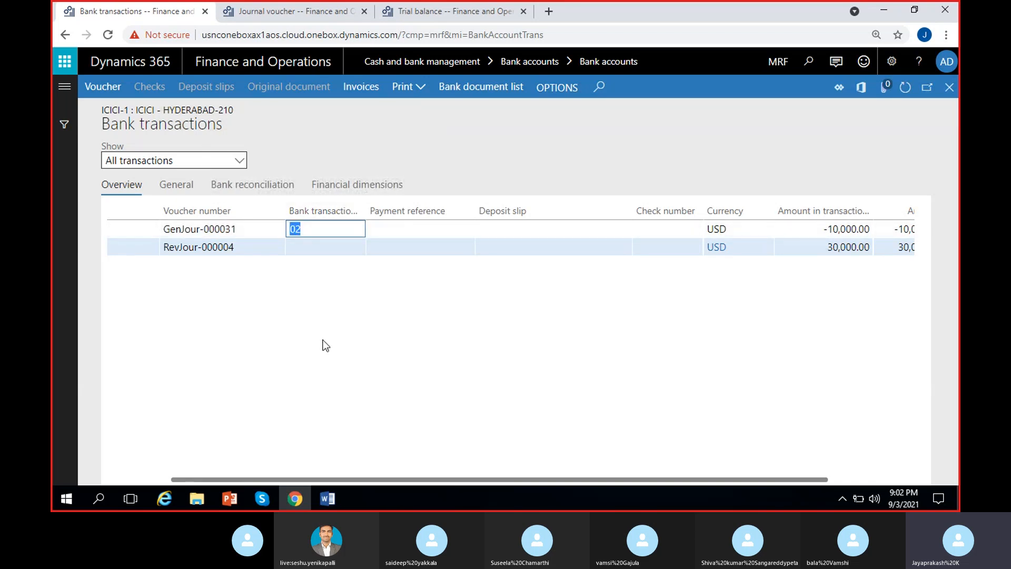
pyautogui.hscroll(2, 560, 344)
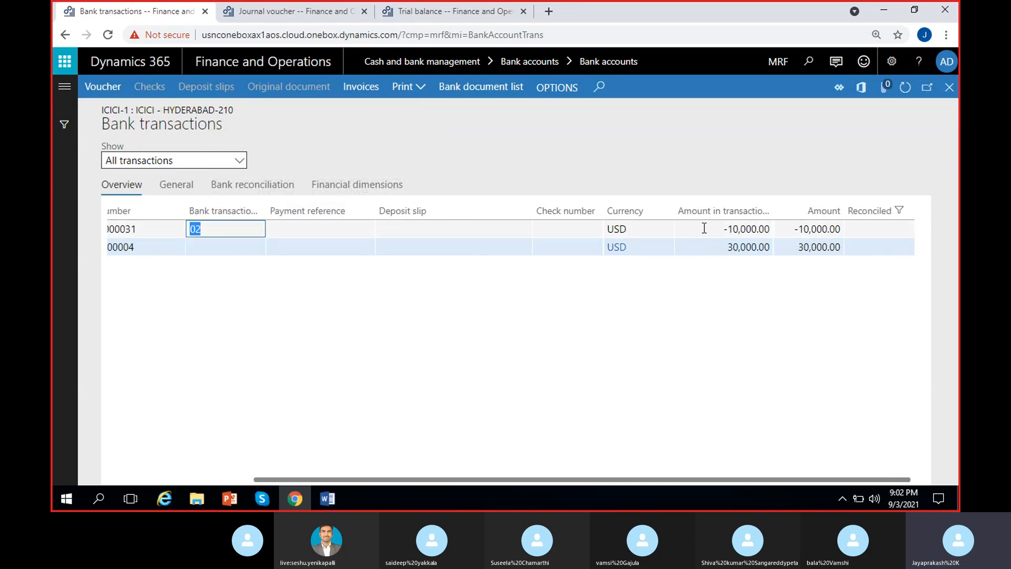
pyautogui.moveTo(705, 228); pyautogui.dragTo(787, 232)
pyautogui.click(704, 339)
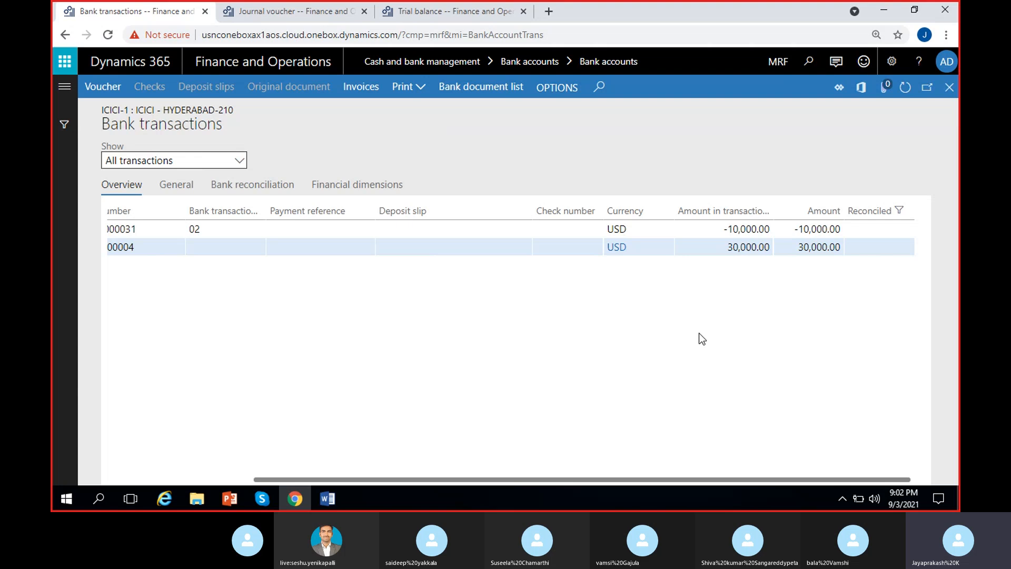
pyautogui.hscroll(-2, 435, 340)
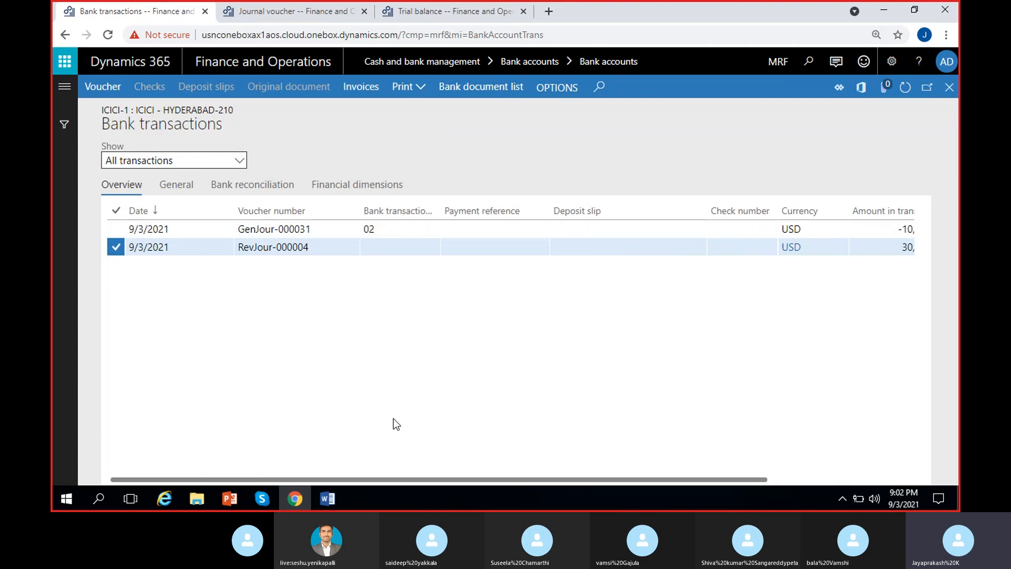
# Filter the bank transactions to those whose bank transaction type begins with 02.
pyautogui.click(417, 215)
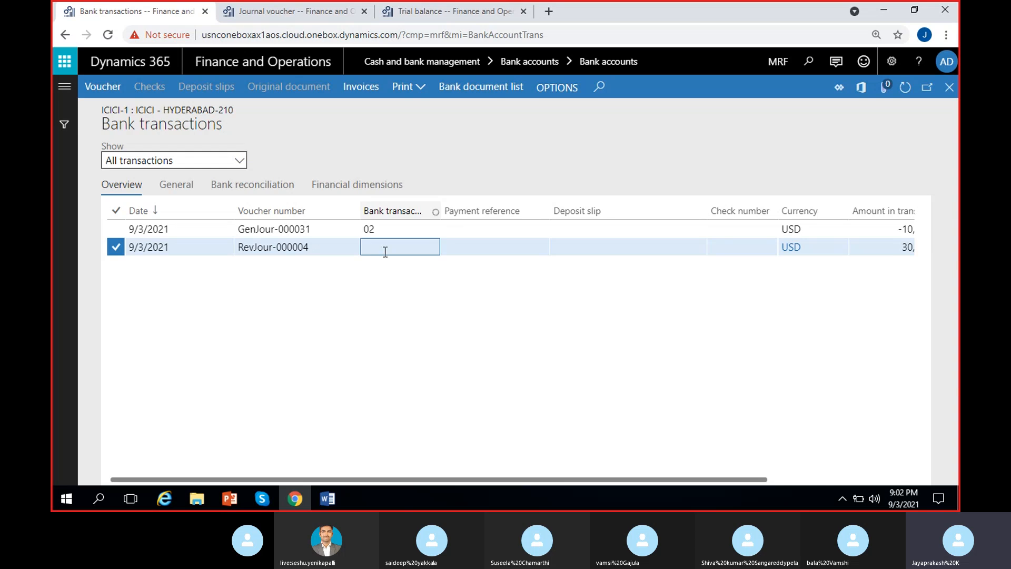
pyautogui.click(417, 213)
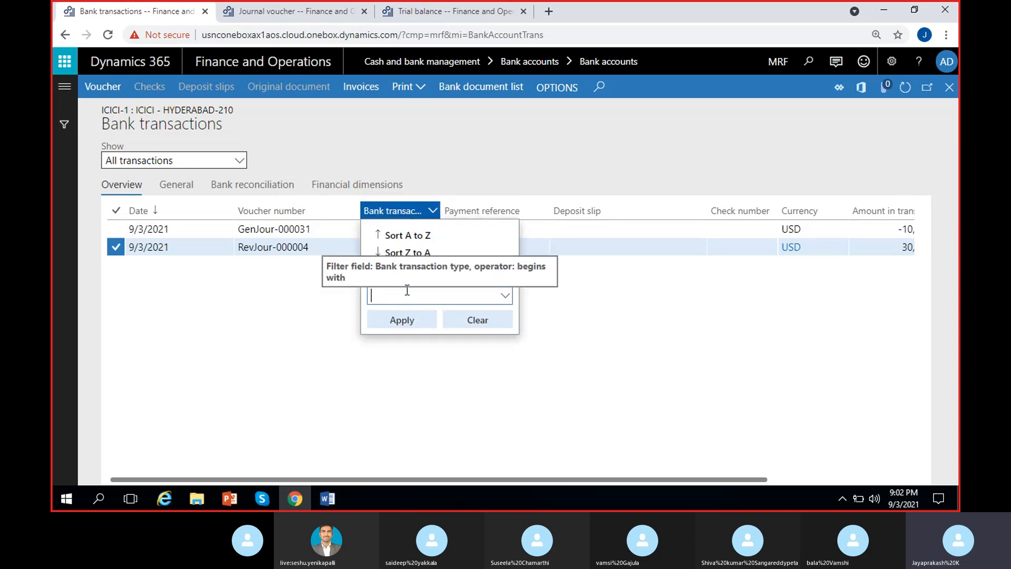
pyautogui.write('02')
pyautogui.click(385, 323)
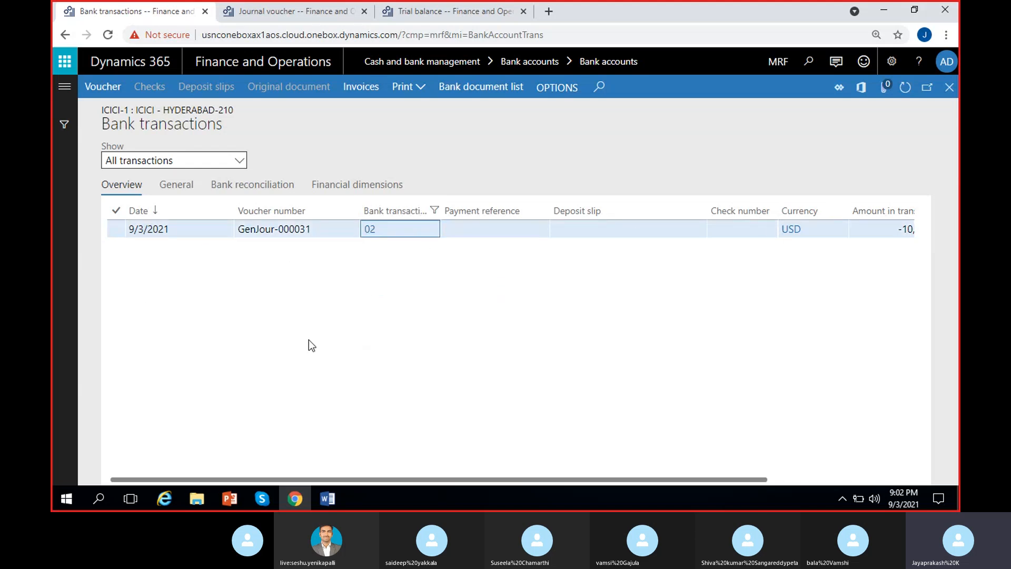
# Clear the bank transaction type filter to list all ICICI-1 transactions again.
pyautogui.click(431, 211)
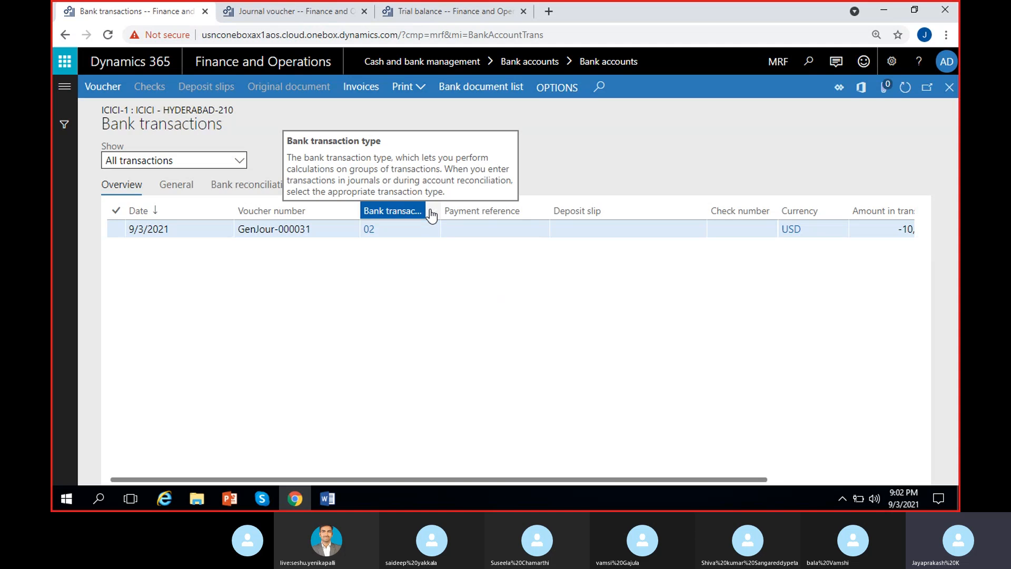
pyautogui.click(431, 211)
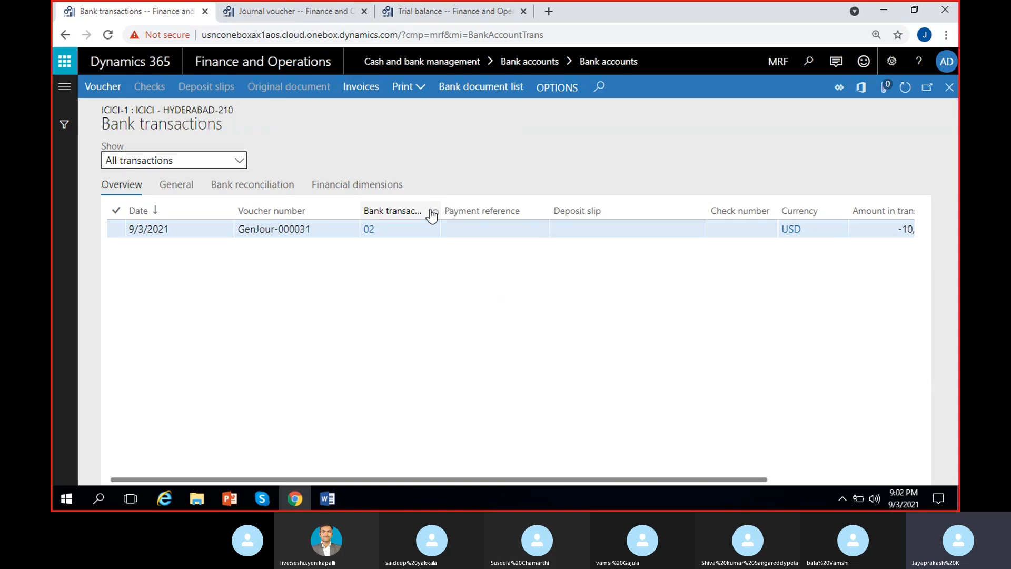
pyautogui.click(431, 212)
pyautogui.click(477, 319)
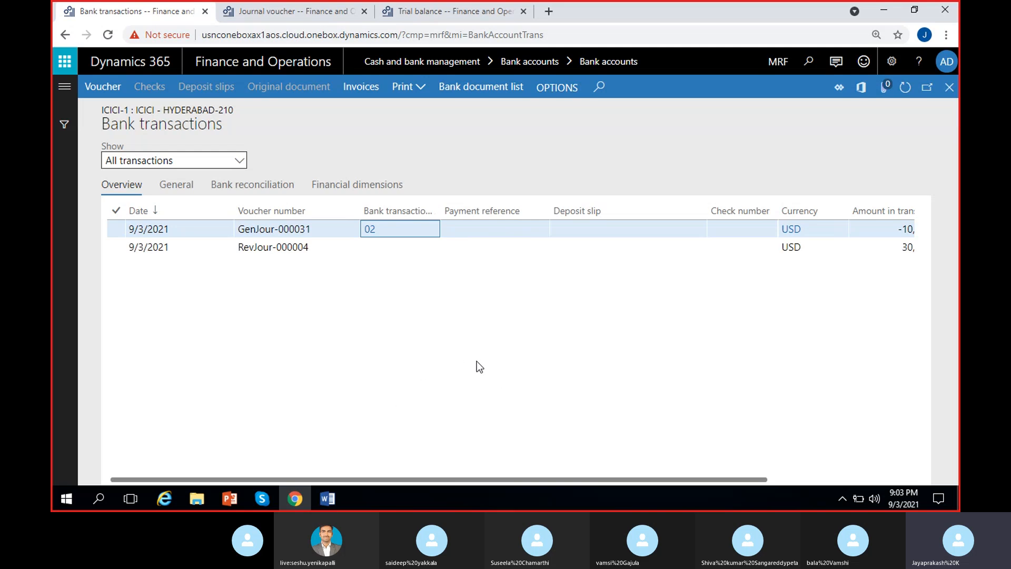
# Review all columns of the ICICI-1 bank transactions, including currency and amounts, and close the list.
pyautogui.hscroll(3, 477, 361)
pyautogui.hscroll(-3, 478, 361)
pyautogui.hscroll(3, 256, 392)
pyautogui.hscroll(-3, 256, 377)
pyautogui.hscroll(3, 384, 371)
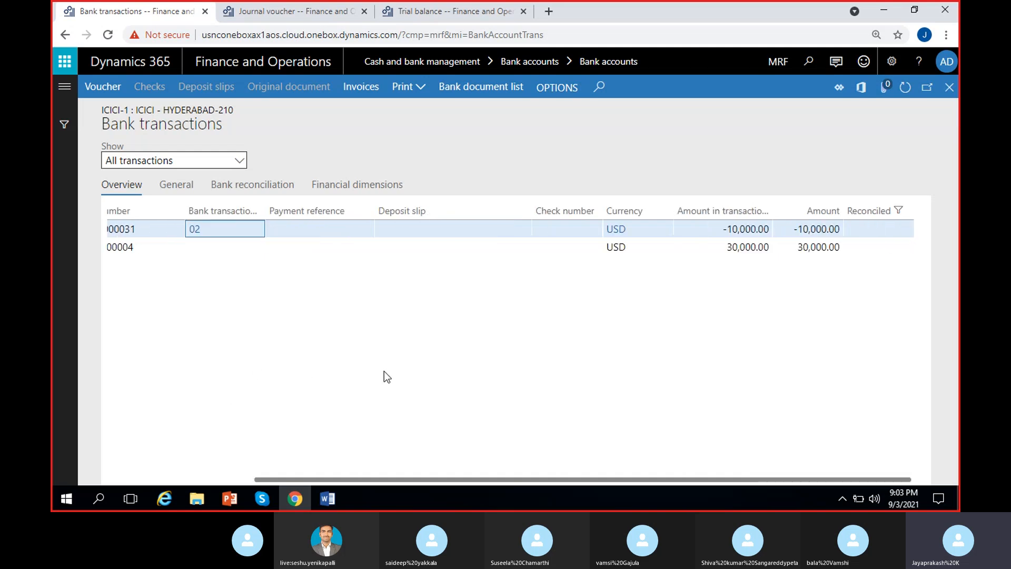
pyautogui.hscroll(-3, 456, 346)
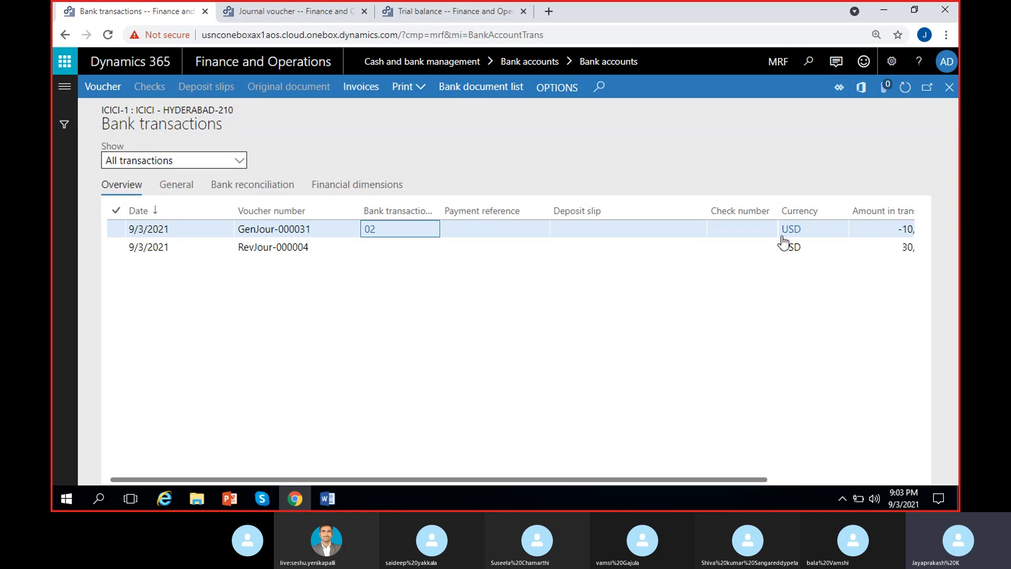
pyautogui.click(949, 87)
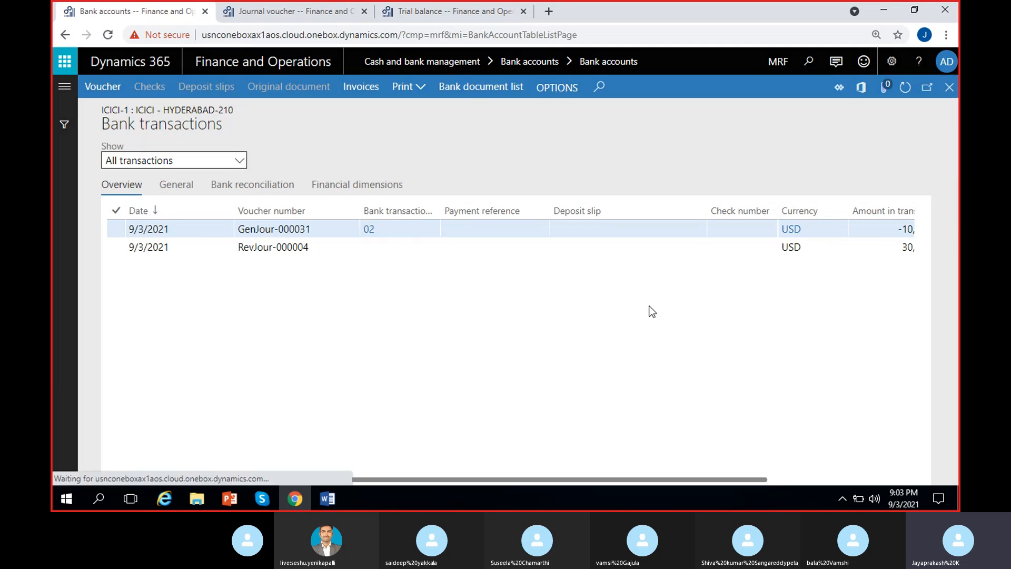
# Switch to the posted journal, view its voucher transactions, and check the Other expenses line's account and amount.
pyautogui.click(315, 11)
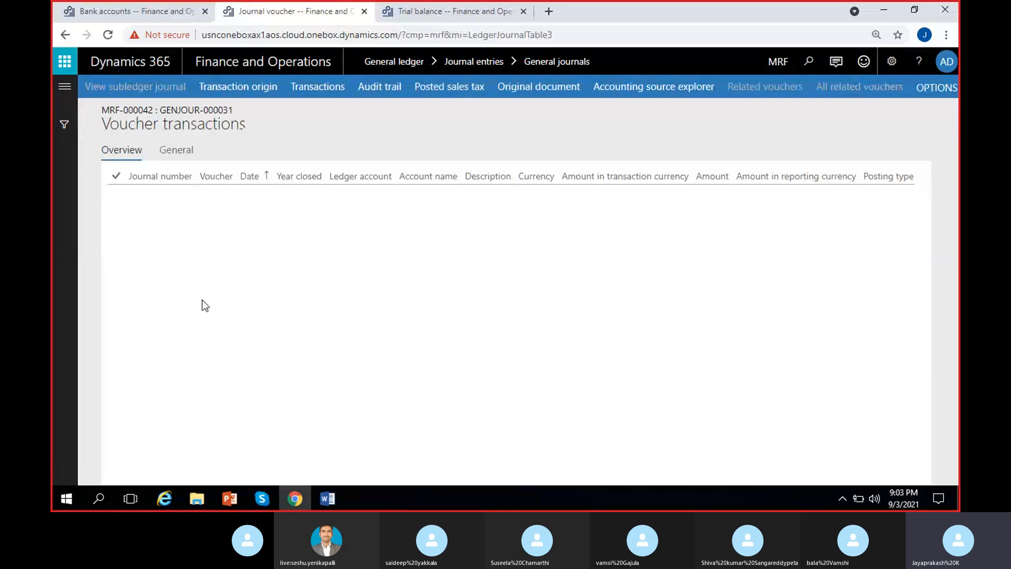
pyautogui.click(456, 214)
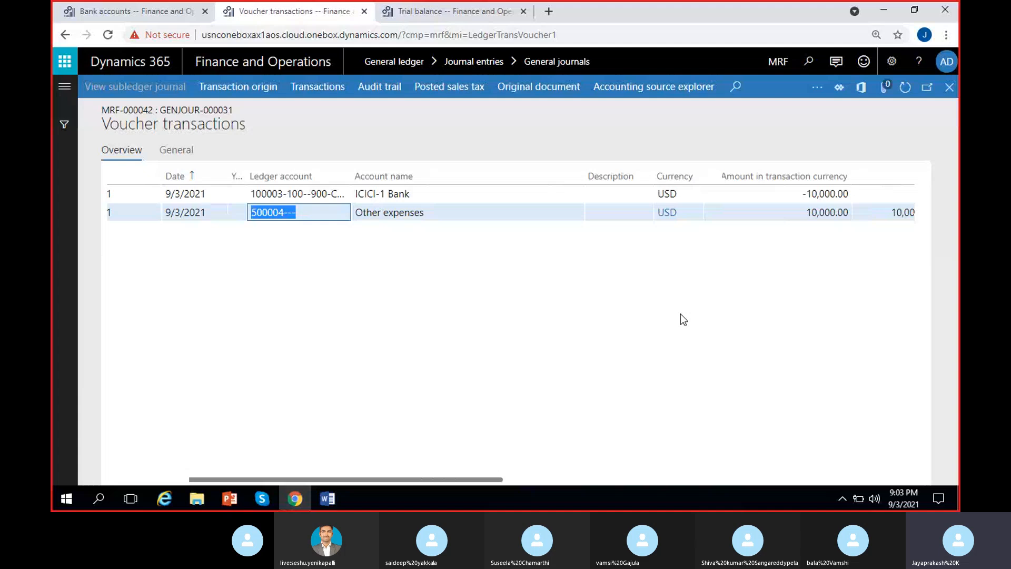
pyautogui.click(801, 213)
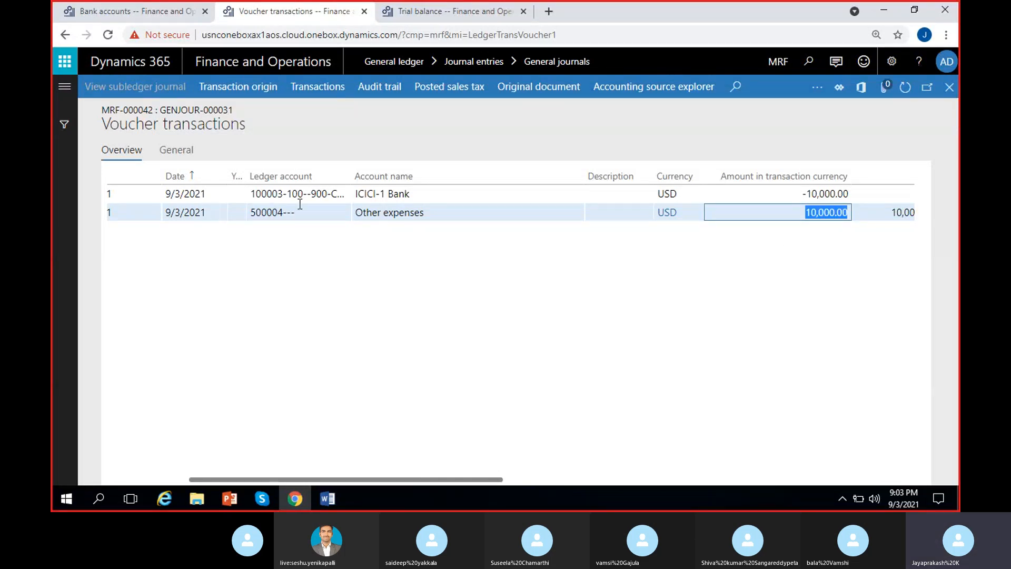
# Widen the Ledger account column and examine the ICICI-1 Bank line's main account, account name and amount.
pyautogui.moveTo(351, 176); pyautogui.dragTo(406, 174)
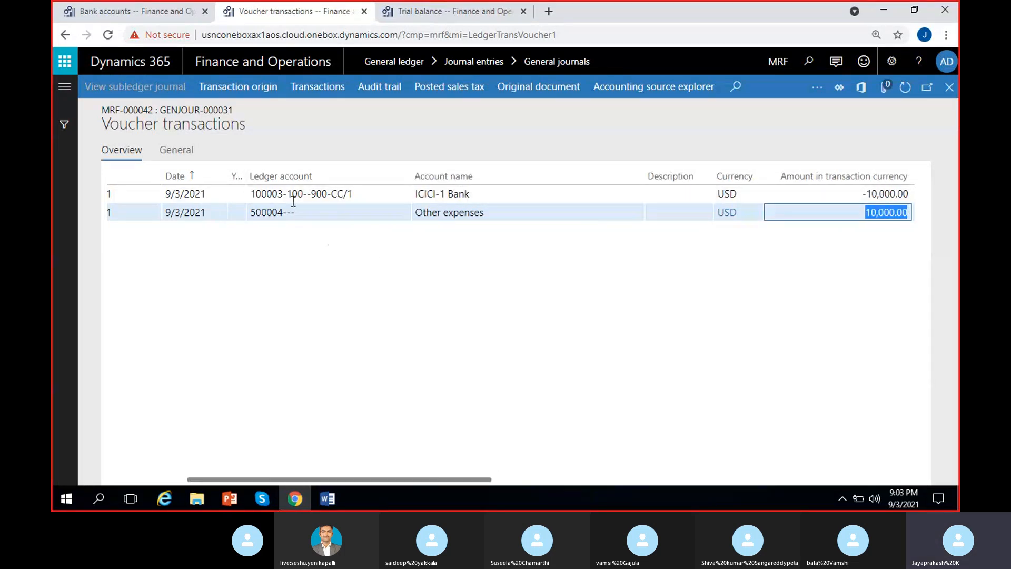
pyautogui.moveTo(252, 193); pyautogui.dragTo(283, 193)
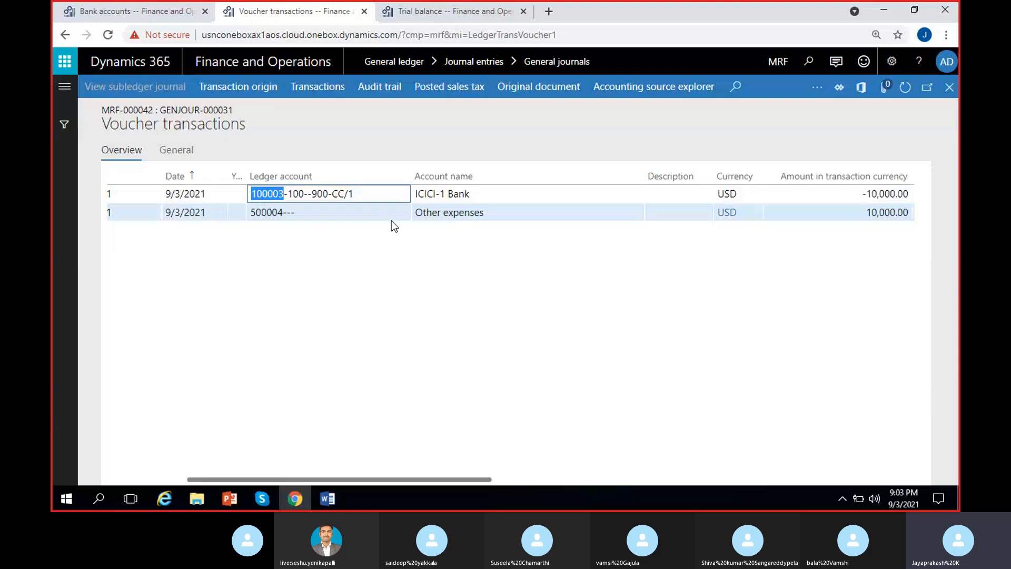
pyautogui.click(417, 193)
pyautogui.moveTo(417, 193); pyautogui.dragTo(497, 193)
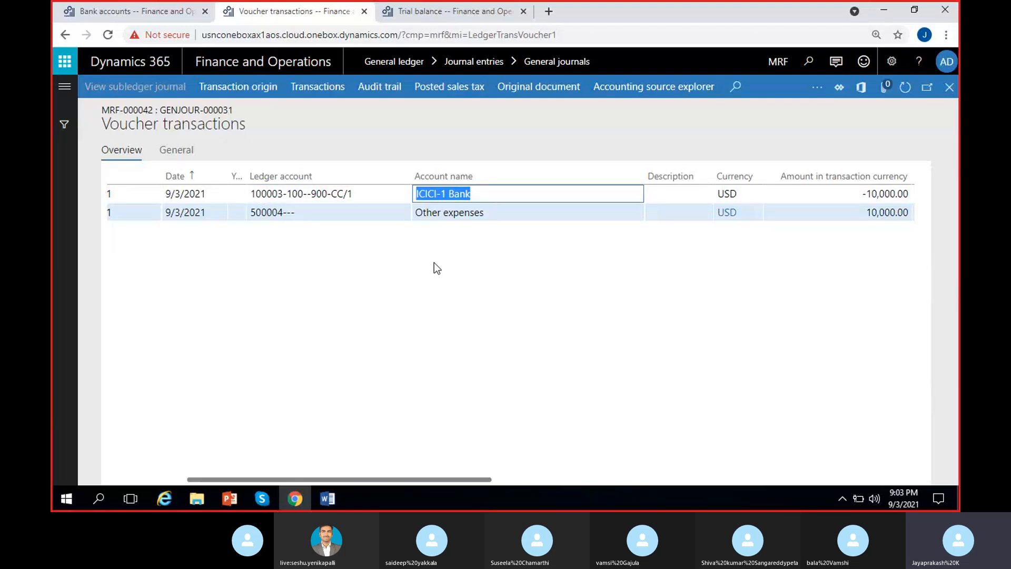
pyautogui.click(491, 191)
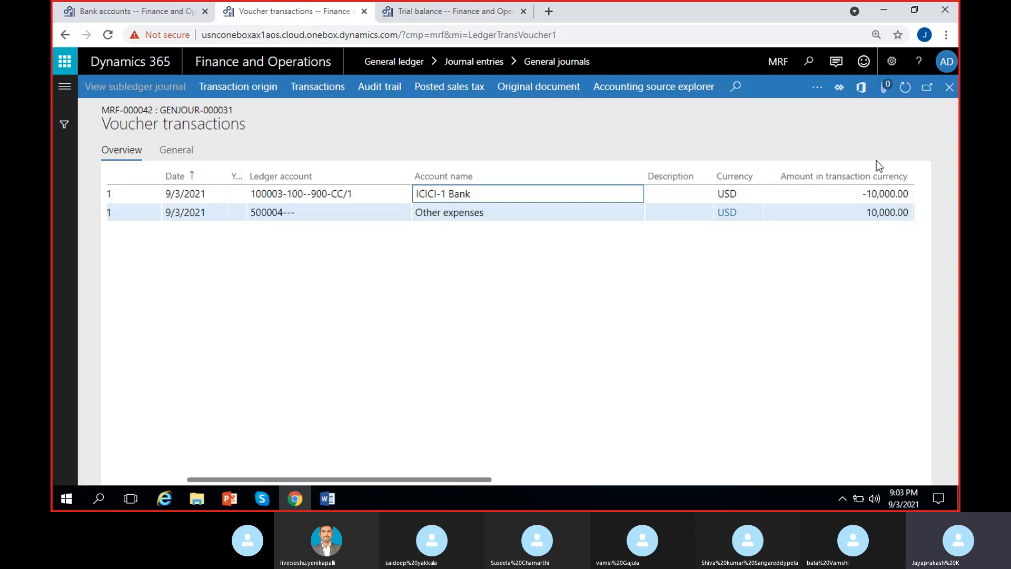
pyautogui.click(858, 194)
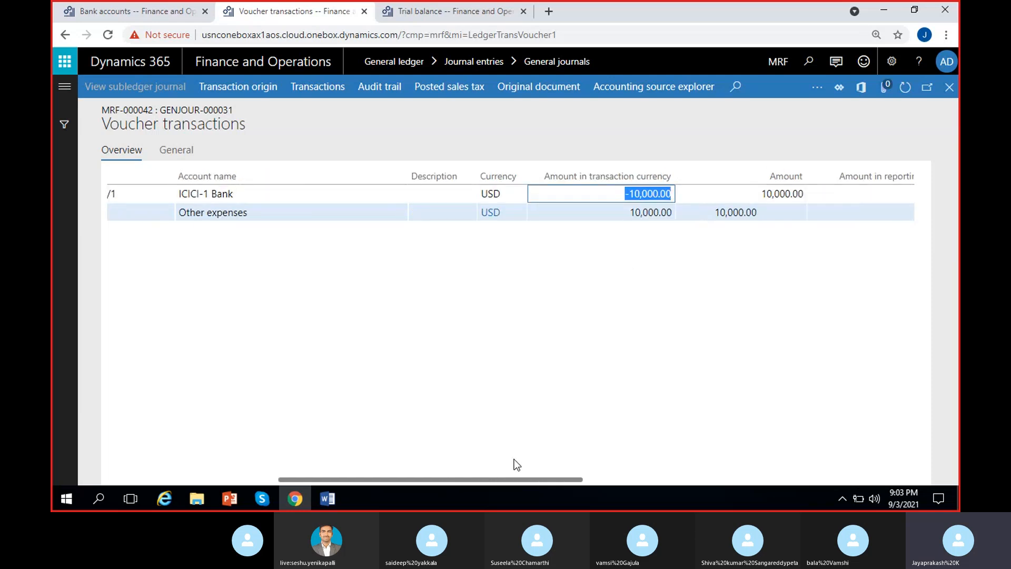
pyautogui.moveTo(505, 479); pyautogui.dragTo(368, 477)
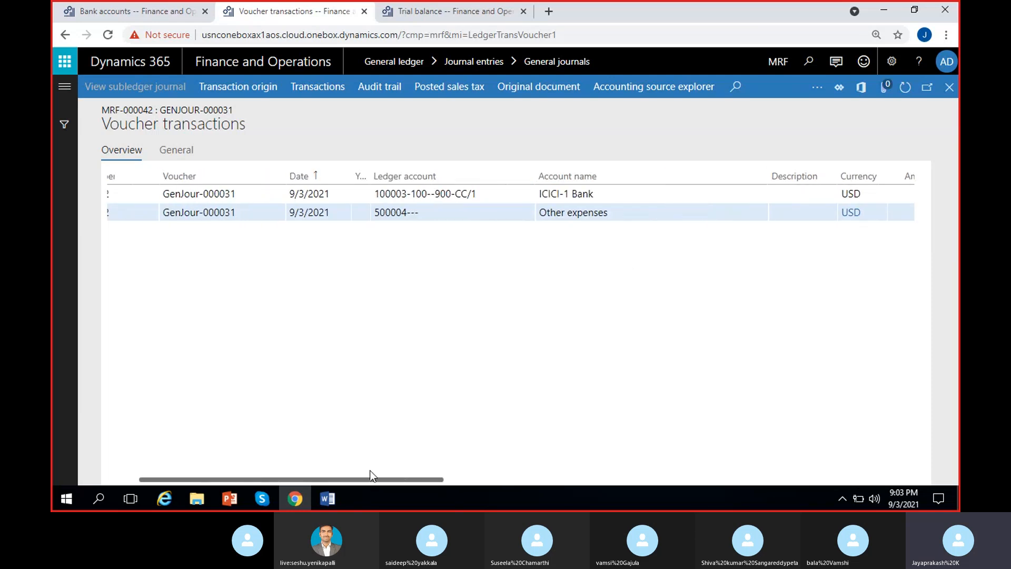
# Switch to the trial balance, recalculate it from its parameters, and select the ICICI-1 Bank account row.
pyautogui.click(419, 11)
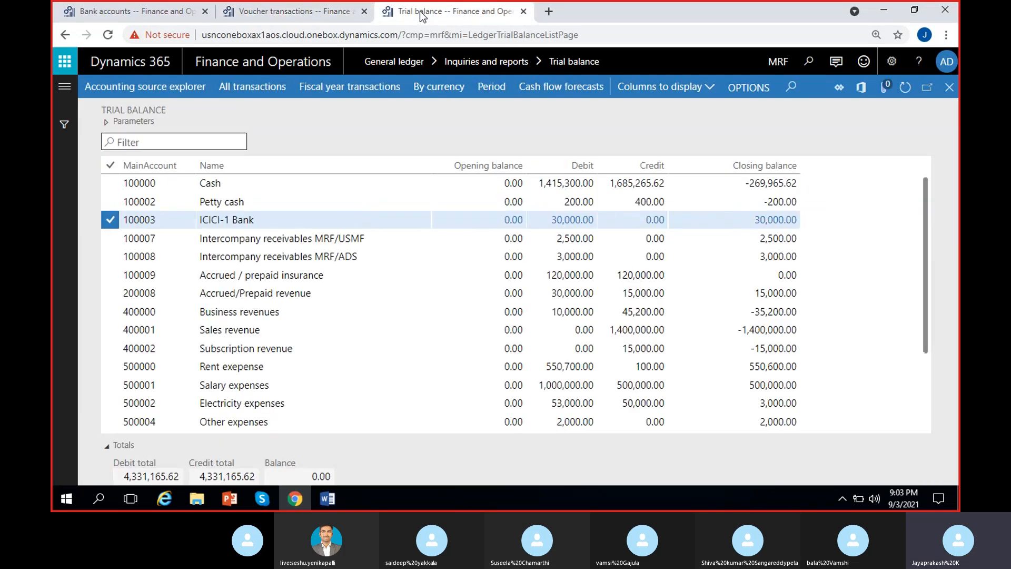
pyautogui.click(107, 122)
pyautogui.click(177, 242)
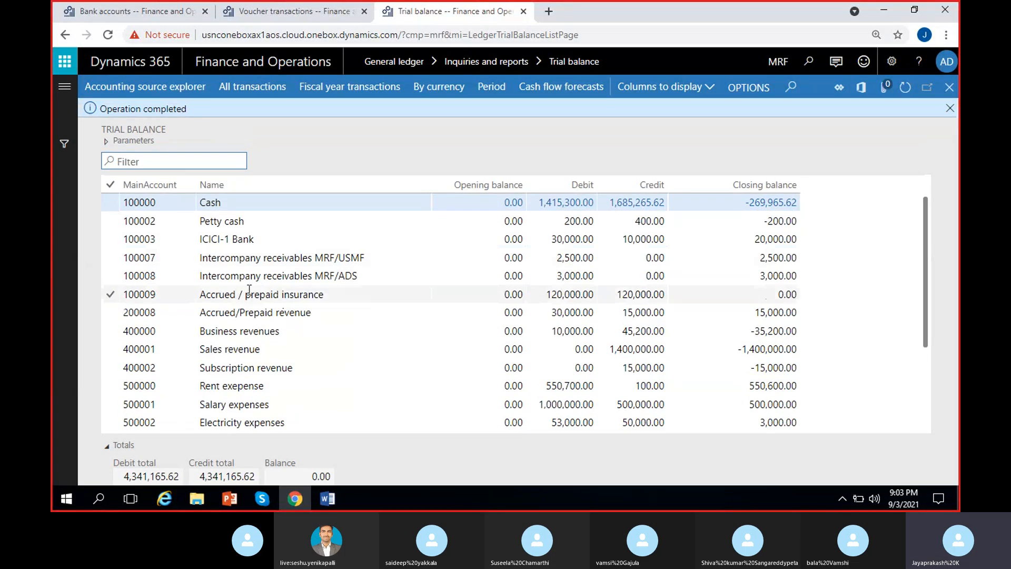
pyautogui.click(264, 242)
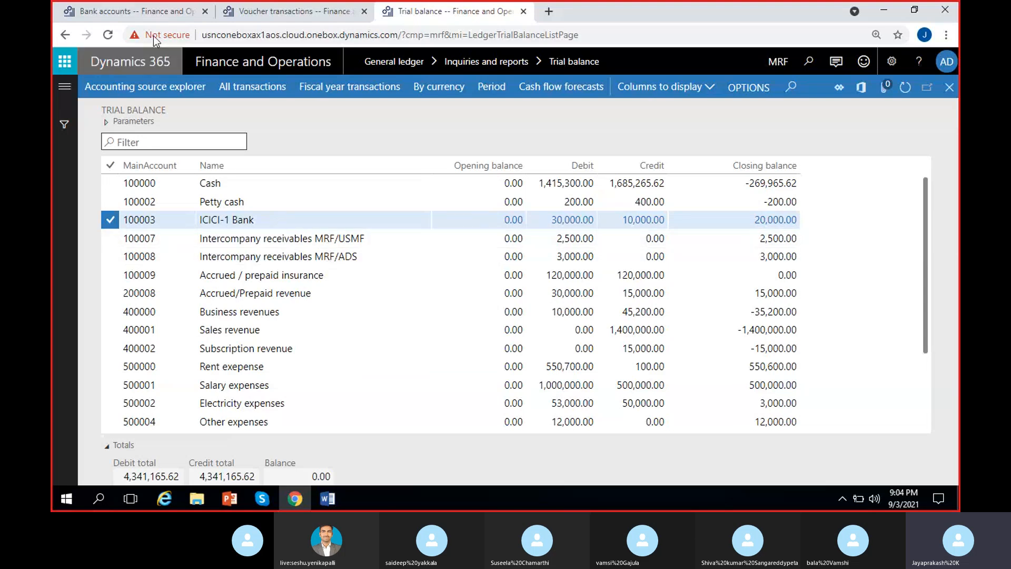
# Compare the balance on the ICICI-1 bank account record with the ICICI-1 Bank closing balance in the trial balance.
pyautogui.click(147, 15)
pyautogui.click(315, 87)
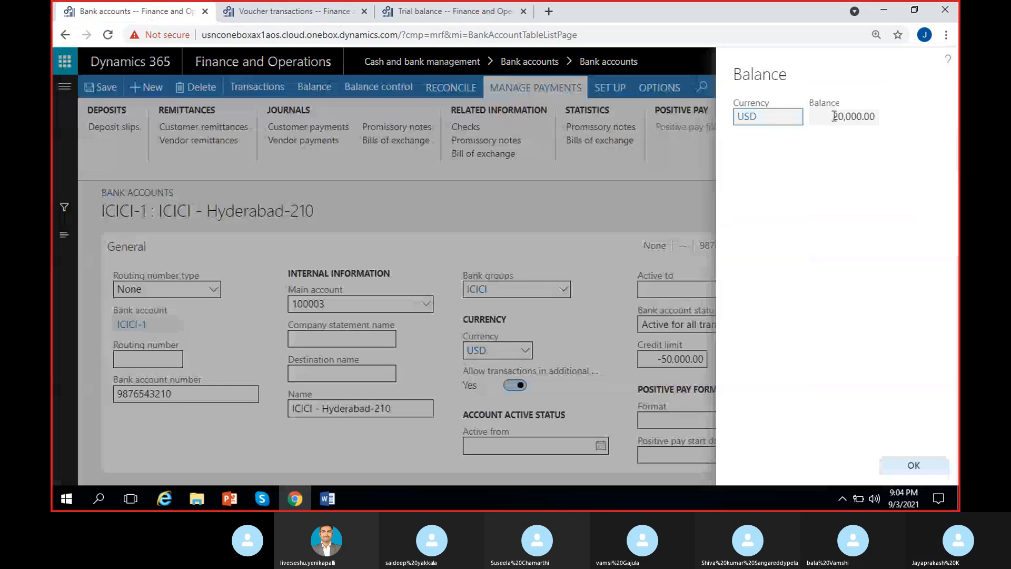
pyautogui.moveTo(833, 116); pyautogui.dragTo(912, 121)
pyautogui.click(841, 178)
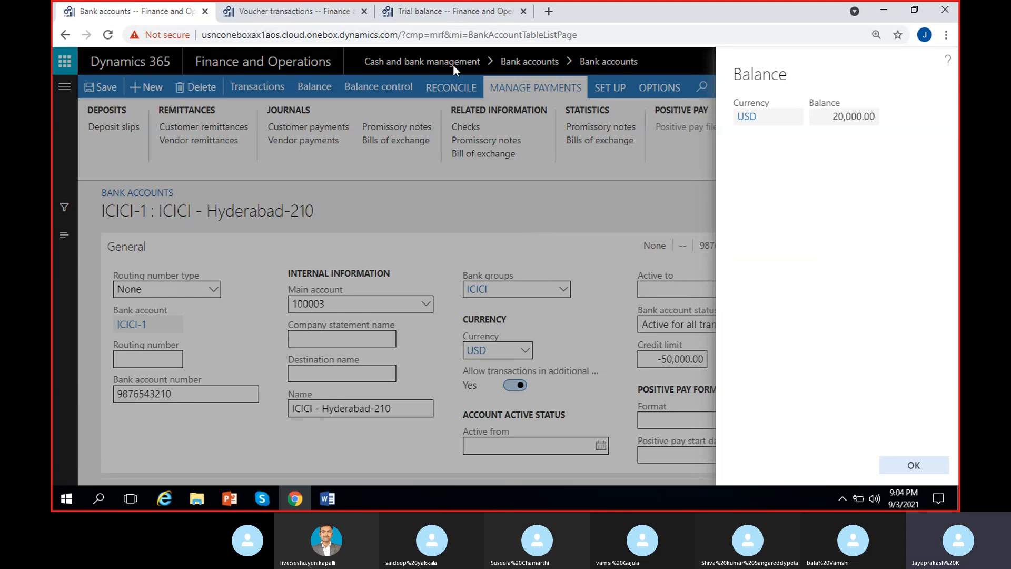
pyautogui.click(429, 15)
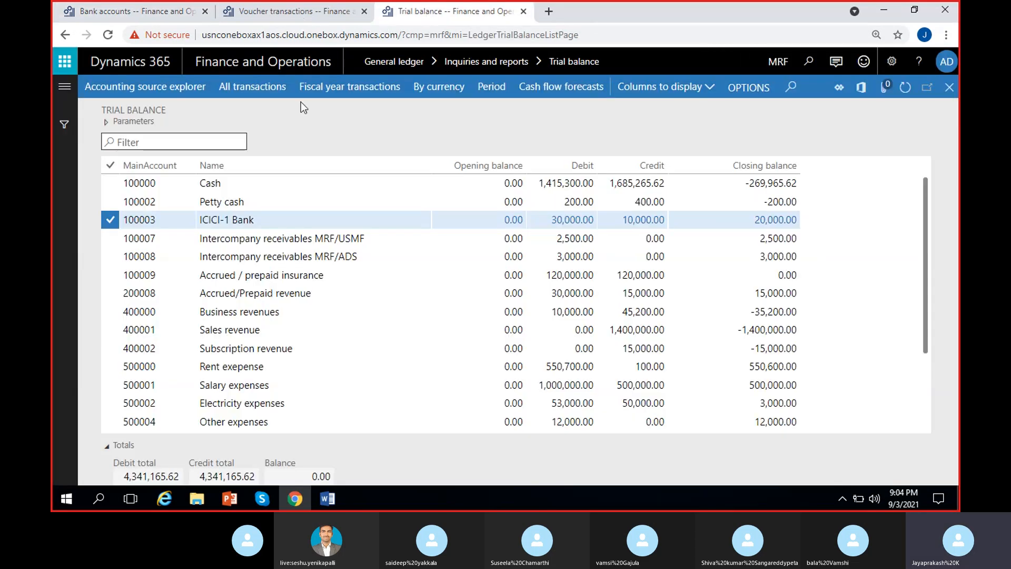
pyautogui.click(140, 14)
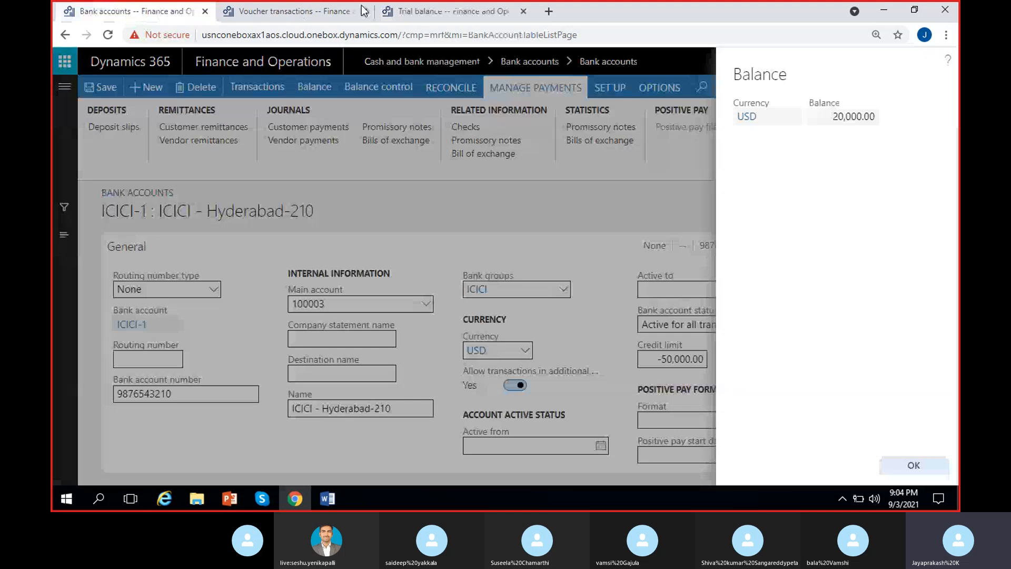
# Leave the posted journal's voucher and open the lines of unposted general journal MRF-000001.
pyautogui.click(309, 14)
pyautogui.click(951, 88)
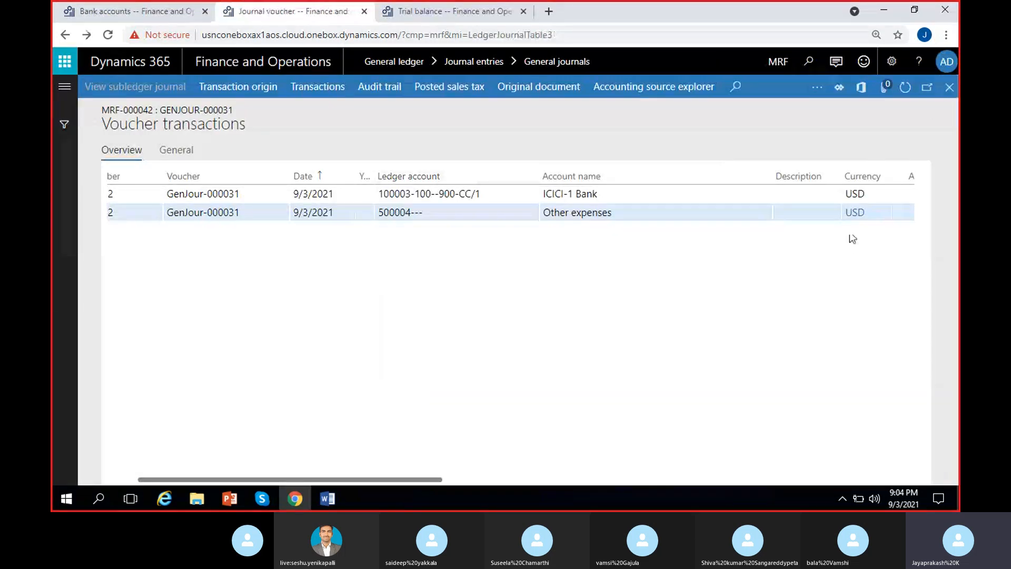
pyautogui.press('Escape')
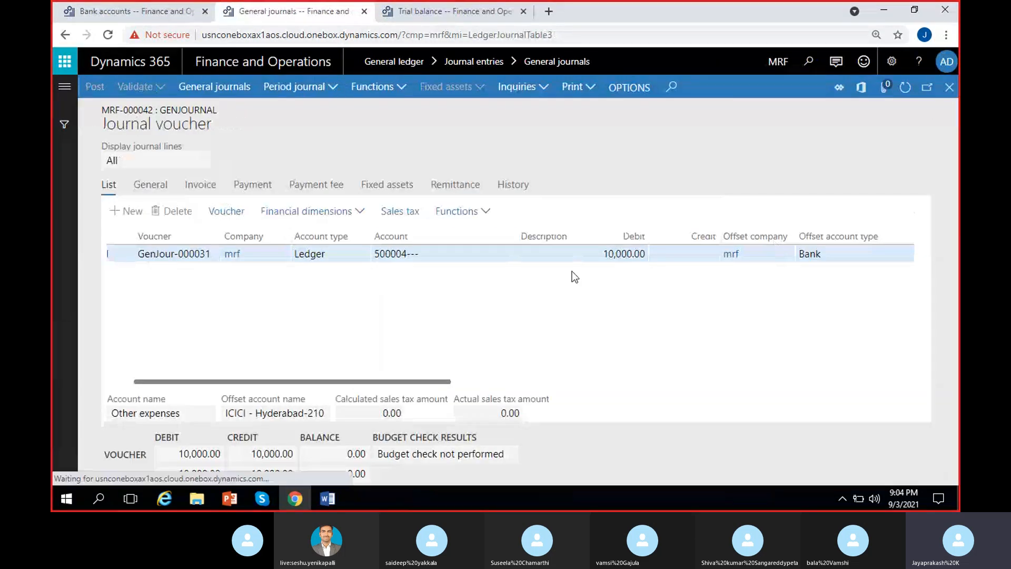
pyautogui.click(319, 266)
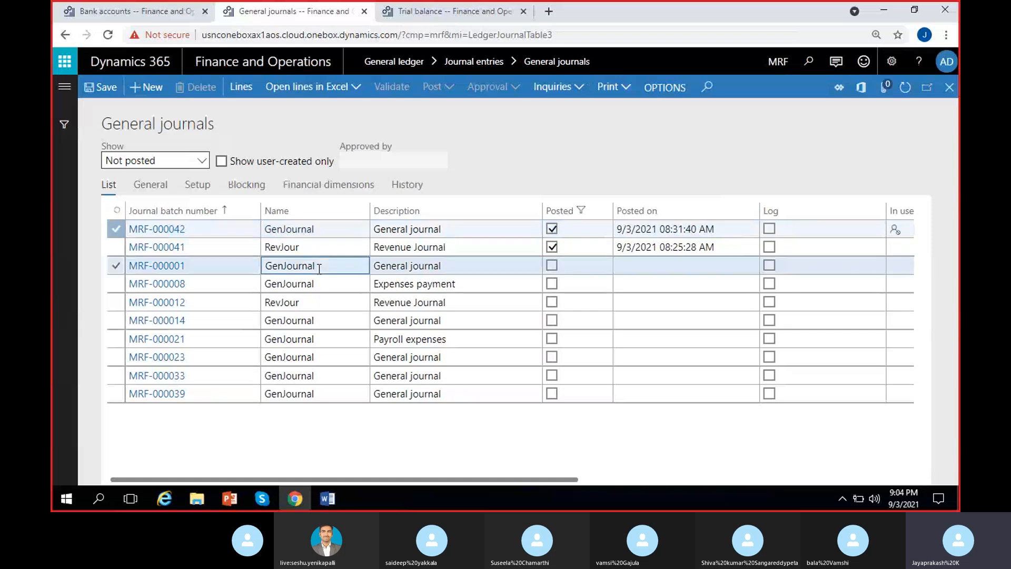
pyautogui.click(235, 91)
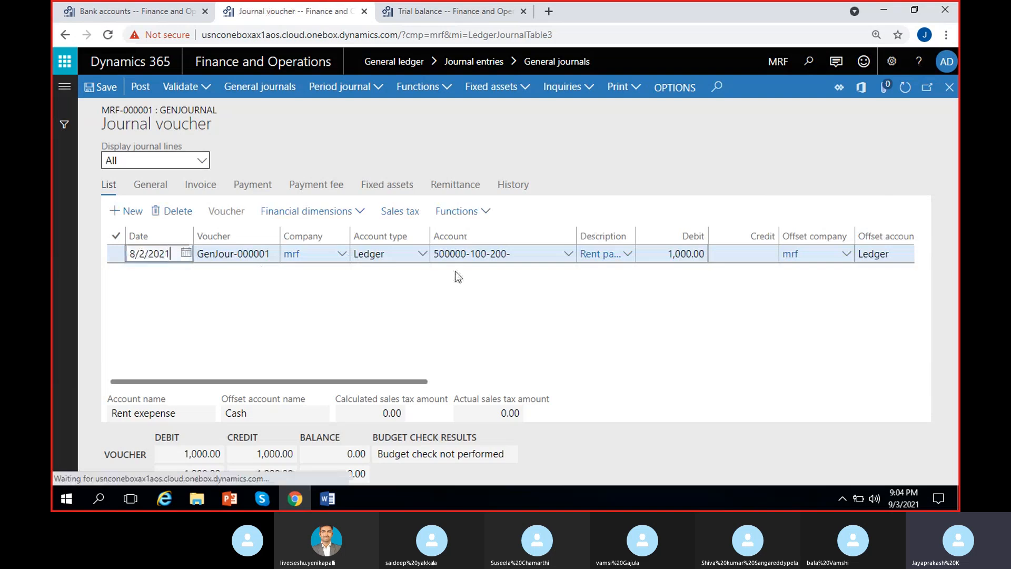
pyautogui.hscroll(2, 465, 292)
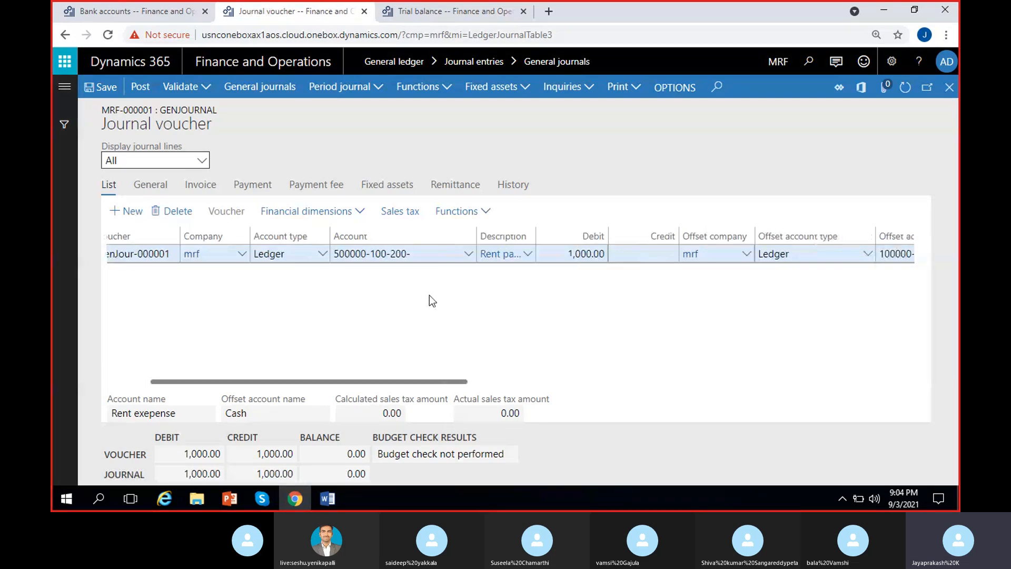
pyautogui.hscroll(5, 453, 289)
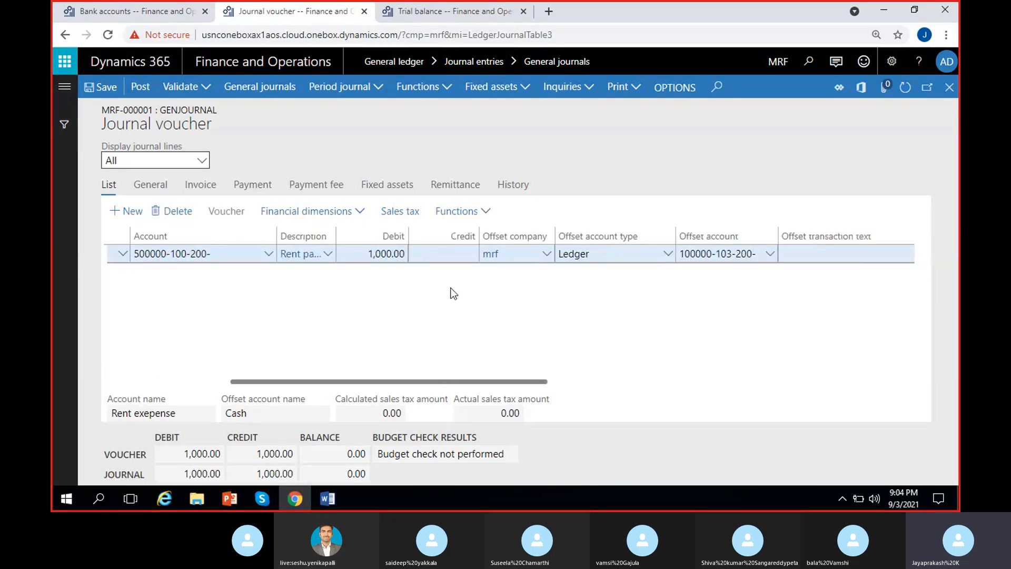
pyautogui.click(568, 254)
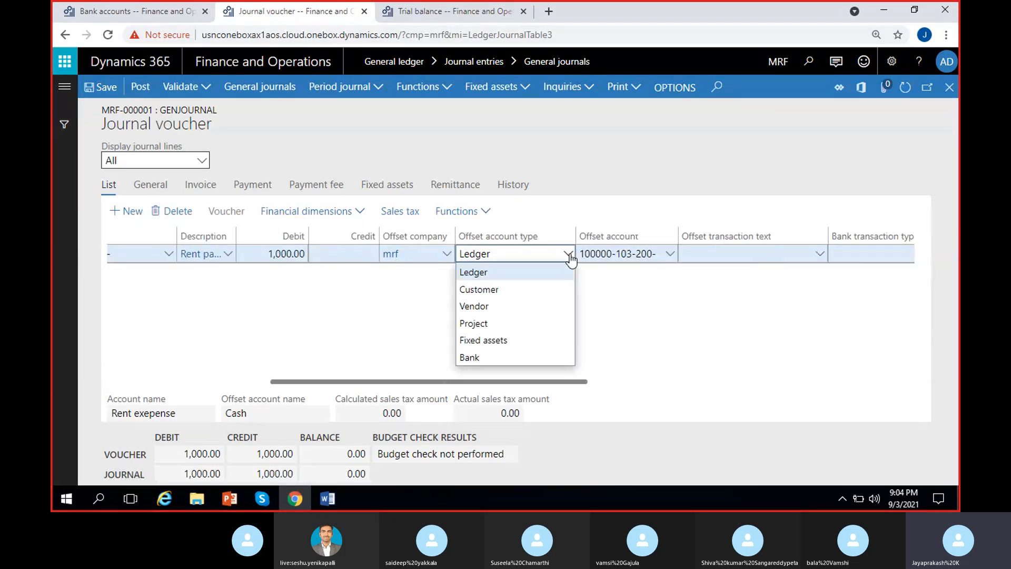
pyautogui.click(477, 355)
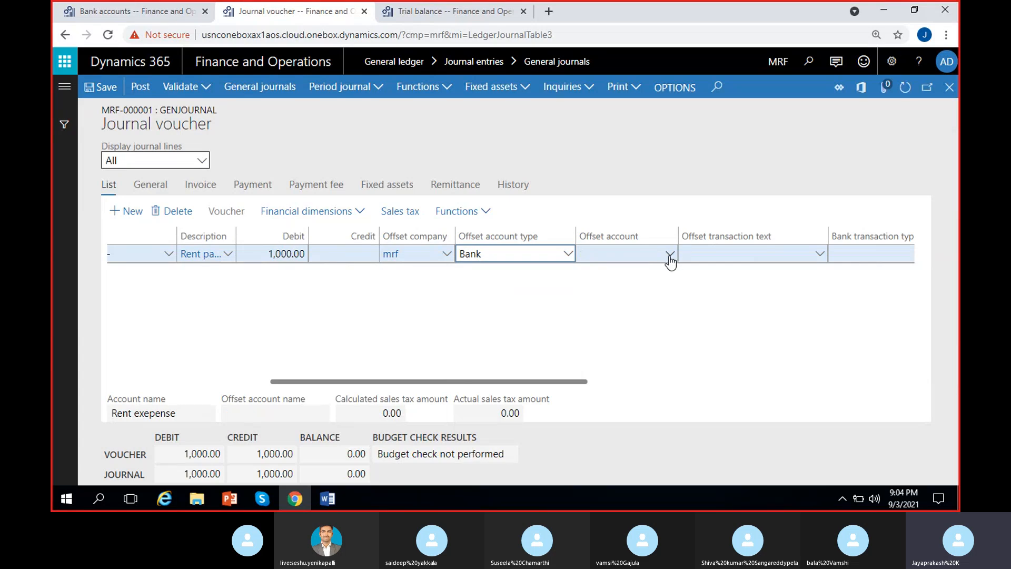
pyautogui.click(567, 254)
pyautogui.click(516, 273)
# Try to set the rent line's Ledger offset account to main account 100003, ICICI-1 Bank, with location 100 and department 200.
pyautogui.click(671, 254)
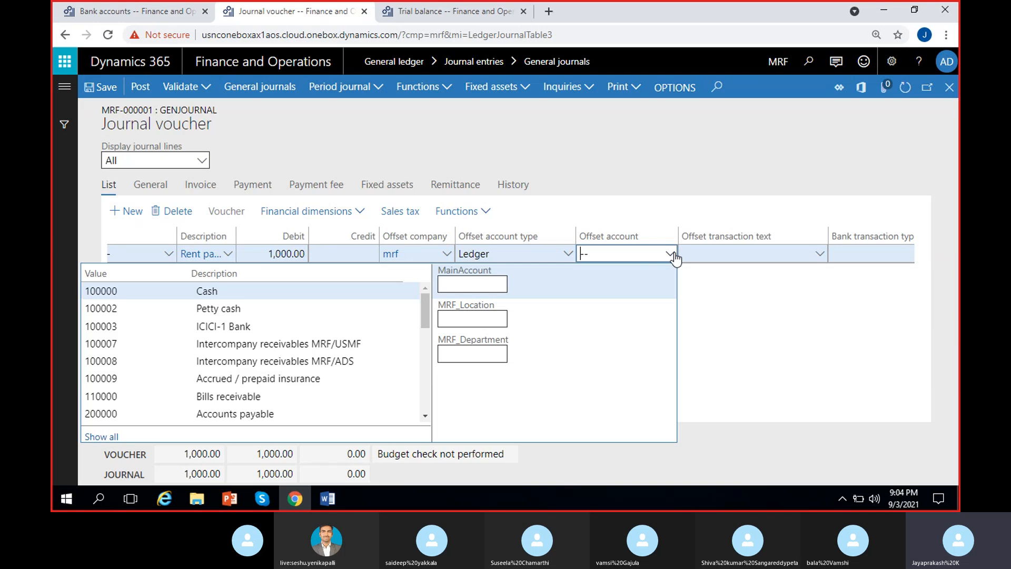
pyautogui.click(480, 285)
pyautogui.write('1000')
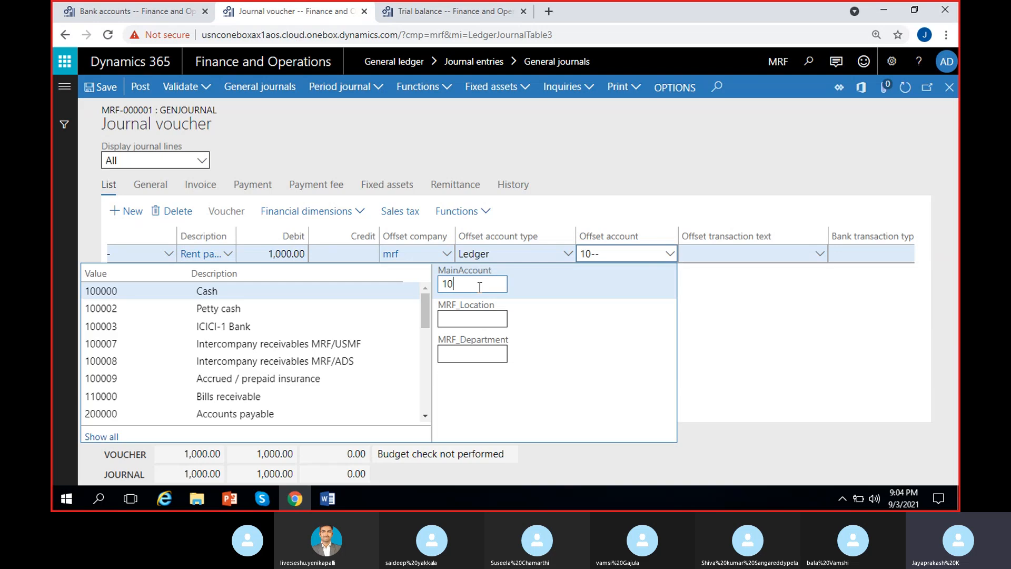
pyautogui.click(239, 328)
pyautogui.write('100')
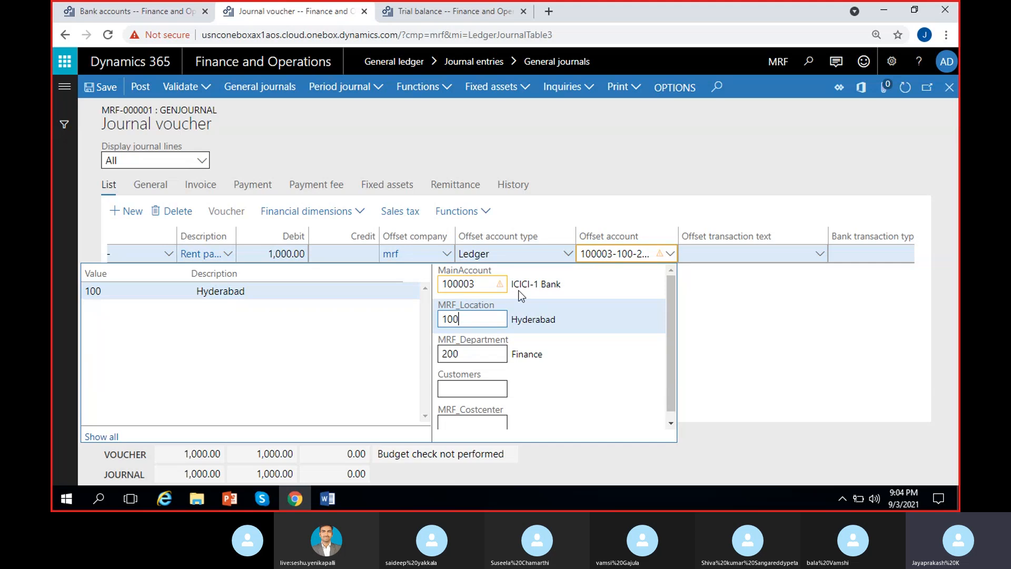
pyautogui.moveTo(498, 286)
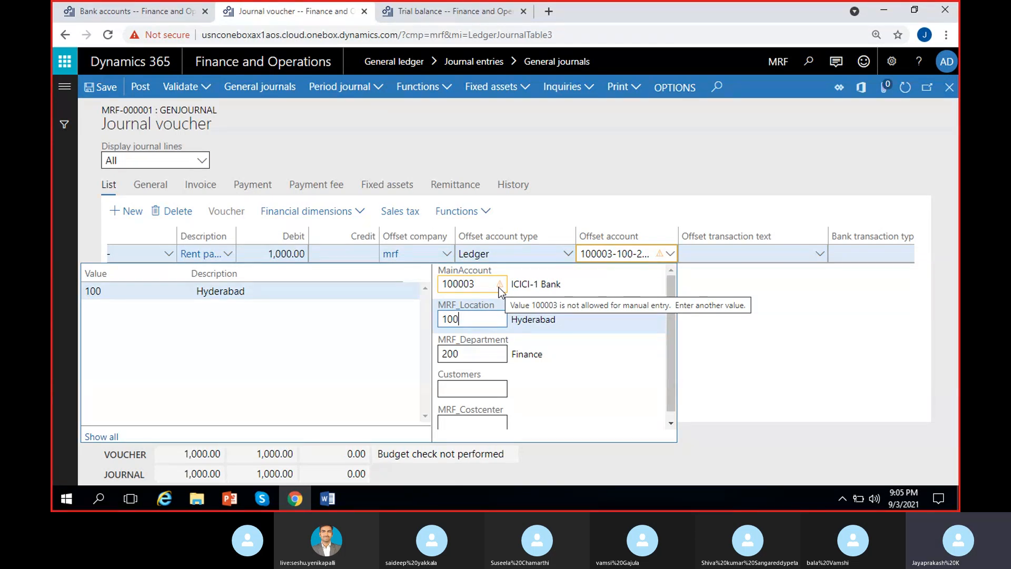
pyautogui.click(734, 290)
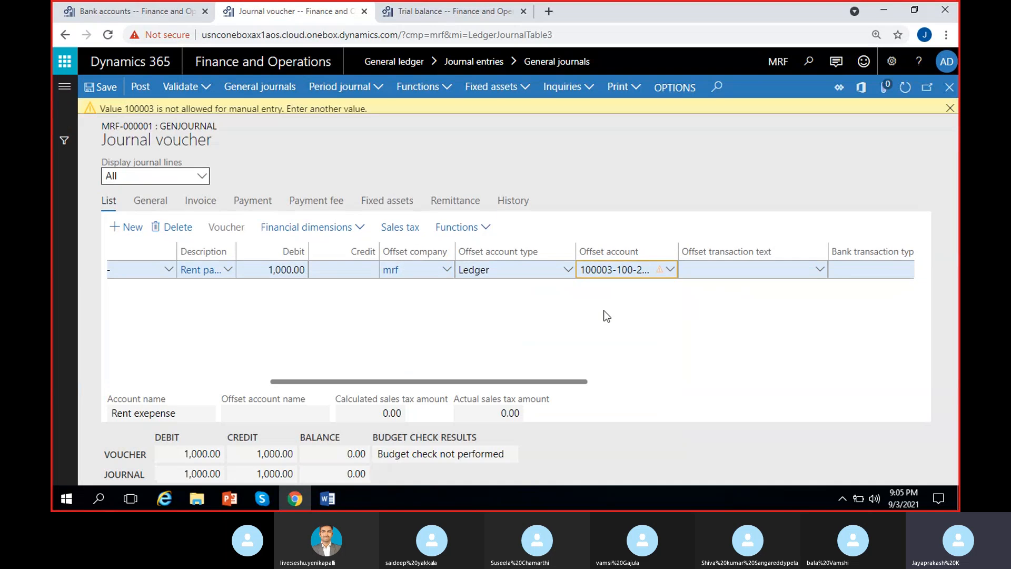
# Read the message about main account 100003, review the available offset account types without changing them, and dismiss the message.
pyautogui.moveTo(100, 112); pyautogui.dragTo(378, 111)
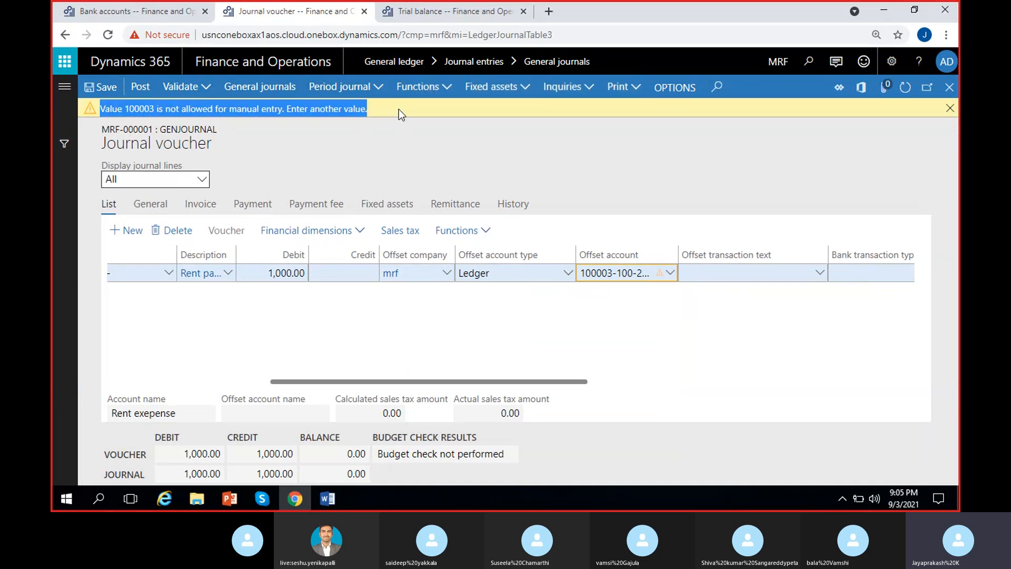
pyautogui.click(399, 111)
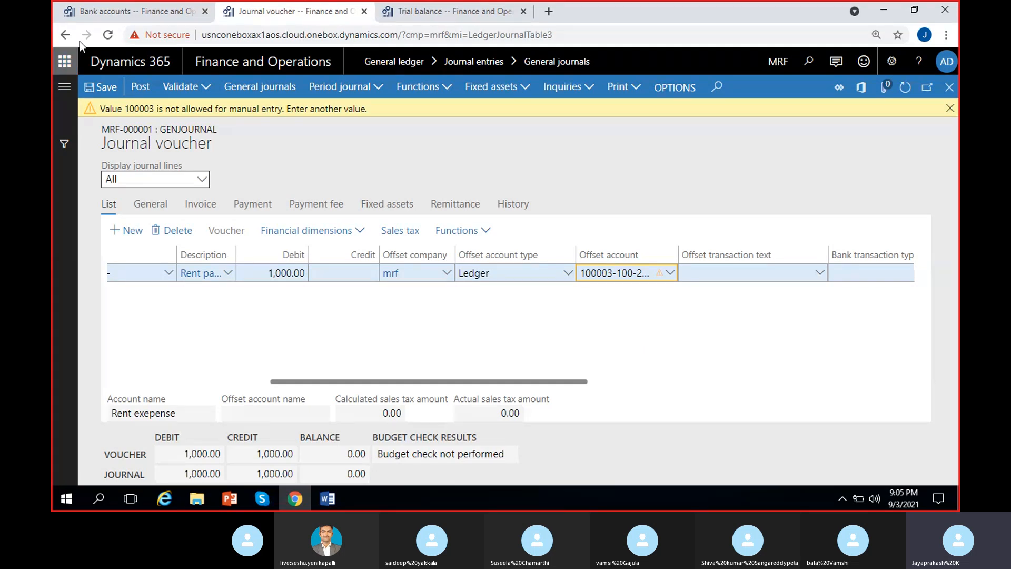
pyautogui.click(572, 274)
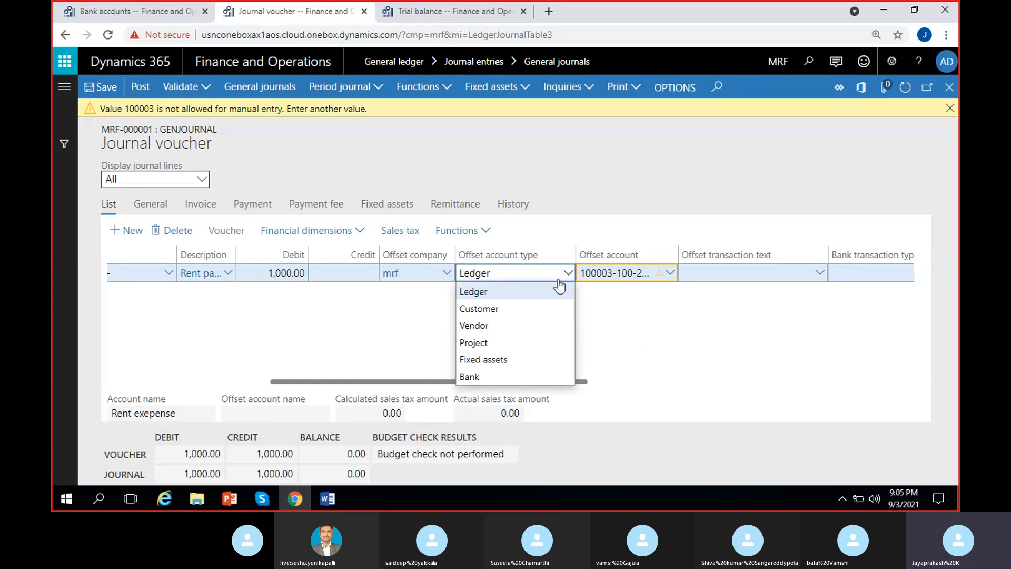
pyautogui.click(621, 288)
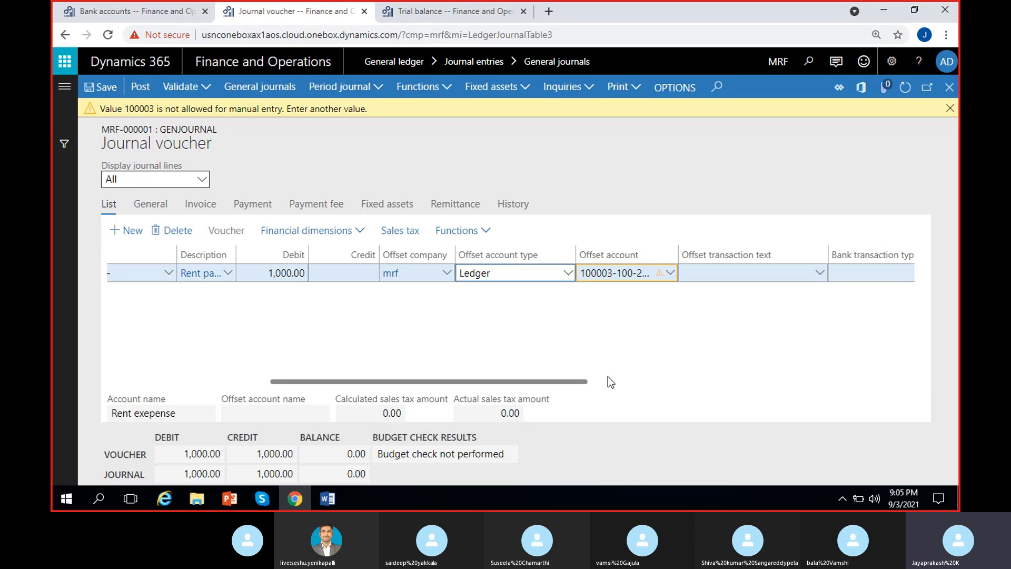
pyautogui.click(949, 108)
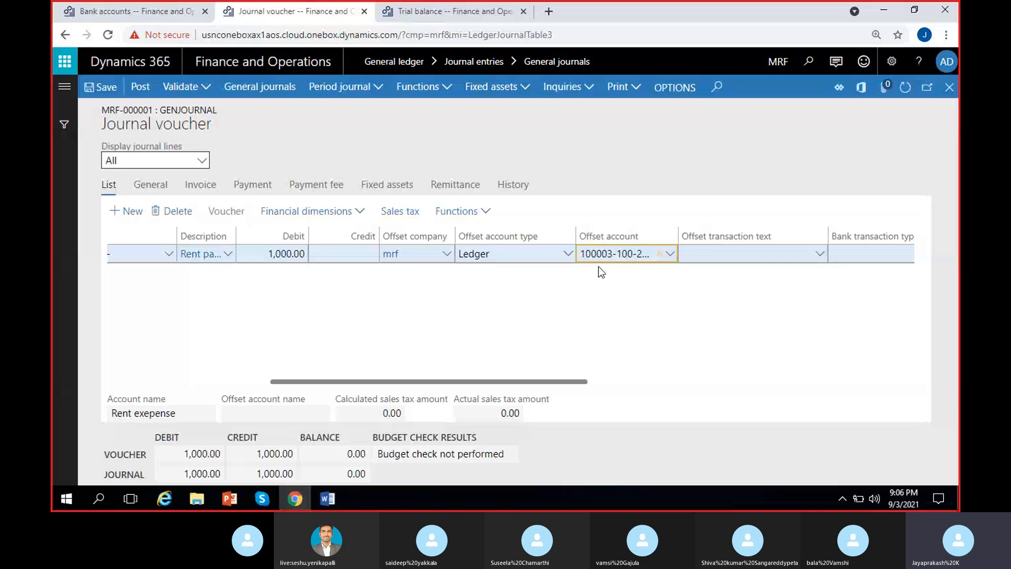
# Check the ICICI-1 Bank closing balance in the trial balance against the balance shown for the ICICI-1 bank account.
pyautogui.click(416, 20)
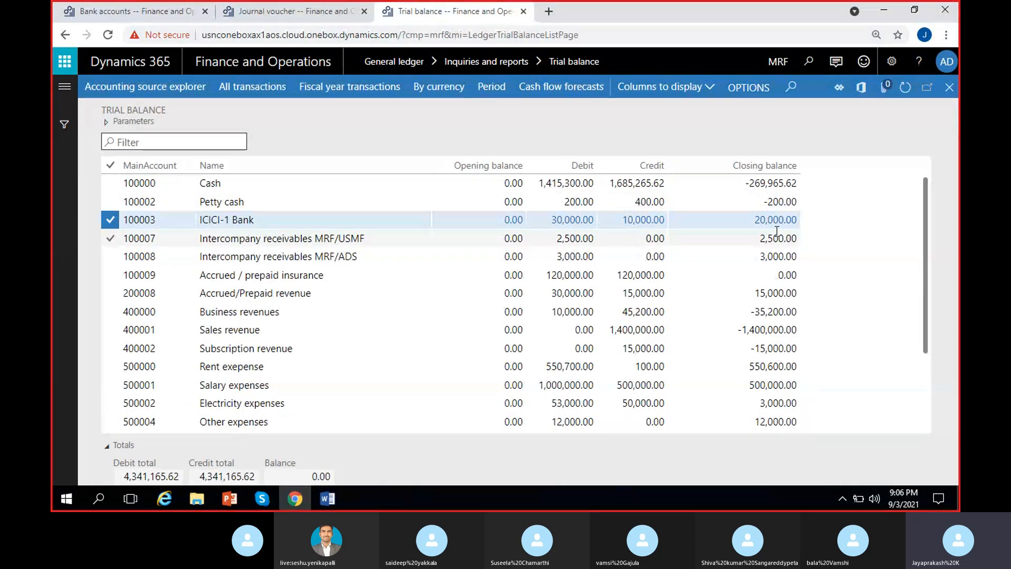
pyautogui.click(120, 11)
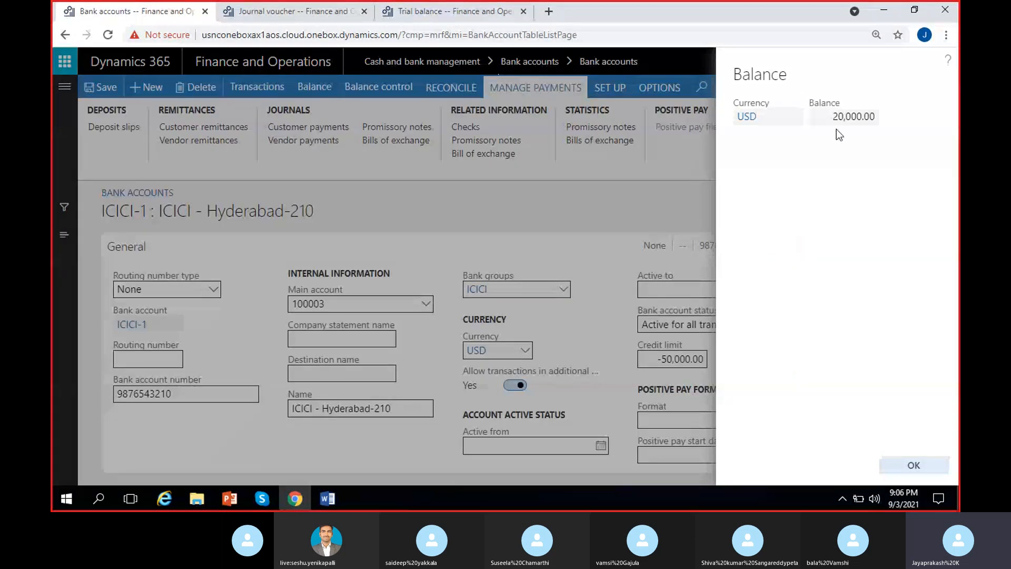
pyautogui.doubleClick(849, 115)
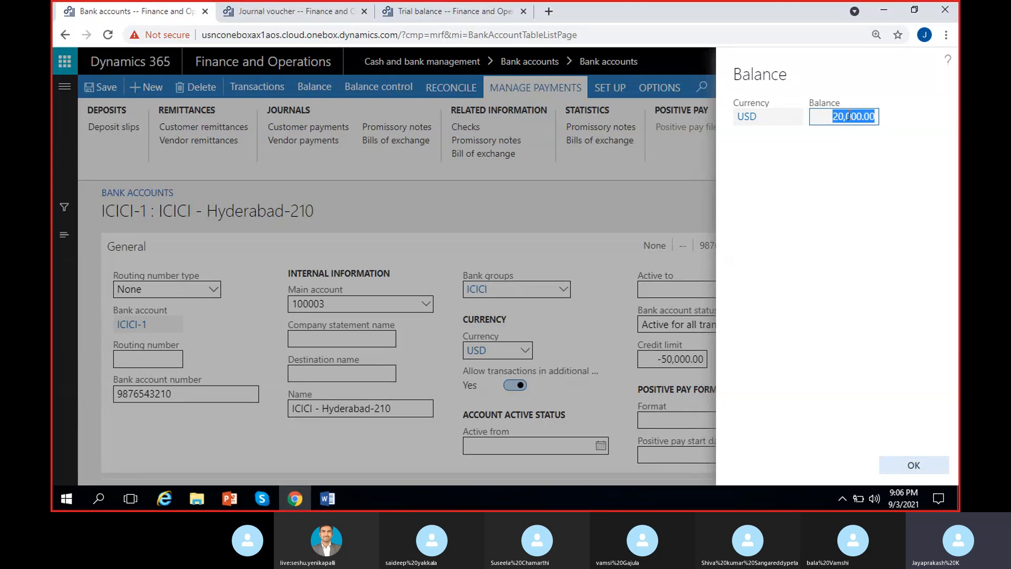
pyautogui.click(795, 149)
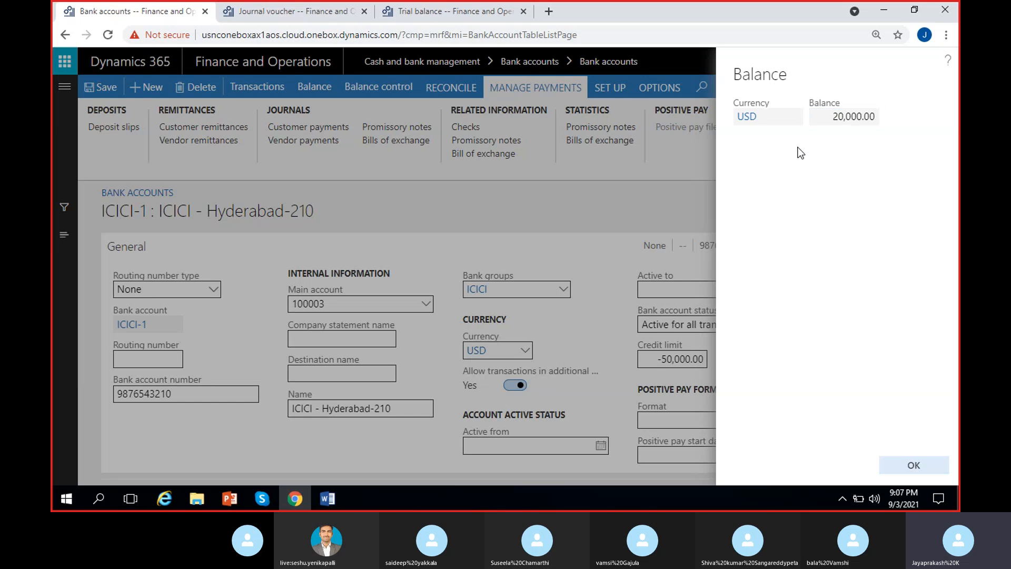
pyautogui.click(824, 125)
pyautogui.doubleClick(824, 125)
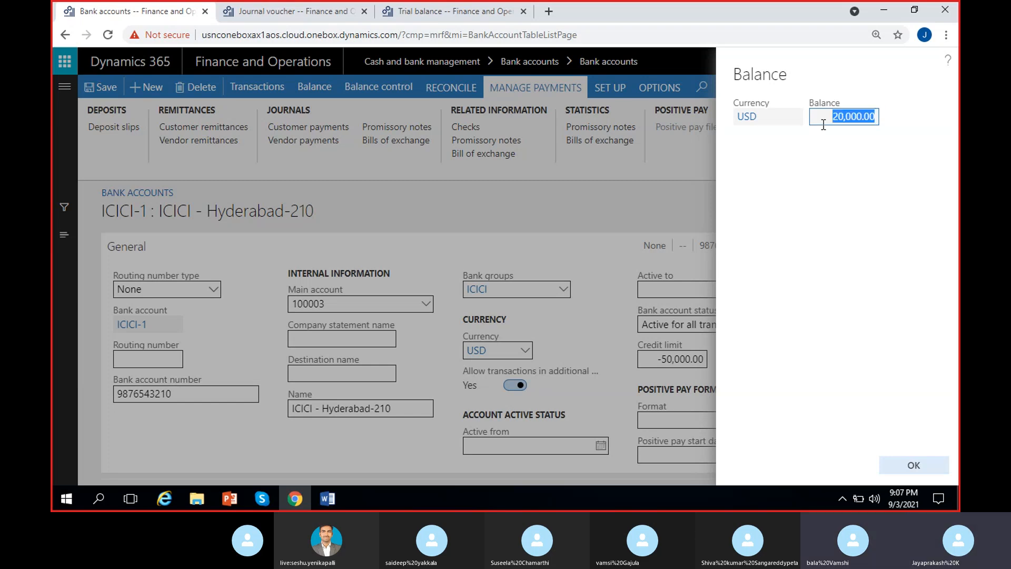
# Compare the main account on the ICICI-1 bank account record with the offset account on the journal's rent line.
pyautogui.click(258, 12)
pyautogui.click(137, 11)
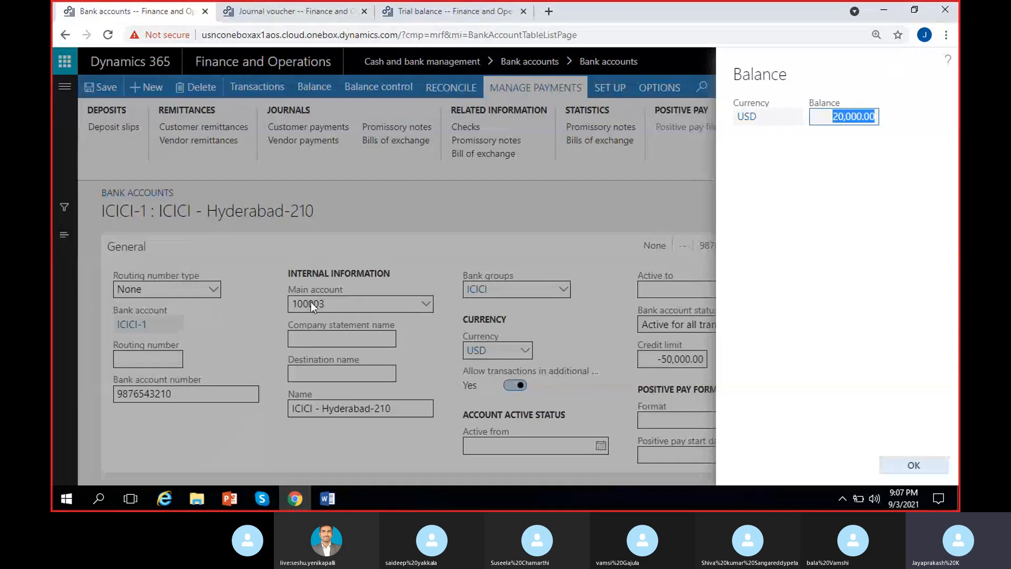
pyautogui.click(297, 9)
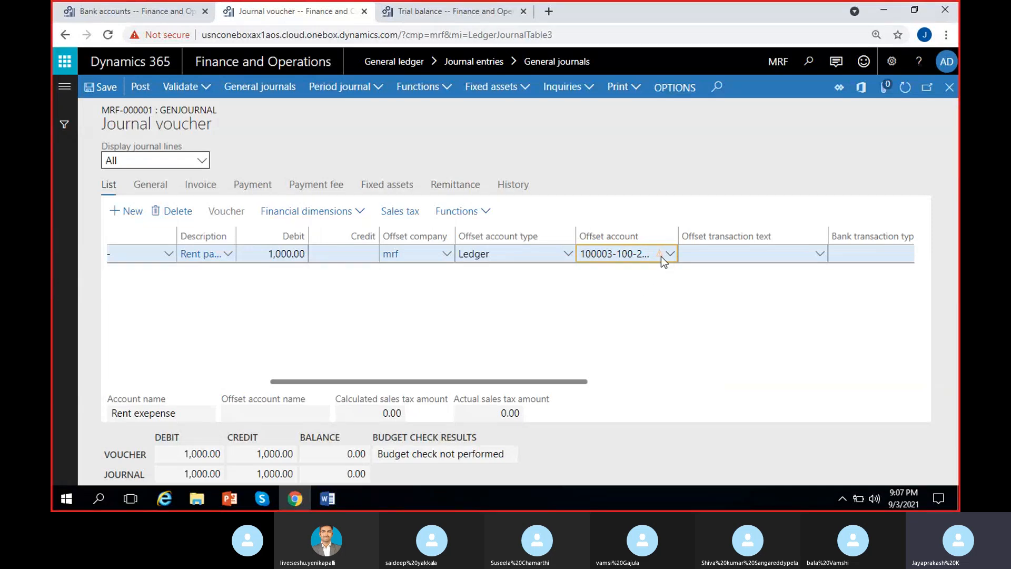
pyautogui.click(604, 256)
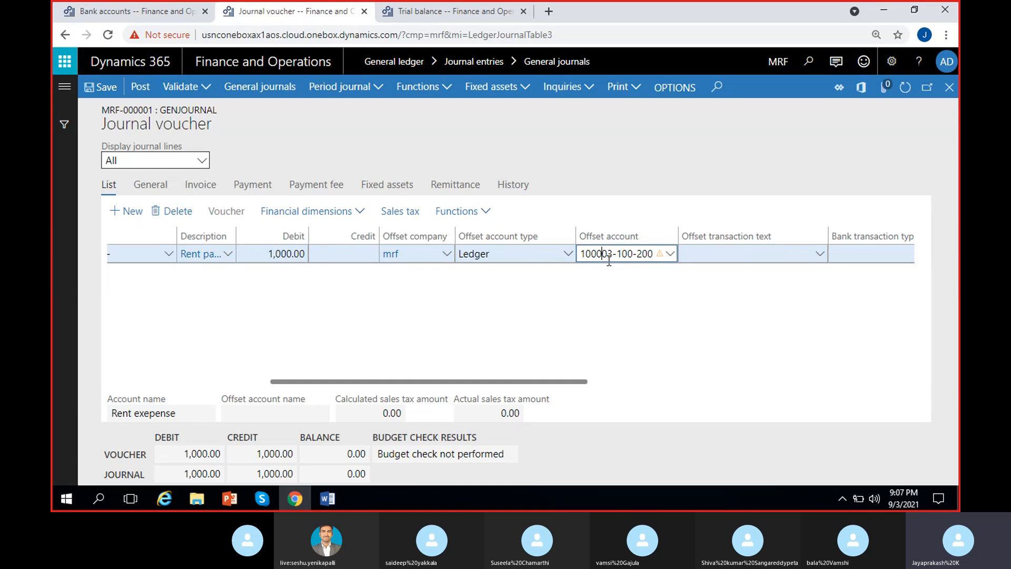
# Recheck main account 100003 in the trial balance against the ICICI-1 bank account balance, and close the balance view.
pyautogui.click(427, 10)
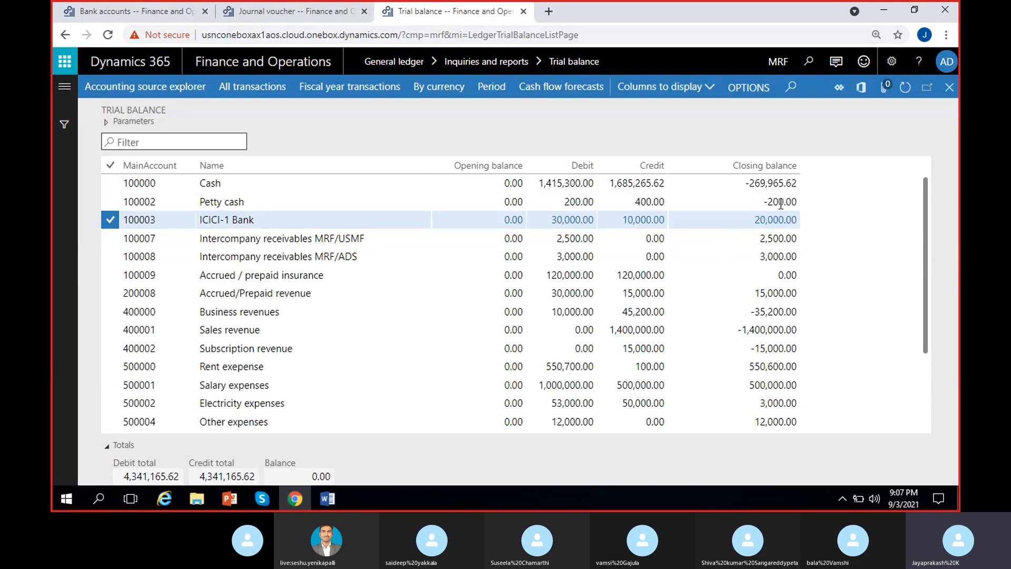
pyautogui.click(156, 222)
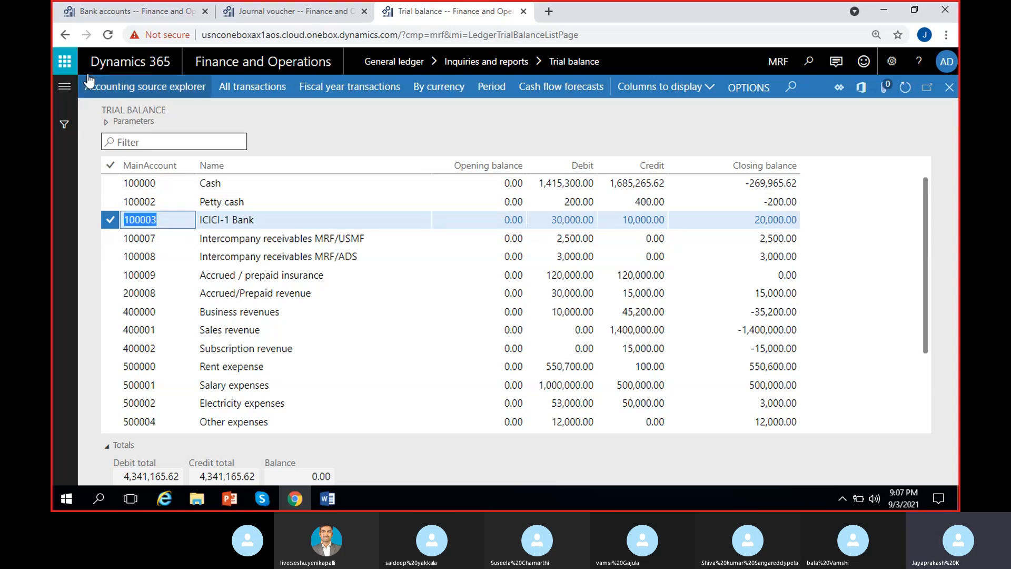
pyautogui.click(112, 8)
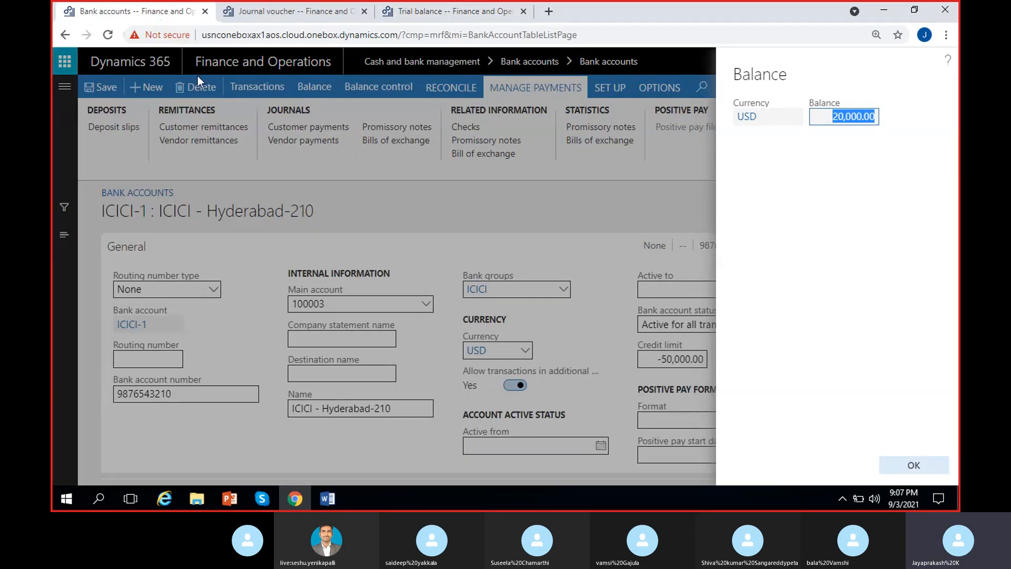
pyautogui.click(838, 120)
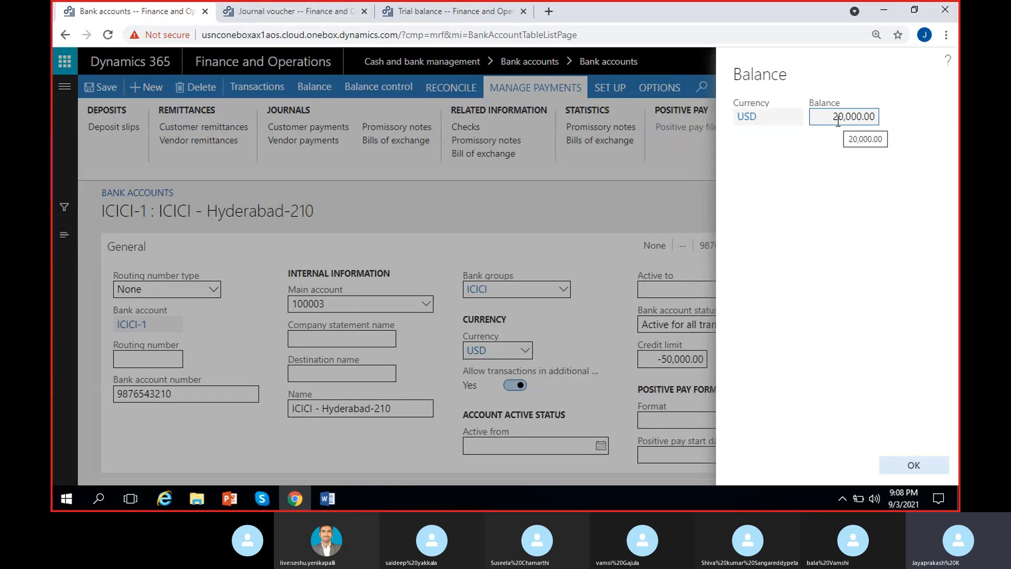
pyautogui.click(912, 465)
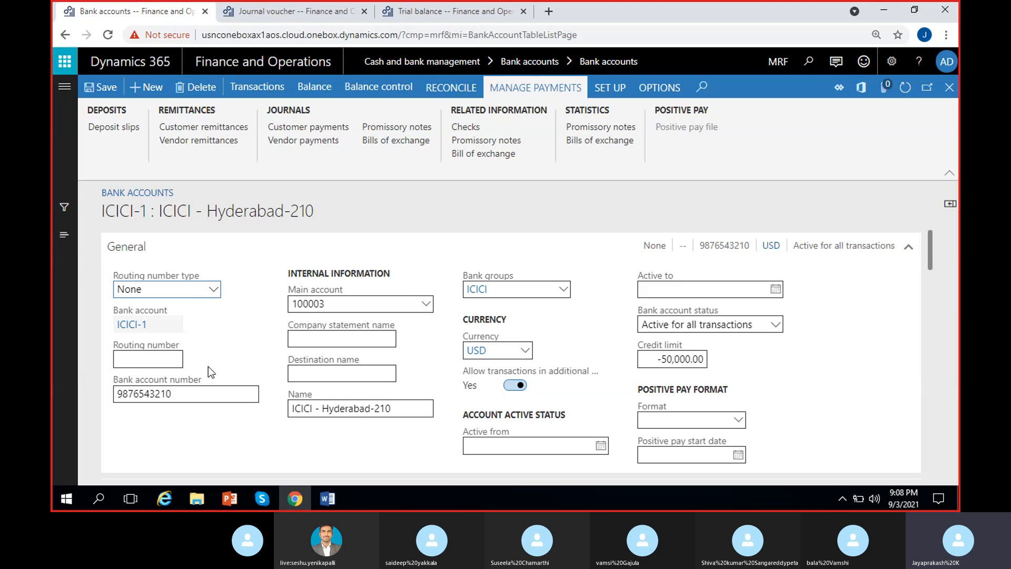
# Review the message on journal MRF-000001 again, dismiss it, and return to the ICICI-1 bank account record.
pyautogui.click(275, 11)
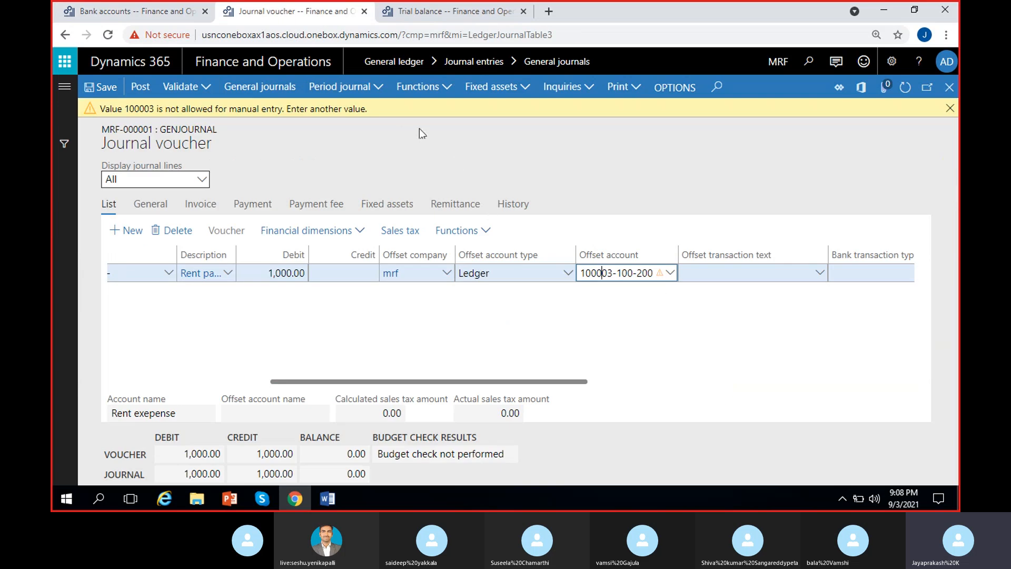
pyautogui.click(951, 109)
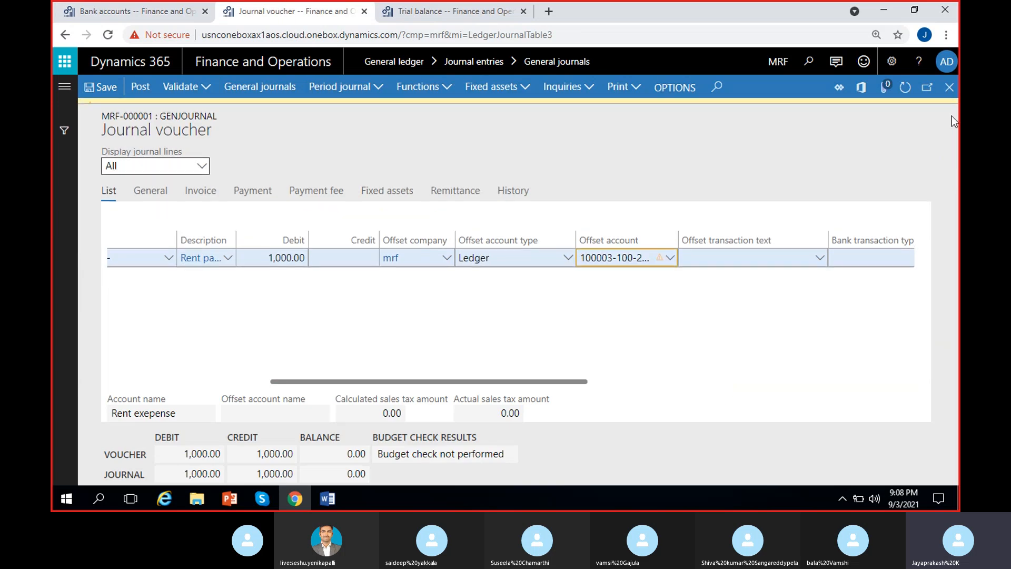
pyautogui.click(949, 110)
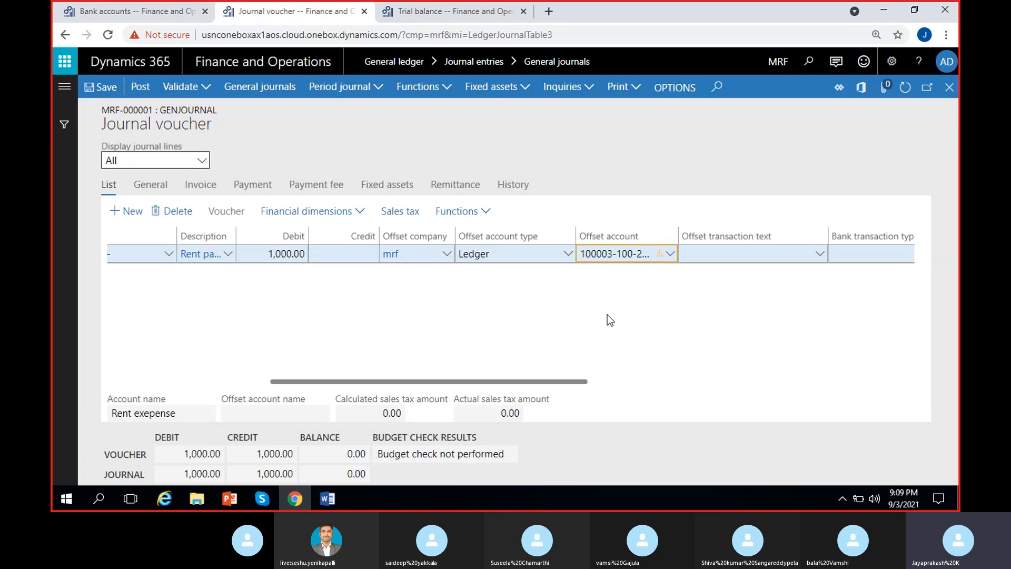
pyautogui.click(121, 12)
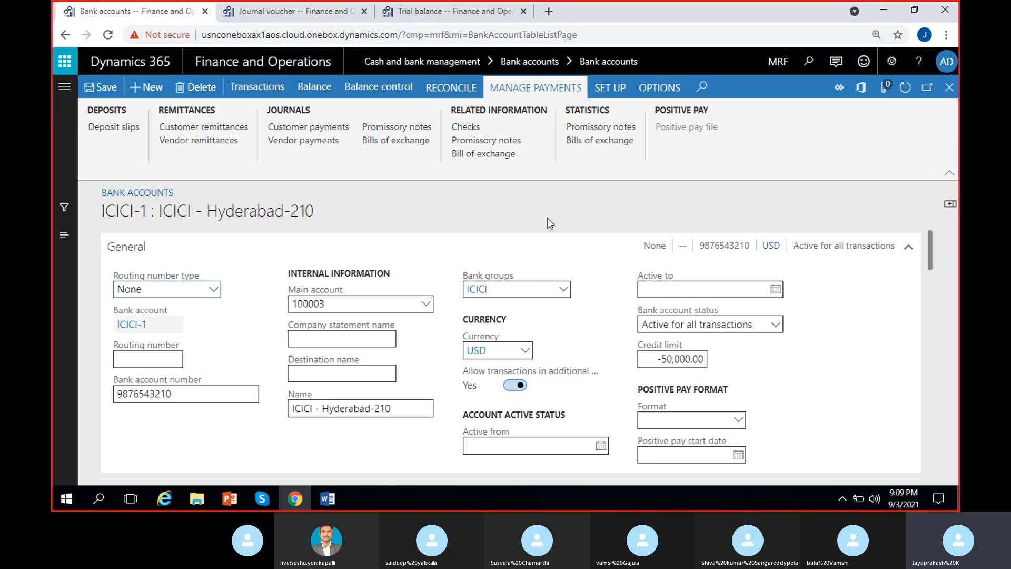
# Widen the Offset account column on journal MRF-000001 and clear the ledger offset account from the rent line.
pyautogui.click(266, 7)
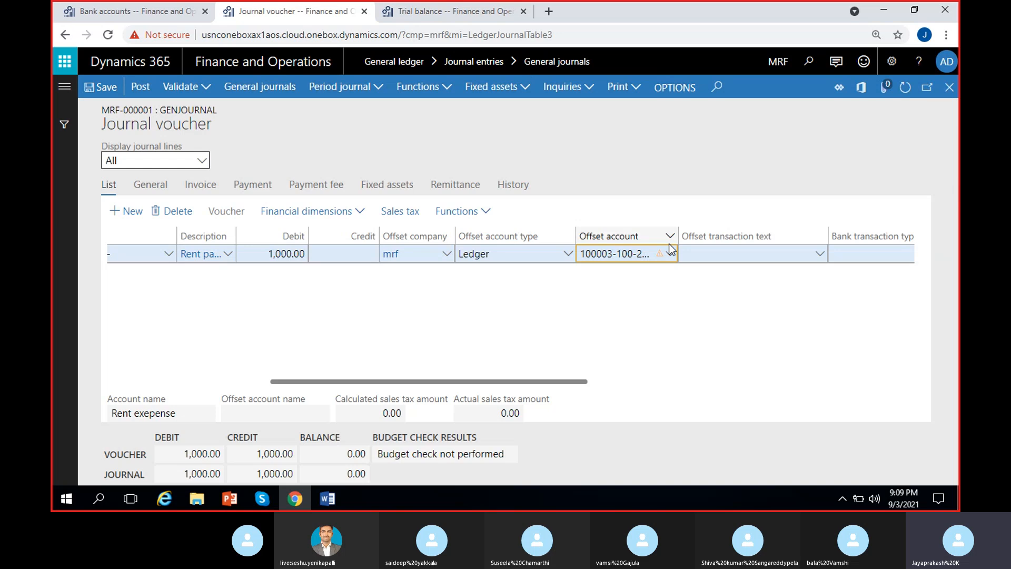
pyautogui.moveTo(678, 236); pyautogui.dragTo(708, 238)
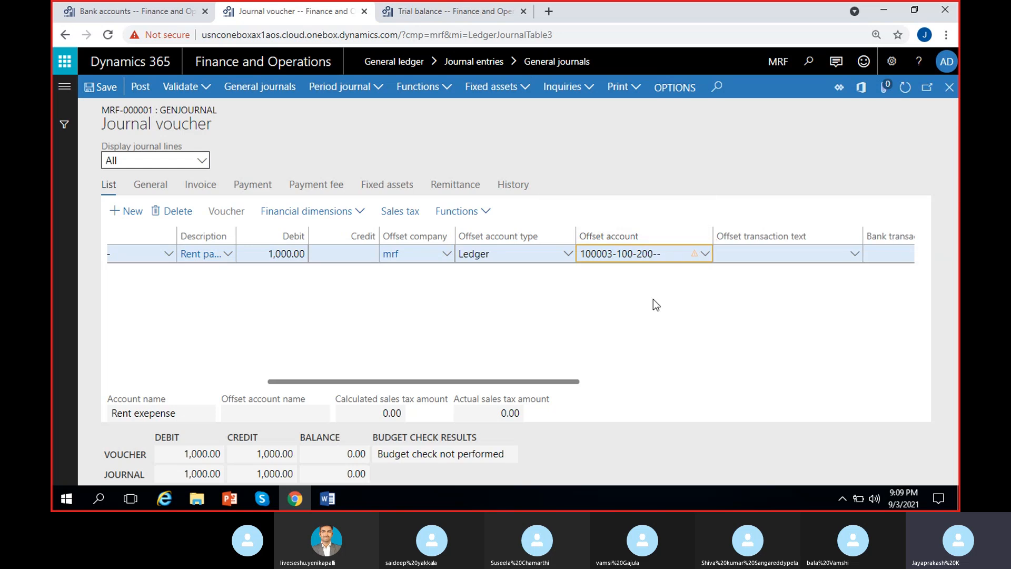
pyautogui.click(676, 258)
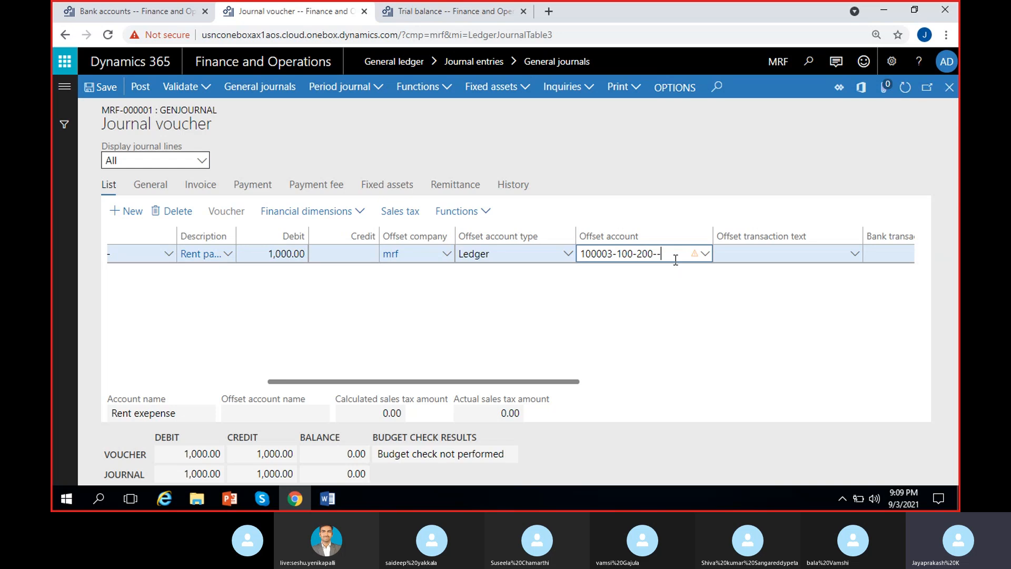
pyautogui.press('BackSpace')
pyautogui.press('BackSpace')
pyautogui.press('BackSpace')
pyautogui.press('BackSpace')
pyautogui.press('BackSpace')
pyautogui.press('BackSpace')
pyautogui.press('BackSpace')
pyautogui.press('BackSpace')
pyautogui.press('BackSpace')
pyautogui.press('BackSpace')
pyautogui.press('BackSpace')
pyautogui.press('BackSpace')
pyautogui.click(663, 306)
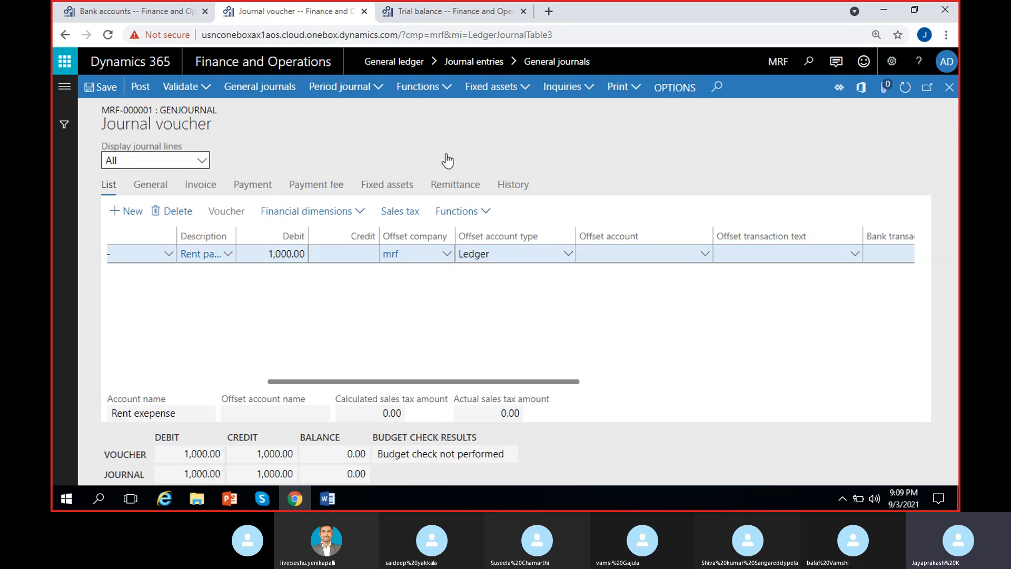
# Save the ICICI-1 bank account record, checking the Skype call window beforehand.
pyautogui.click(105, 11)
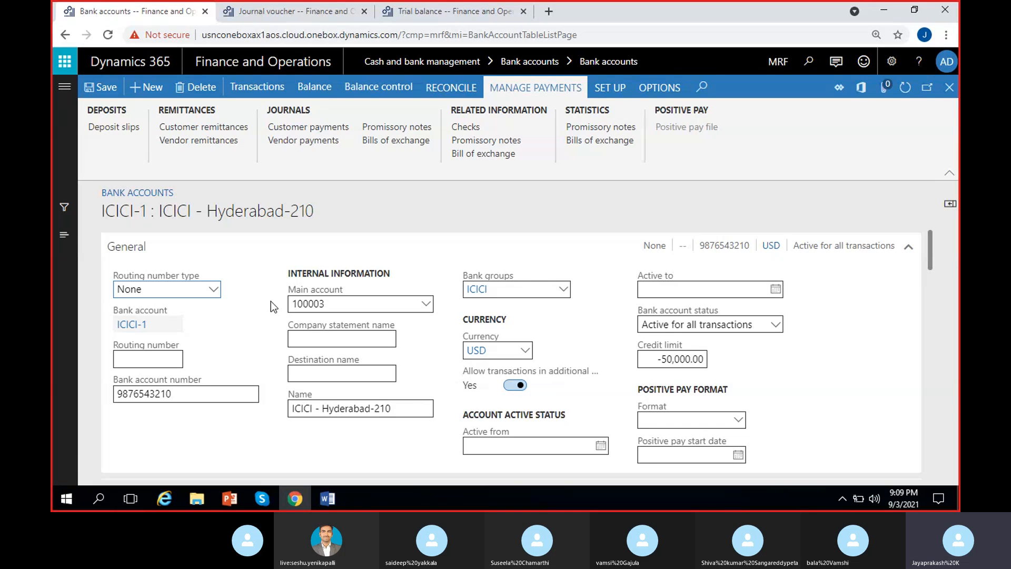
pyautogui.click(261, 500)
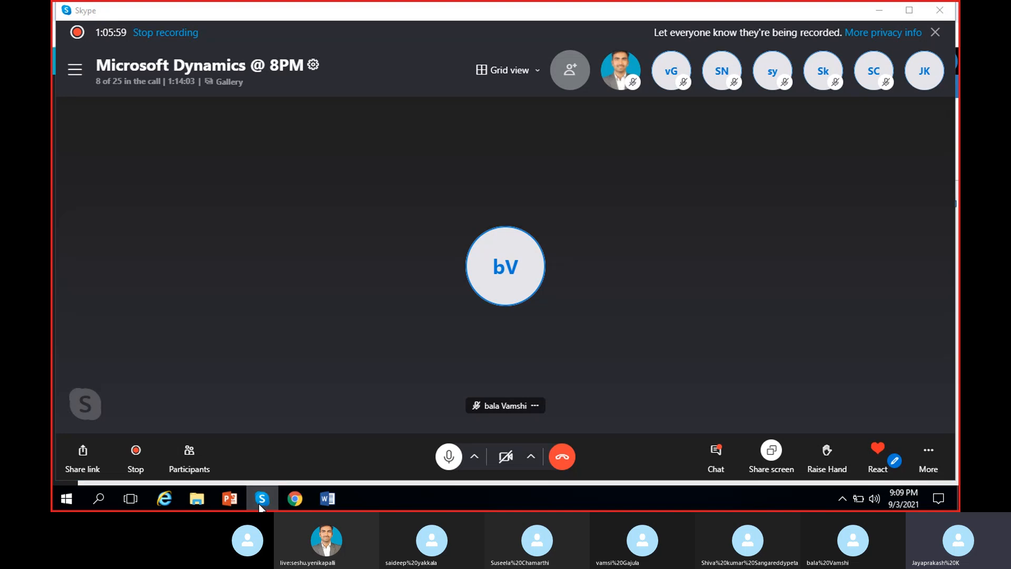
pyautogui.click(261, 499)
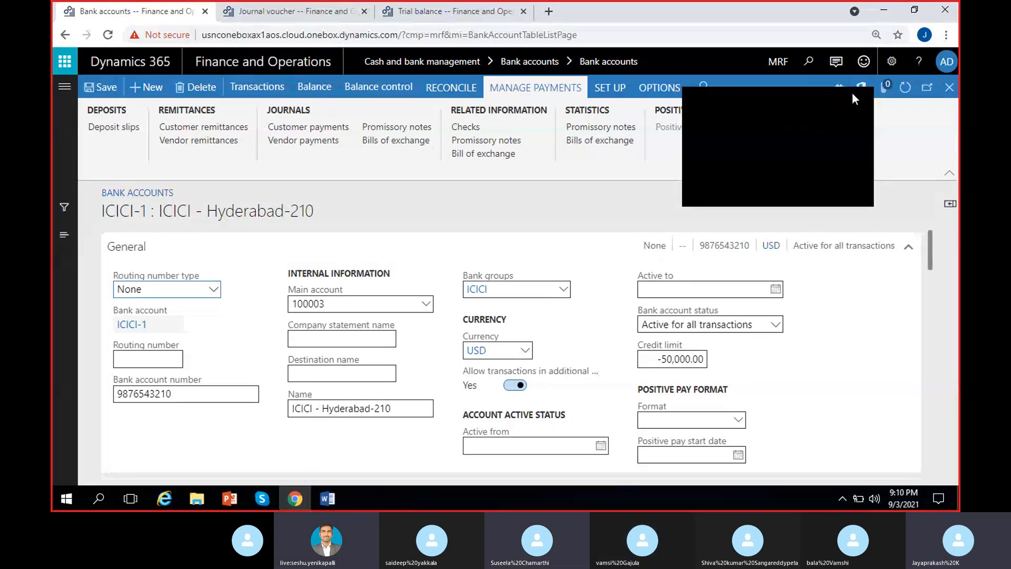
pyautogui.click(98, 94)
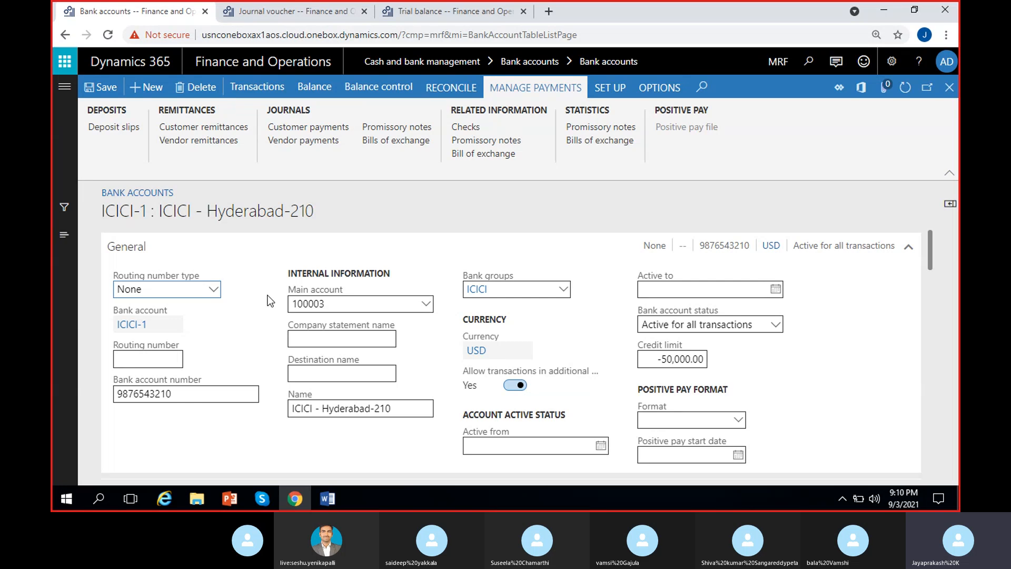
pyautogui.click(102, 92)
# Examine the bank transaction type field in the payment details of journal MRF-000001 and on its rent line.
pyautogui.click(259, 8)
pyautogui.click(262, 184)
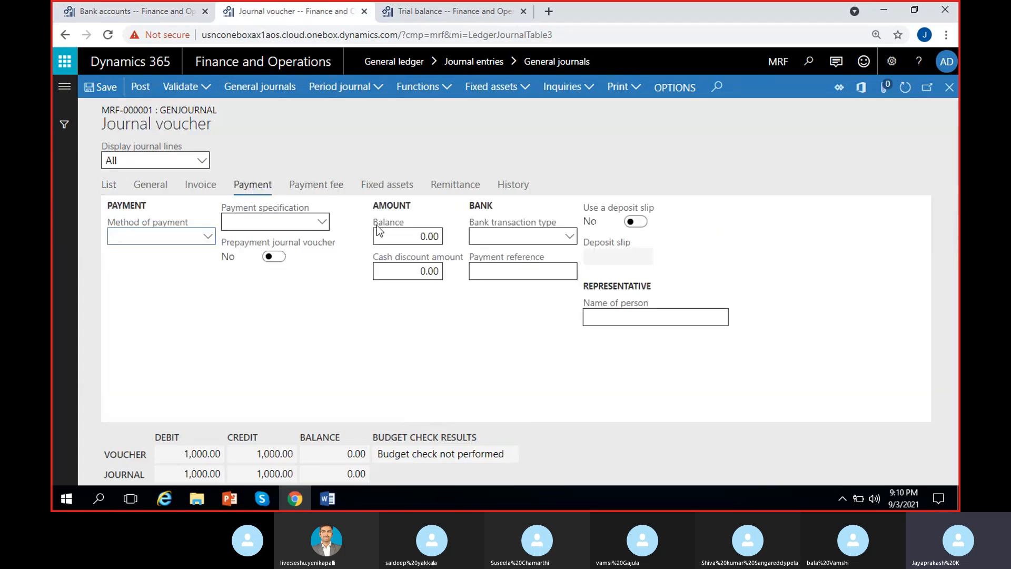
pyautogui.click(509, 239)
pyautogui.click(108, 185)
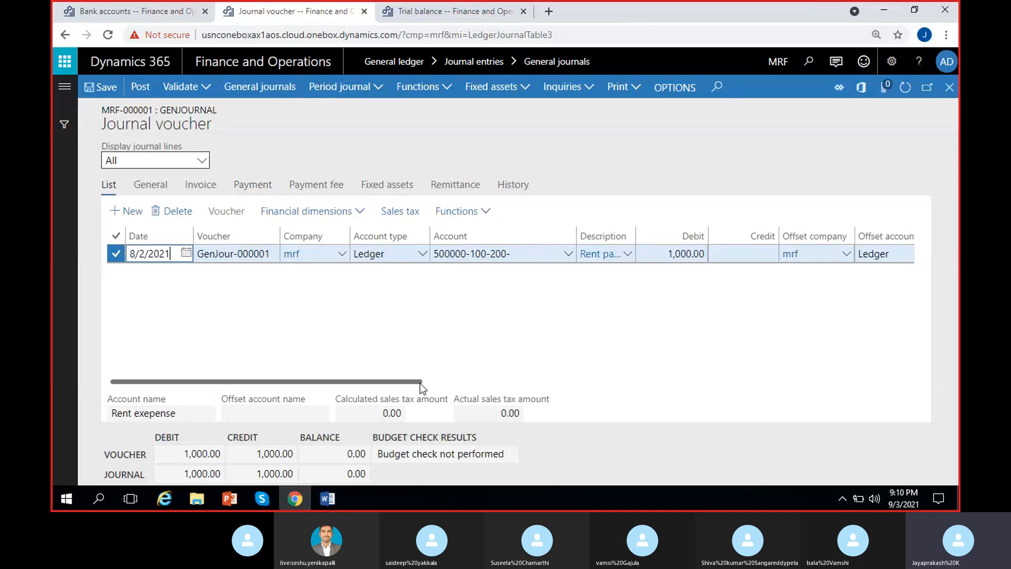
pyautogui.moveTo(419, 383); pyautogui.dragTo(659, 380)
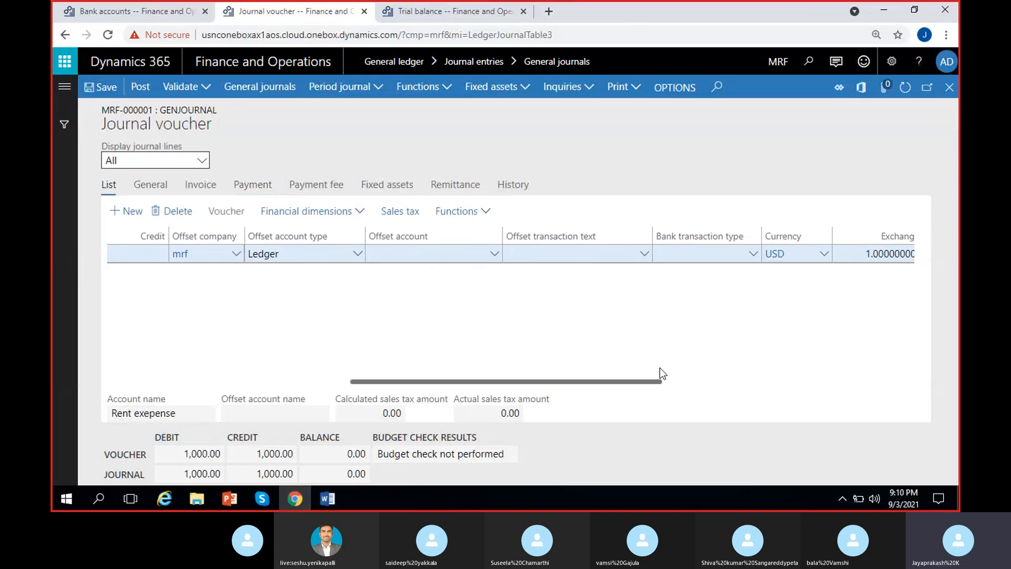
pyautogui.click(683, 251)
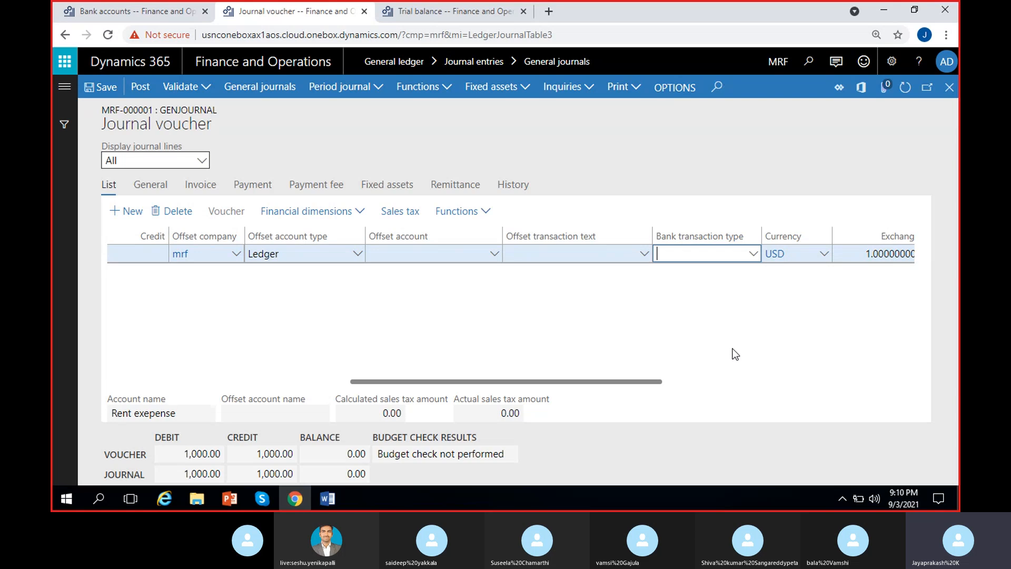
# Personalize the journal lines grid by inserting an extra Bank transaction type column from the Journal lines table, and dismiss the reload notice.
pyautogui.moveTo(660, 380); pyautogui.dragTo(677, 380)
pyautogui.moveTo(747, 368); pyautogui.dragTo(913, 346)
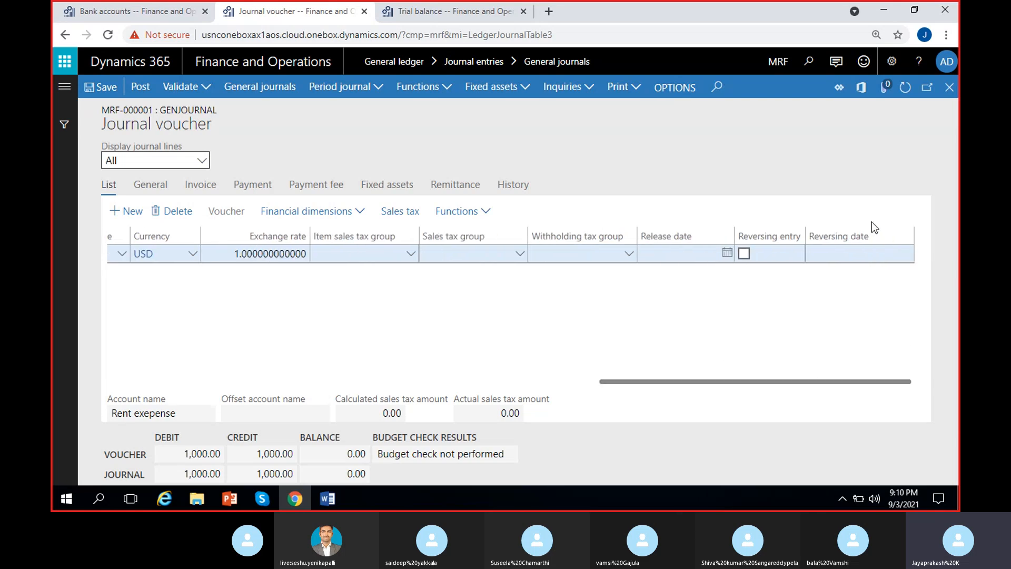
pyautogui.rightClick(919, 237)
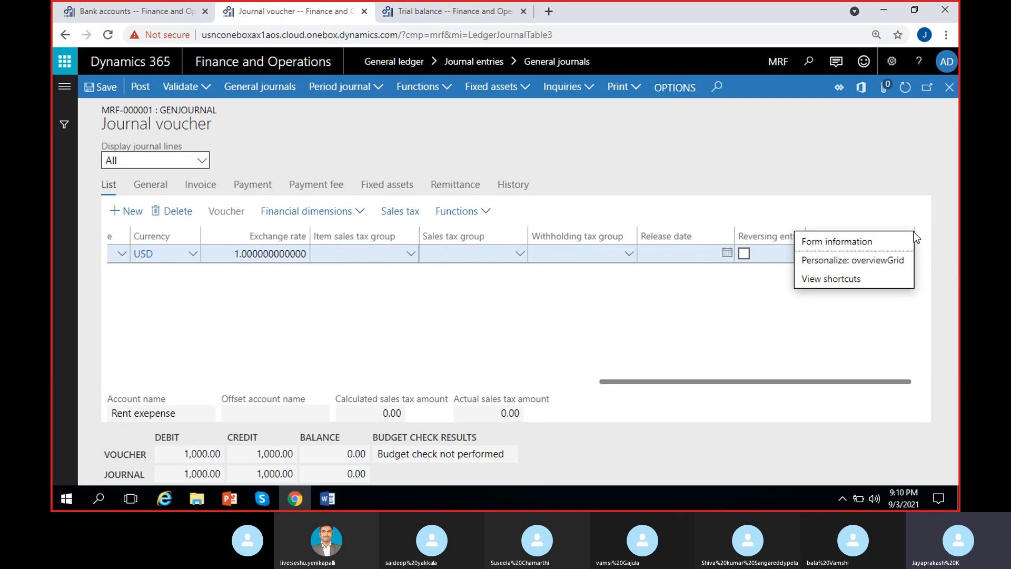
pyautogui.click(887, 259)
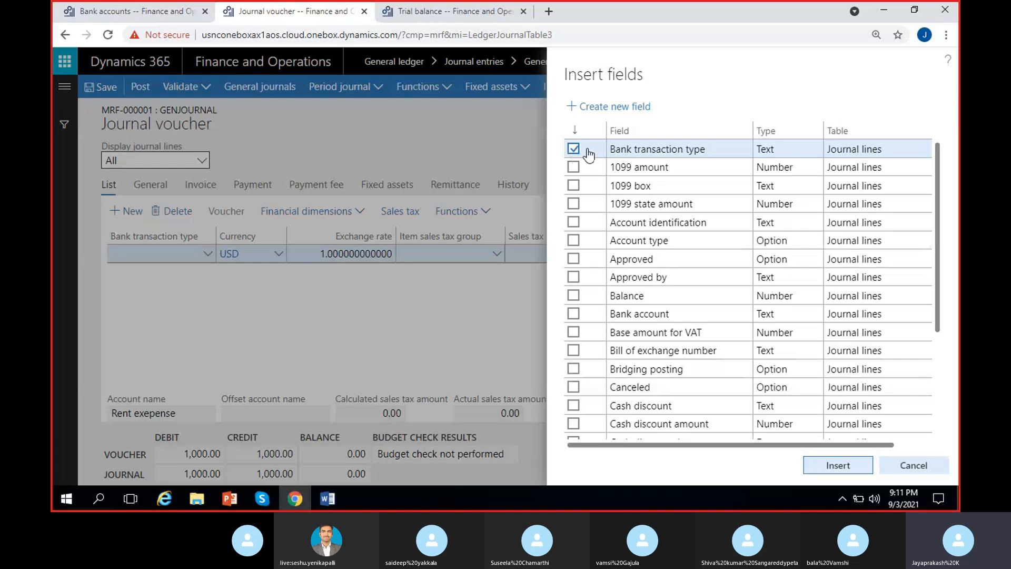
pyautogui.click(826, 469)
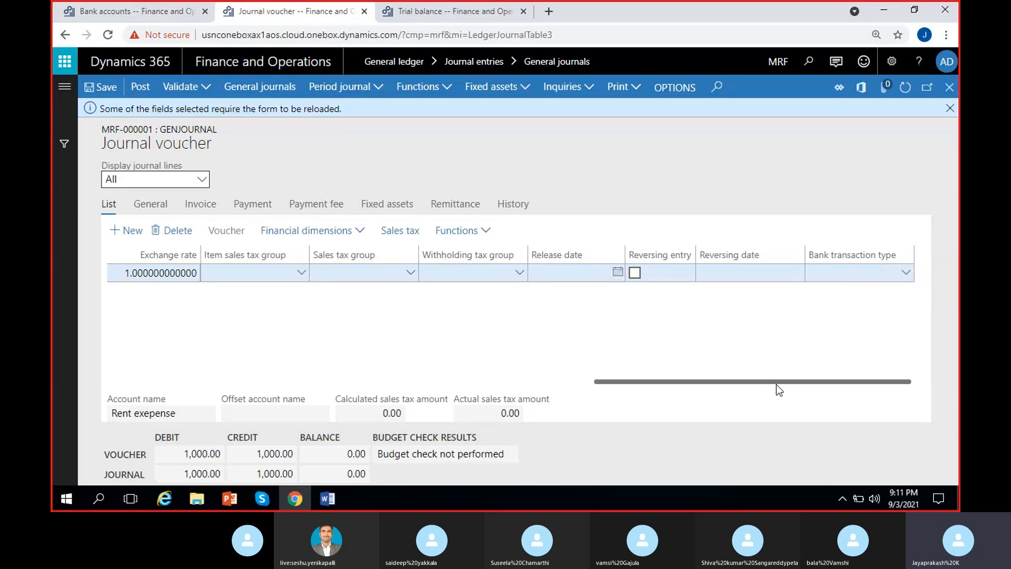
pyautogui.click(856, 278)
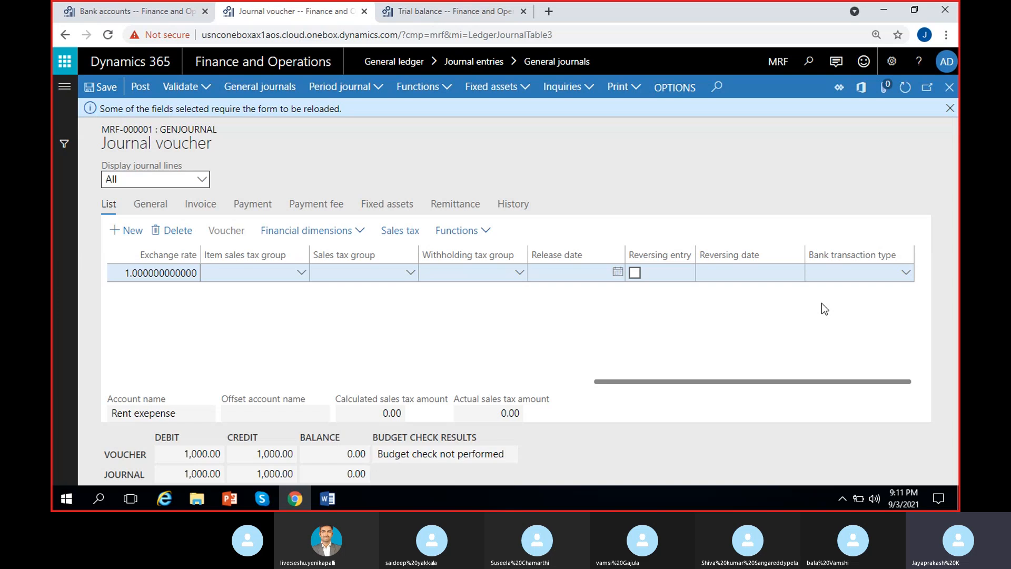
pyautogui.click(950, 108)
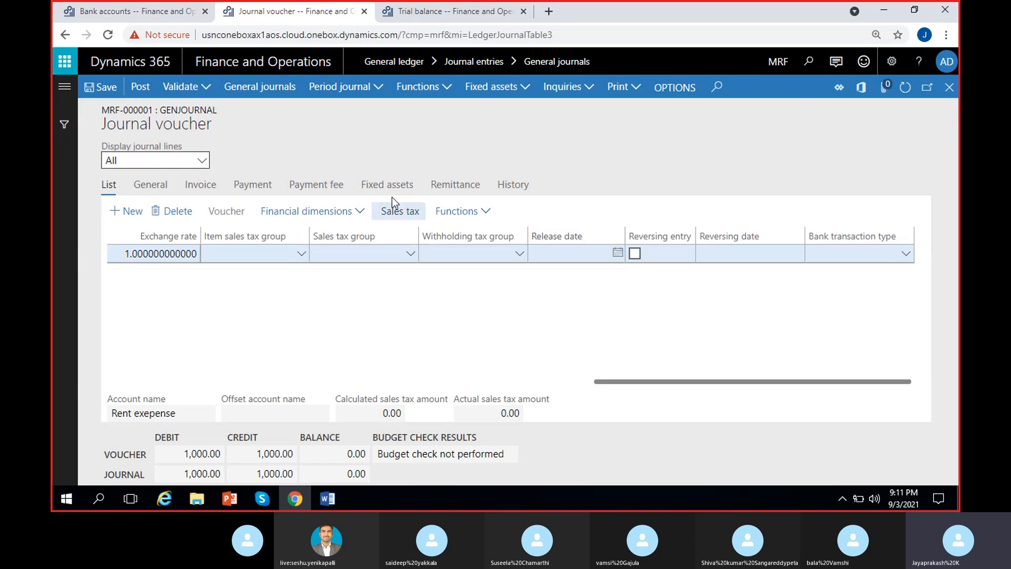
# Save journal MRF-000001 and switch to the Skype call window.
pyautogui.click(100, 94)
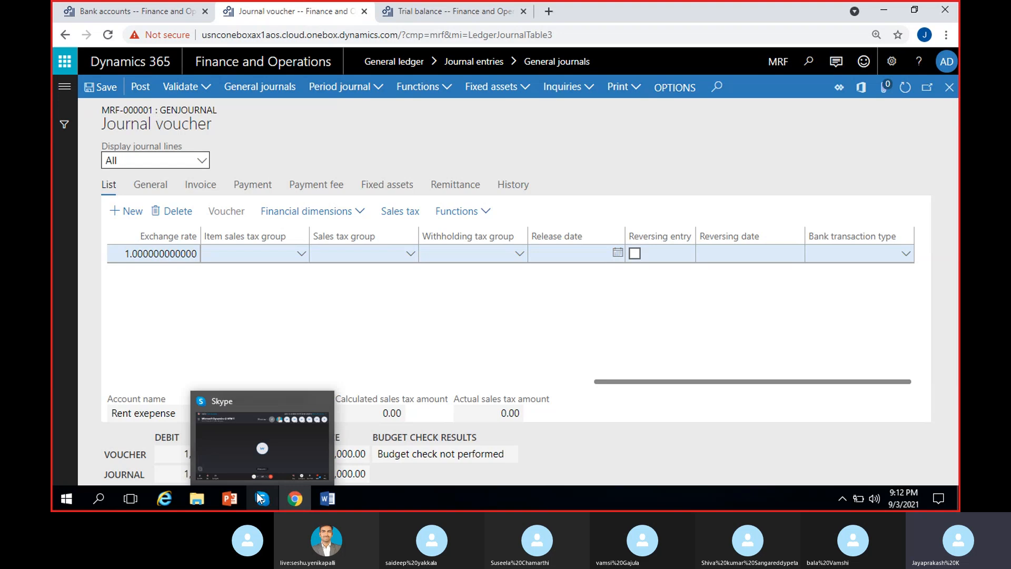
pyautogui.click(245, 480)
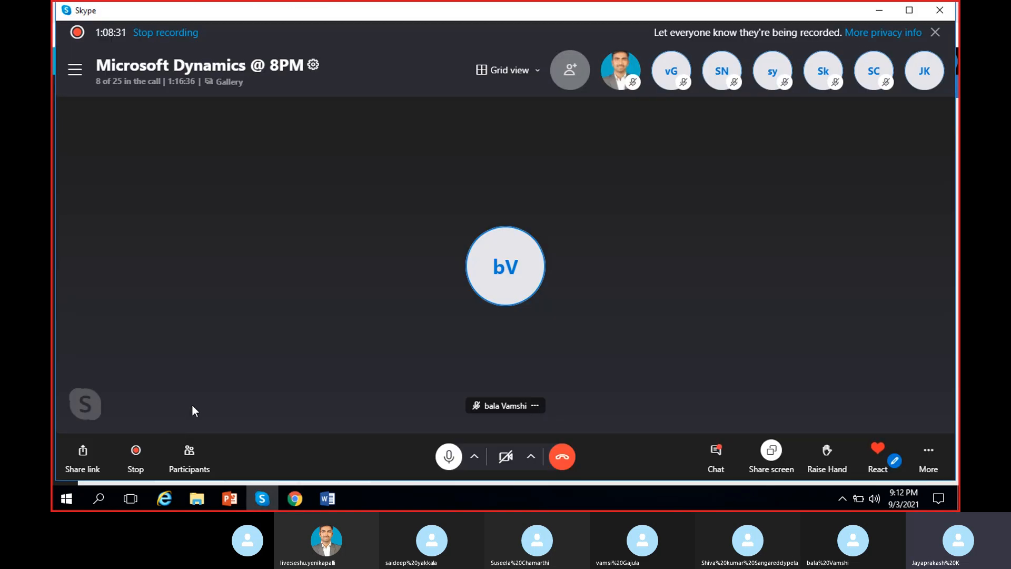